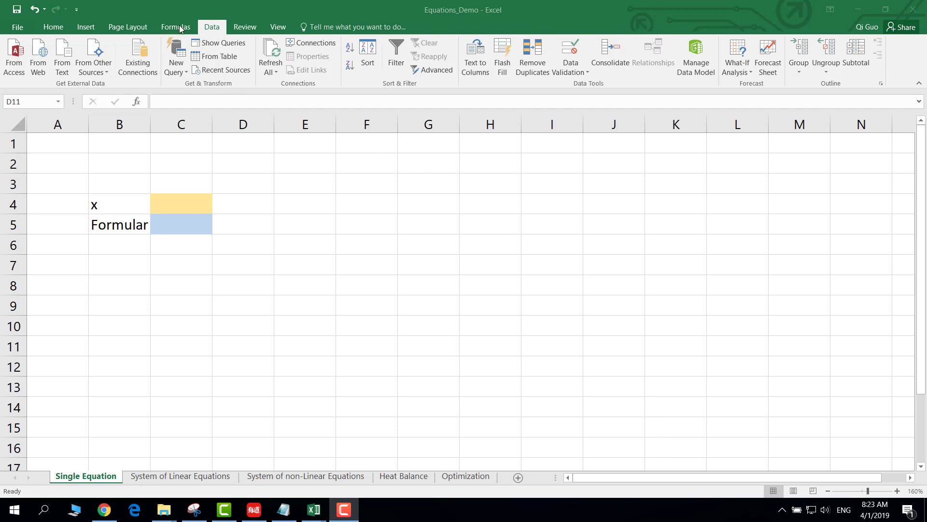
Enable the Solver Add-in through the Excel add-ins settings.
click(209, 28)
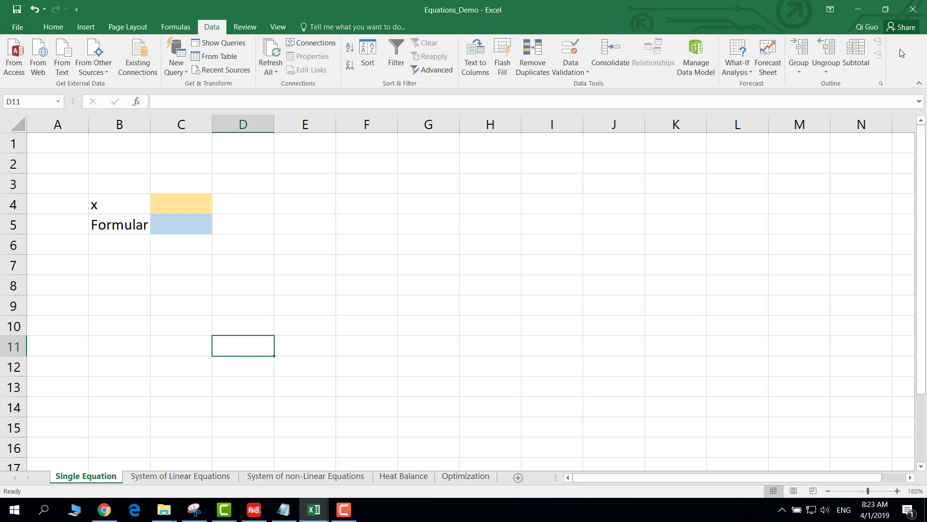
click(24, 30)
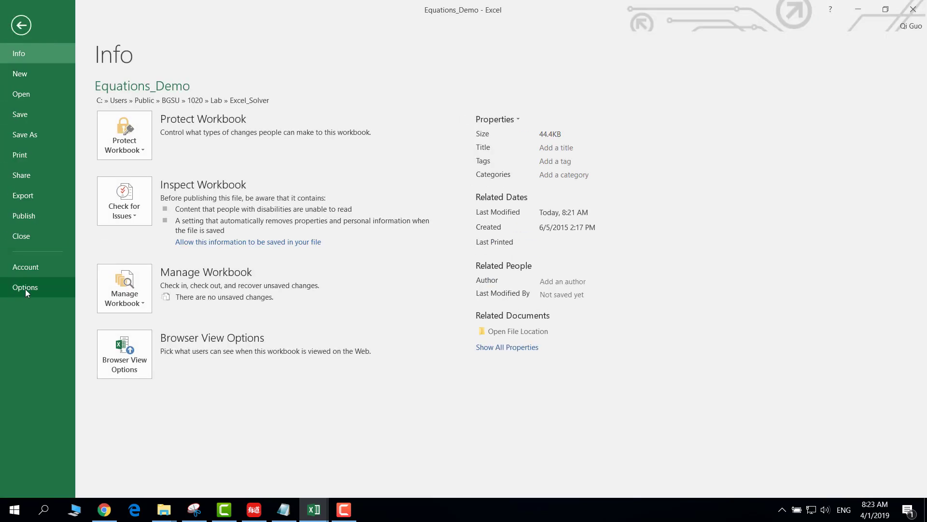
click(25, 289)
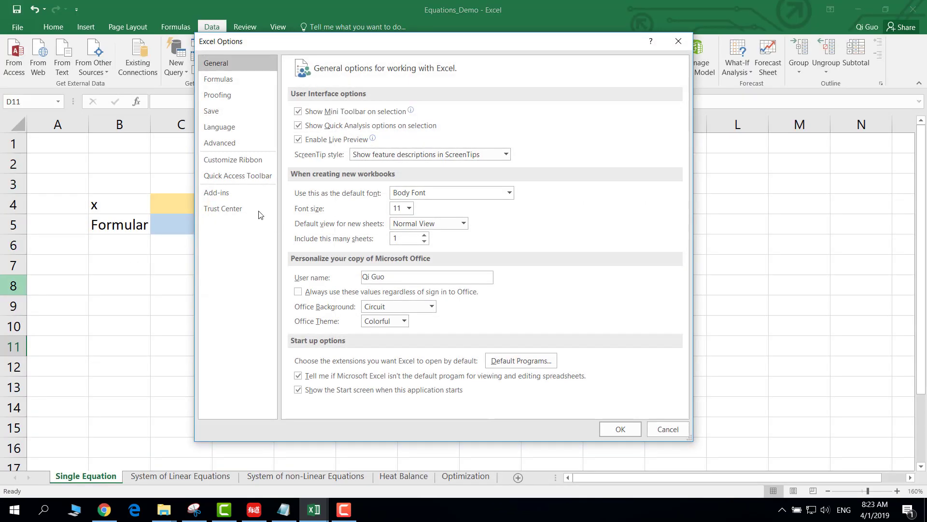
click(223, 193)
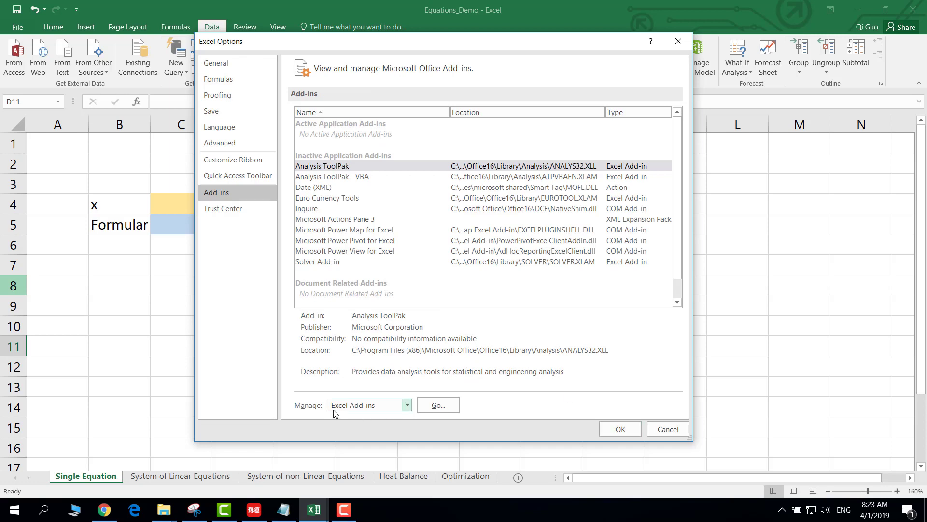
click(408, 407)
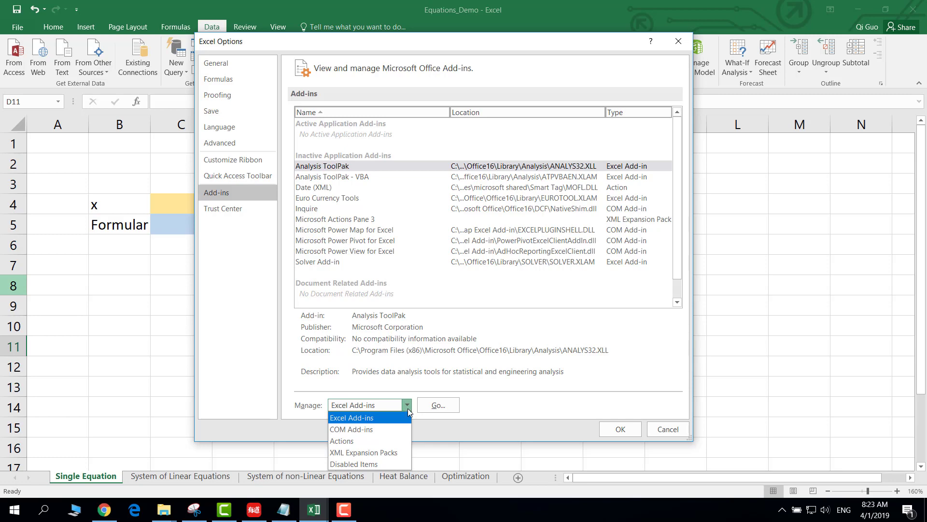
click(408, 408)
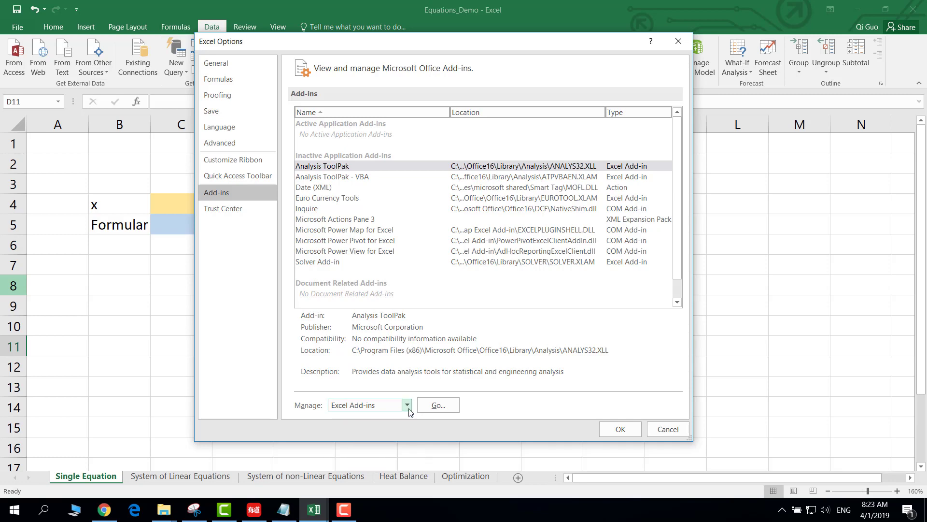
click(454, 407)
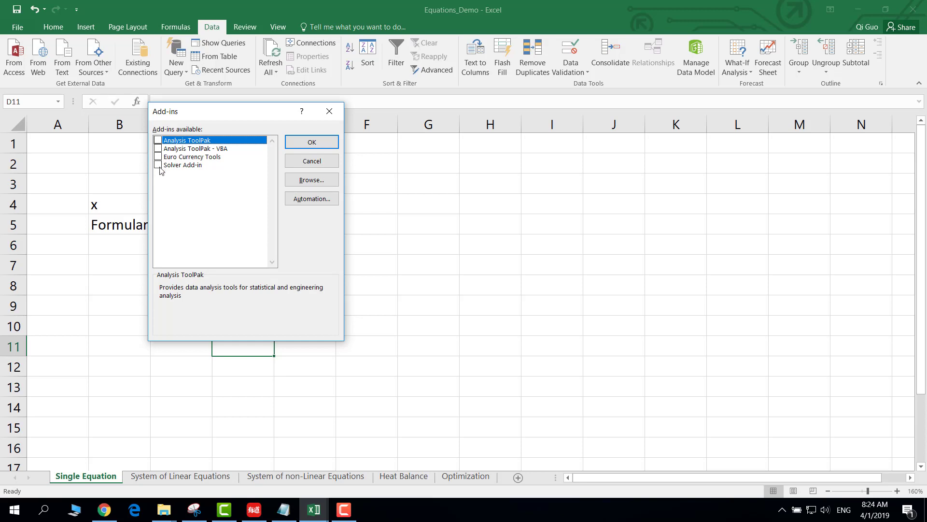
click(158, 165)
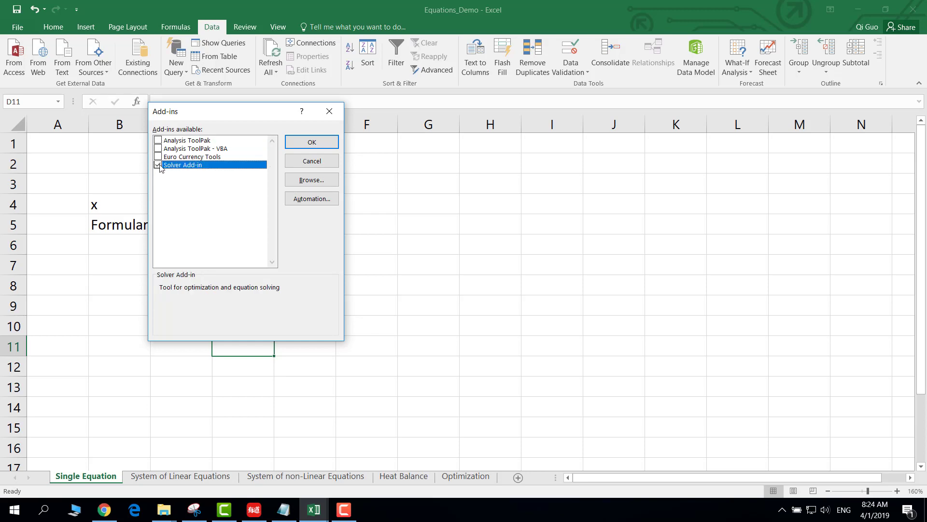
click(301, 143)
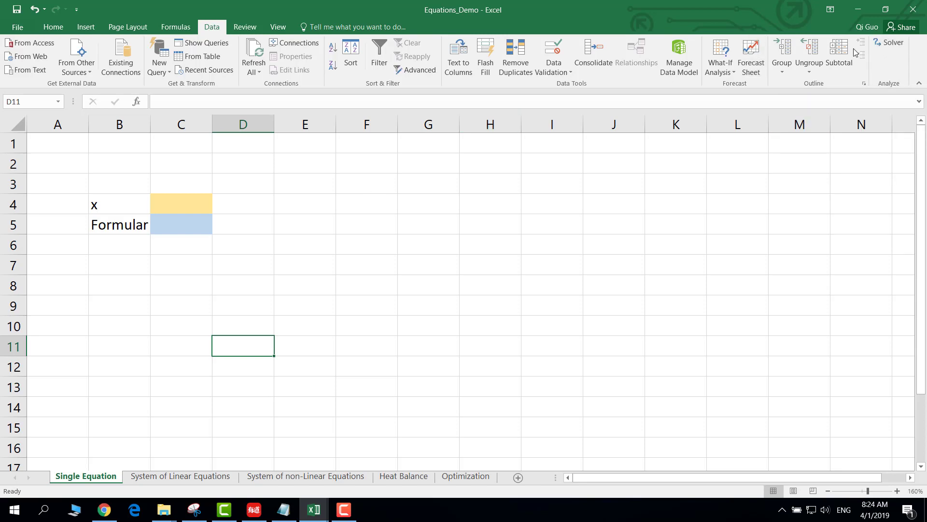
Insert a new equation object in the Single Equation sheet and start it with an empty superscript structure.
click(305, 210)
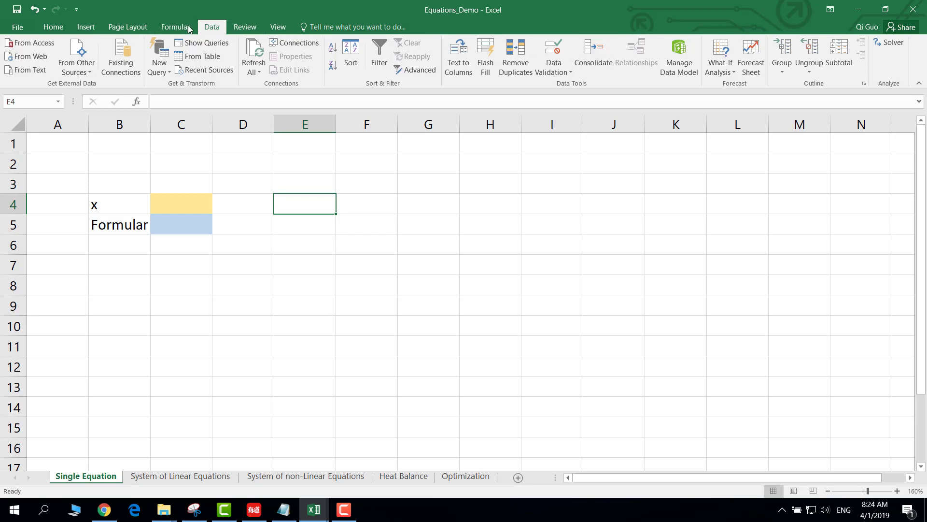
click(72, 28)
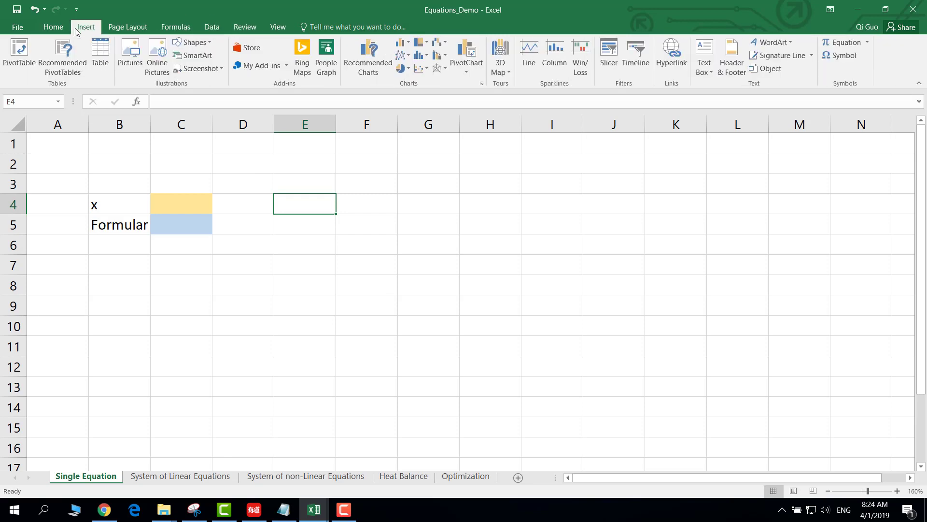
click(834, 42)
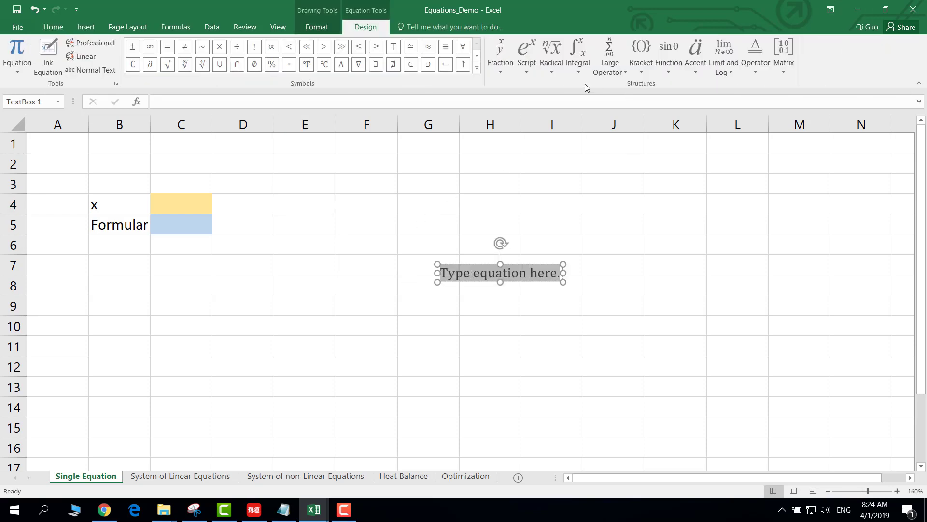
click(527, 53)
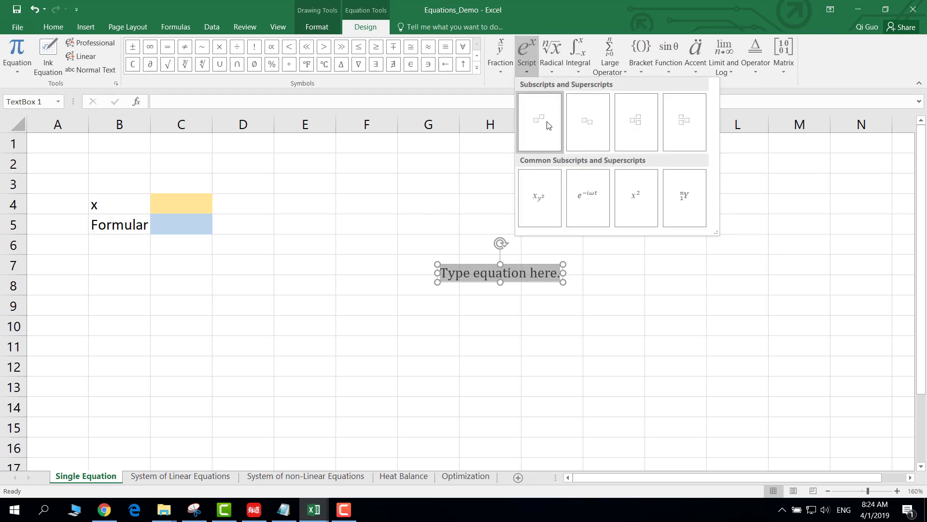
click(547, 121)
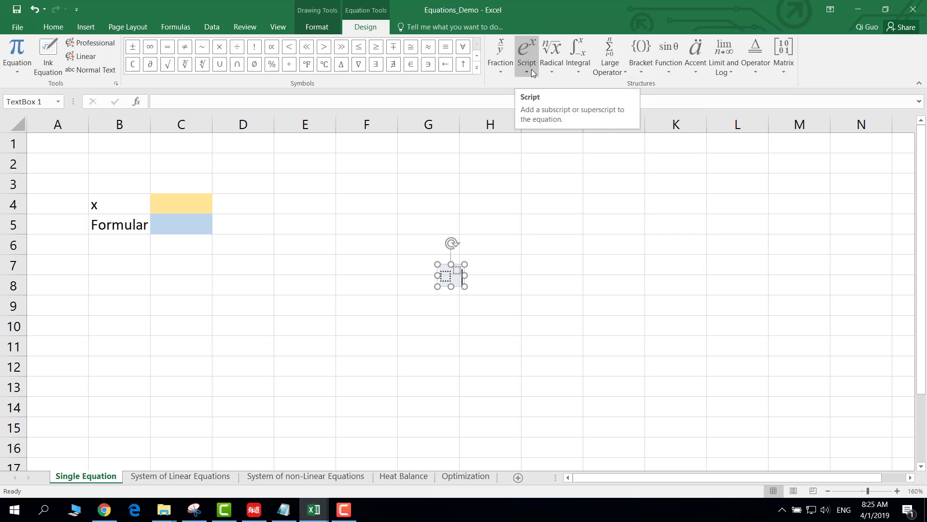
Fill the superscript structure with base x and exponent 3, and continue the equation with − 10.
click(445, 277)
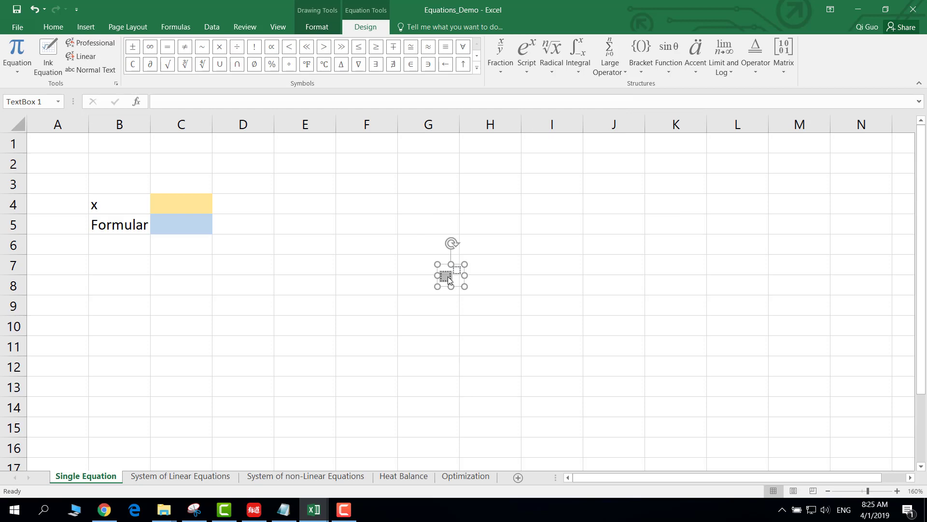
text(x)
text(3)
key(Right)
text(-)
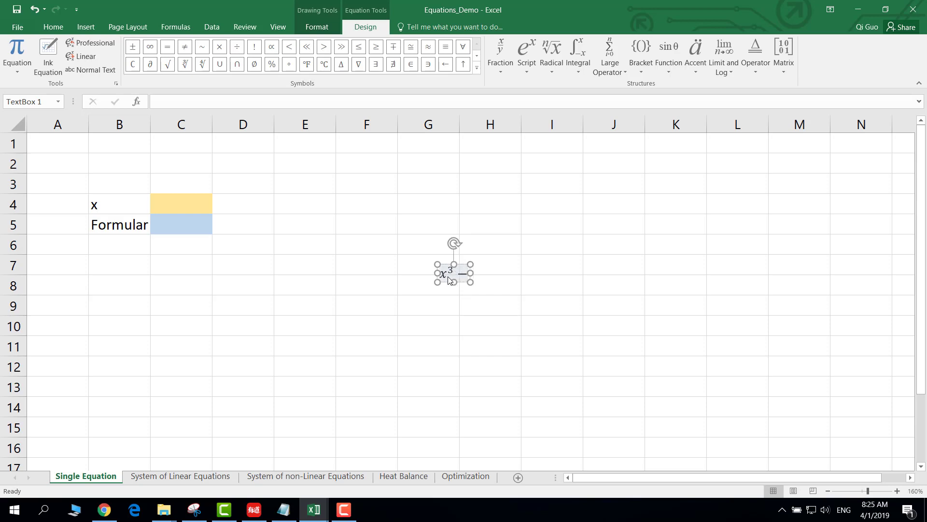
text(10)
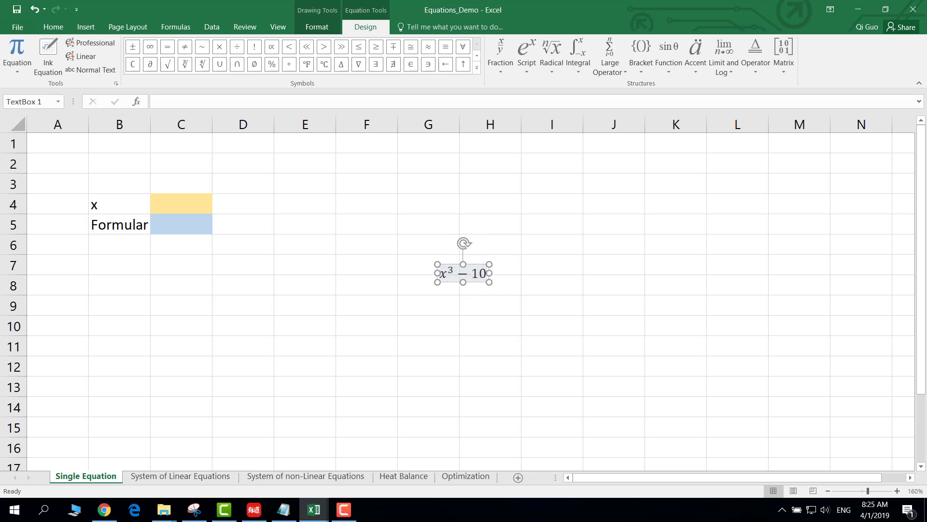
Append the parenthesised term (x − 1) after the 10 in the equation, followed by an empty superscript structure.
click(650, 72)
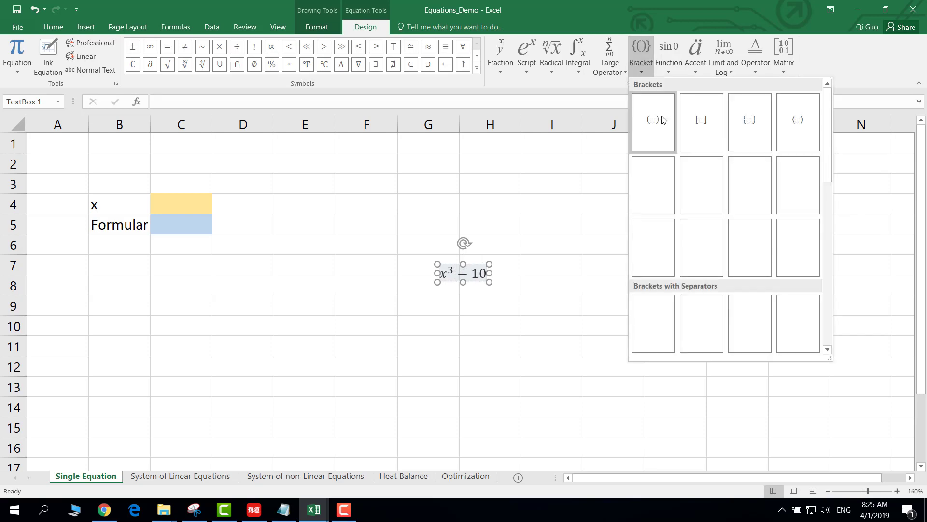
click(564, 294)
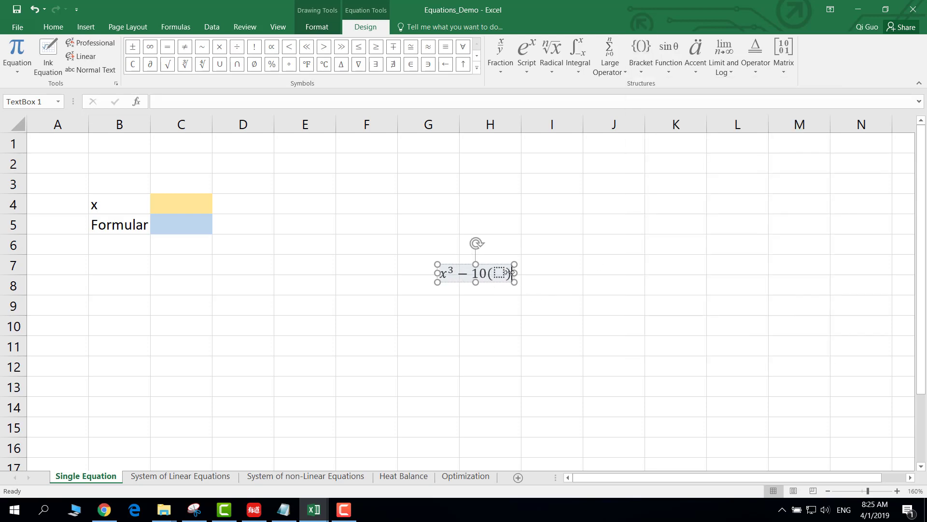
click(508, 273)
click(499, 272)
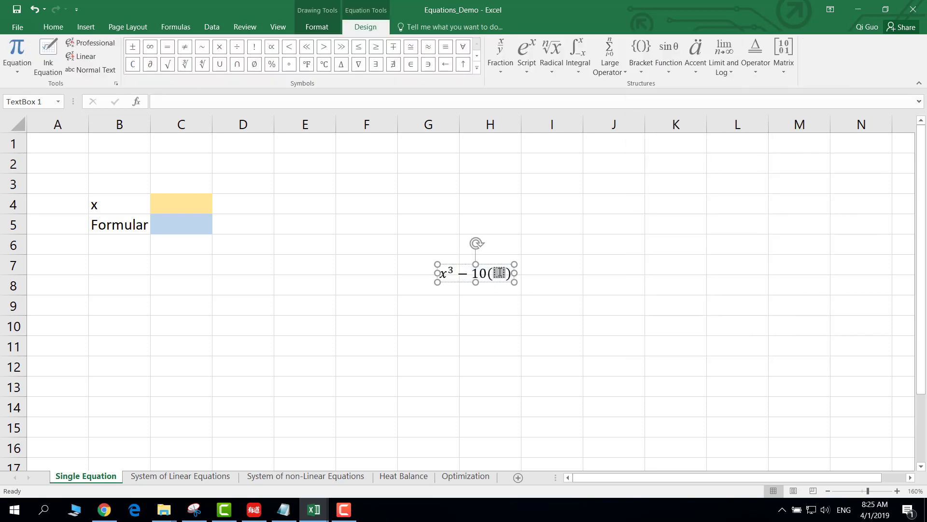
text(x)
text(-1)
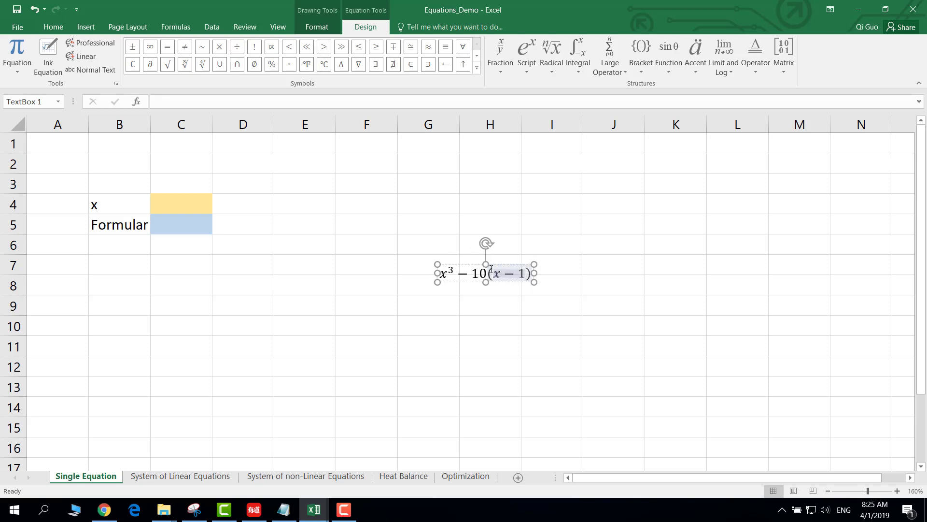
key(Right)
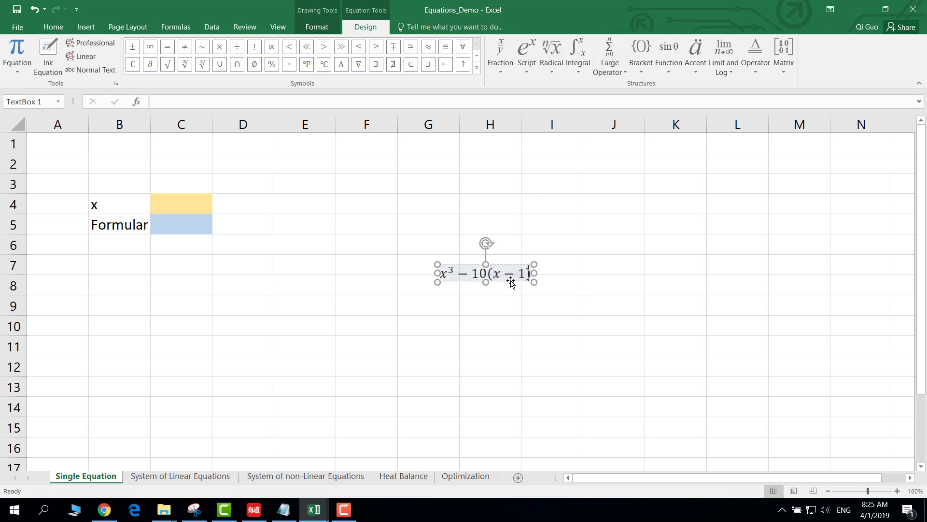
click(524, 59)
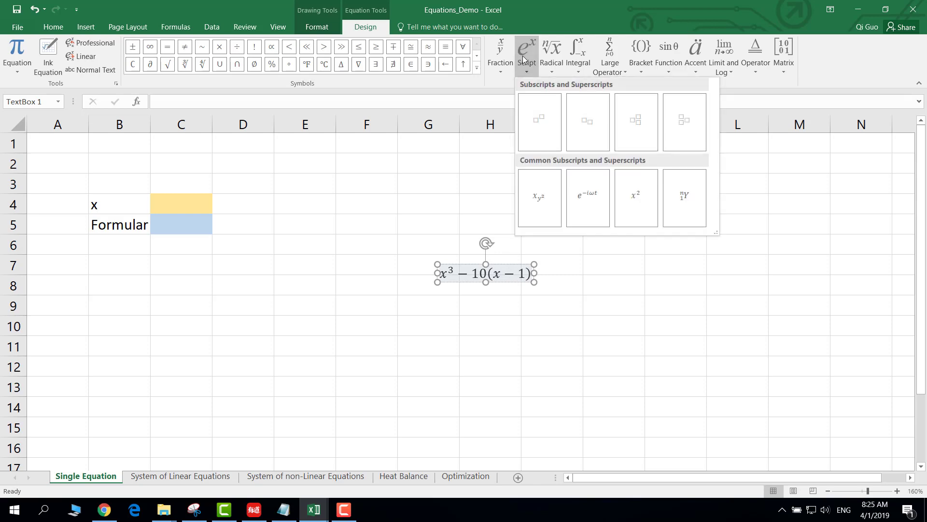
click(555, 137)
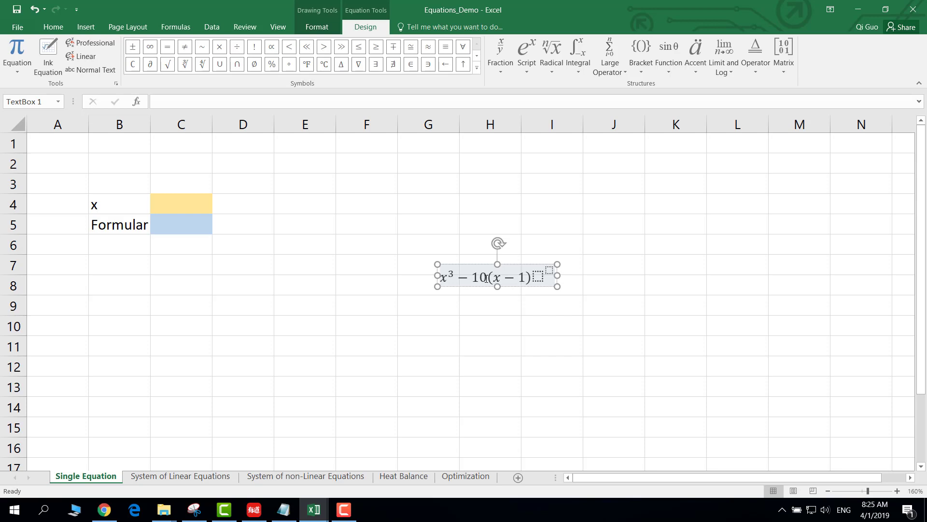
Try to move (x − 1) into the empty base of the superscript structure, and undo the cut.
drag(487, 278, 525, 281)
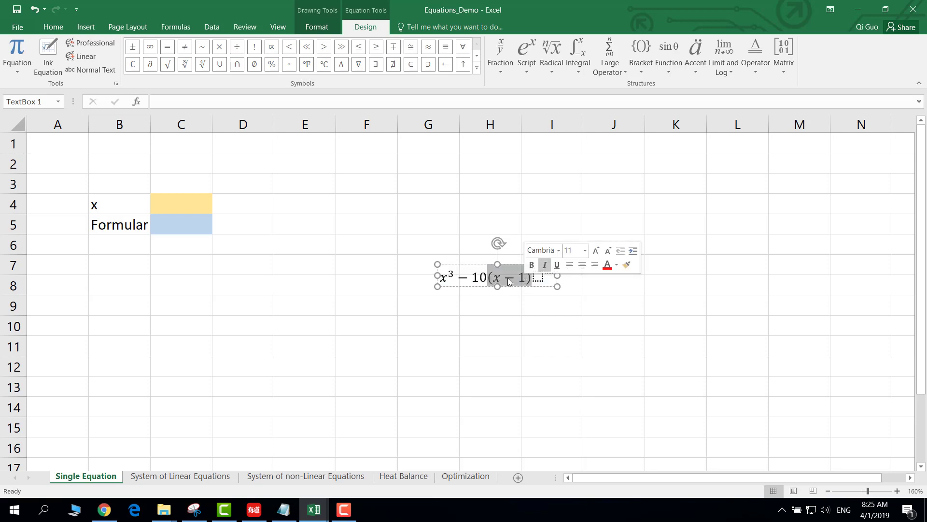
drag(506, 278, 530, 279)
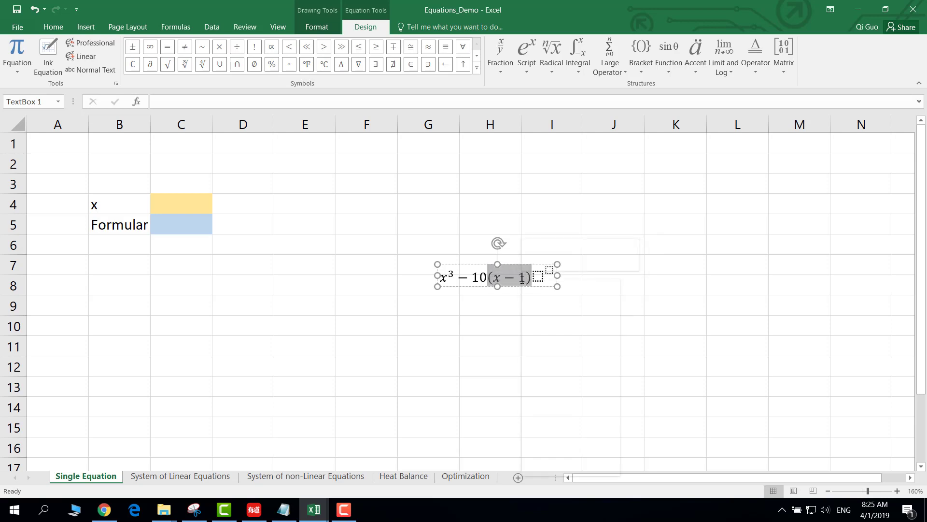
right_click(522, 279)
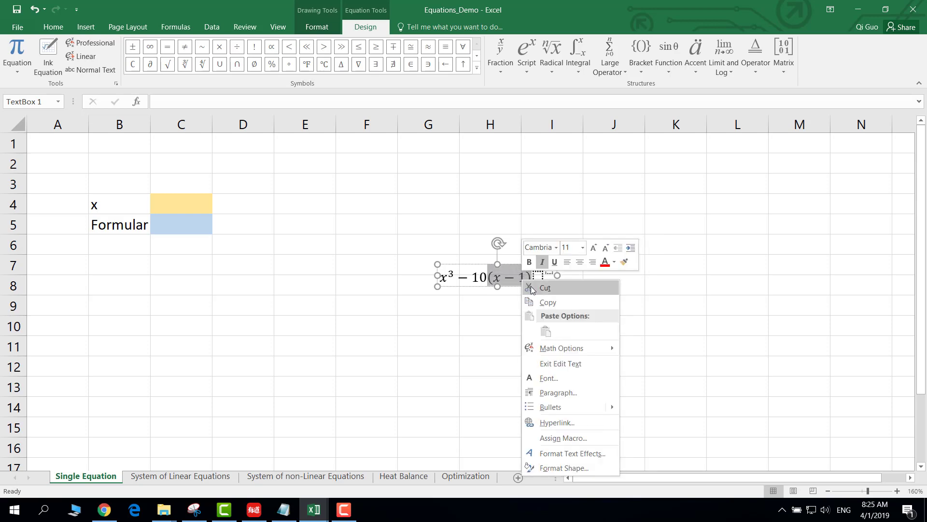
click(532, 288)
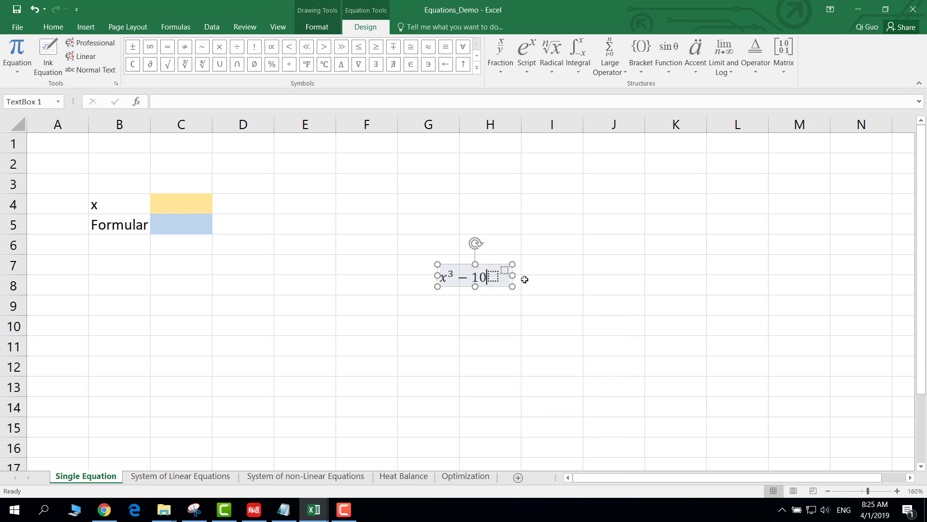
right_click(492, 278)
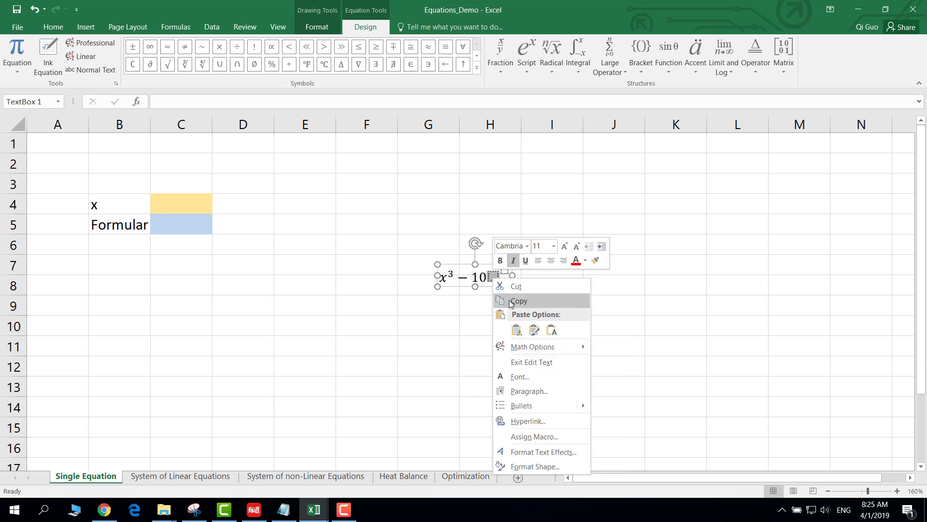
click(511, 302)
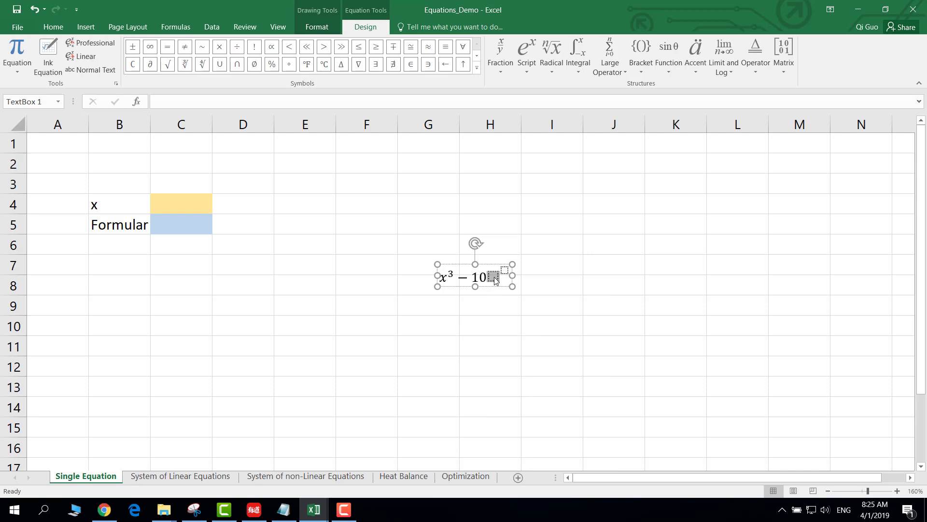
right_click(494, 277)
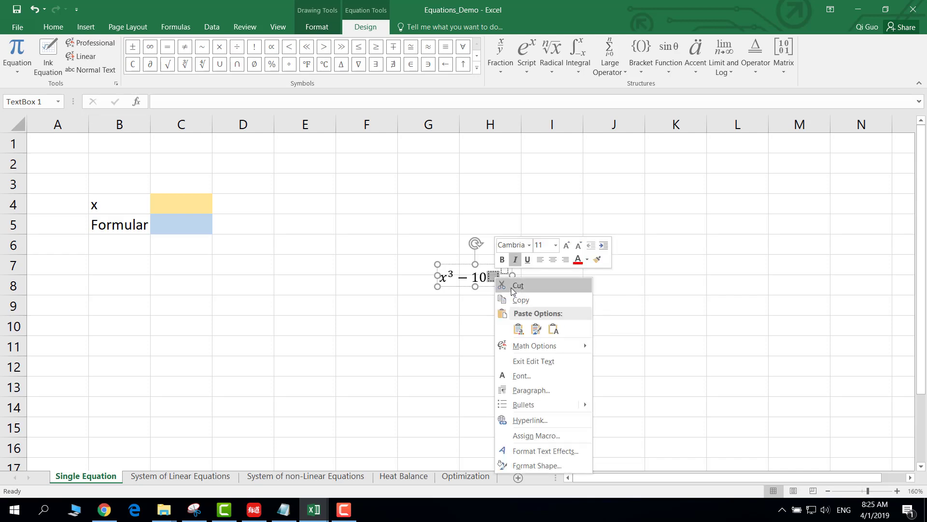
click(496, 278)
key(ctrl+z)
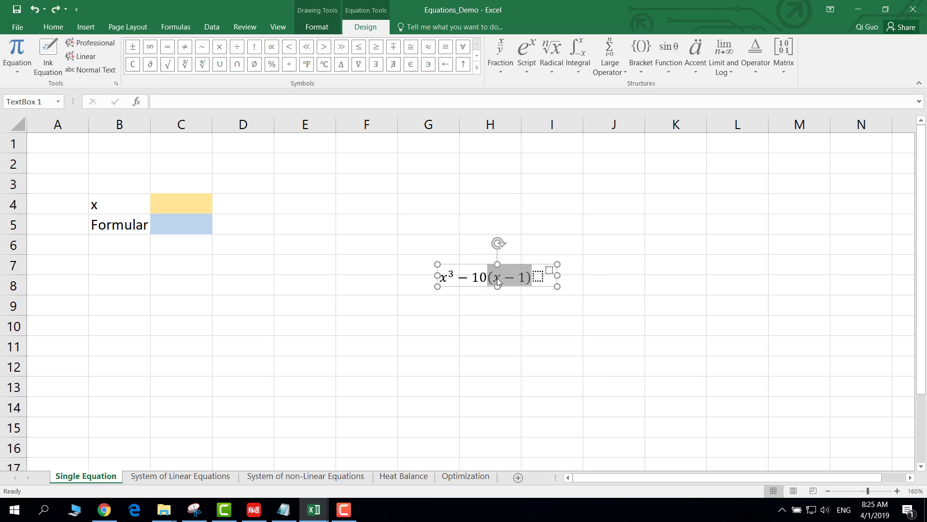
Move the term (x − 1) from after the 10 into the empty base of the superscript structure.
right_click(497, 278)
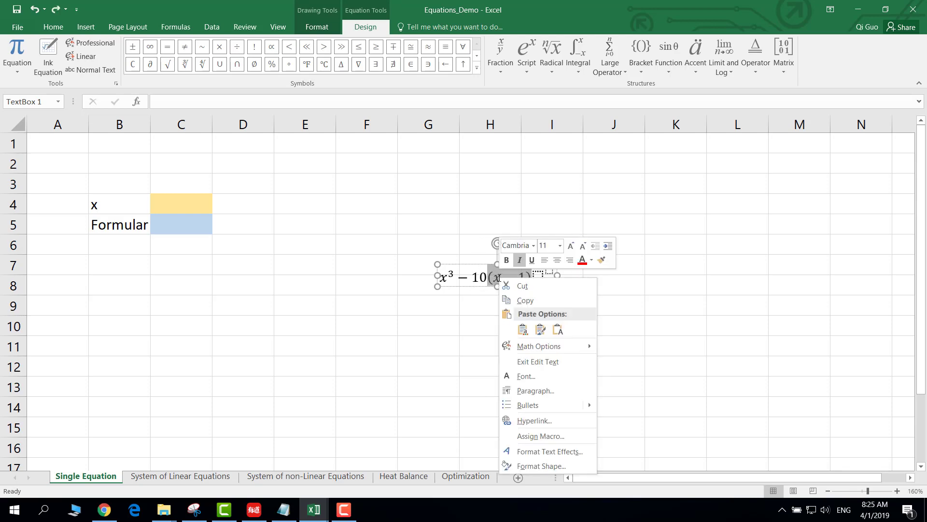
click(522, 286)
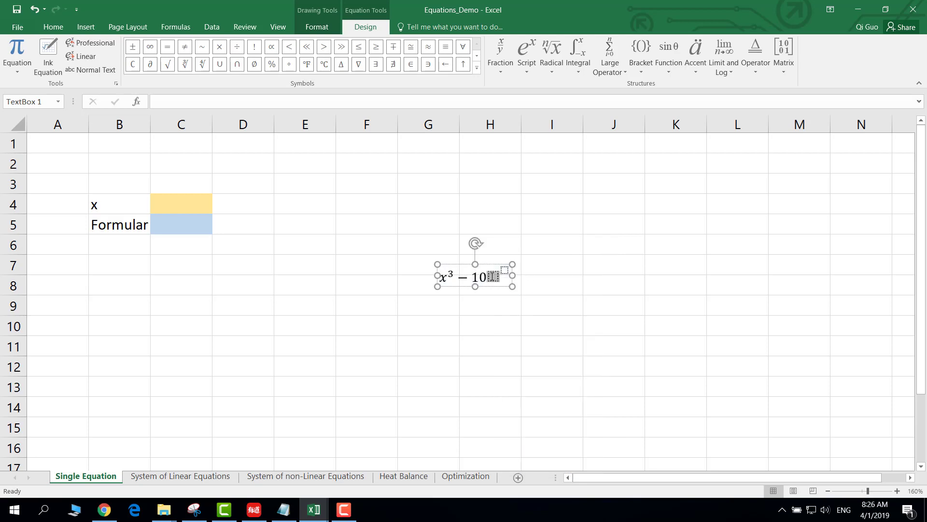
right_click(493, 277)
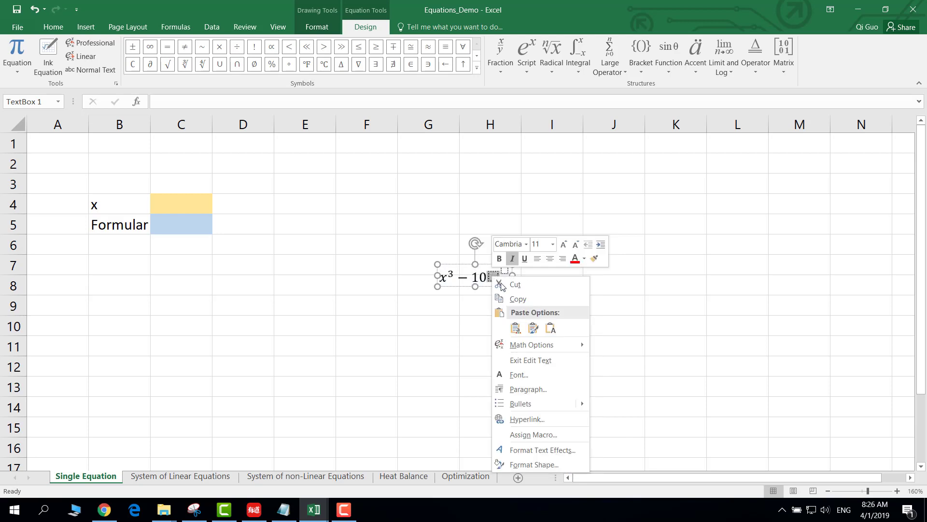
click(516, 329)
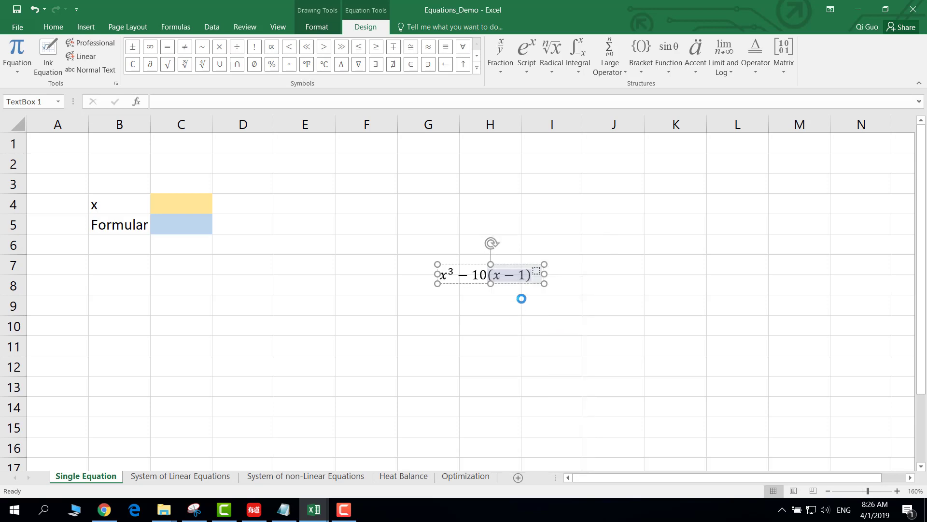
Set the exponent of (x − 1) to 2 and complete the equation with = 1.
click(538, 271)
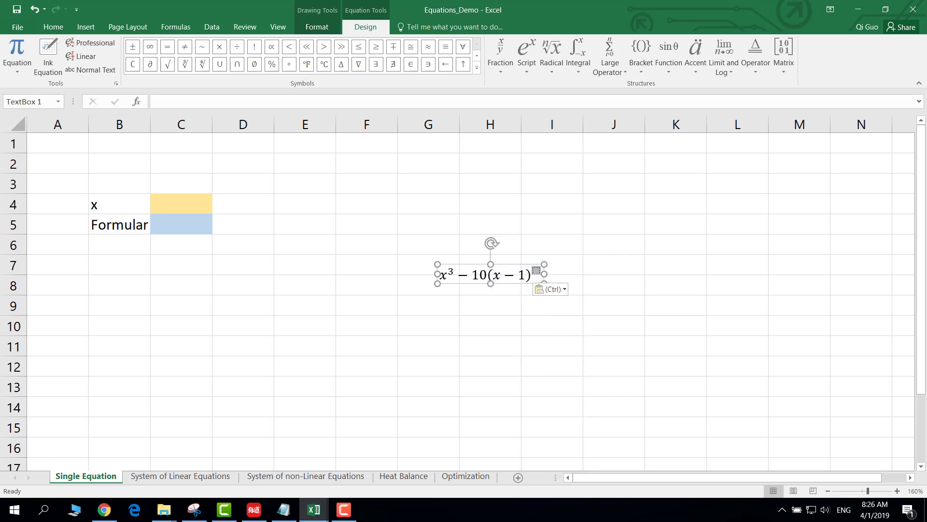
text(2)
key(Right)
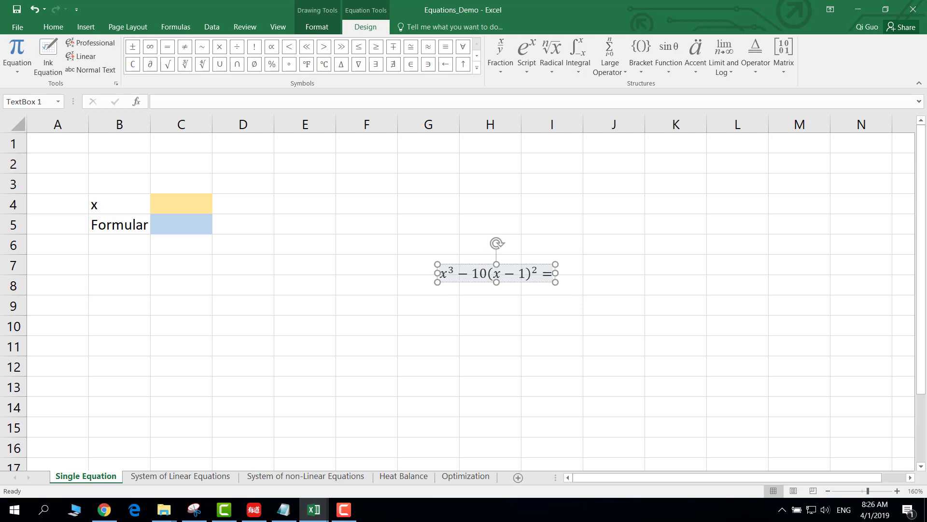
text(1)
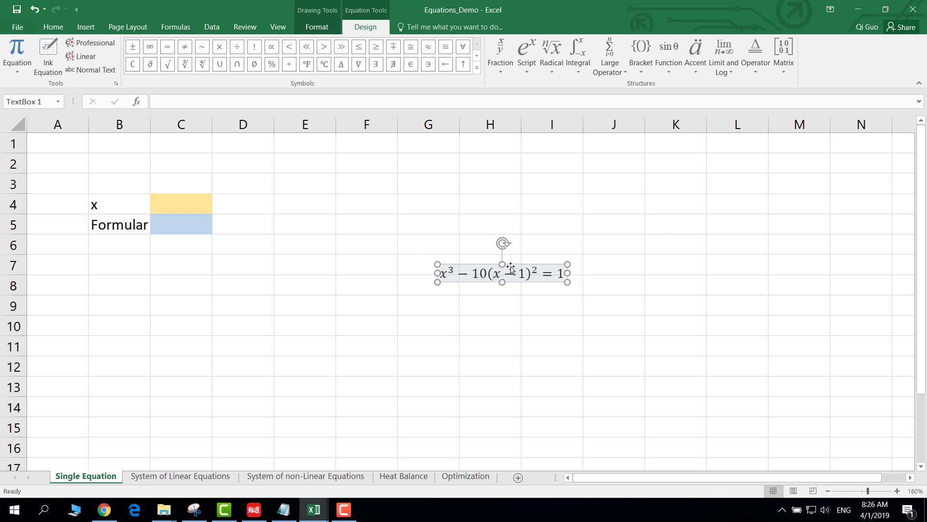
Set the whole equation's font size to 16 and move its box up beside the x and Formular rows.
key(Escape)
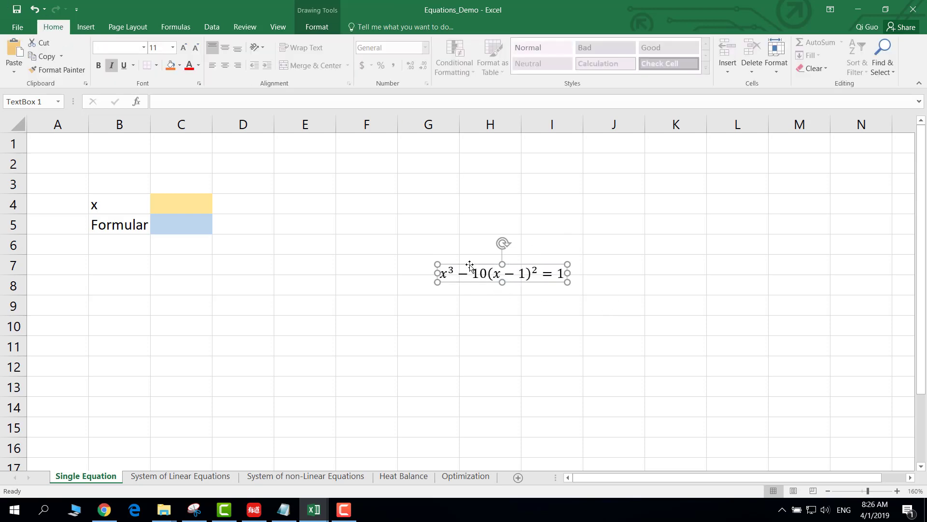
click(169, 50)
text(16)
key(Return)
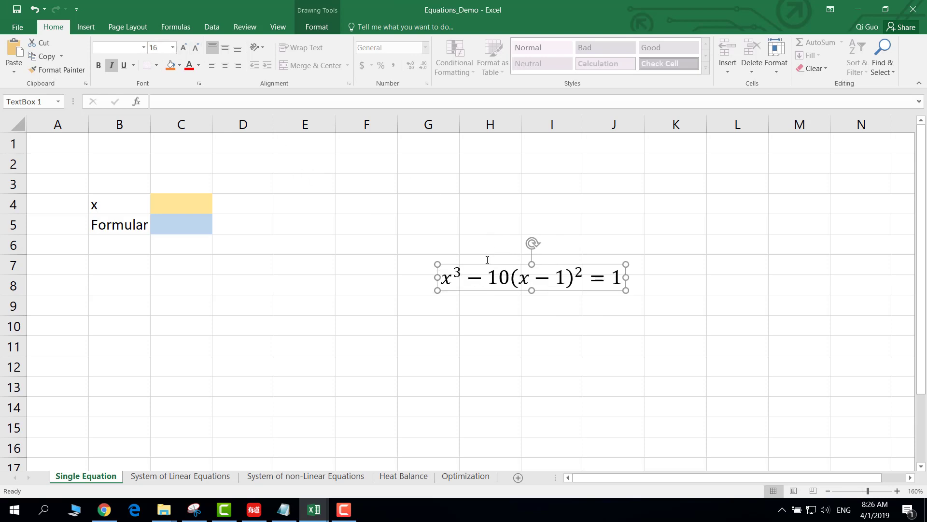
drag(486, 268, 418, 200)
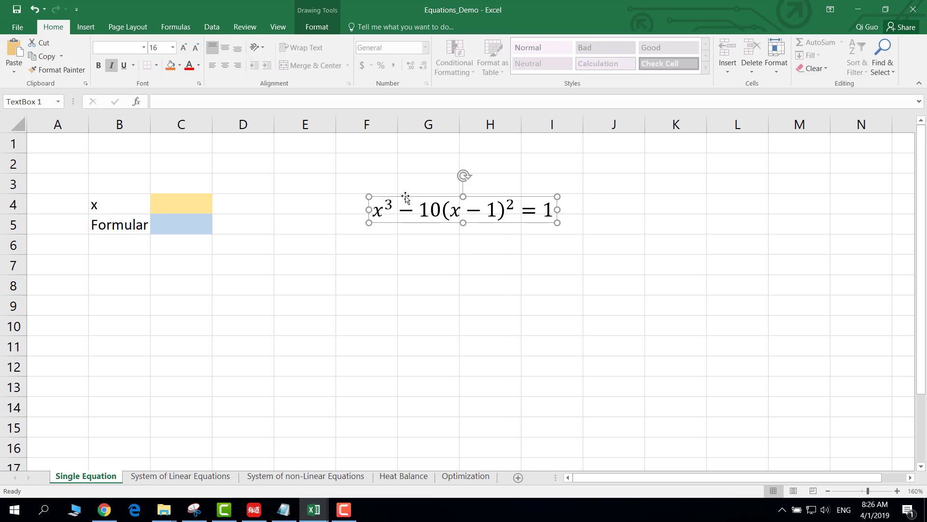
Give the equation box the Automatic fill colour and shift it left so it starts at column F, then deselect it.
click(179, 69)
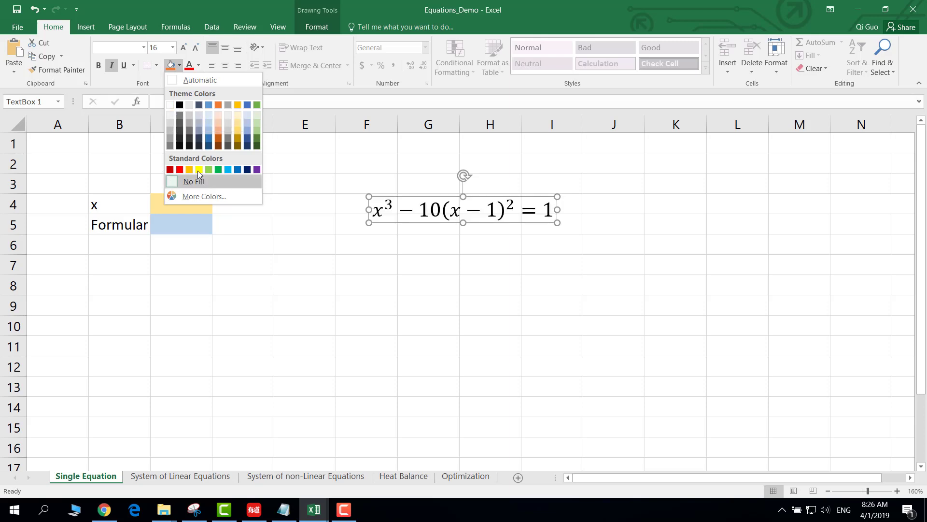
click(172, 80)
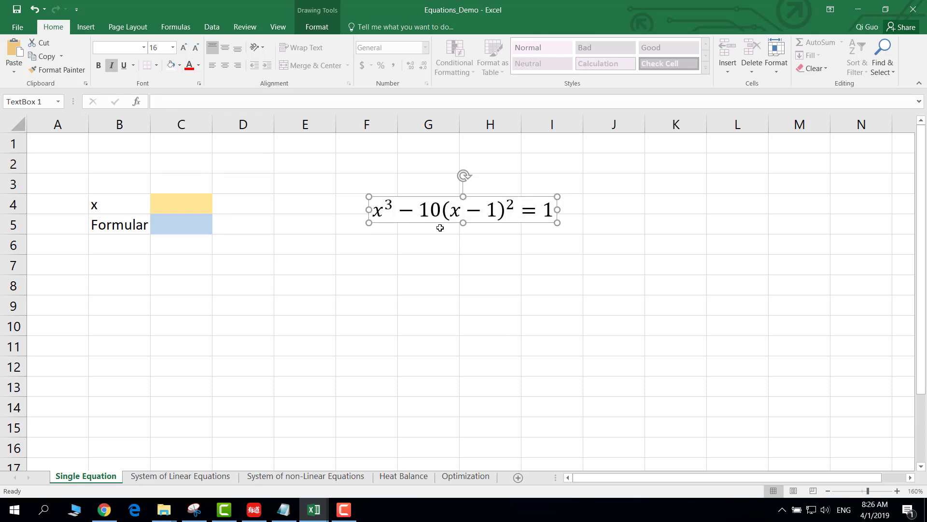
click(502, 277)
click(617, 232)
click(441, 211)
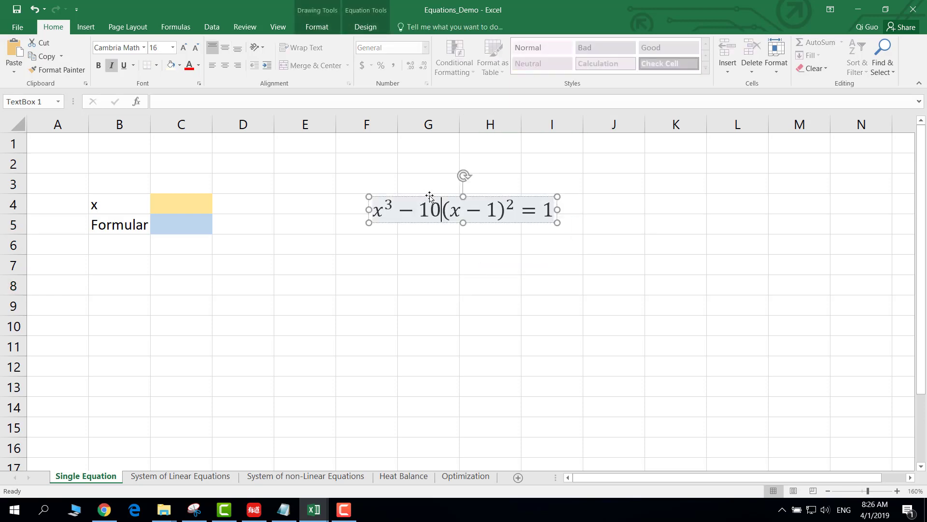
drag(429, 195, 397, 195)
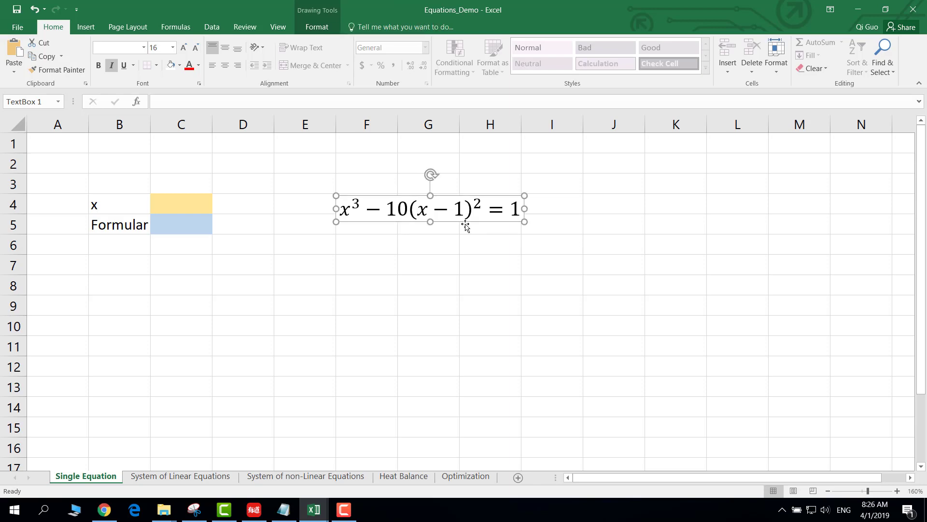
click(567, 248)
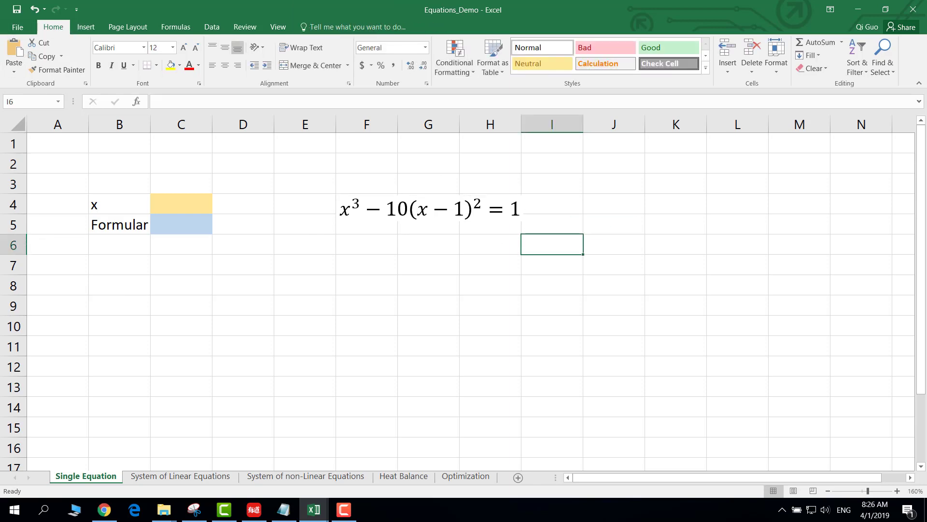
Insert a new equation on the System of Linear Equations sheet using the three-row stack with a left curly bracket.
click(161, 478)
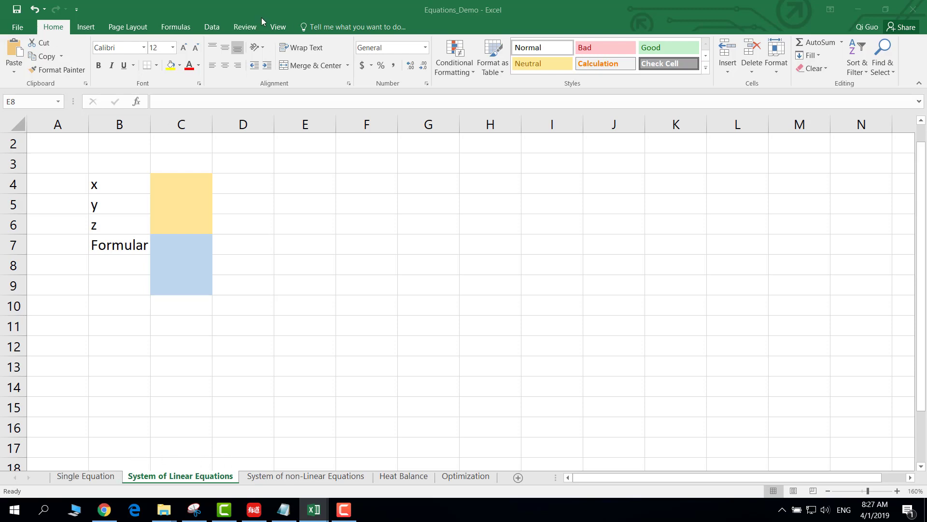
click(87, 28)
click(87, 28)
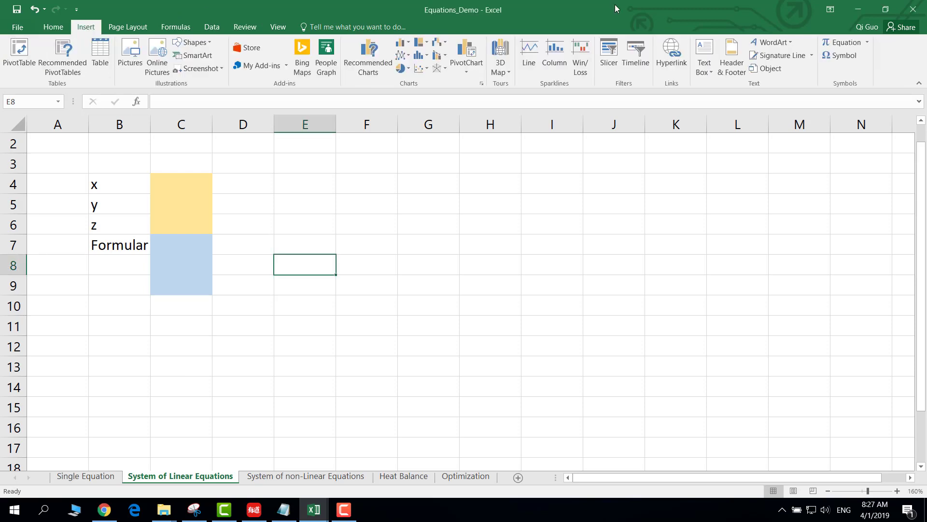
click(843, 43)
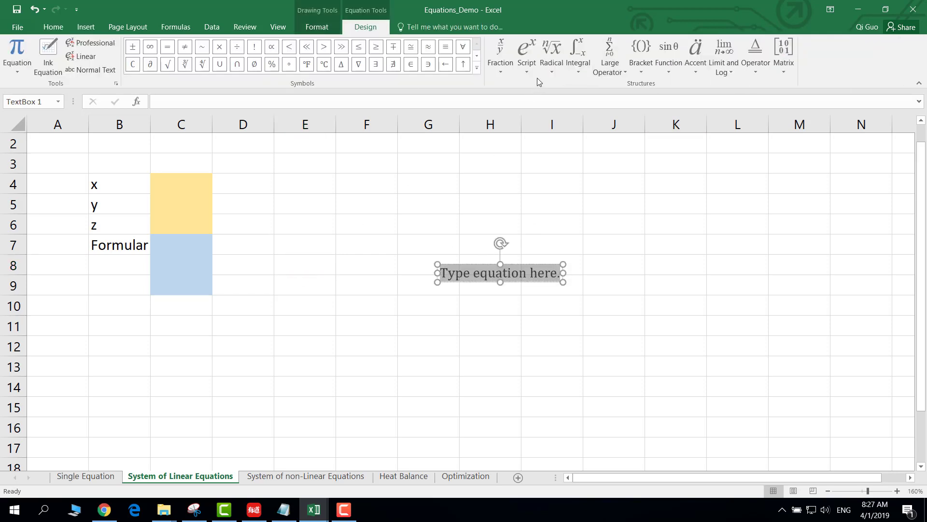
click(648, 71)
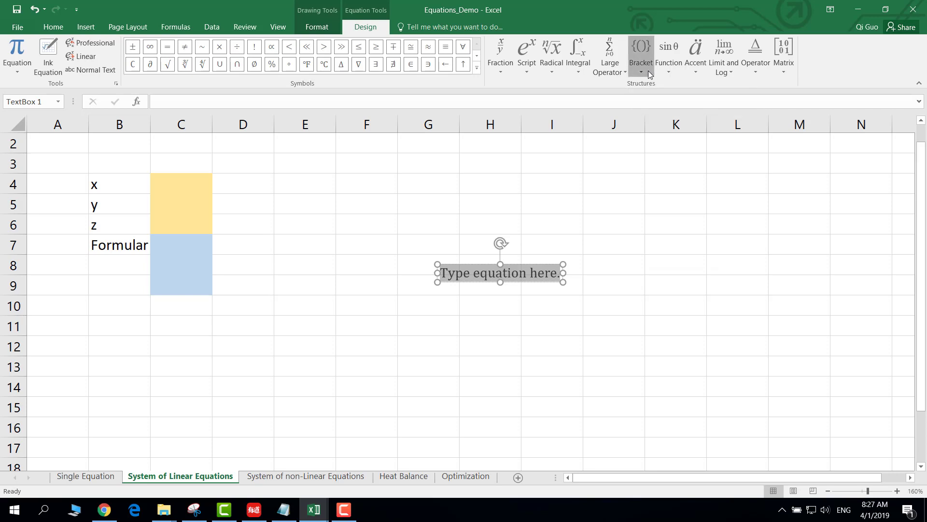
scroll(705, 252, down, 3)
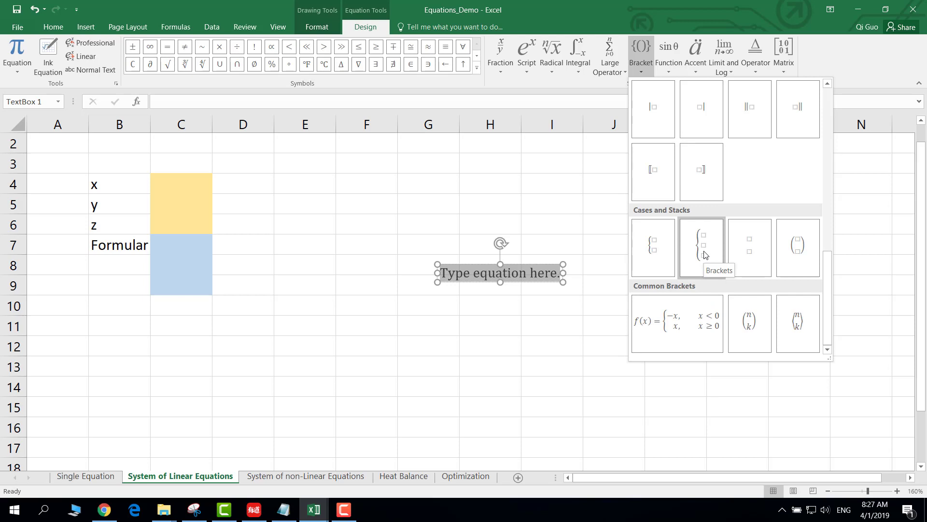
click(703, 248)
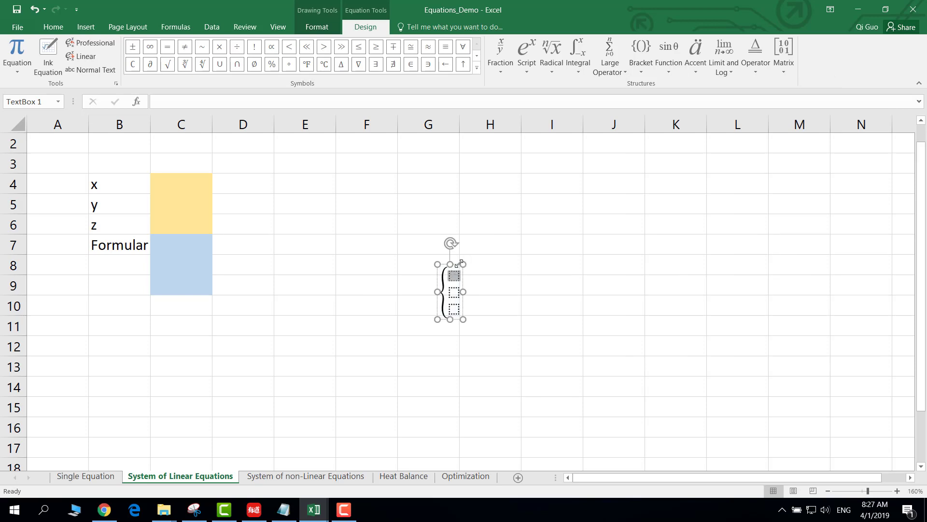
Enter x + y + z = 6 in the first row of the bracketed equation stack.
text(x+y+)
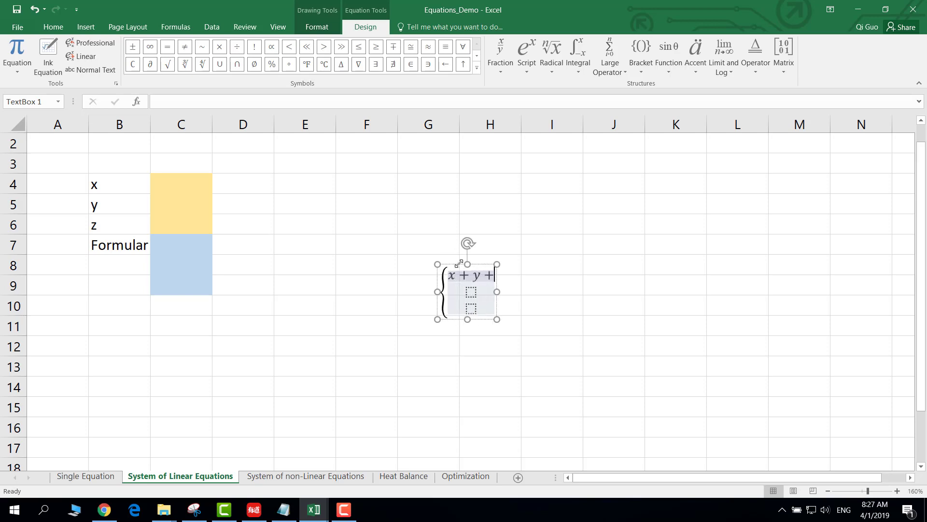
text(z)
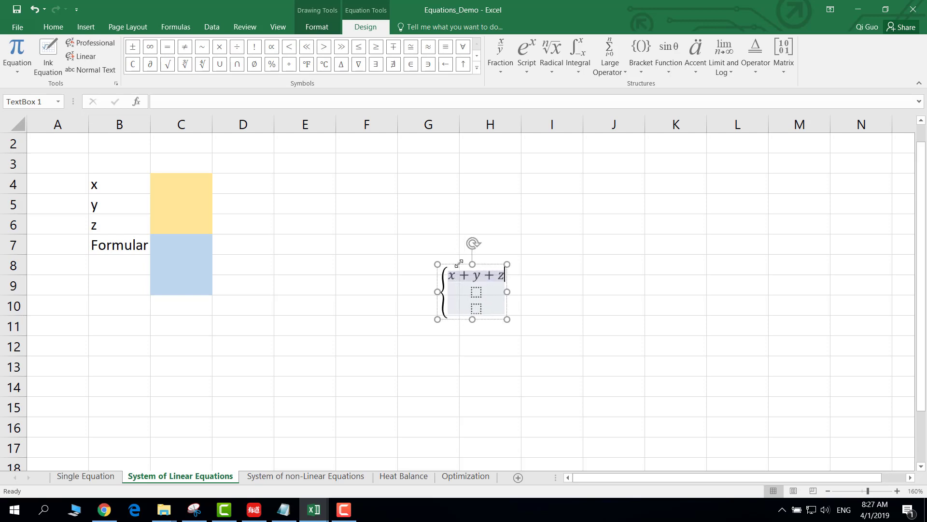
text(=6)
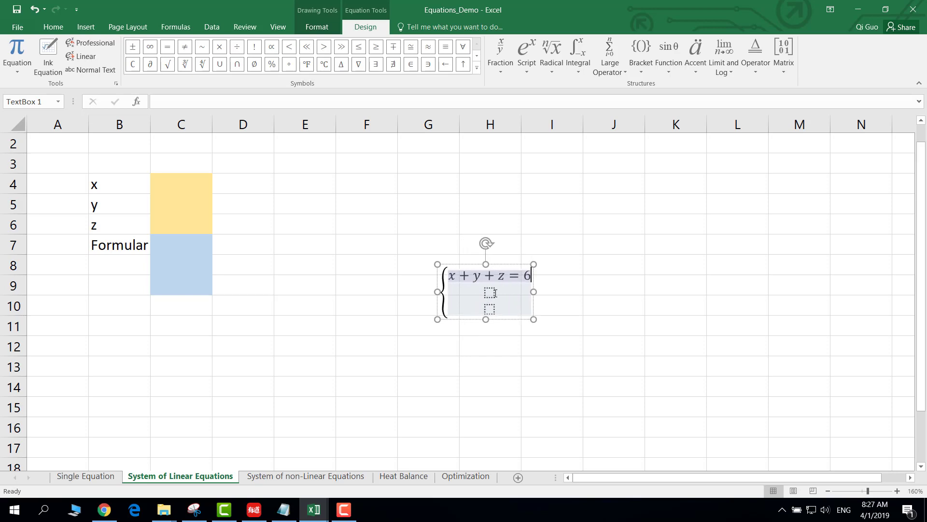
Enter 2y + 5z = −4 in the second row of the bracketed equation stack.
click(484, 291)
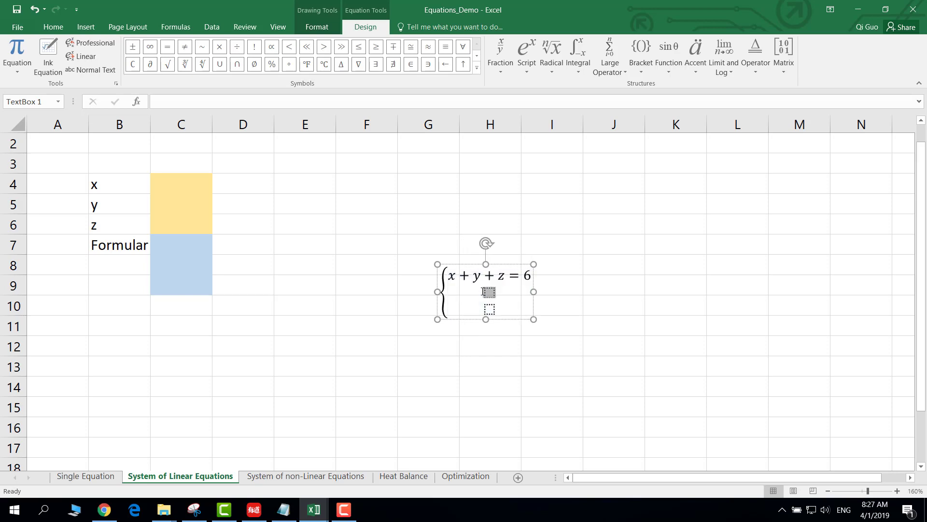
text(2y)
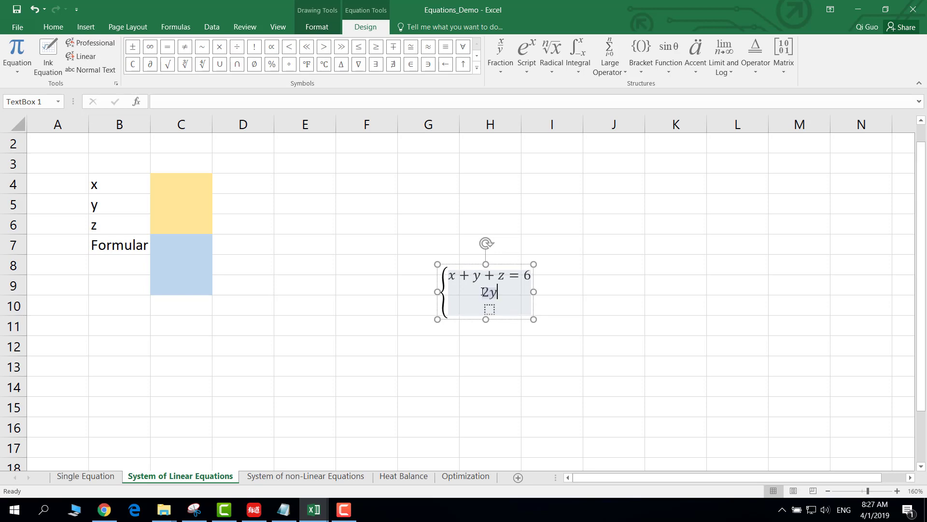
text(+5z)
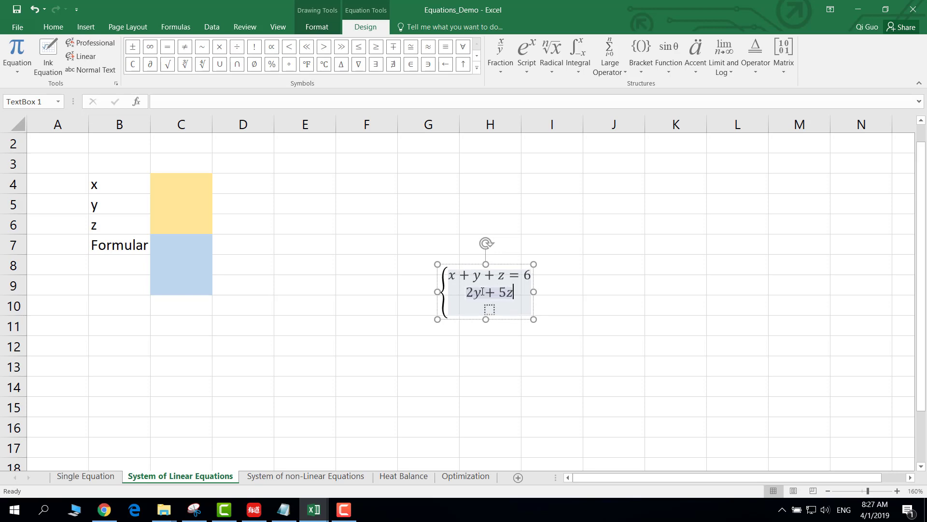
text(=)
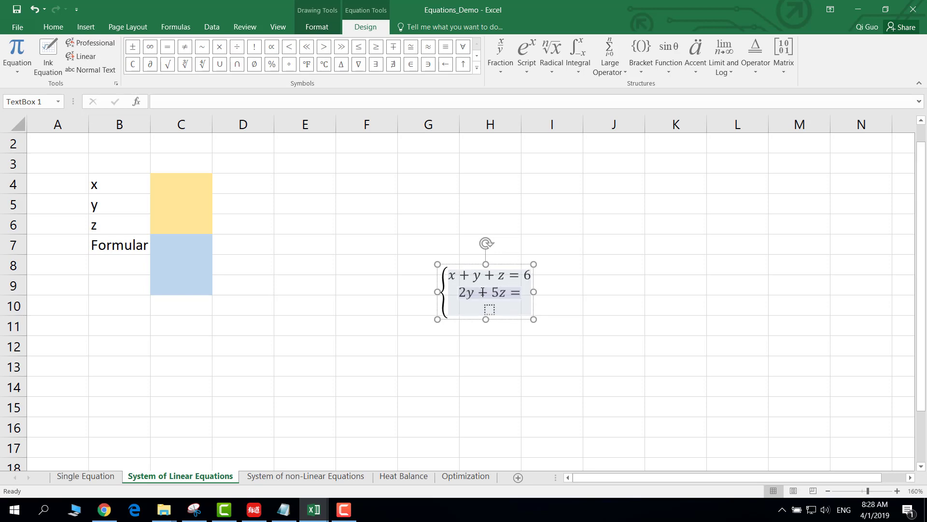
text(-4)
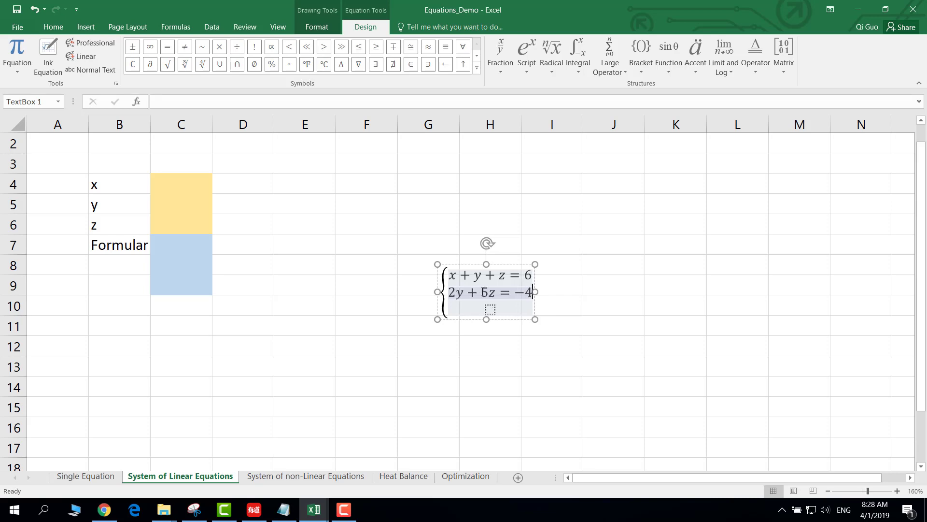
Enter 2x + 5y − z = 27 in the third row of the bracketed equation stack.
key(Down)
text(2)
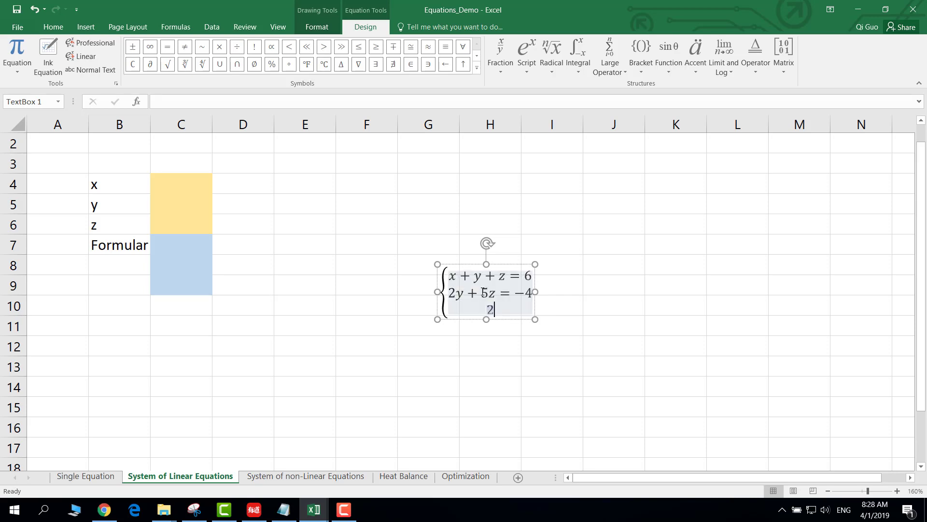
text(x+5)
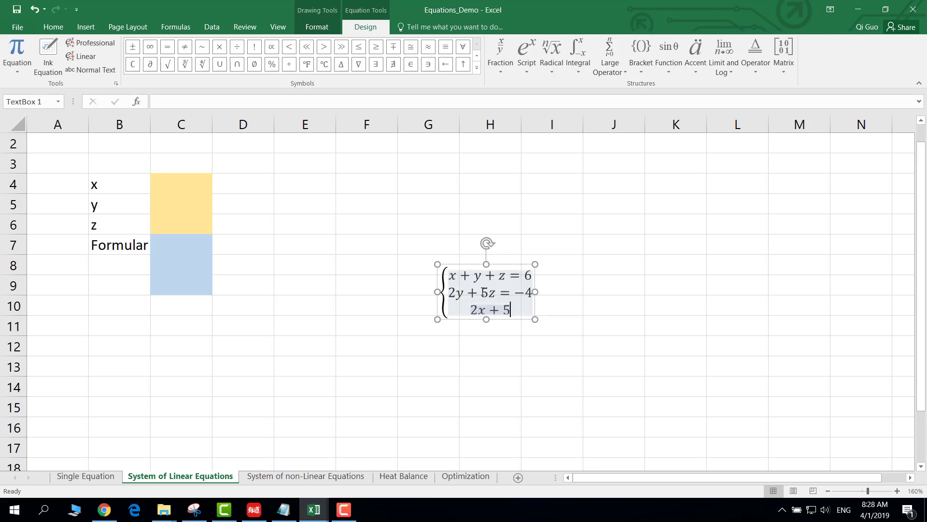
text(y)
text(-z)
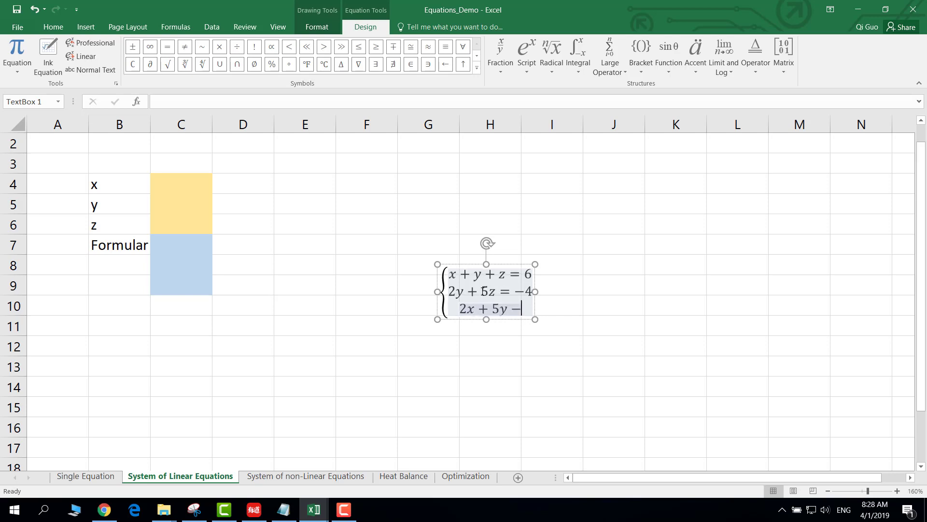
text(=27)
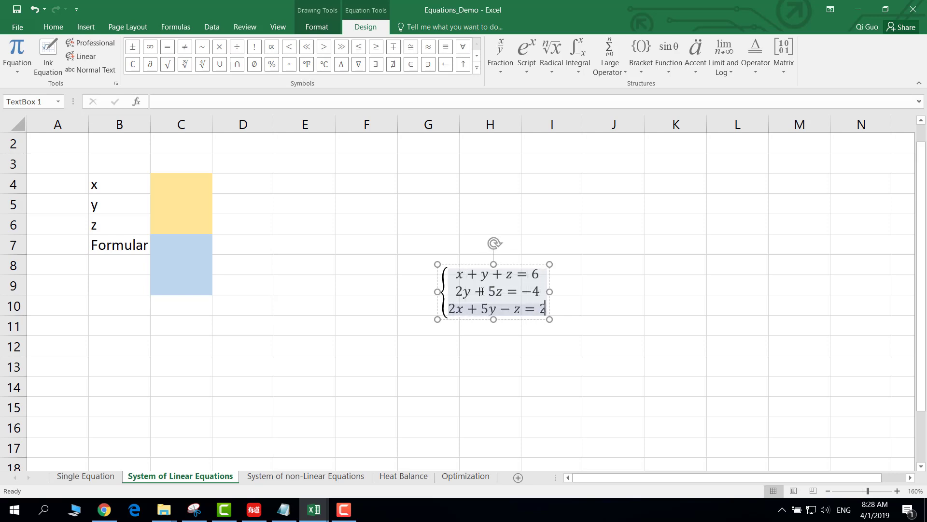
Select the box of the three-equation system and set its font size to 16.
click(475, 262)
click(54, 26)
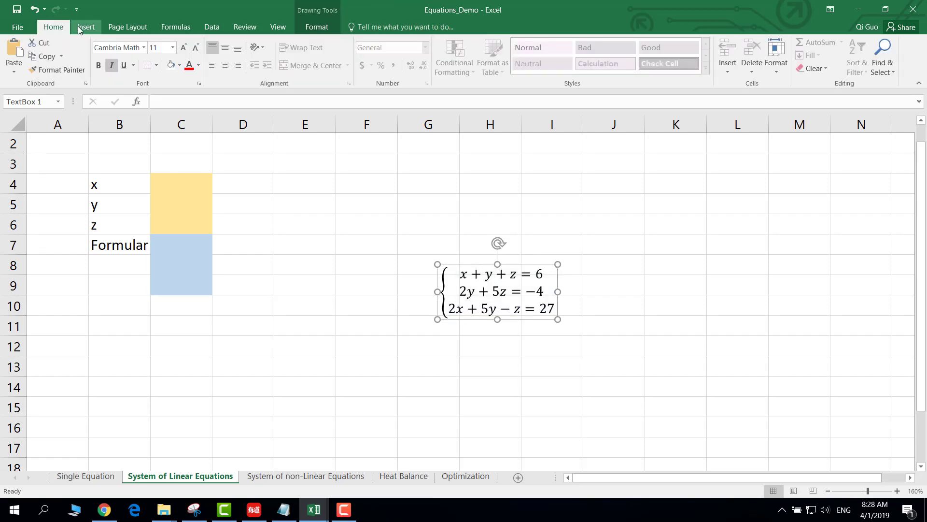
click(162, 48)
text(16)
key(Return)
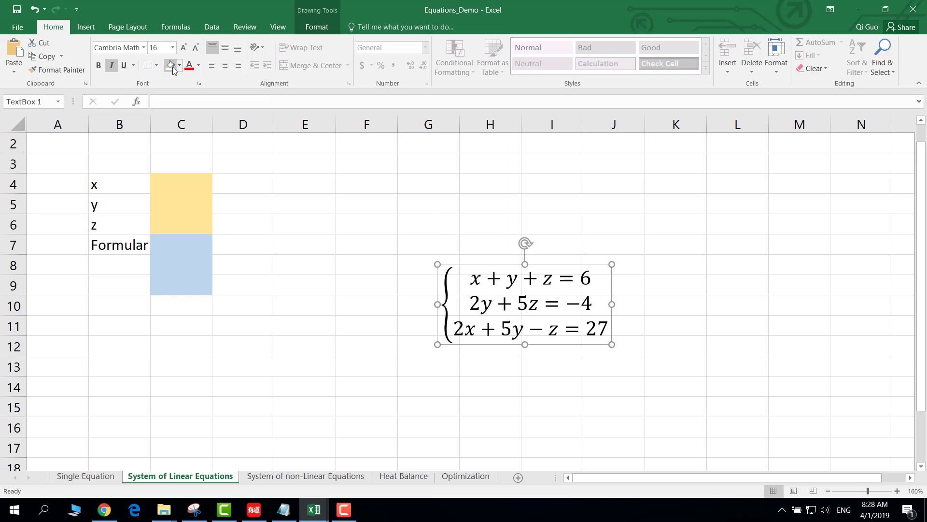
Move the three-equation box up beside rows 4 to 7 and indent 2y + 5z = −4 so its terms line up with the other rows.
drag(495, 263, 483, 175)
click(463, 216)
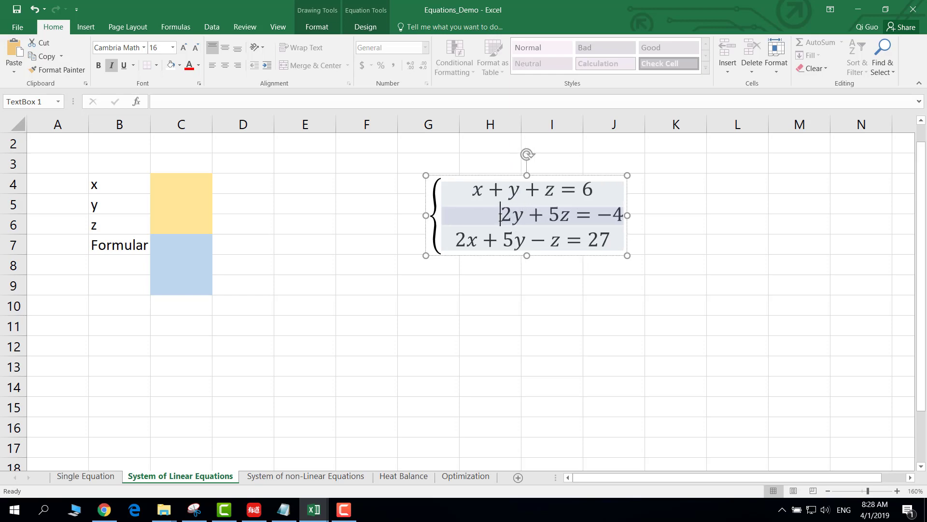
key(BackSpace)
key(BackSpace)
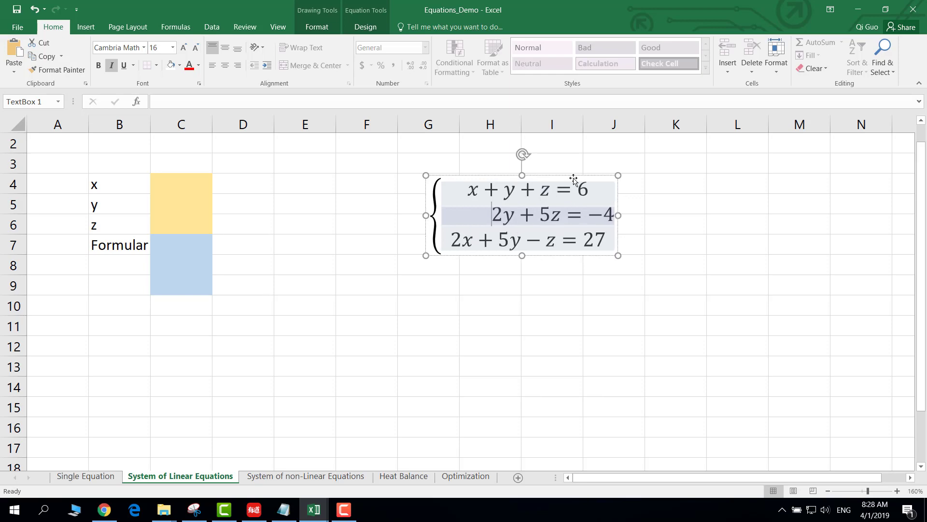
click(786, 238)
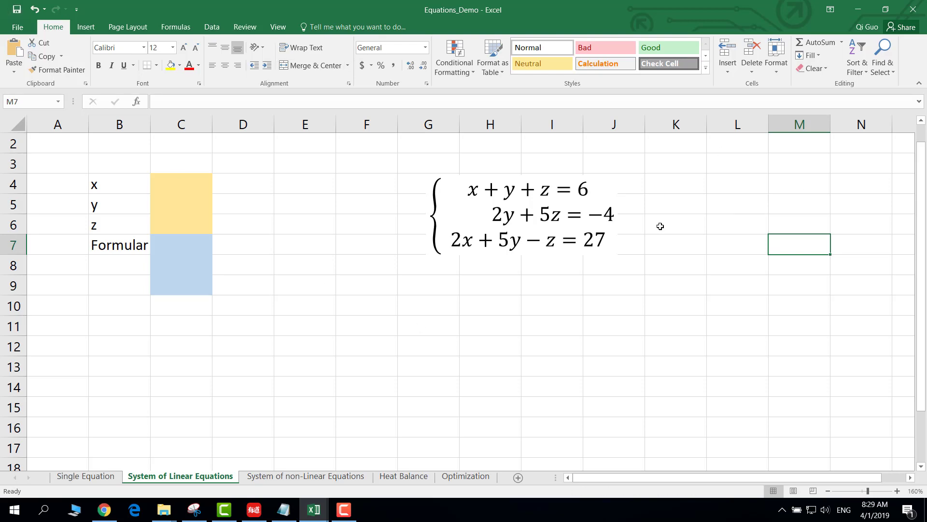
On the System of non-Linear Equations sheet, insert a new equation with a two-row stack behind a single curly brace.
click(264, 481)
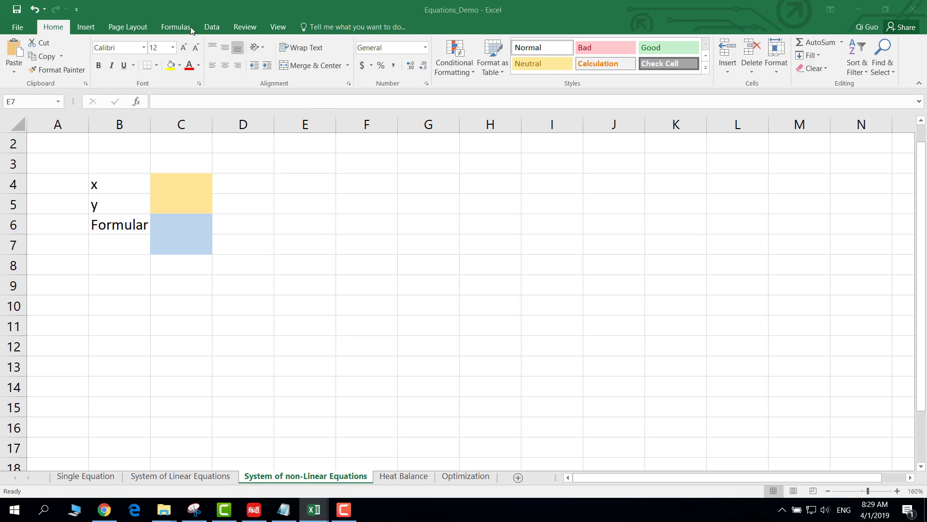
click(86, 28)
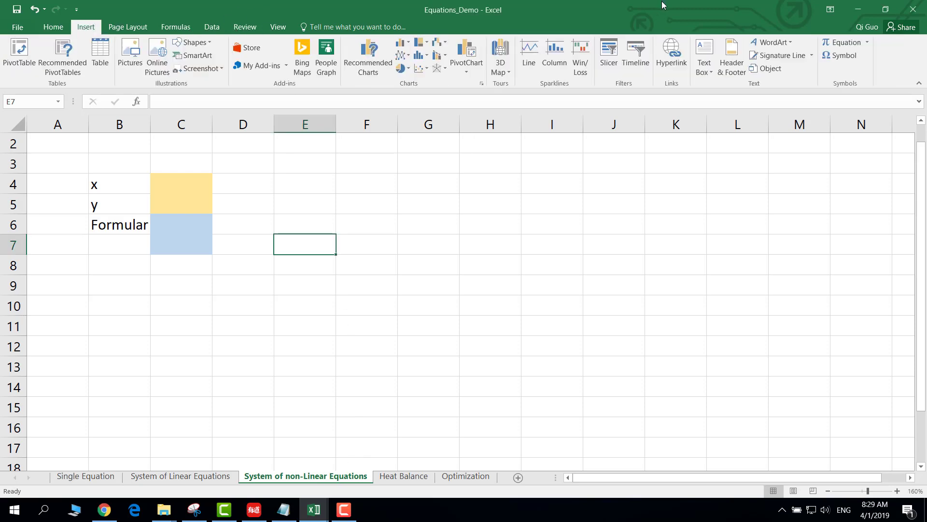
click(844, 43)
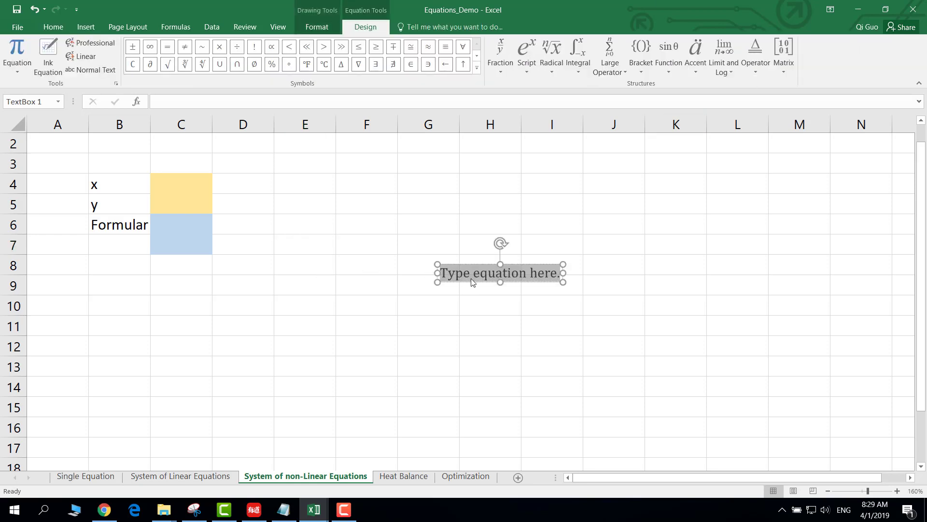
click(642, 58)
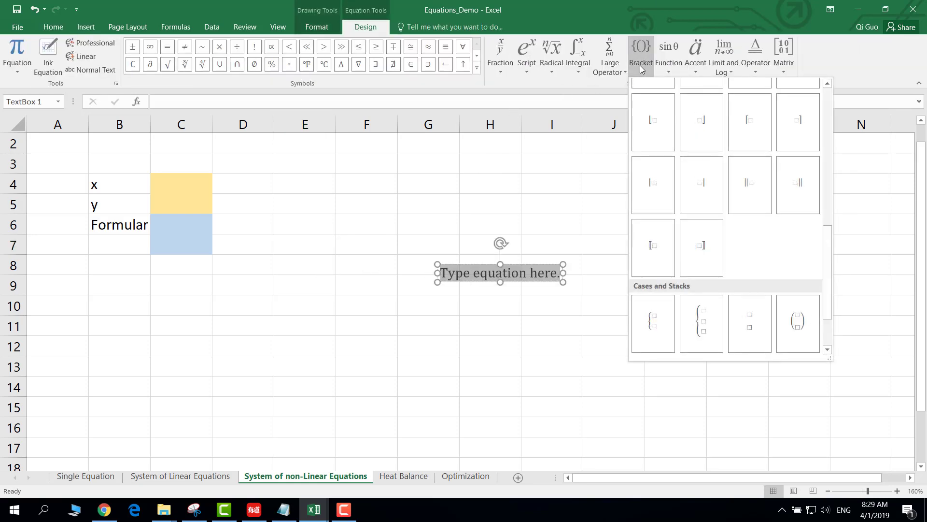
click(662, 335)
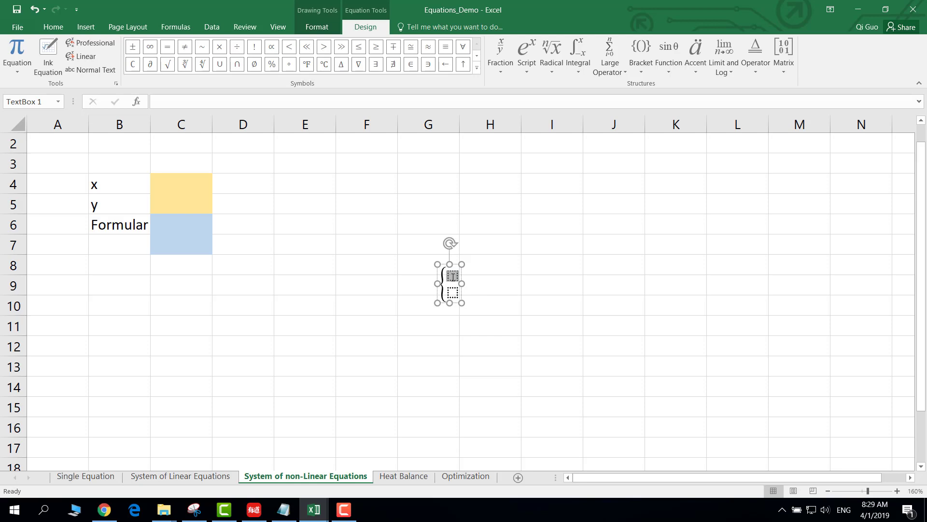
Enter 2x² + in the first row of the two-row stack, using a superscript structure for the exponent.
text(2)
click(527, 53)
click(542, 120)
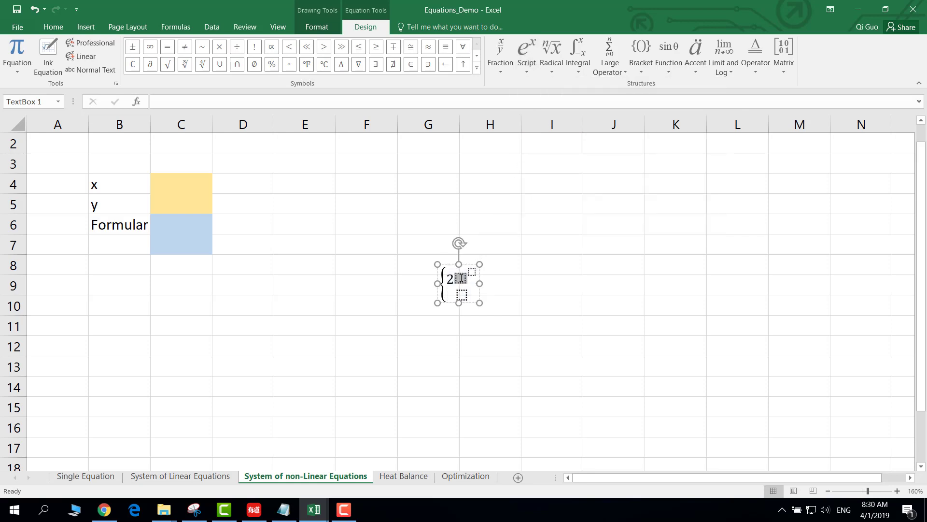
text(x)
key(Right)
text(2)
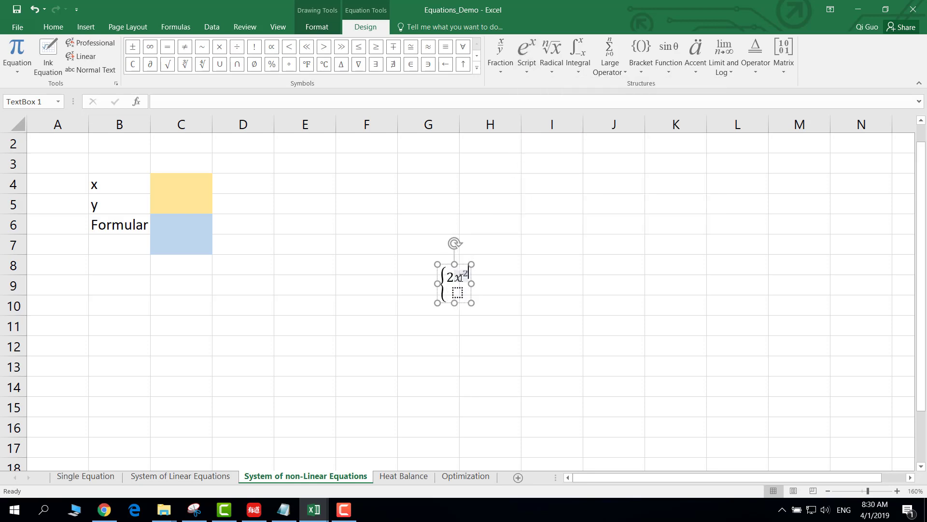
key(Right)
text(+)
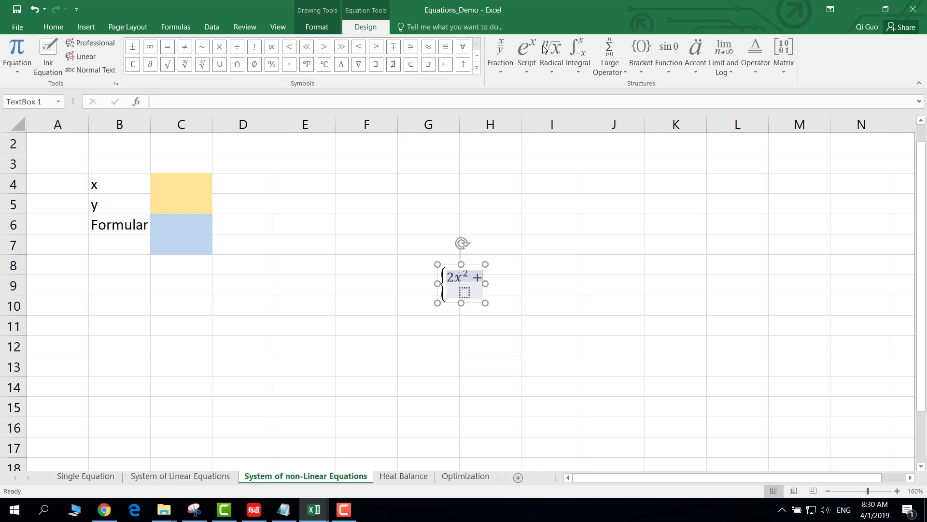
Complete the first row with y² = 1, using a superscript structure for the squared y.
click(529, 55)
click(547, 102)
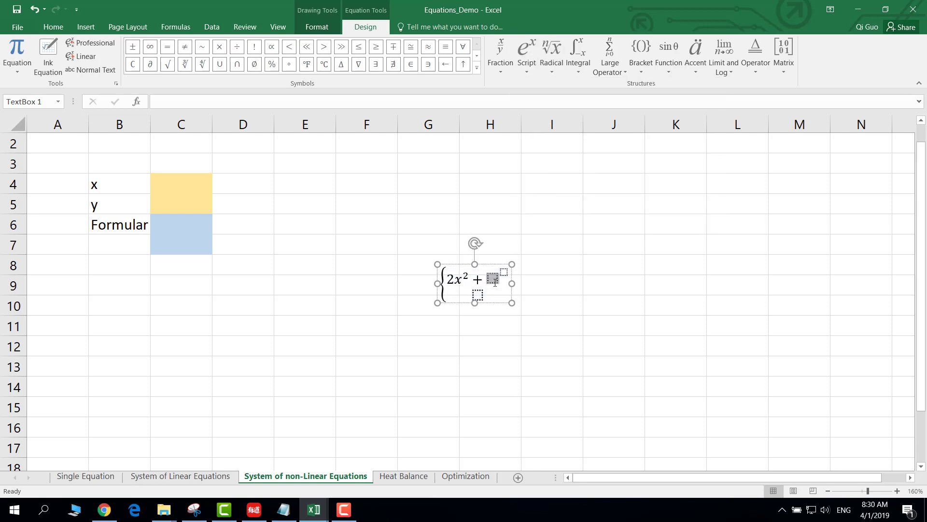
text(y)
key(Right)
text(2)
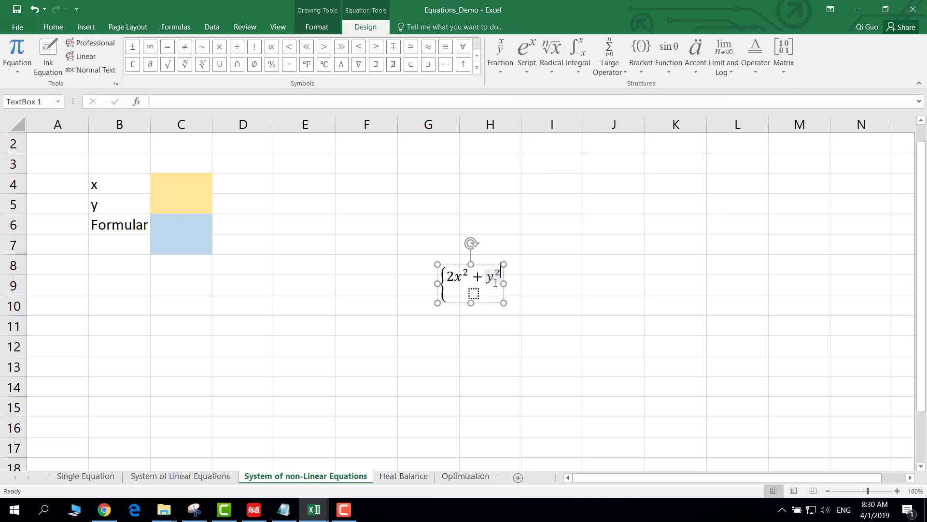
key(ctrl+a)
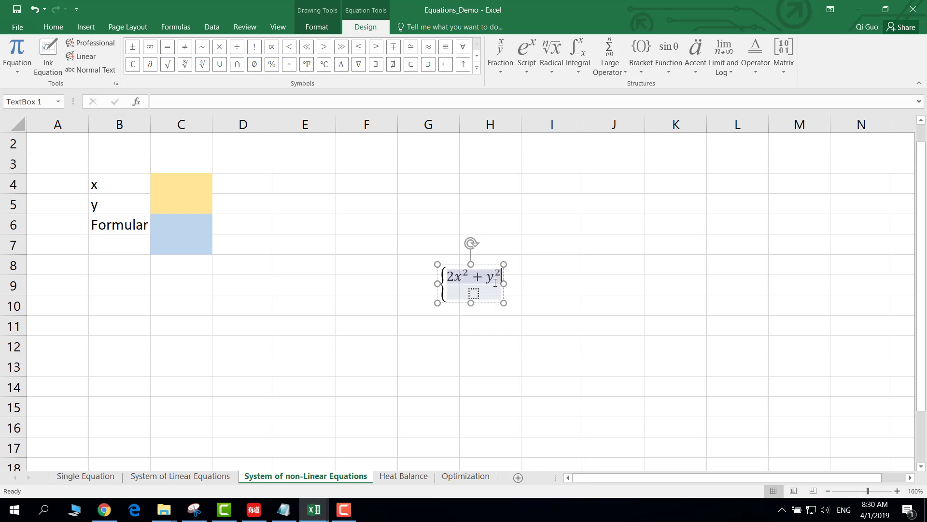
key(Right)
text(=1)
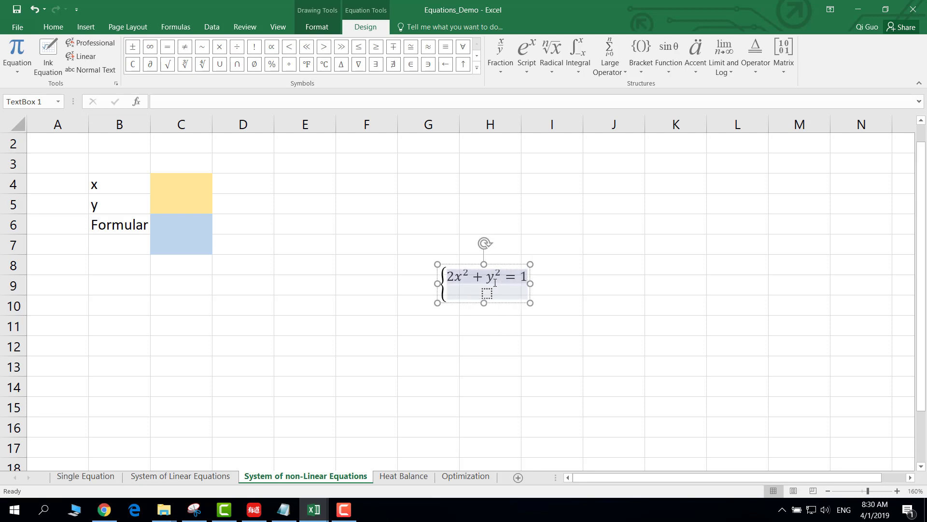
Set the two-row equation box's font size to 16 and move it up beside rows 4 to 7.
click(636, 281)
click(488, 272)
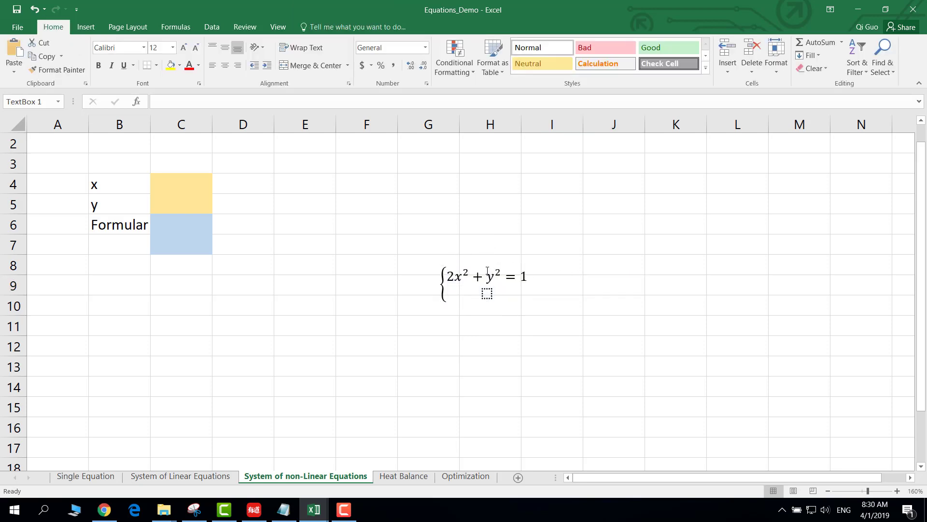
key(Escape)
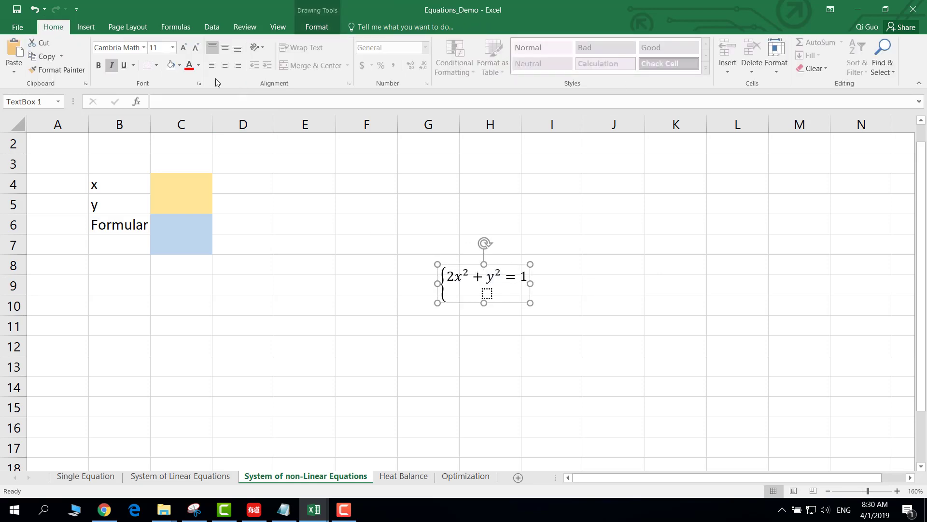
click(174, 72)
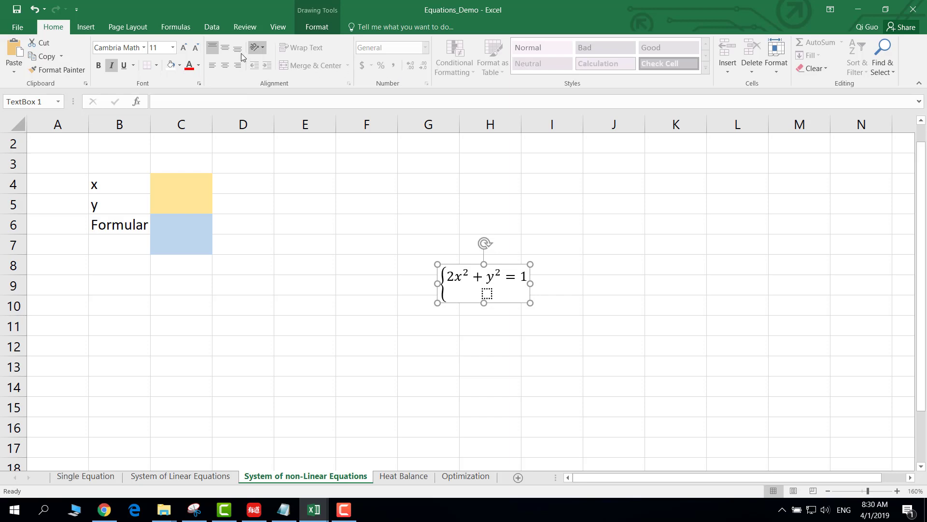
click(164, 48)
text(16)
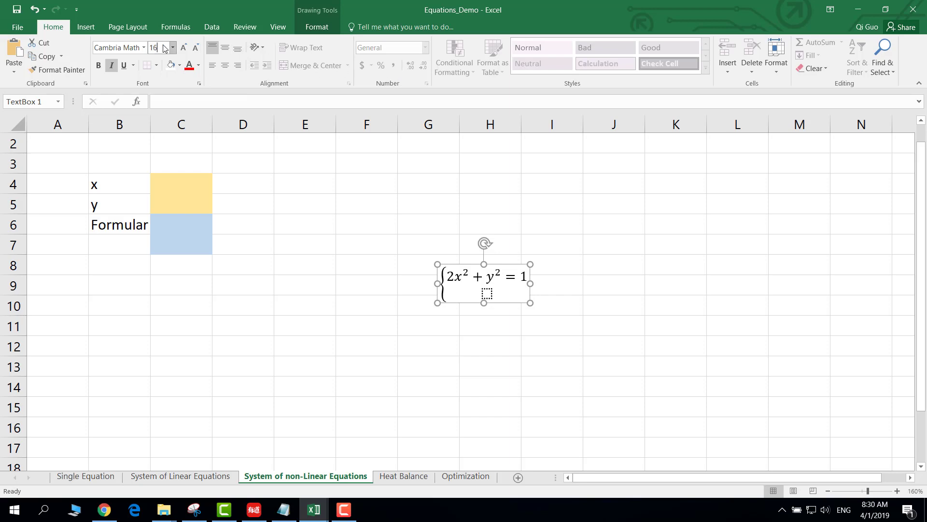
key(Return)
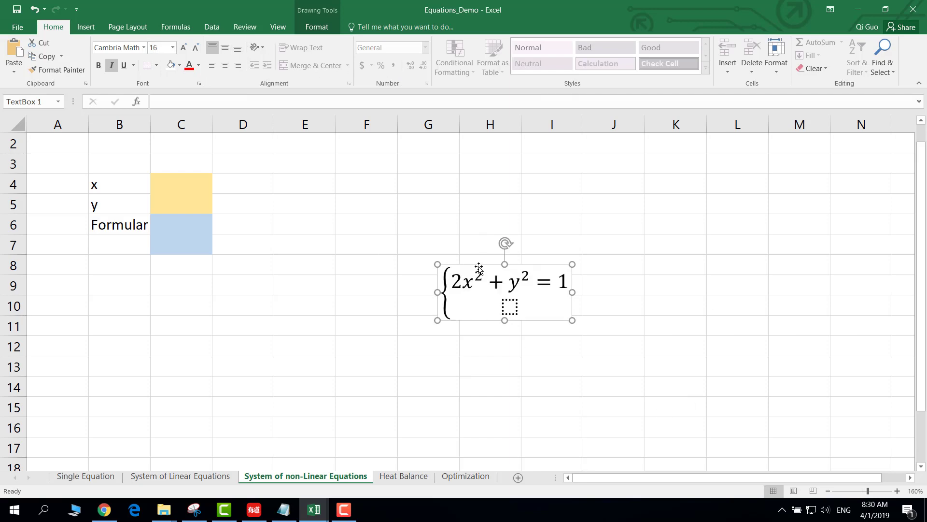
drag(475, 264, 474, 184)
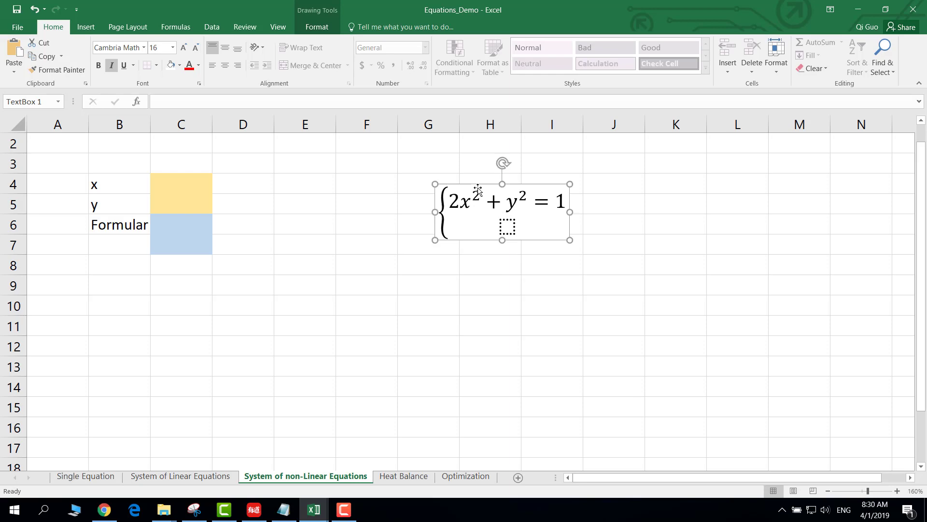
Insert a superscript structure in the second row of the stack and place parentheses in its base.
click(509, 229)
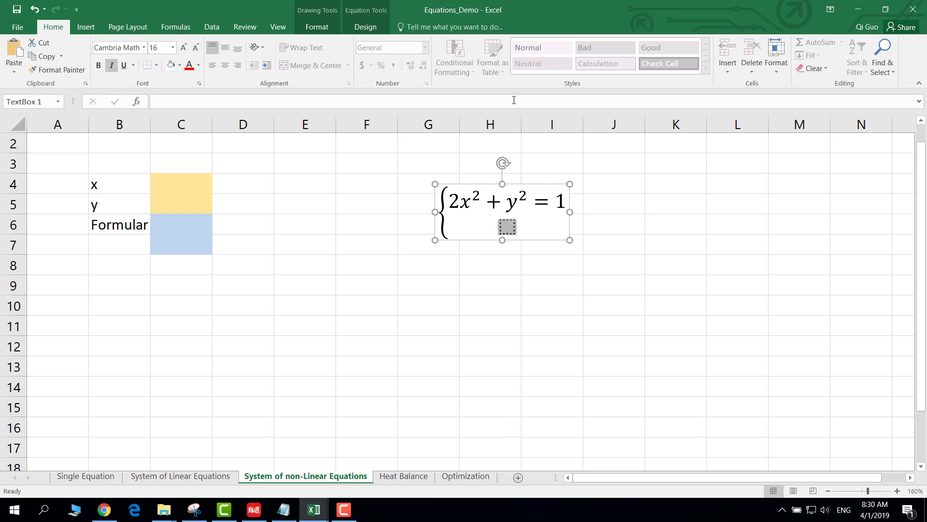
click(366, 26)
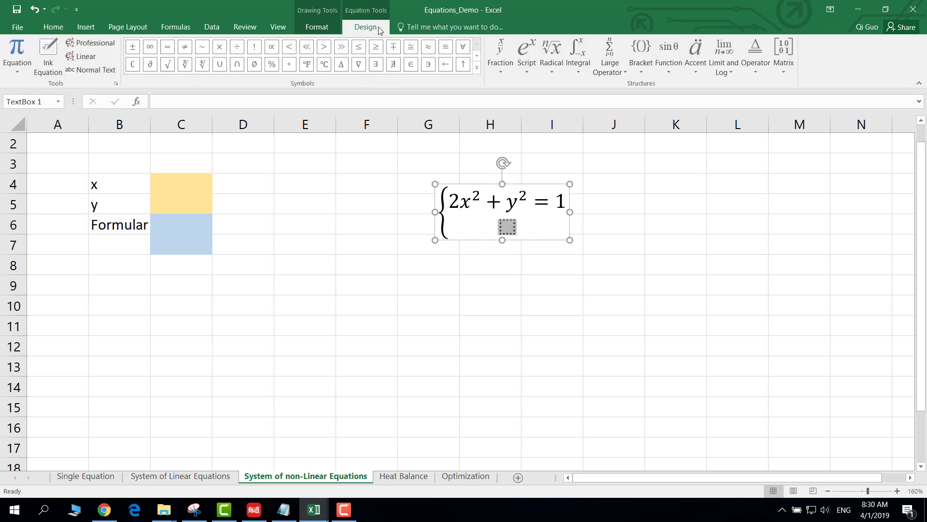
click(527, 60)
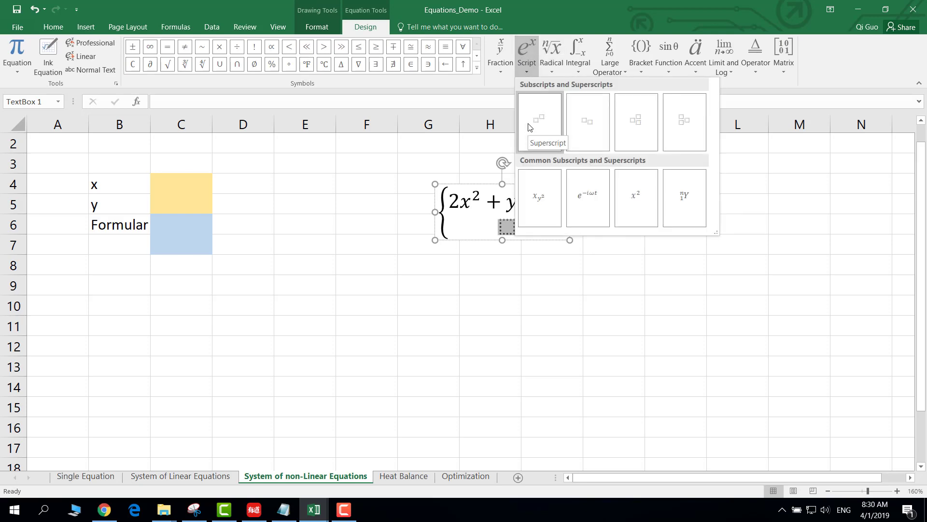
click(540, 122)
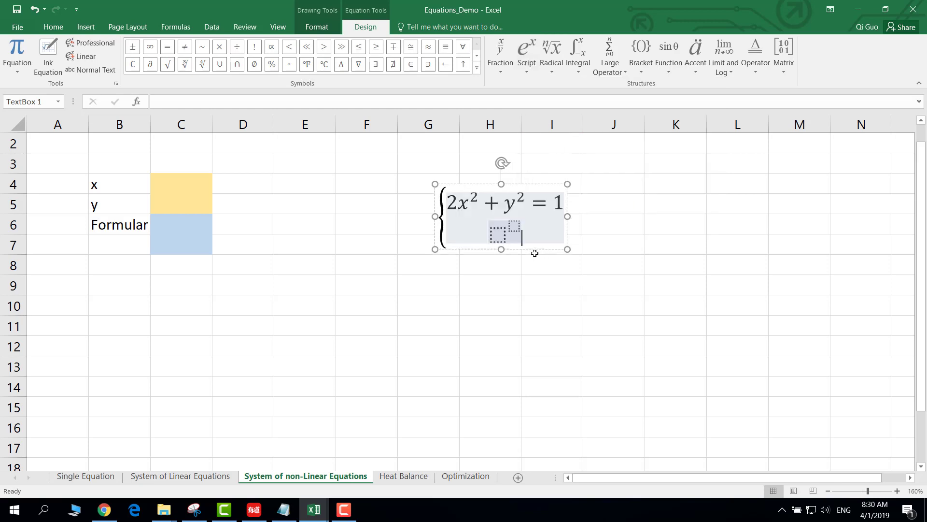
click(499, 232)
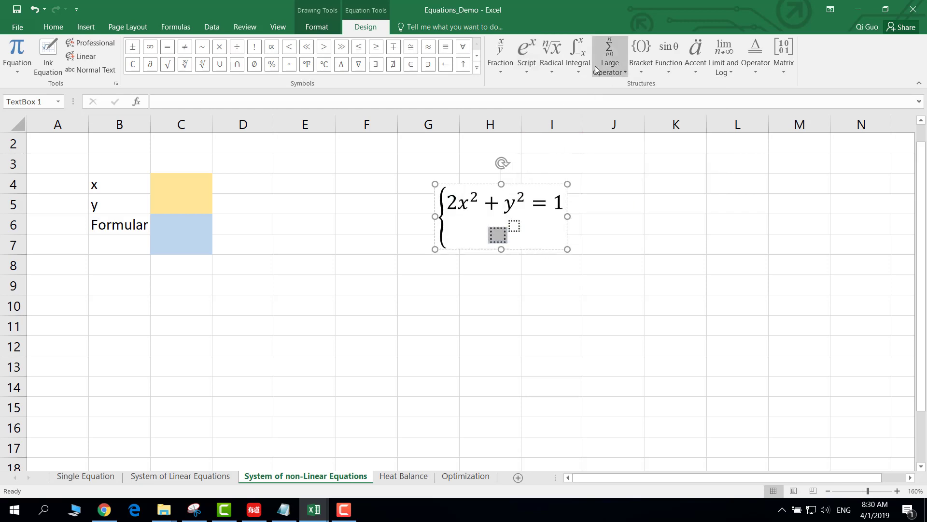
click(641, 56)
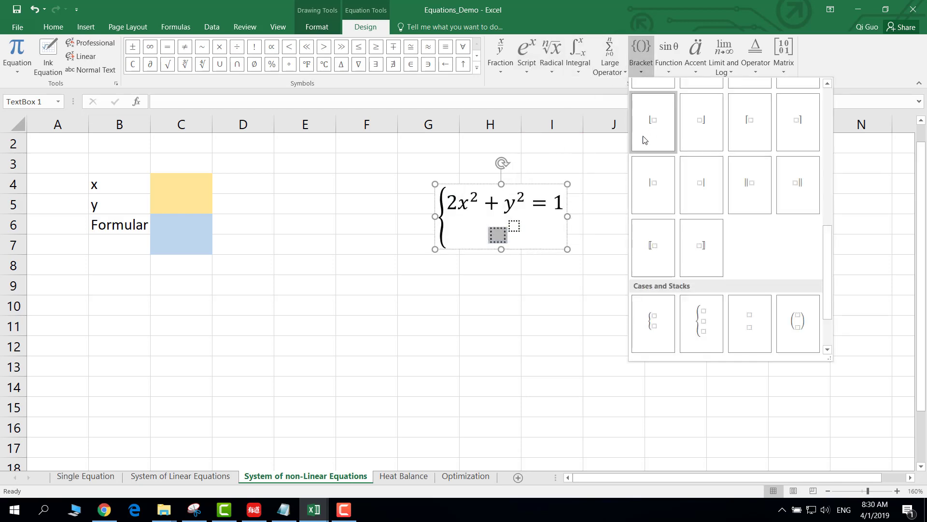
click(654, 125)
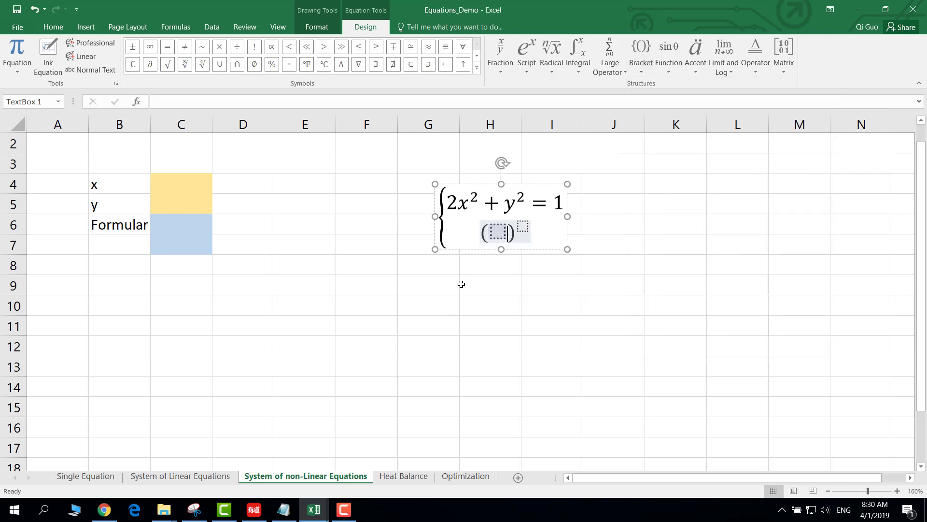
Enter 0.5x − 0.5 inside the second row's parentheses and 2 as their exponent.
click(501, 227)
text(0.5)
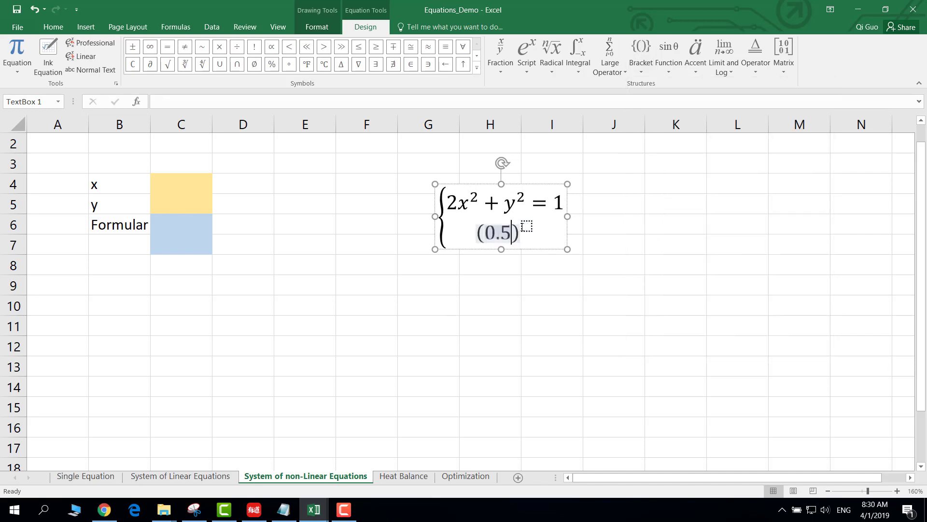
text(x-0.5)
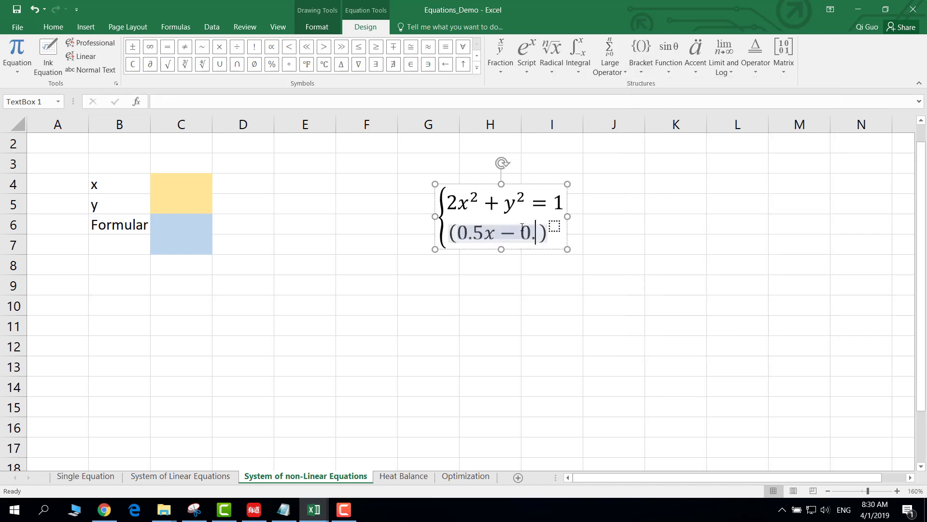
key(Right)
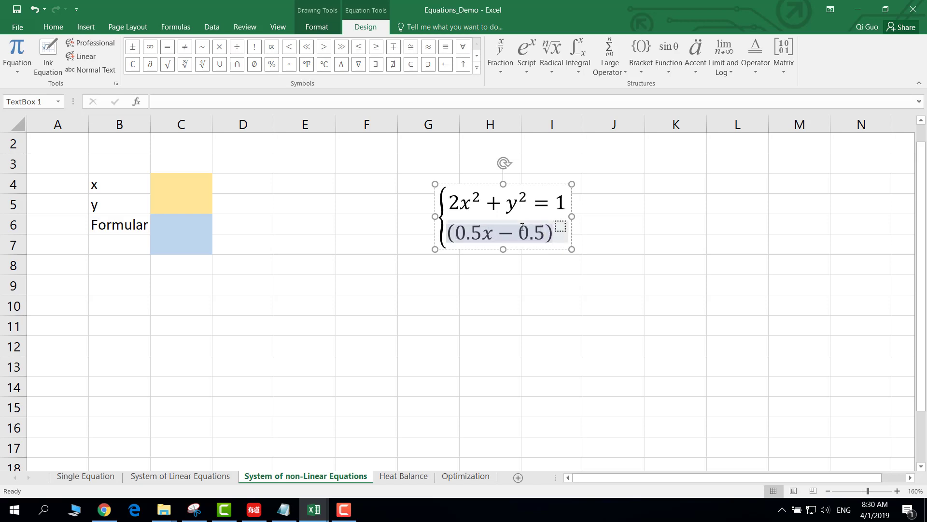
text(2)
key(BackSpace)
key(Right)
text(2)
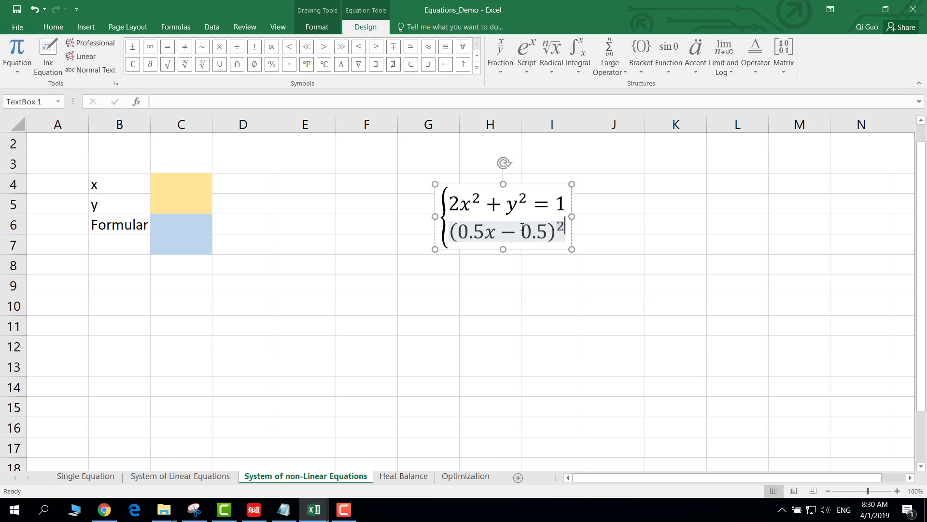
Add + 2 after the squared parentheses in the second row of the equation.
key(Right)
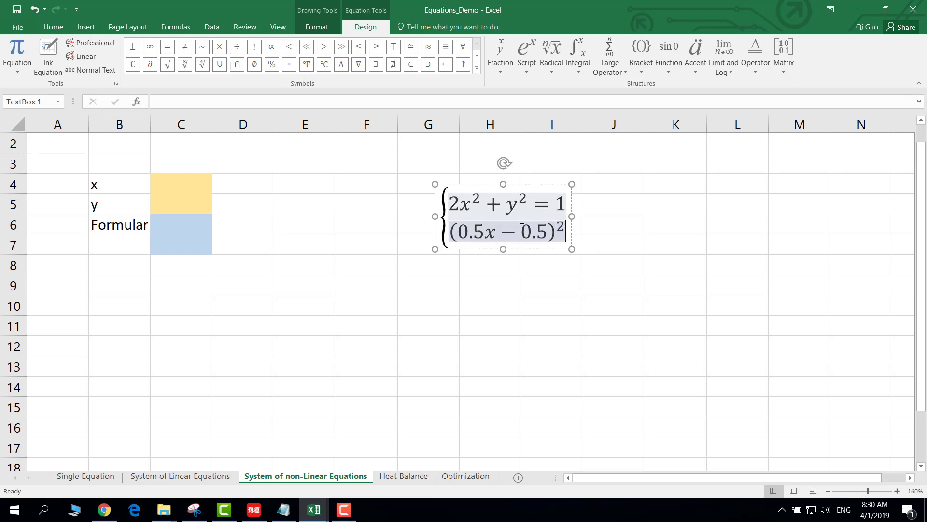
text(+ )
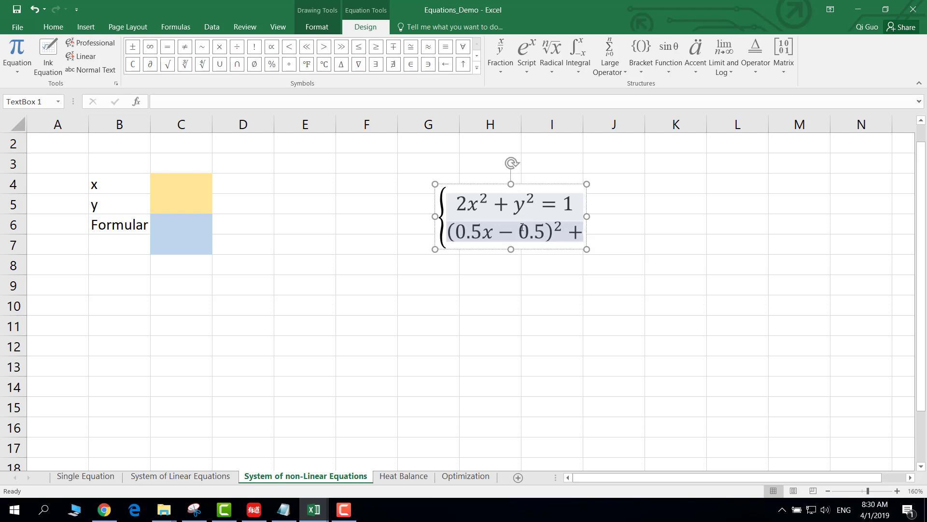
text(2)
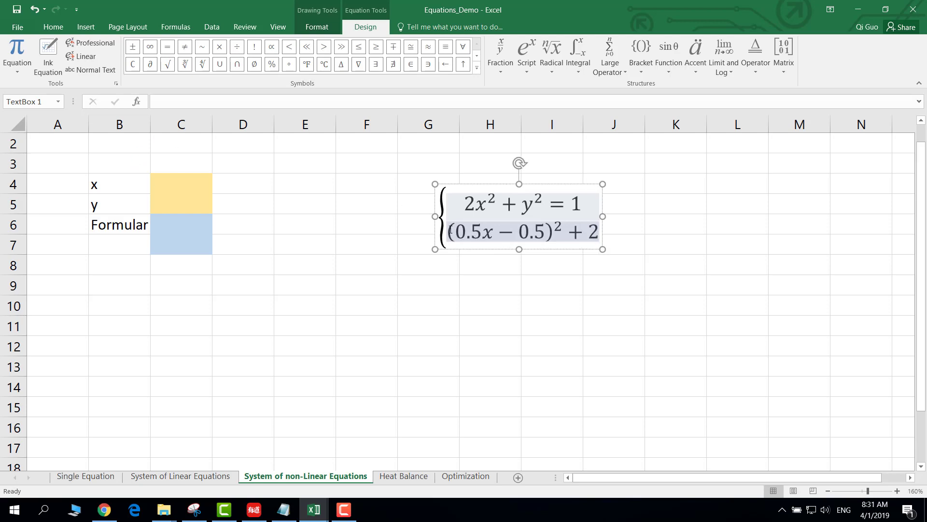
Copy the (0.5x − 0.5)² term and paste it after the 2, keeping the source formatting.
drag(449, 230, 490, 234)
drag(564, 240, 566, 224)
key(ctrl+c)
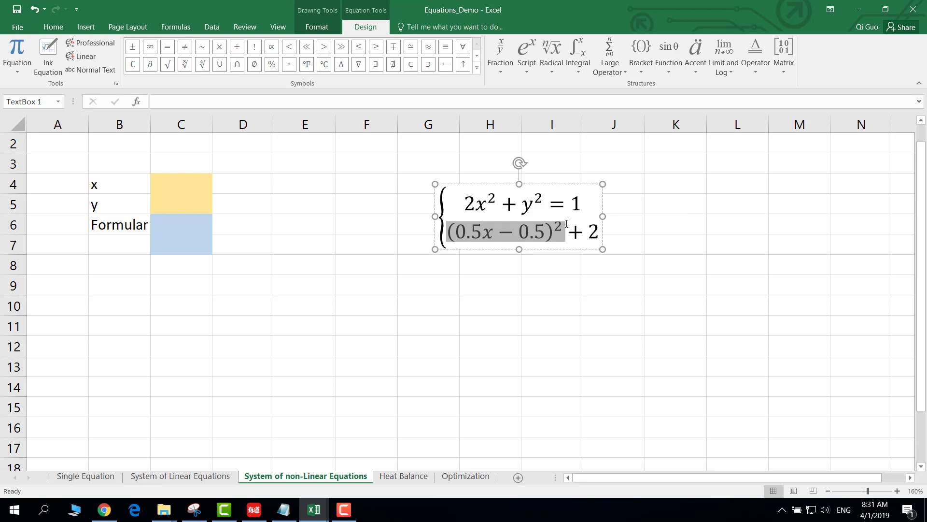
click(597, 237)
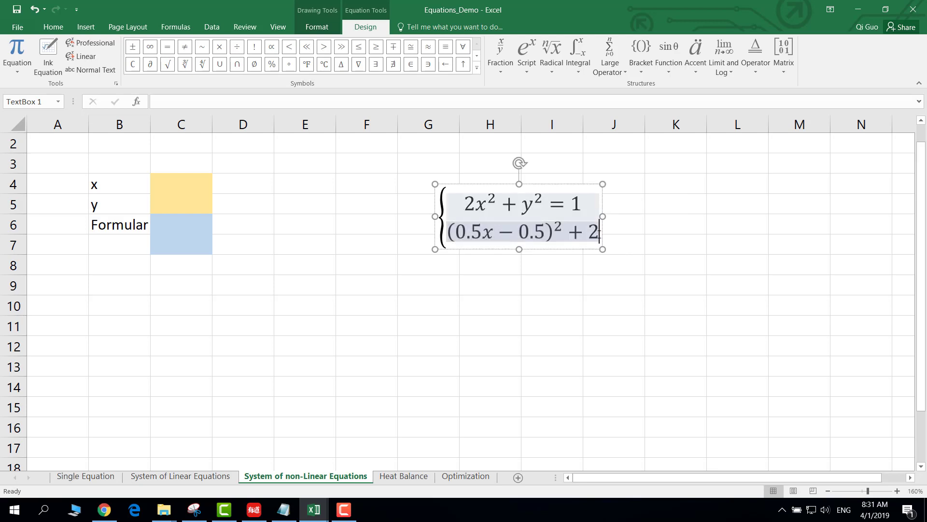
key(ctrl+v)
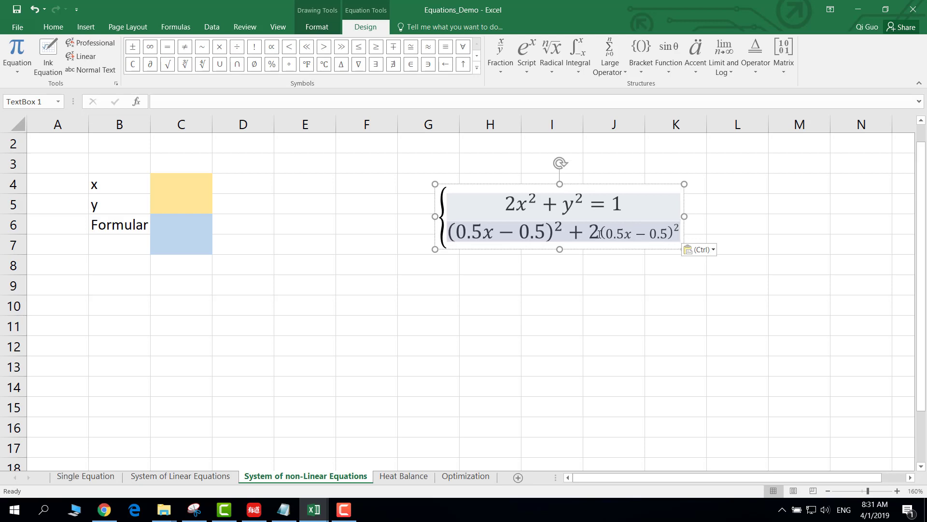
click(707, 250)
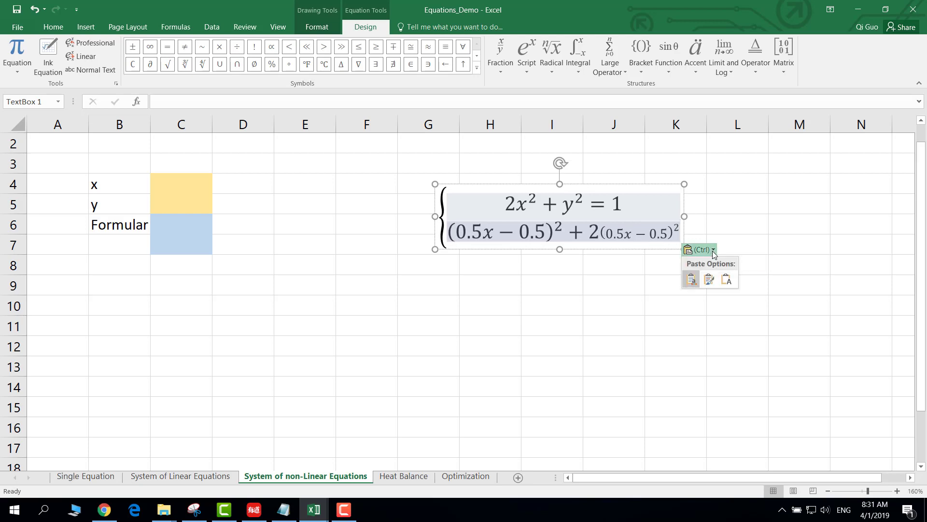
click(708, 279)
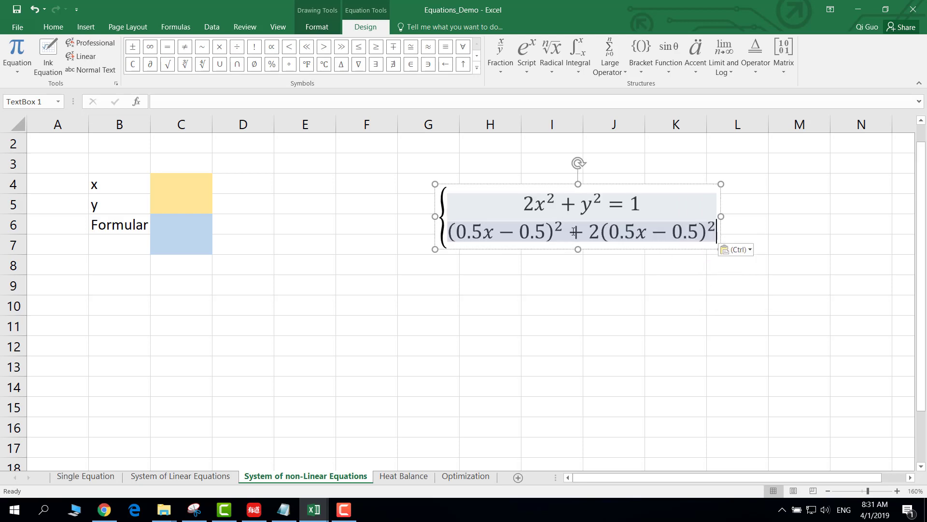
Change the content of the second row's pasted parentheses to y − 0.25.
click(645, 236)
key(BackSpace)
key(BackSpace)
key(BackSpace)
key(BackSpace)
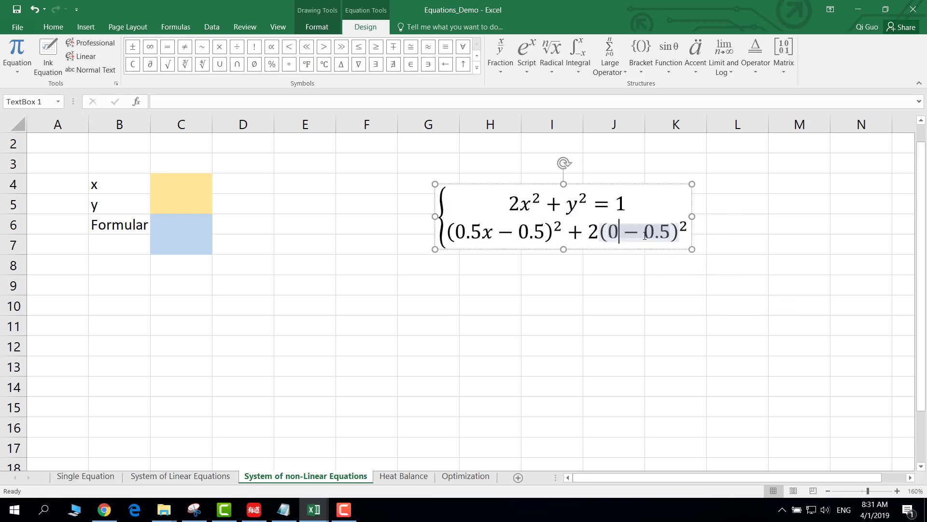
text(y)
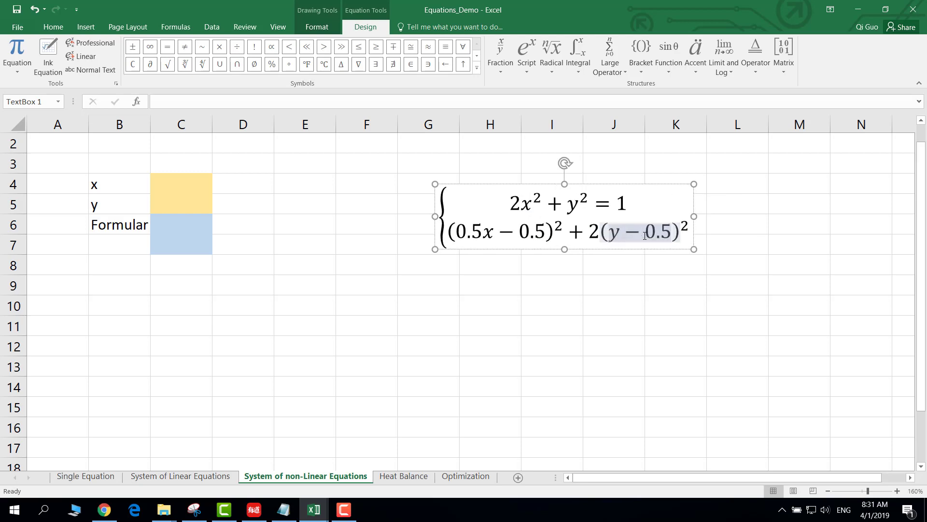
key(Right)
text(2)
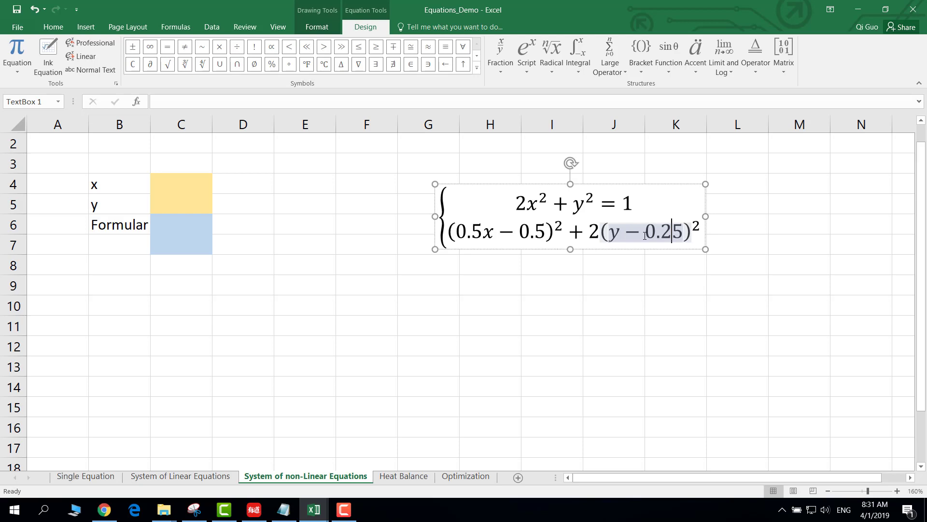
Complete the second row with = 1 after the last squared term and leave the equation box.
key(Right)
key(Right)
key(Right)
key(ctrl+a)
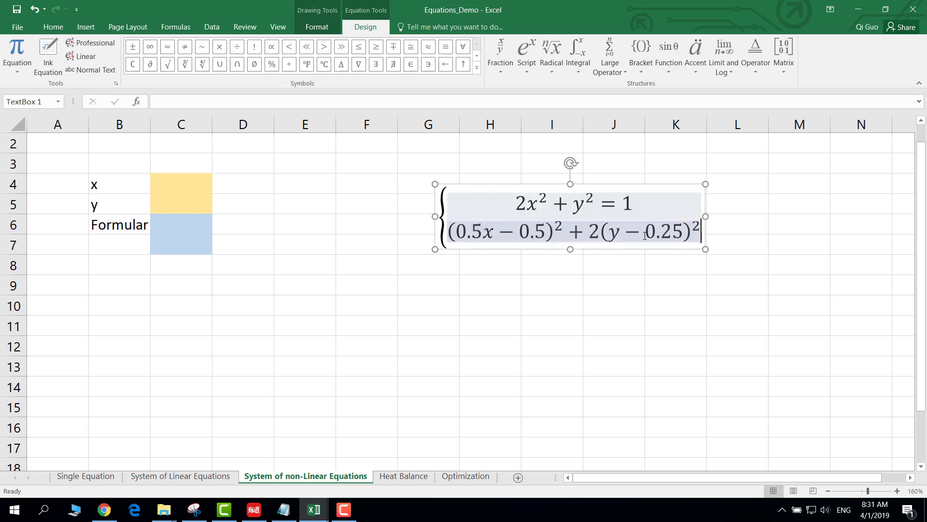
text(=1)
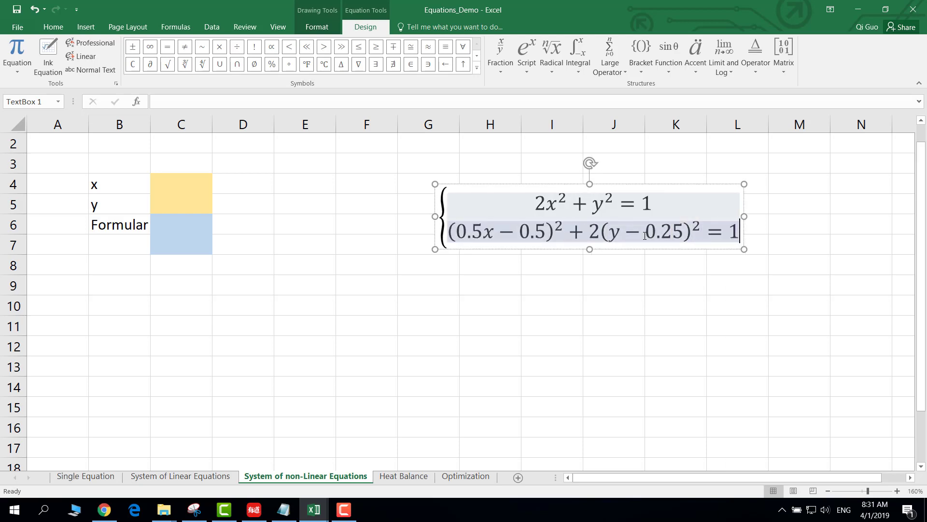
click(617, 286)
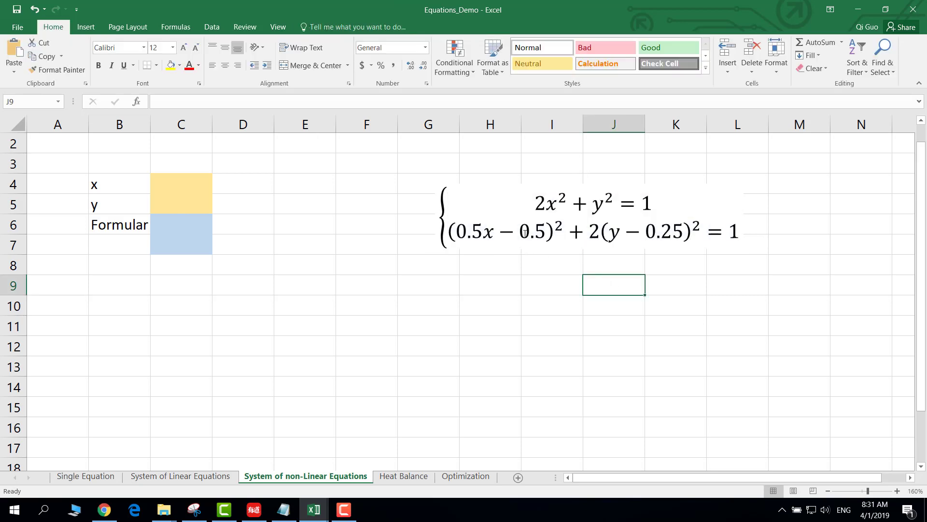
click(515, 300)
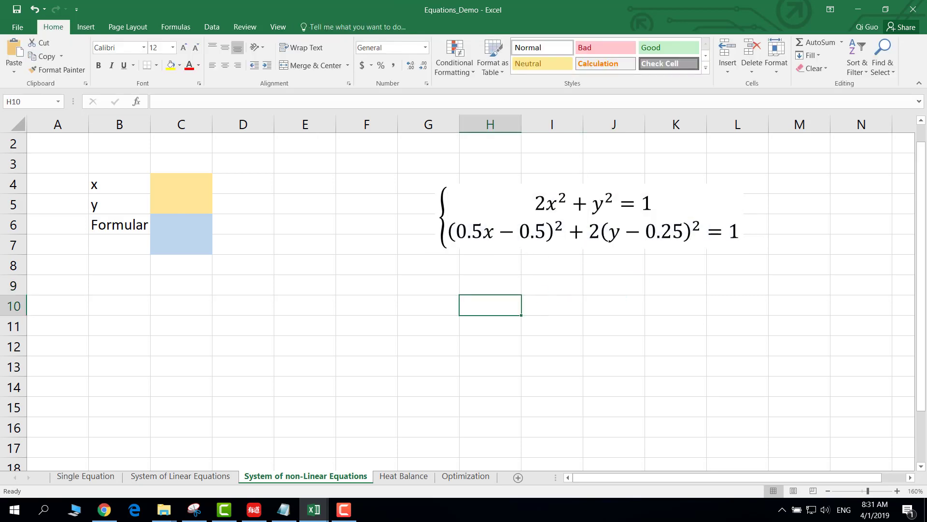
Move the equation box closer to the x and y cells, over columns F to J beside rows 4 to 7.
click(533, 193)
drag(521, 187, 409, 188)
click(677, 193)
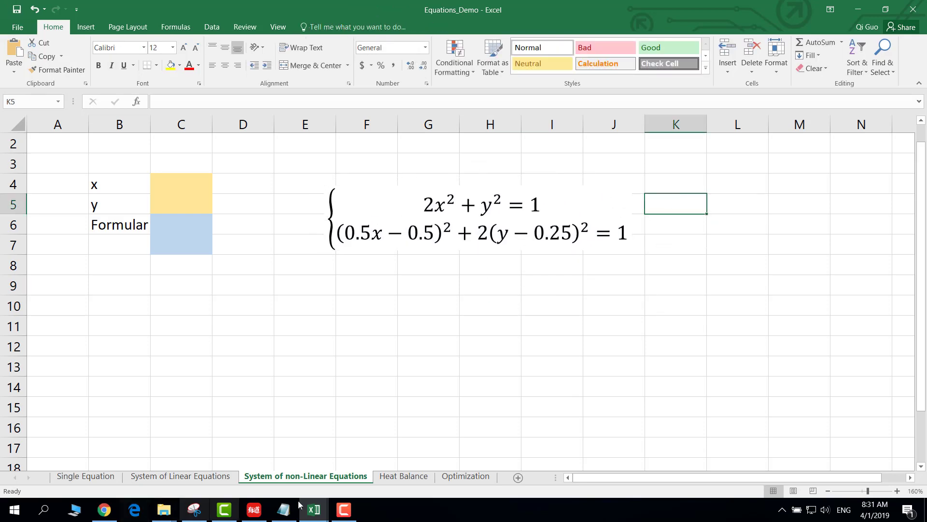
Insert a new equation box on the Heat Balance sheet and set its font size to 16.
click(409, 480)
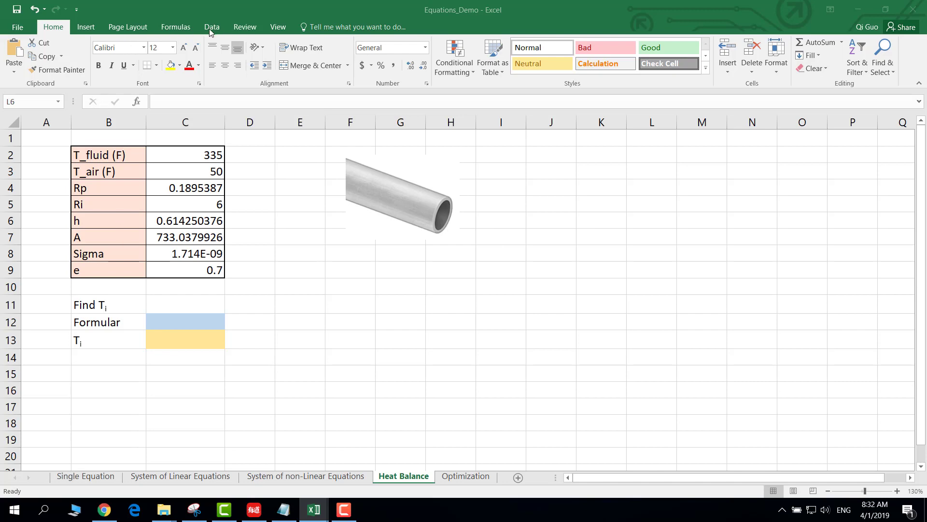
click(86, 28)
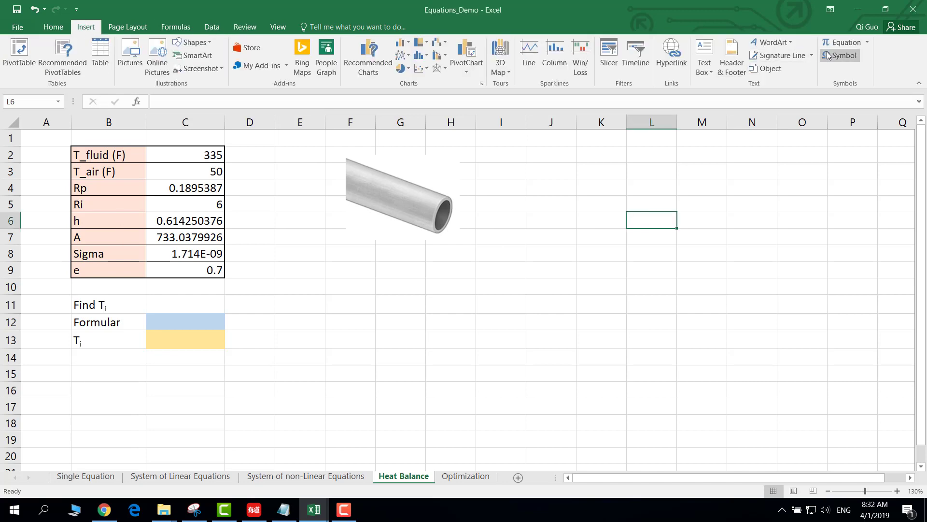
click(846, 43)
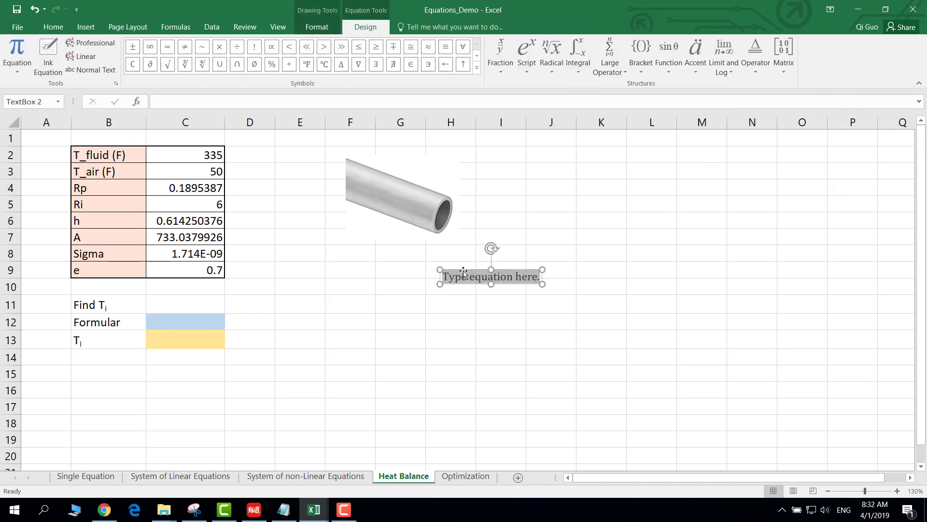
key(Escape)
click(162, 47)
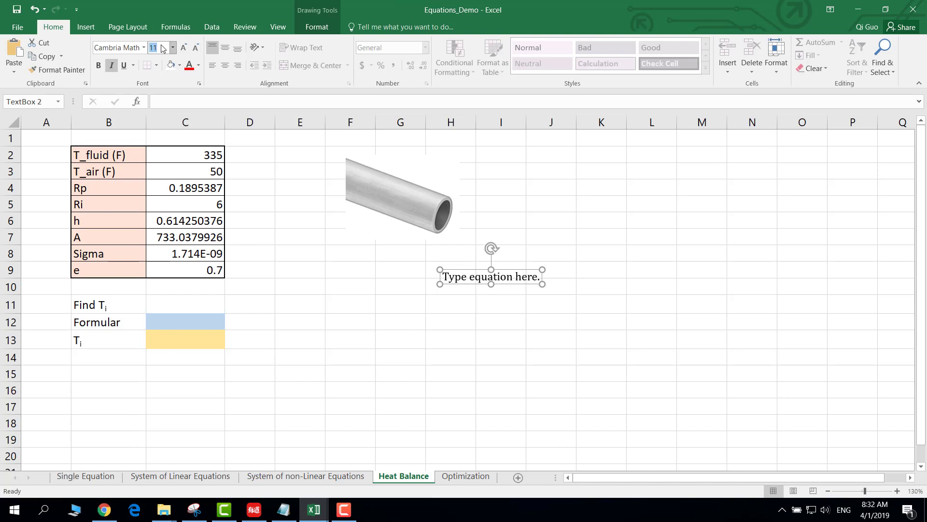
text(16)
key(Return)
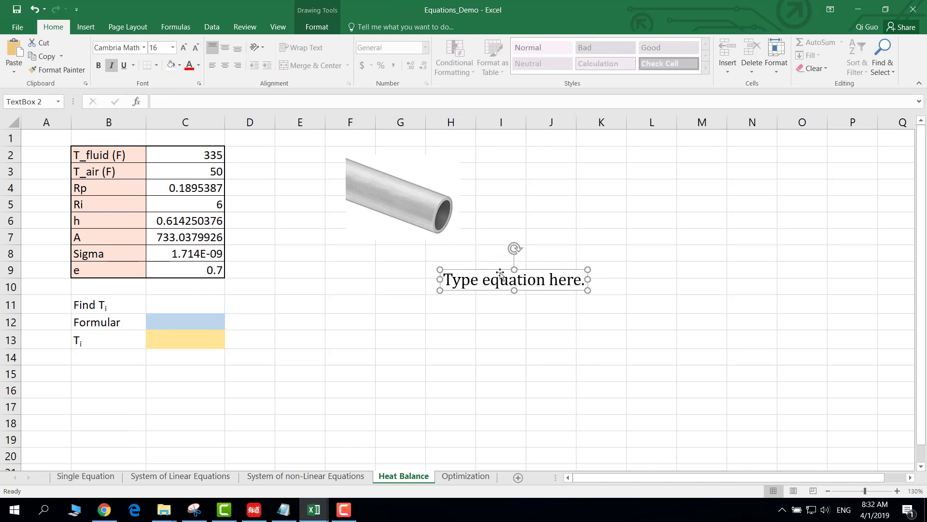
Replace the new equation's placeholder with A followed by a stacked fraction, and select the numerator.
click(321, 28)
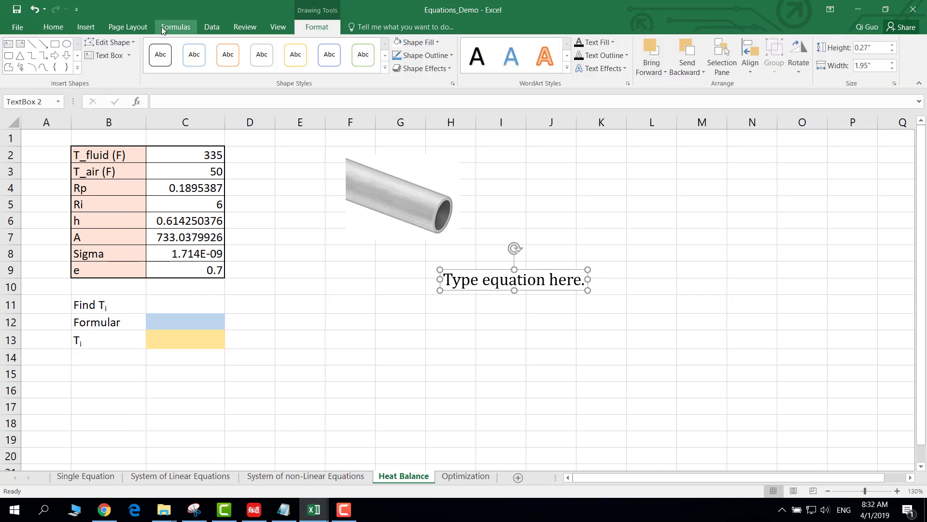
click(464, 280)
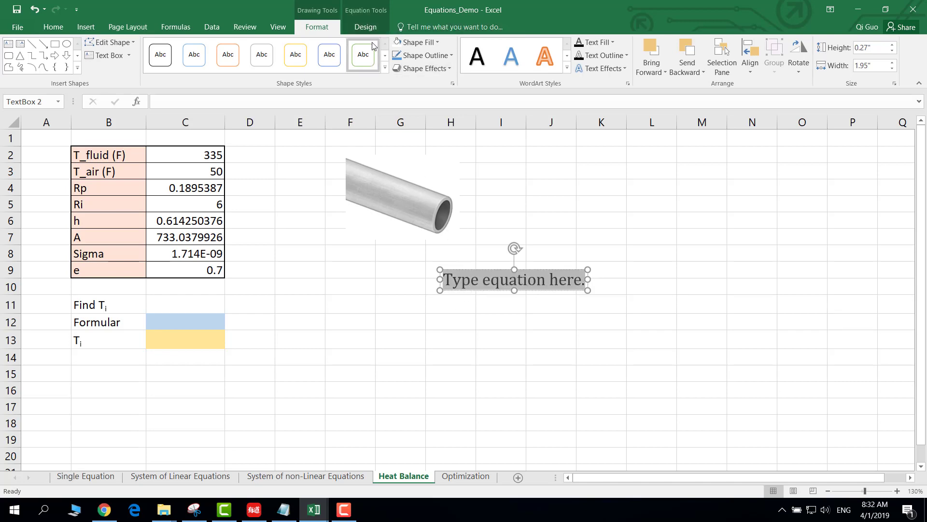
click(368, 26)
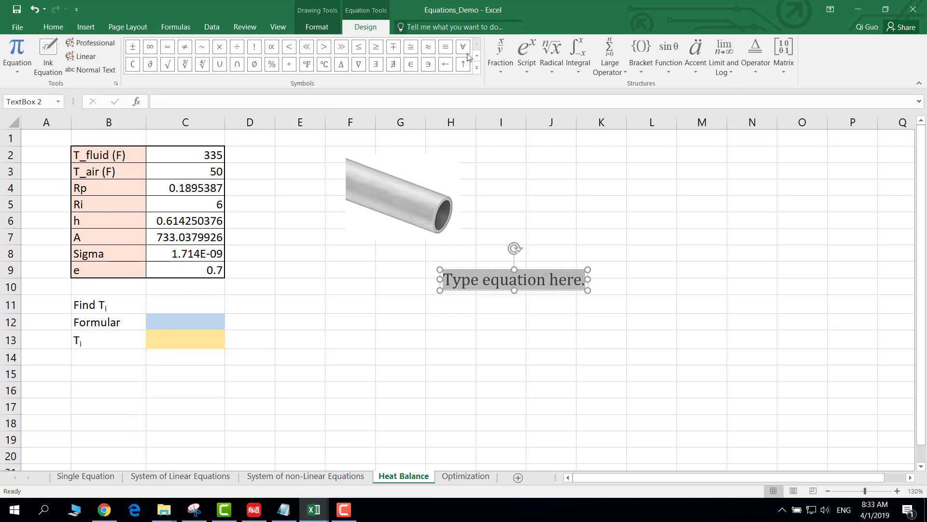
text(A)
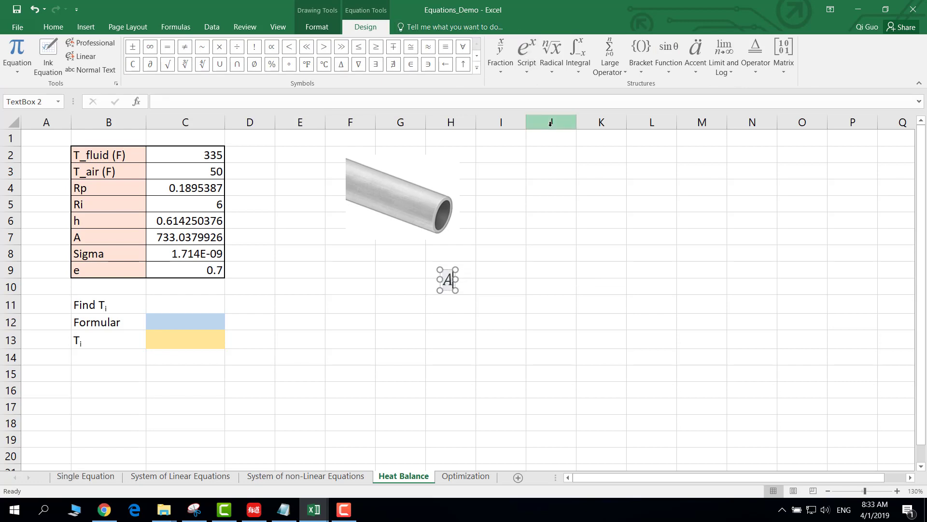
click(513, 74)
click(515, 116)
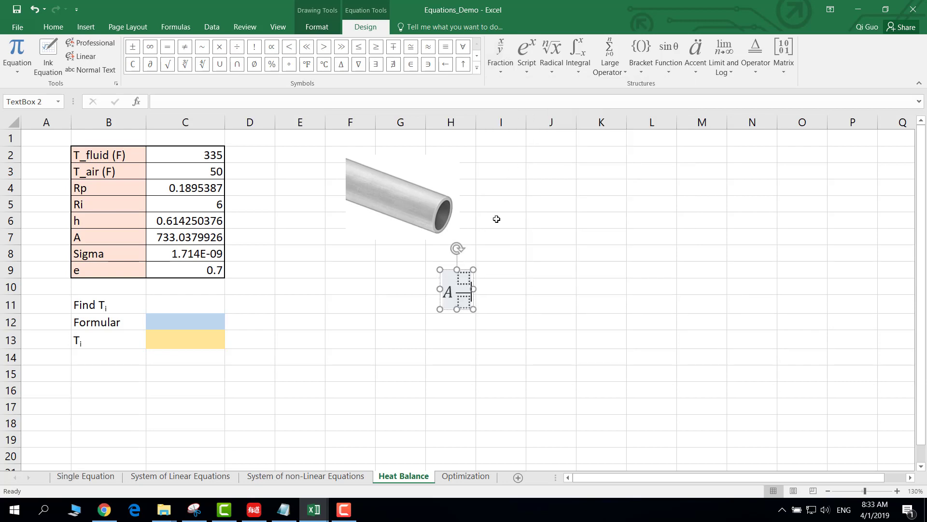
click(462, 276)
click(527, 60)
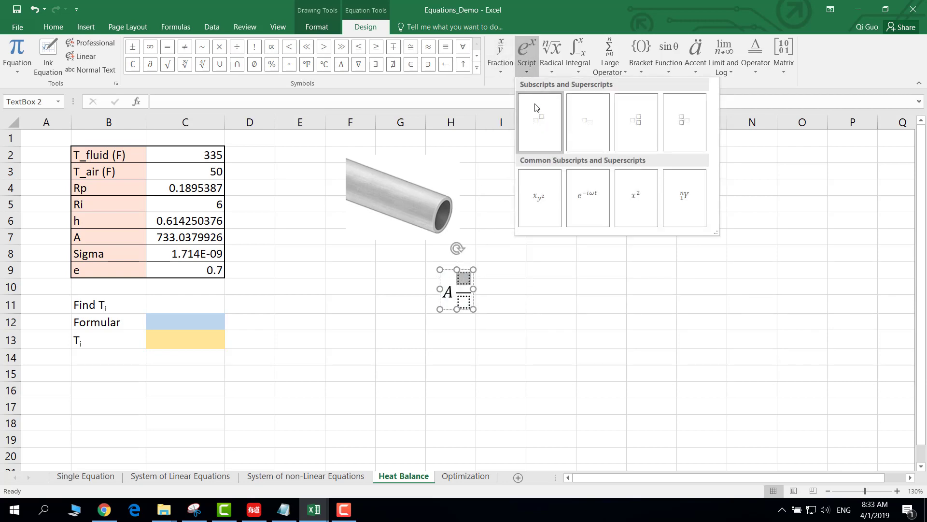
click(536, 135)
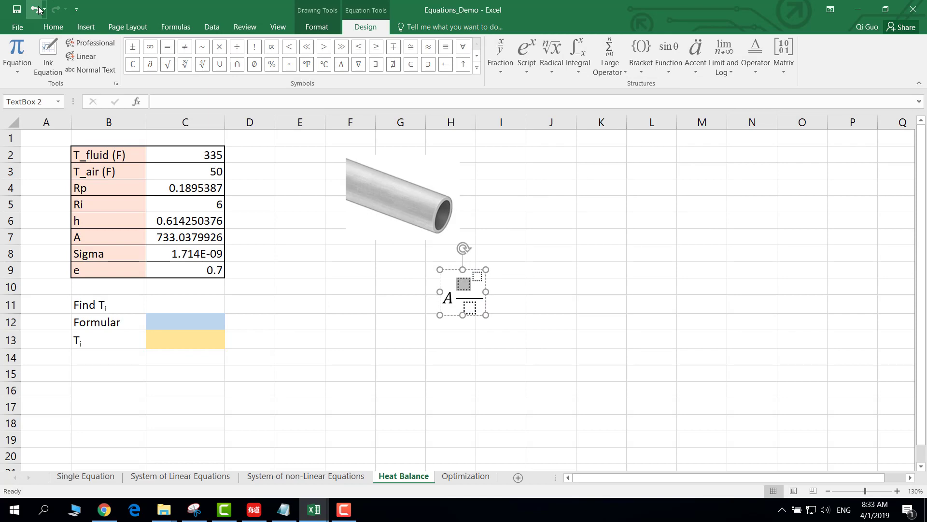
click(35, 8)
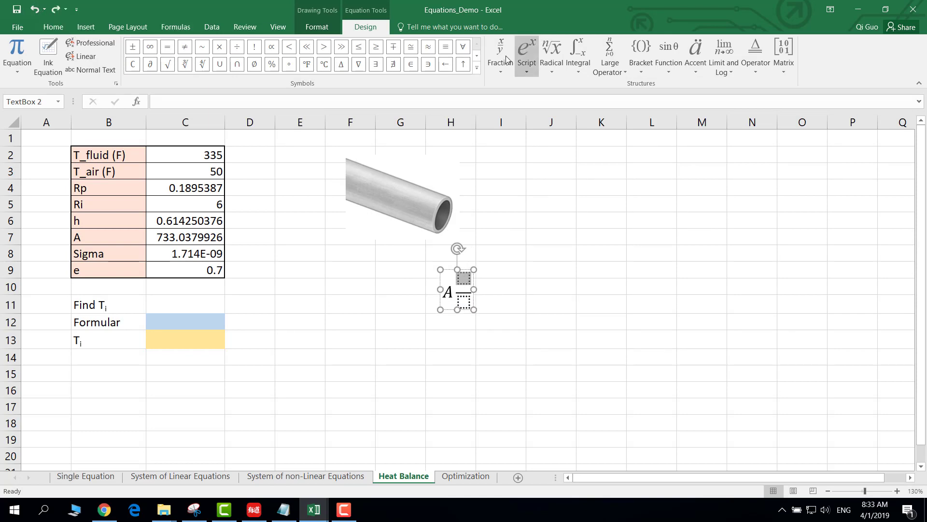
Insert a subscript structure in the fraction's numerator and fill it with T and subscript f.
click(527, 53)
click(580, 128)
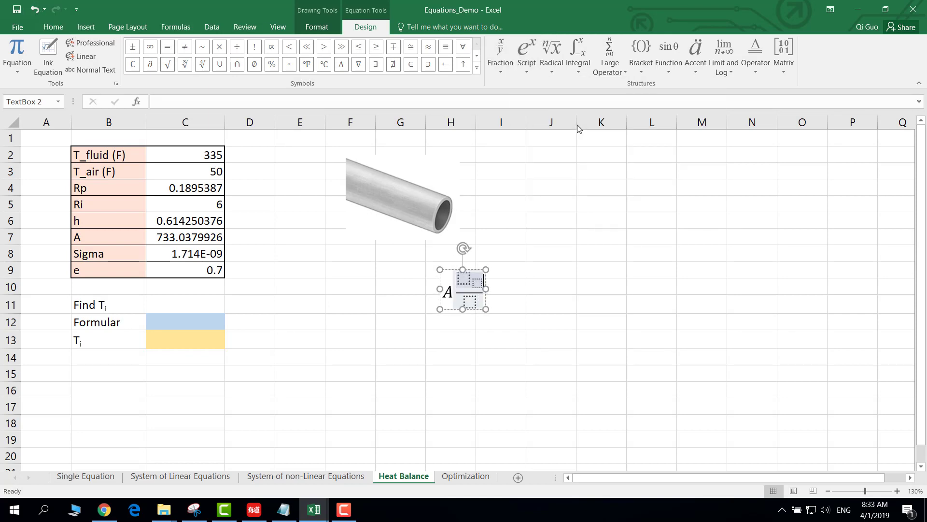
click(466, 277)
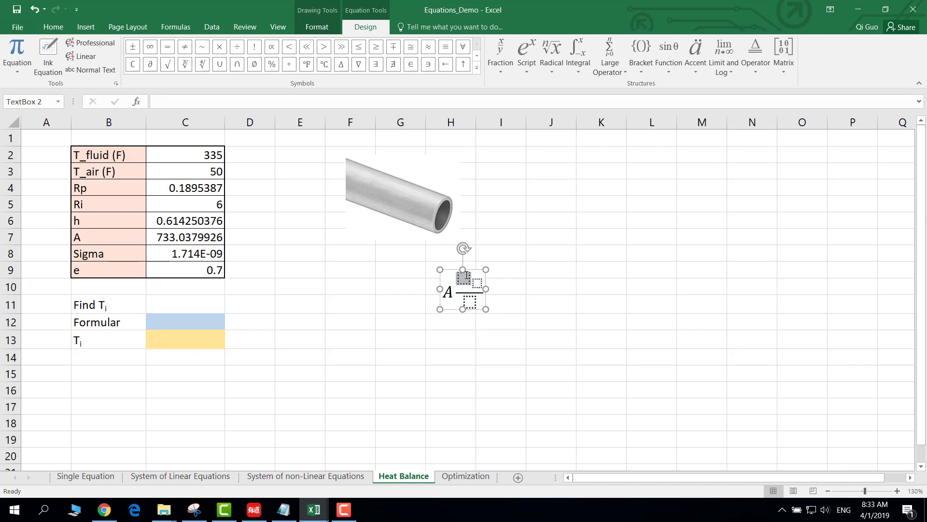
text(T)
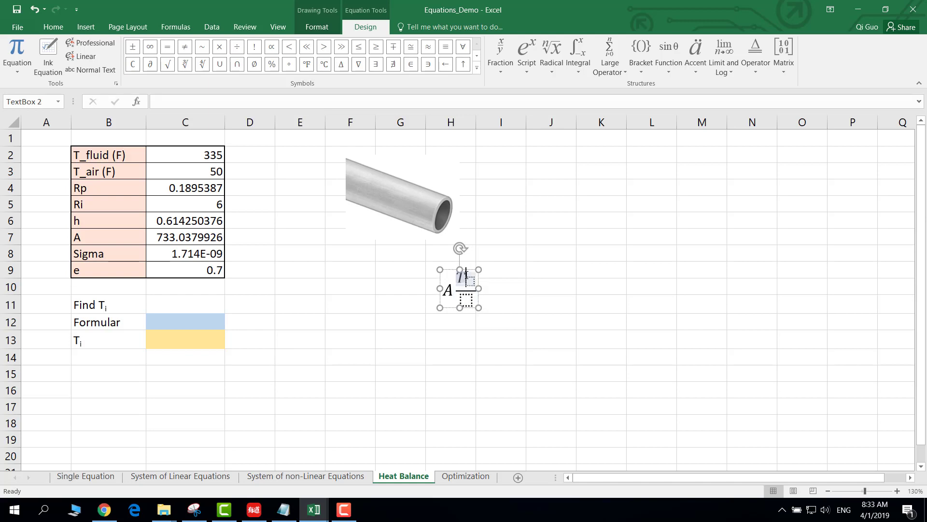
key(Right)
text(f)
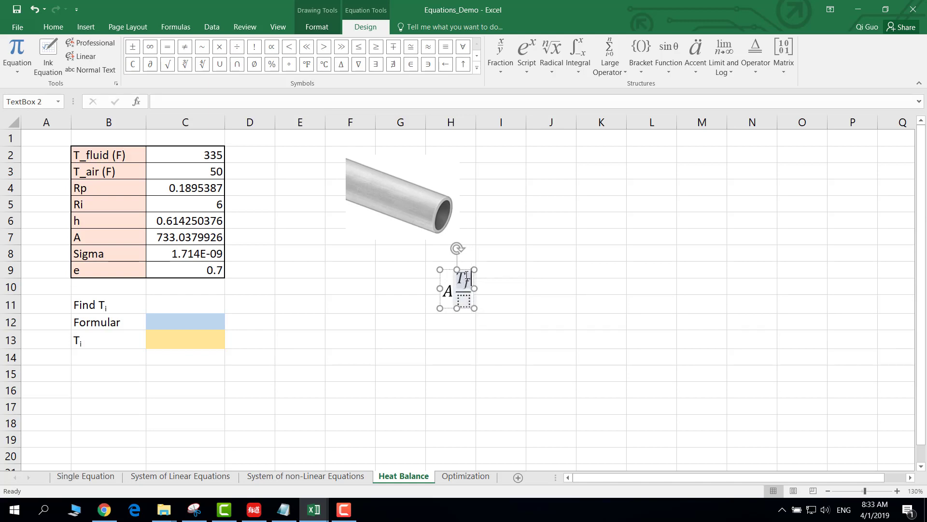
Extend the fraction's numerator with a minus sign and T with subscript i, giving T_f − T_i.
key(Right)
text(-)
click(537, 41)
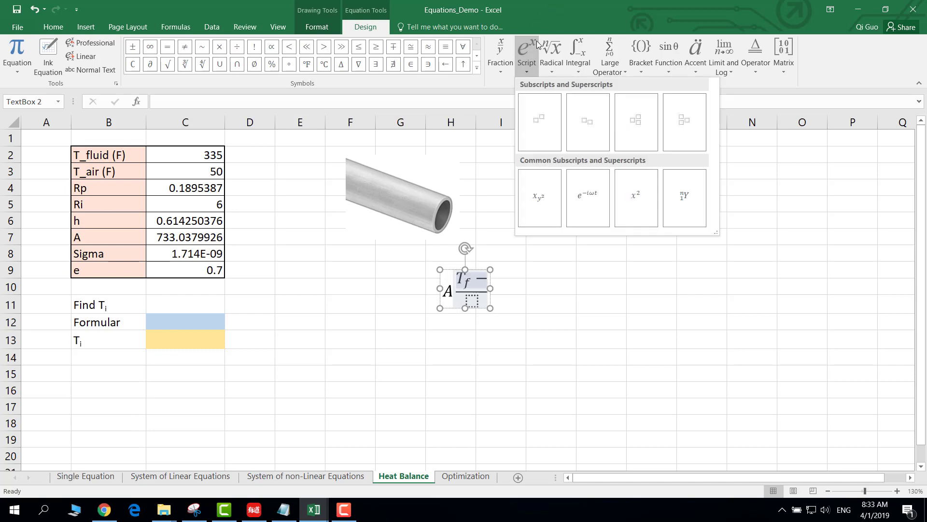
click(578, 126)
click(496, 276)
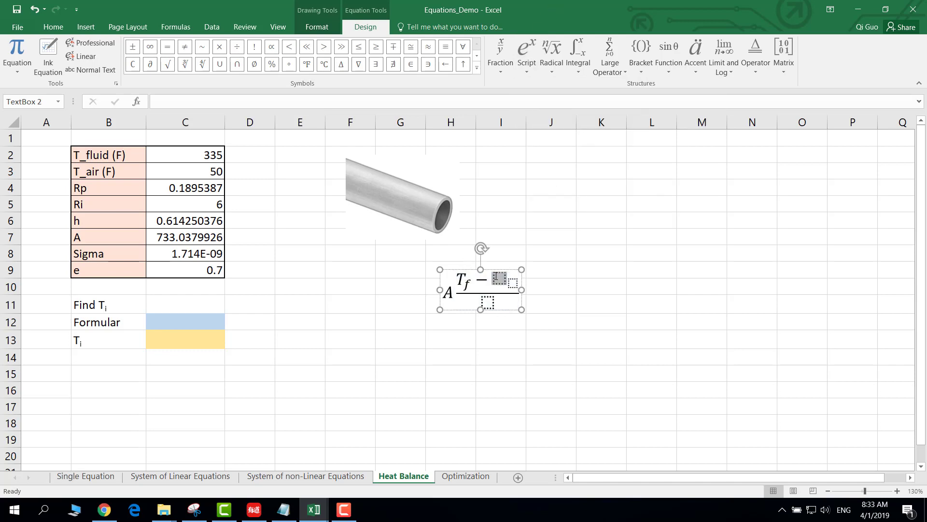
text(T)
key(Right)
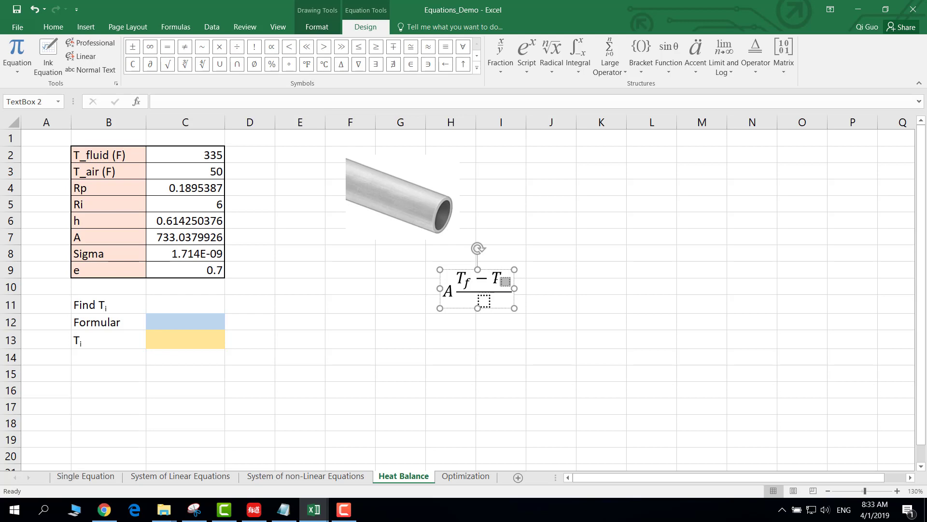
text(i)
key(Right)
Fill the fraction's denominator with a subscript structure containing R and subscript p.
key(Right)
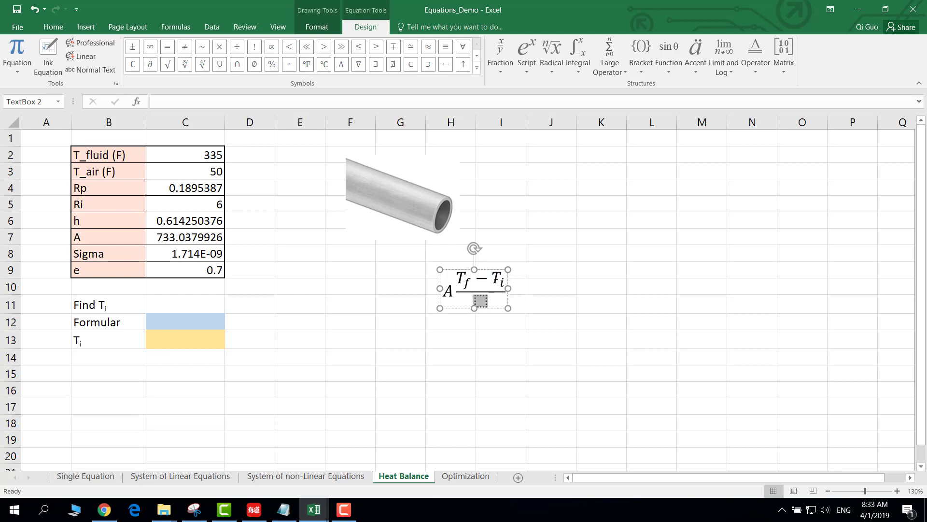
click(518, 63)
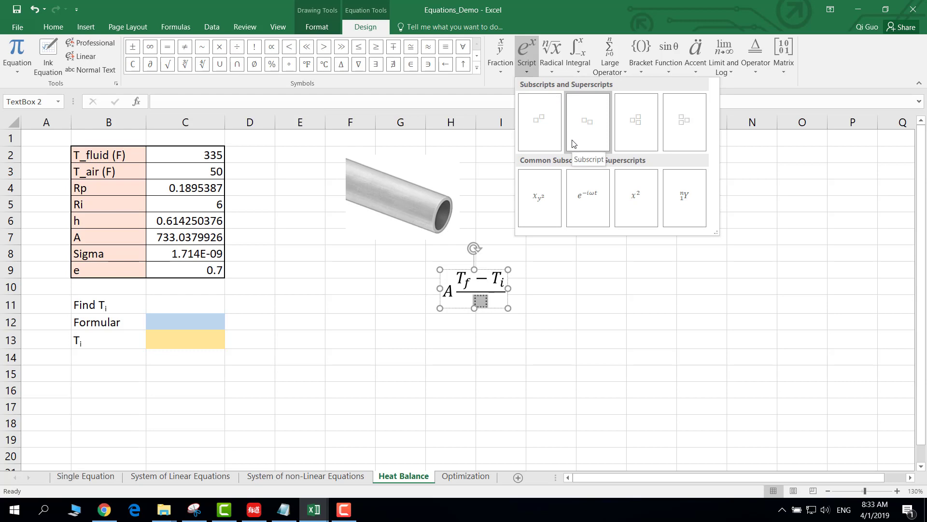
click(574, 144)
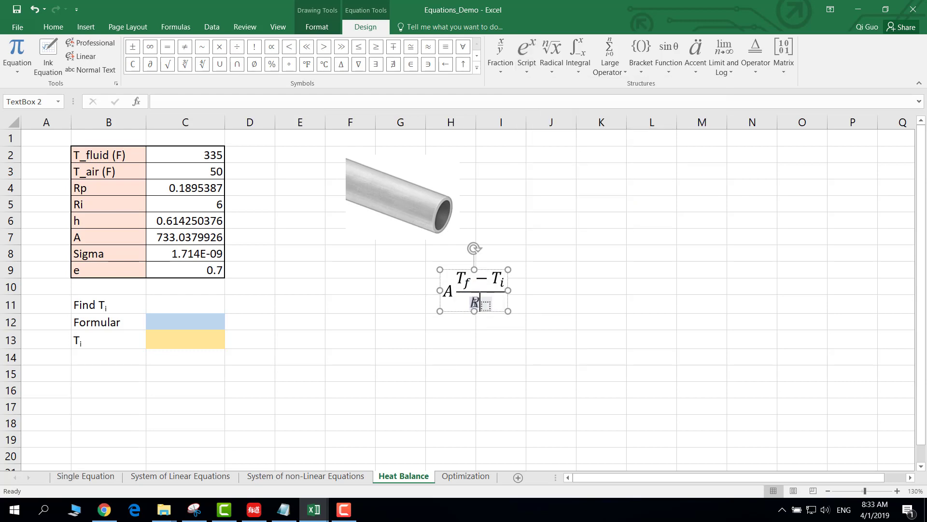
text(R)
key(Right)
text(p)
key(Right)
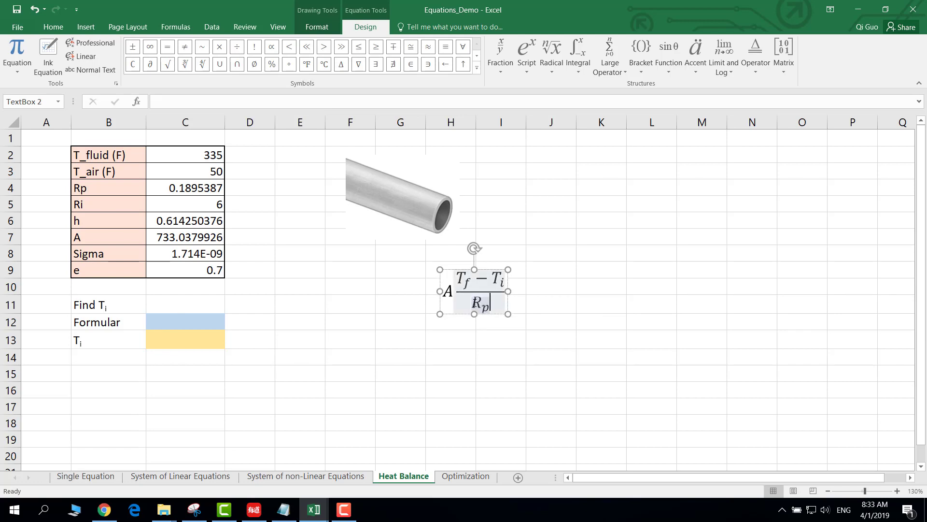
Add a plus sign and R with subscript i to the denominator, giving R_p + R_i.
text(+)
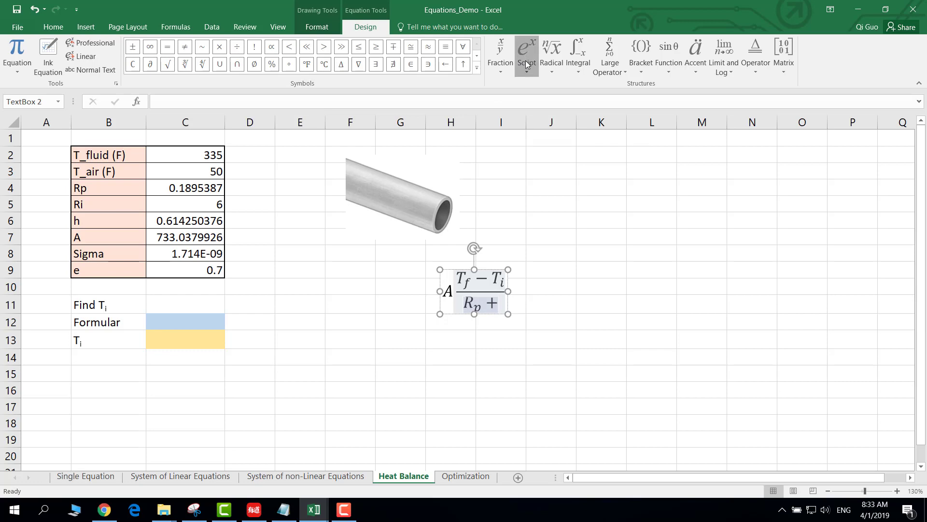
click(526, 60)
click(594, 123)
click(503, 300)
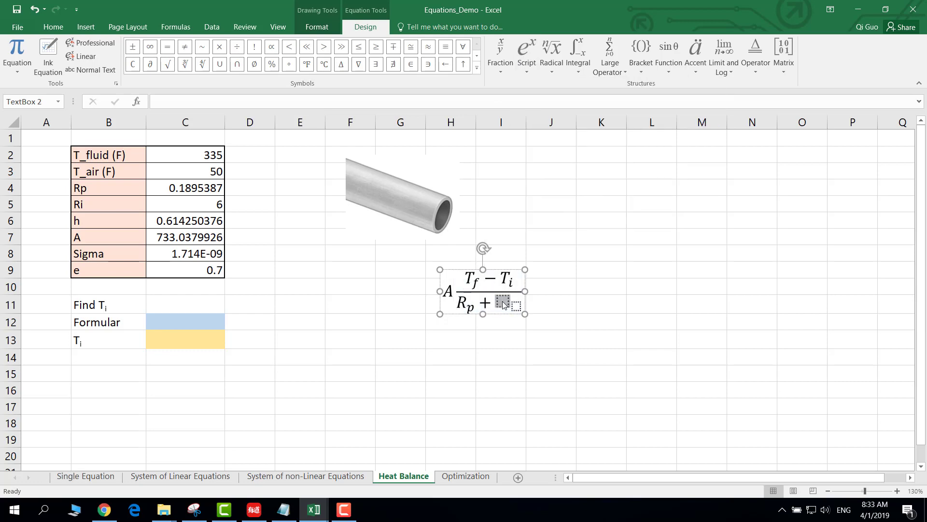
text(R)
click(505, 305)
text(i)
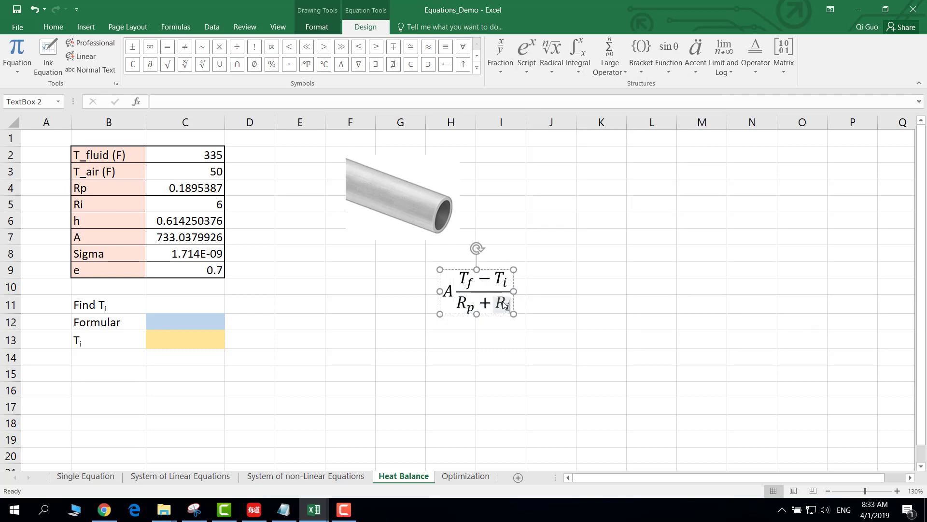
Continue the equation after the fraction with = h A.
key(Right)
key(Right)
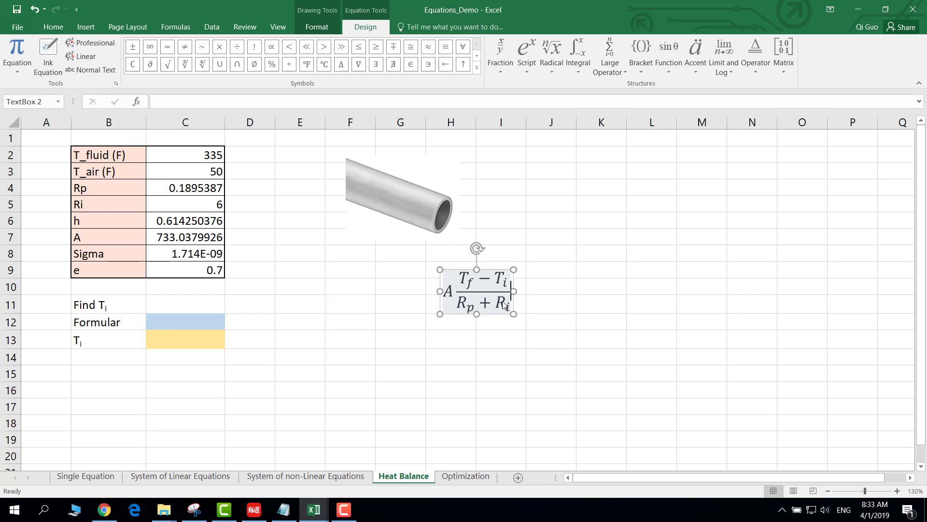
text(= )
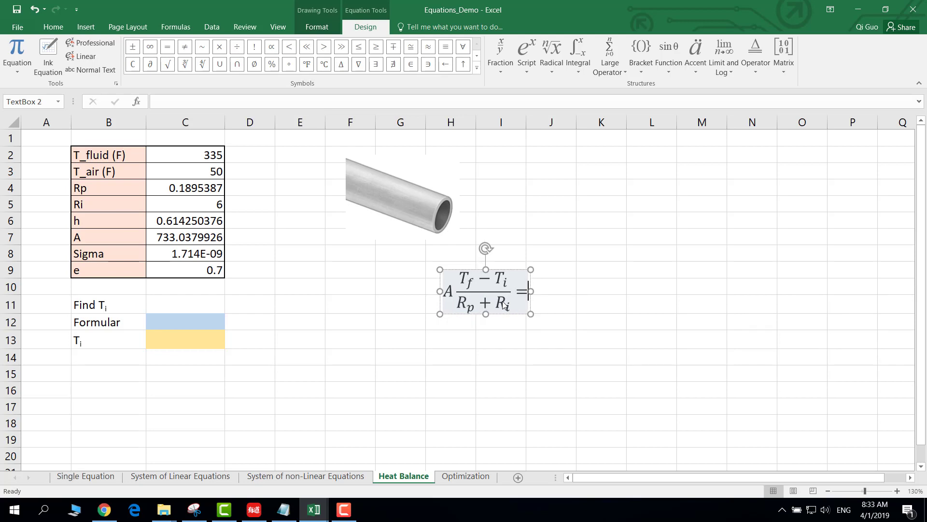
text(h)
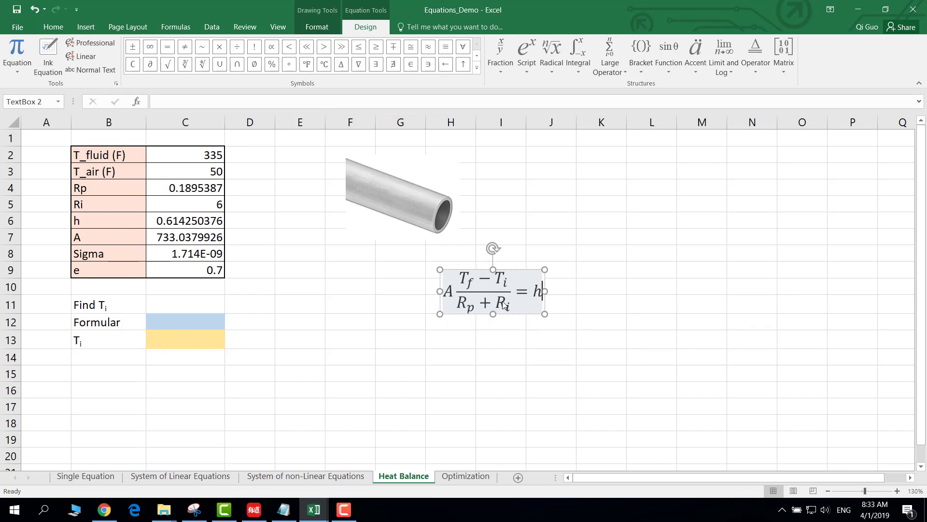
text( a)
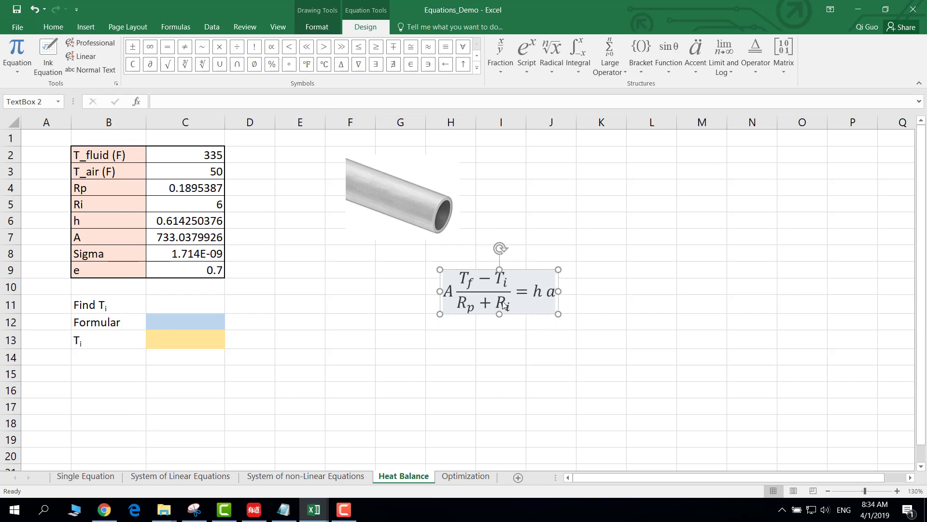
key(BackSpace)
text(A)
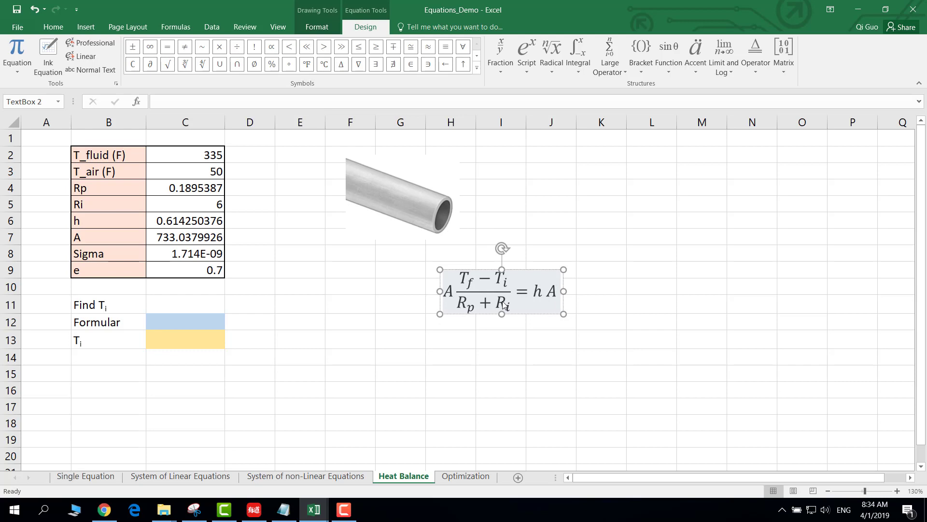
Insert parentheses after h A and paste a copy of the numerator T_f − T_i inside them at the equation's text size.
click(647, 67)
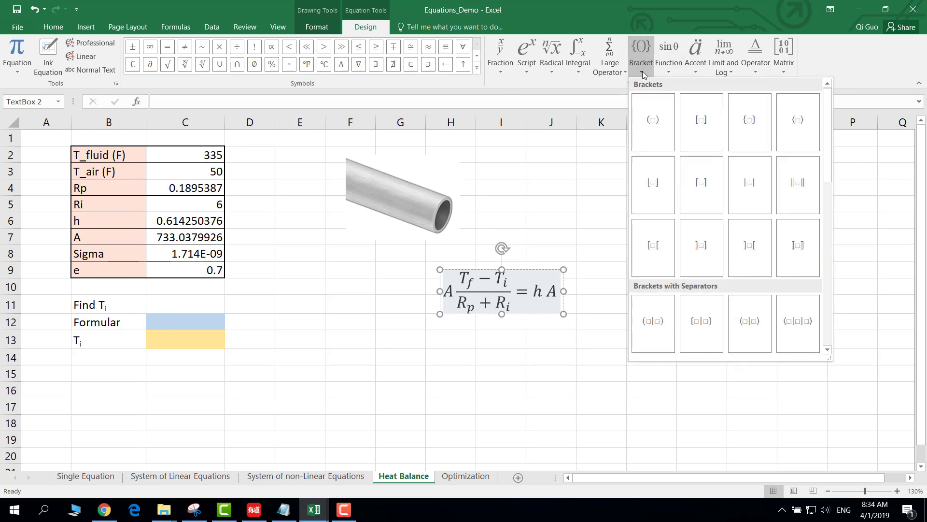
click(652, 121)
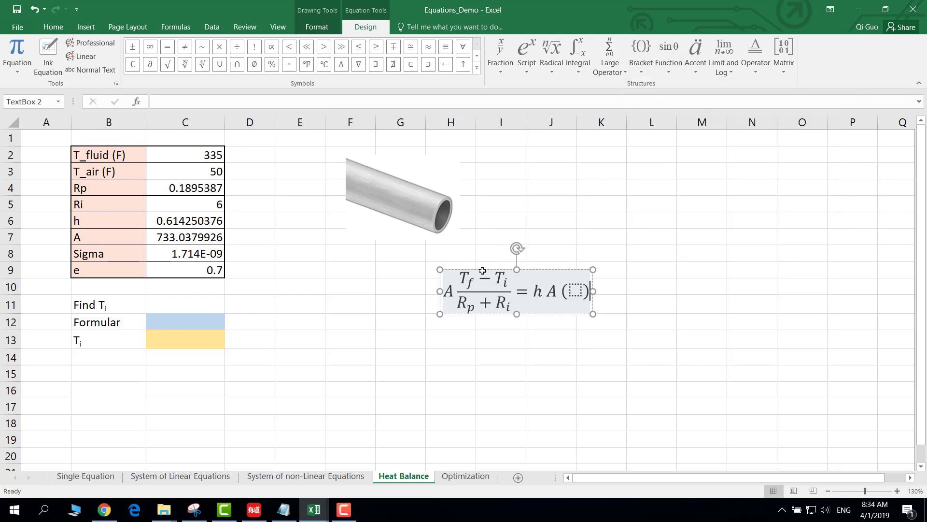
drag(462, 277, 505, 279)
key(ctrl+c)
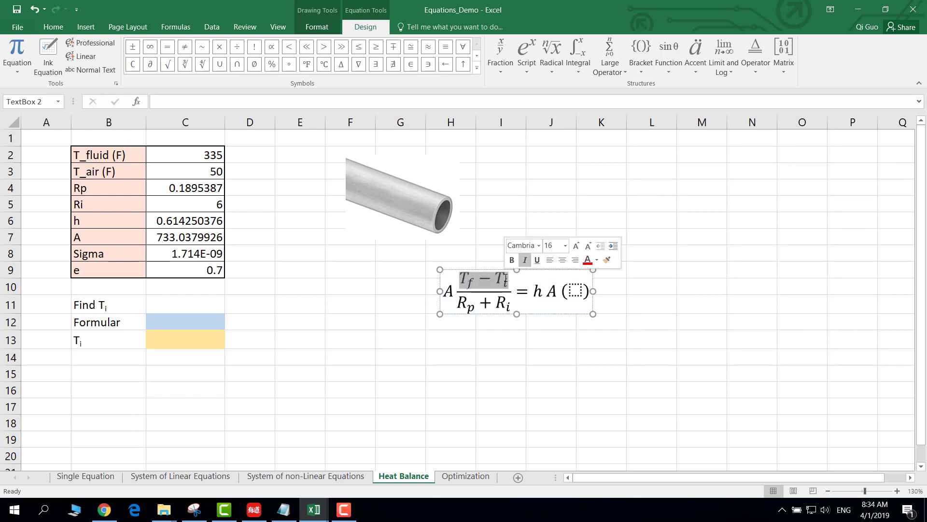
click(575, 290)
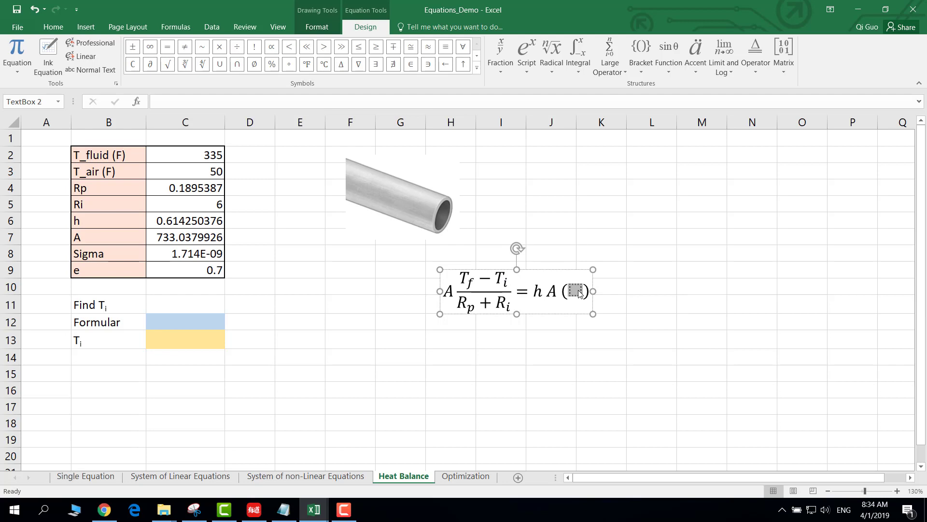
key(ctrl+v)
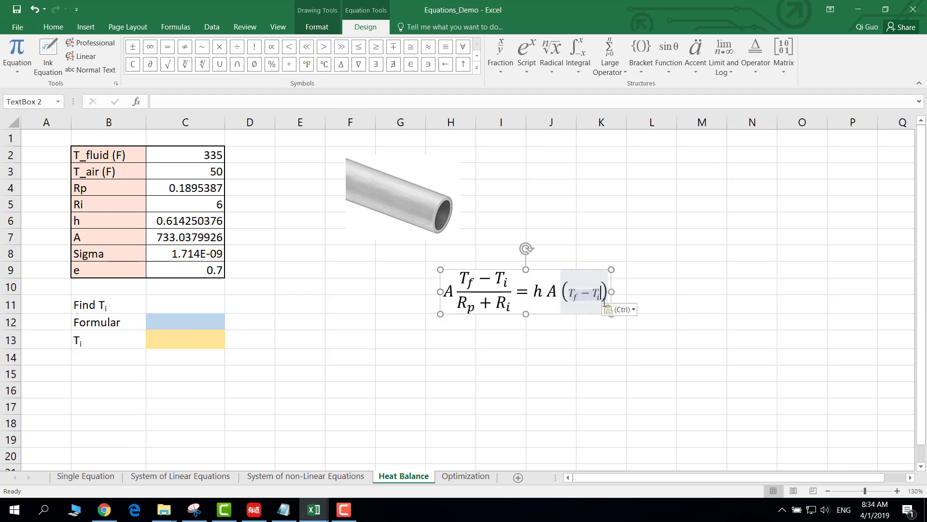
click(619, 310)
click(633, 340)
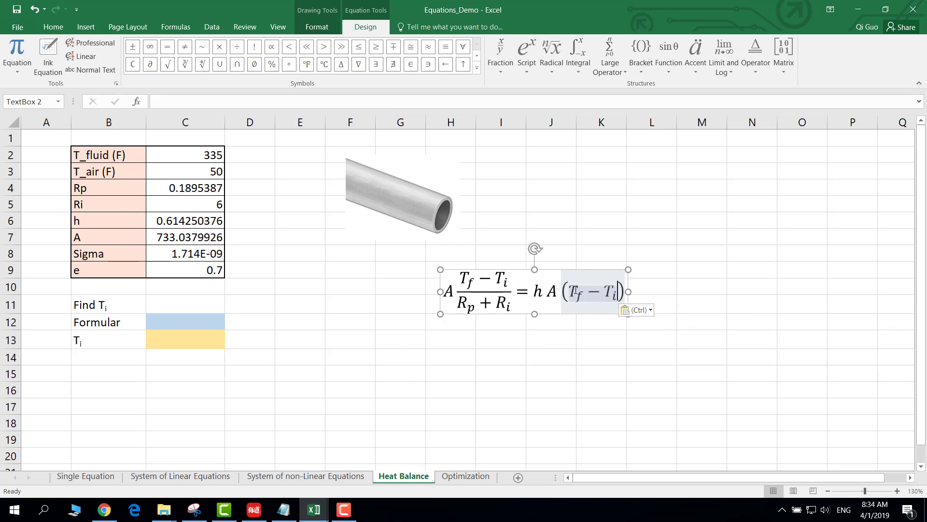
Change the subscripts in the parentheses from f to i and from i to a, so the term reads T_i − T_a.
click(597, 294)
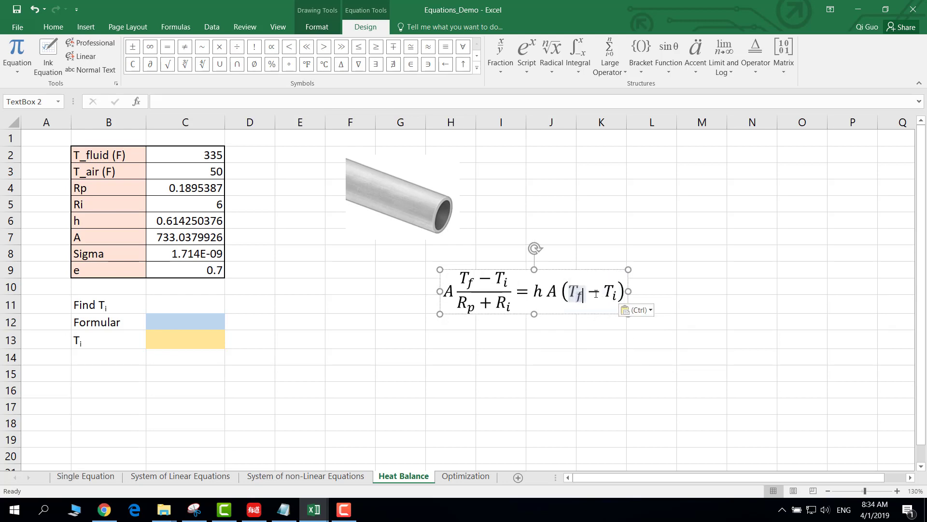
key(BackSpace)
text(i)
click(596, 293)
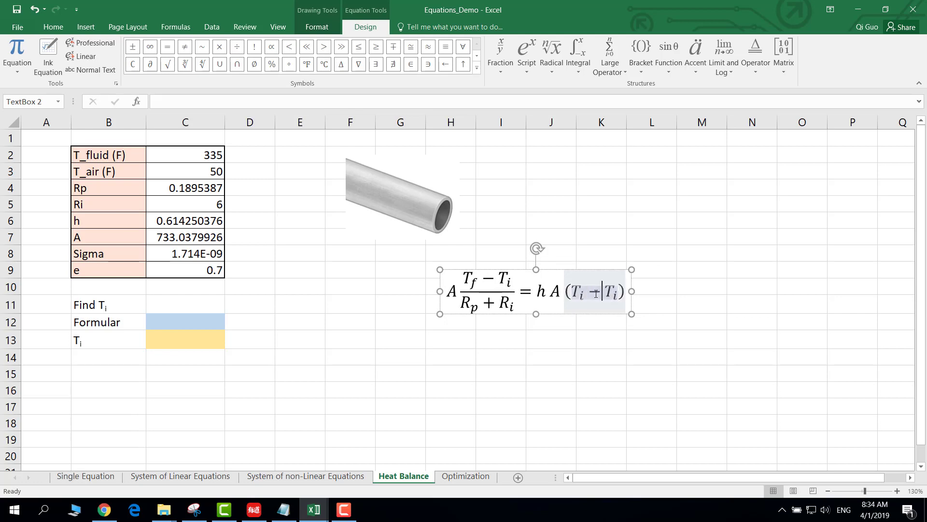
key(Right)
key(Right)
key(BackSpace)
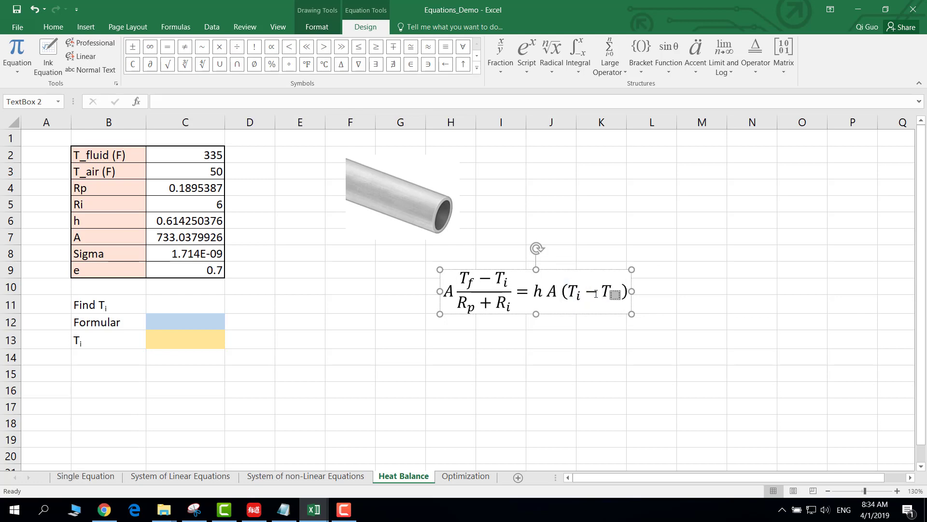
text(a)
key(Right)
key(Right)
key(Escape)
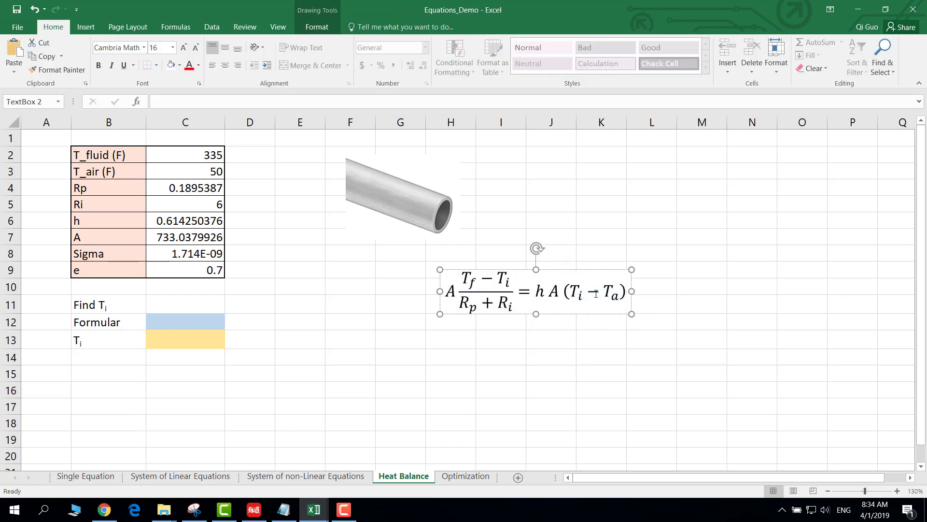
Append + σ A ε after the parentheses, using the Basic Math symbols for sigma and epsilon.
click(596, 294)
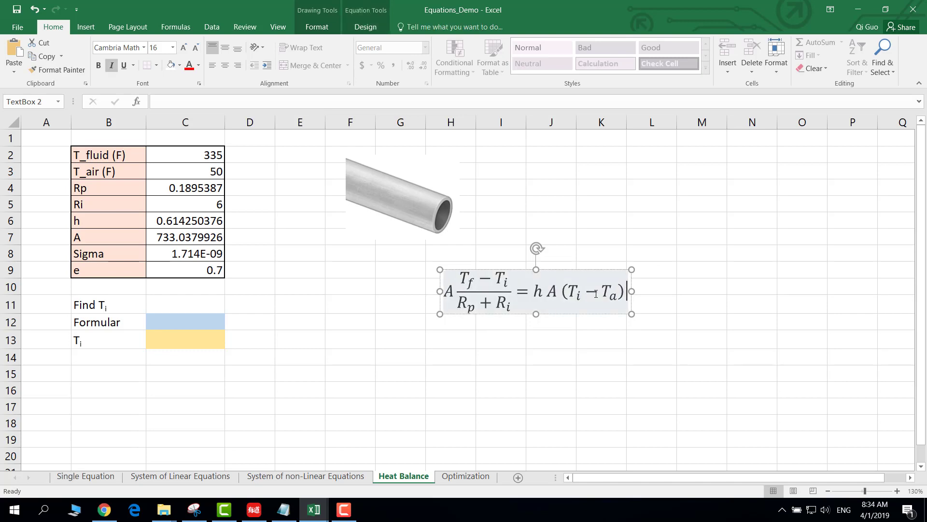
text(+)
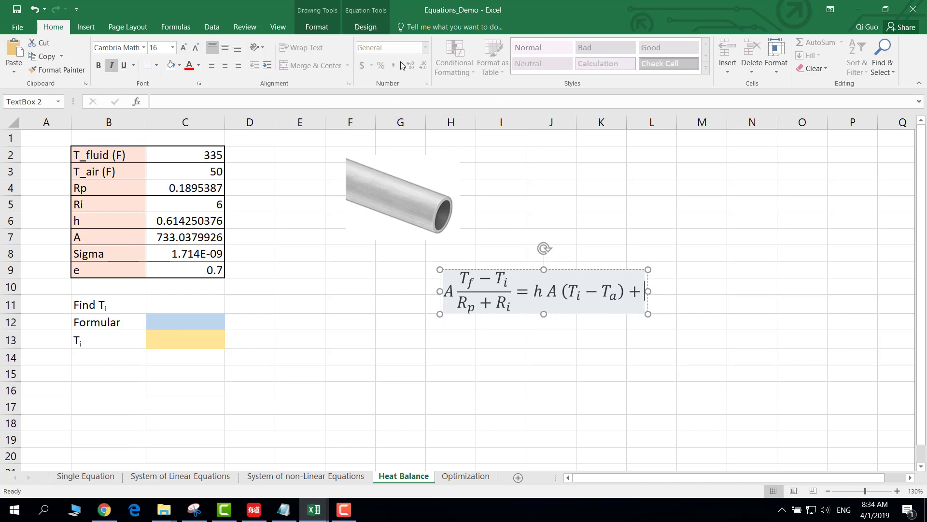
click(366, 27)
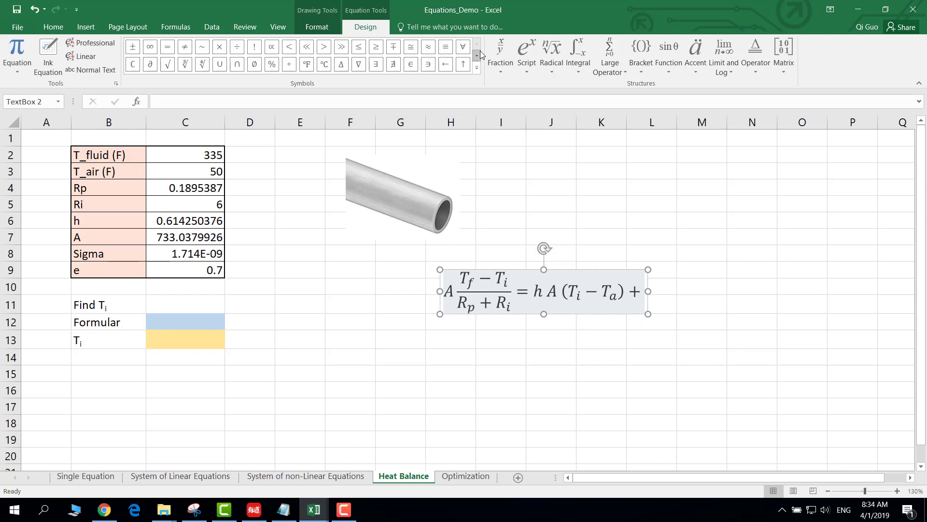
click(477, 68)
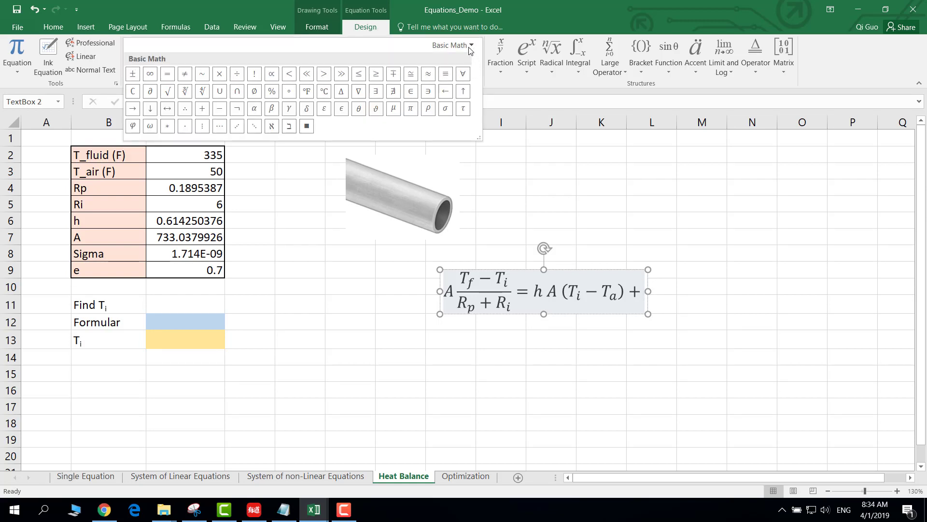
click(471, 45)
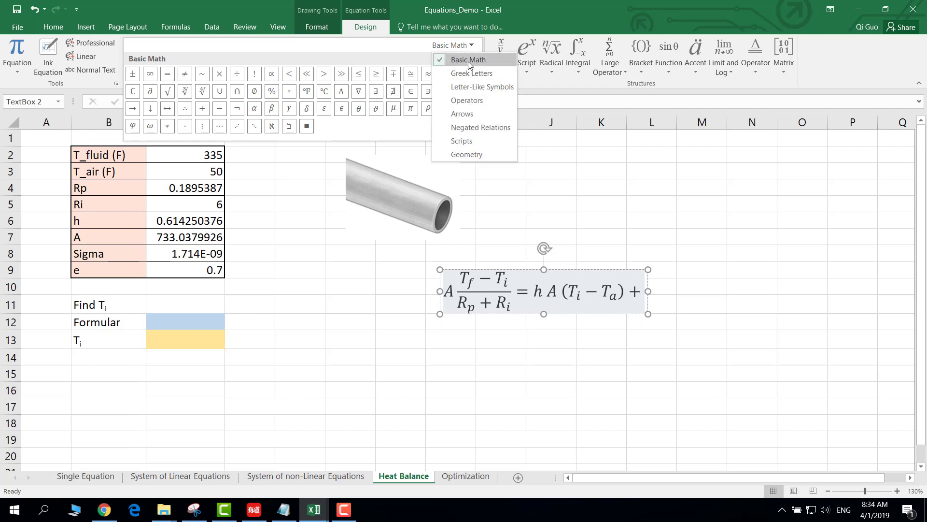
click(468, 60)
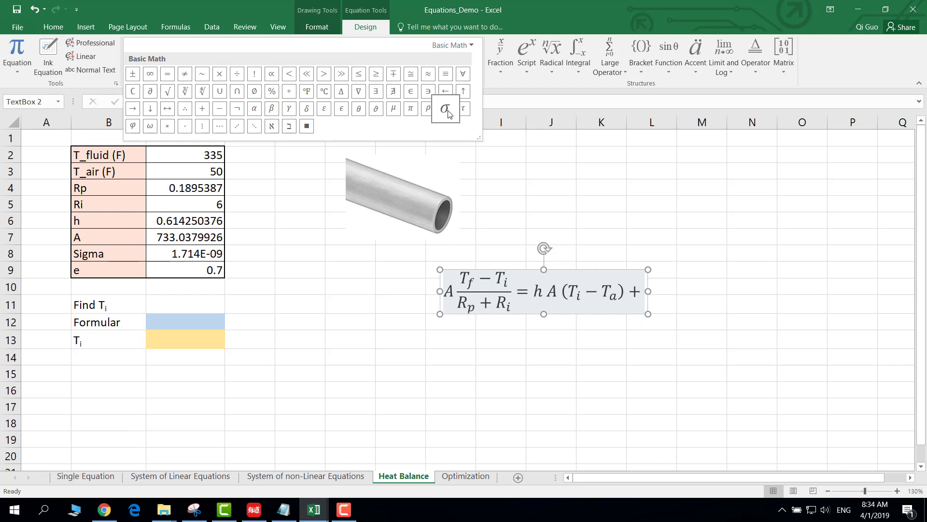
key(Escape)
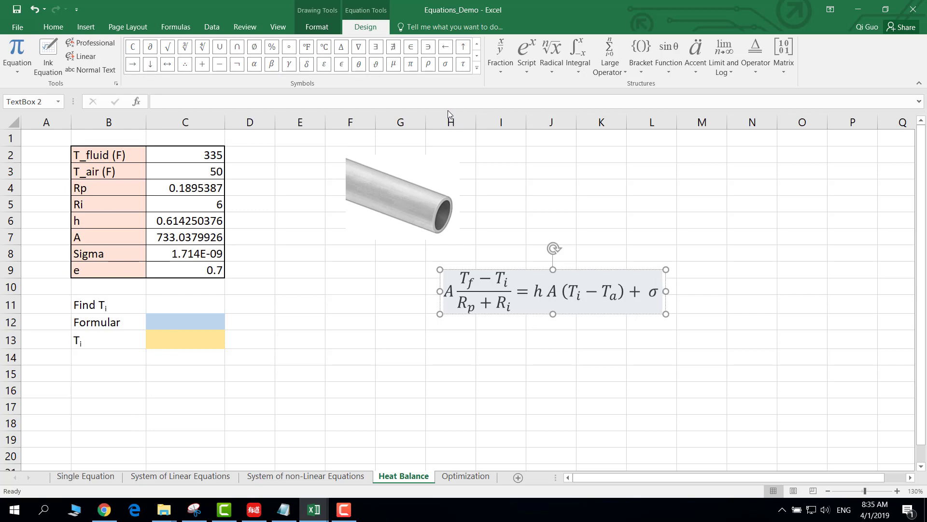
text(A)
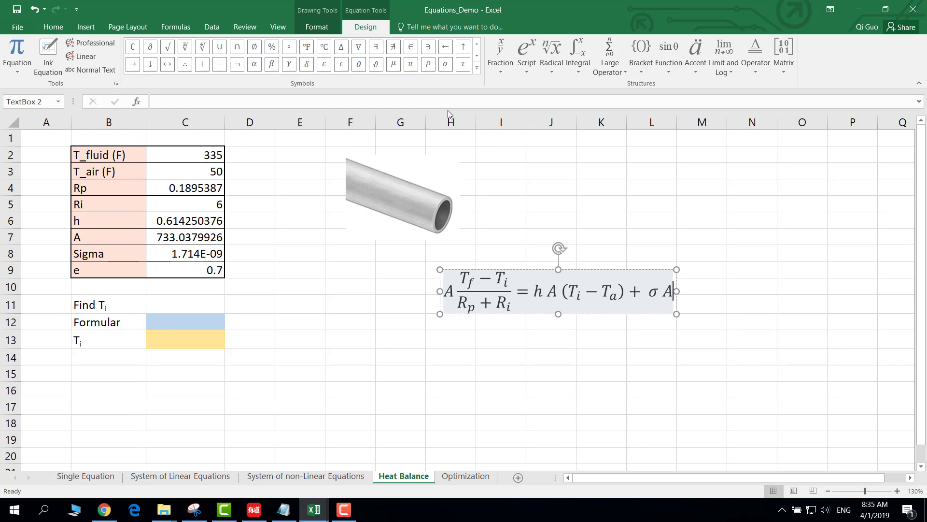
click(324, 65)
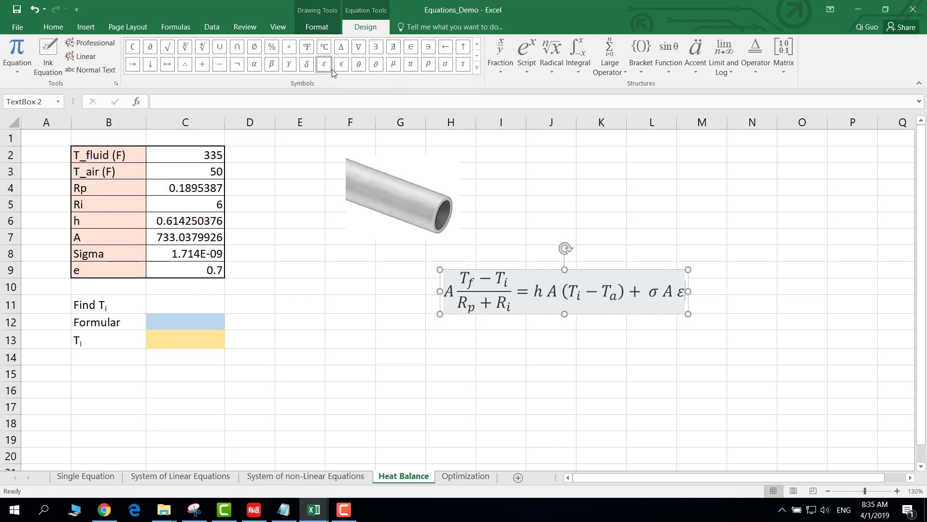
Insert square brackets after σ A ε in the heat balance equation and nest a pair of parentheses inside them.
click(648, 63)
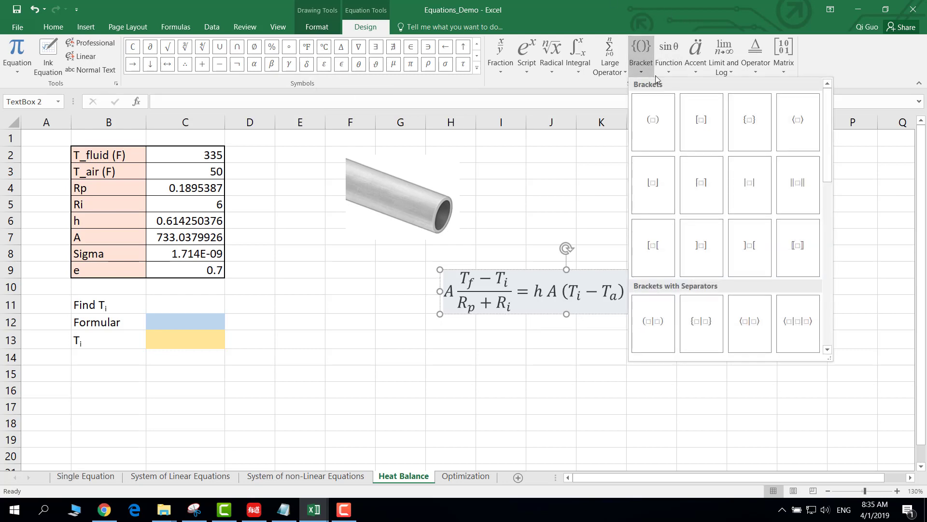
click(697, 130)
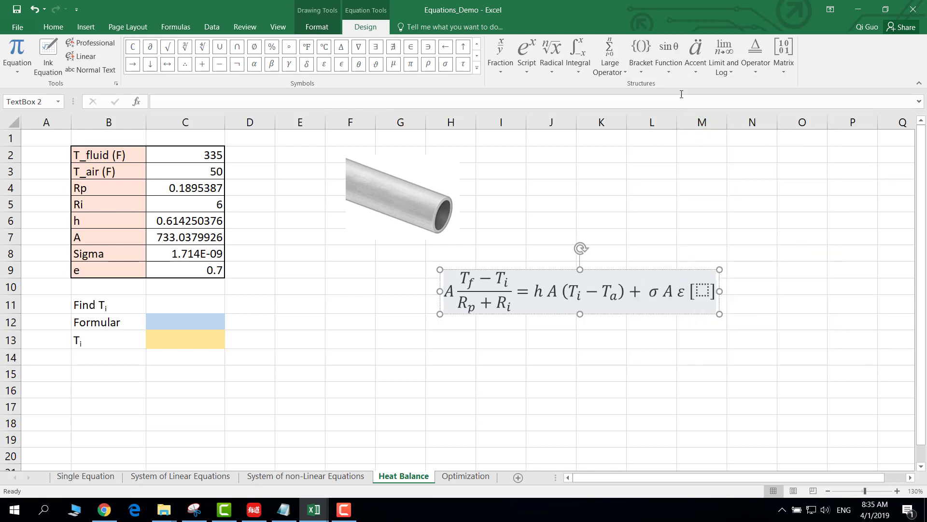
key(Left)
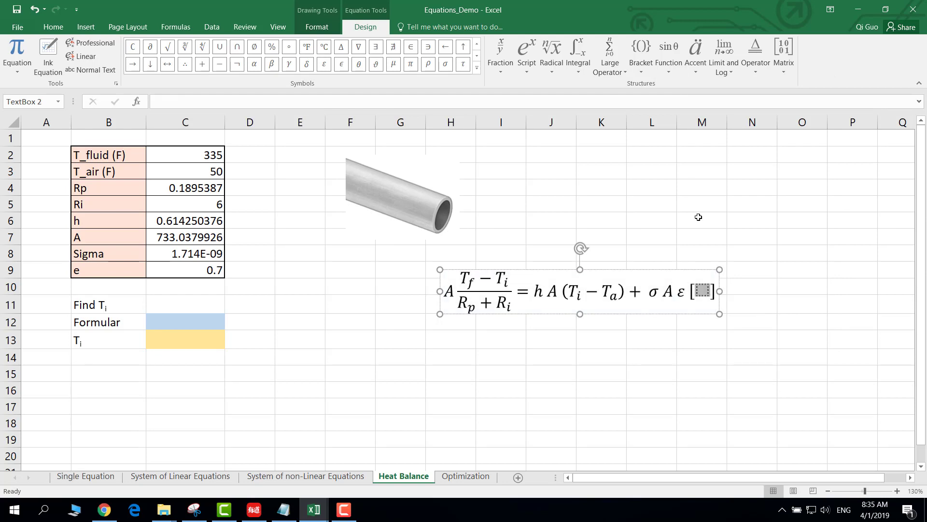
click(642, 68)
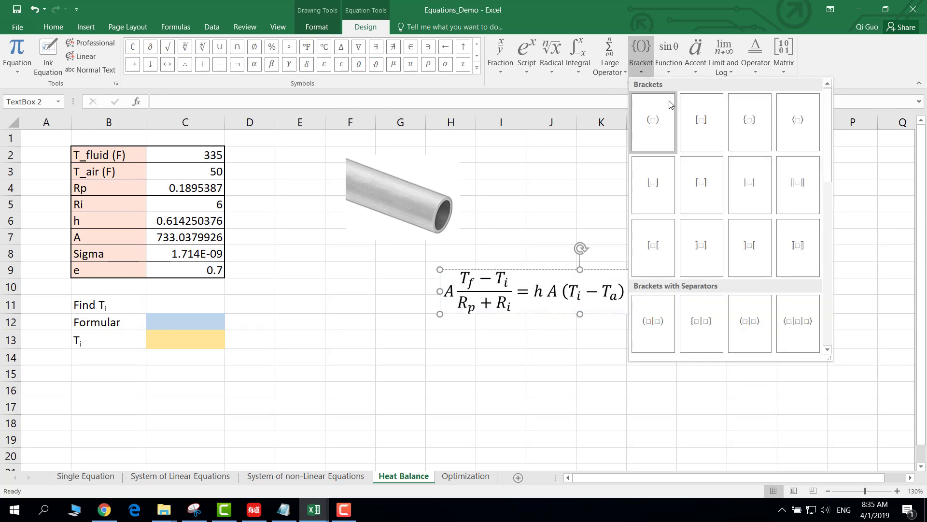
click(660, 116)
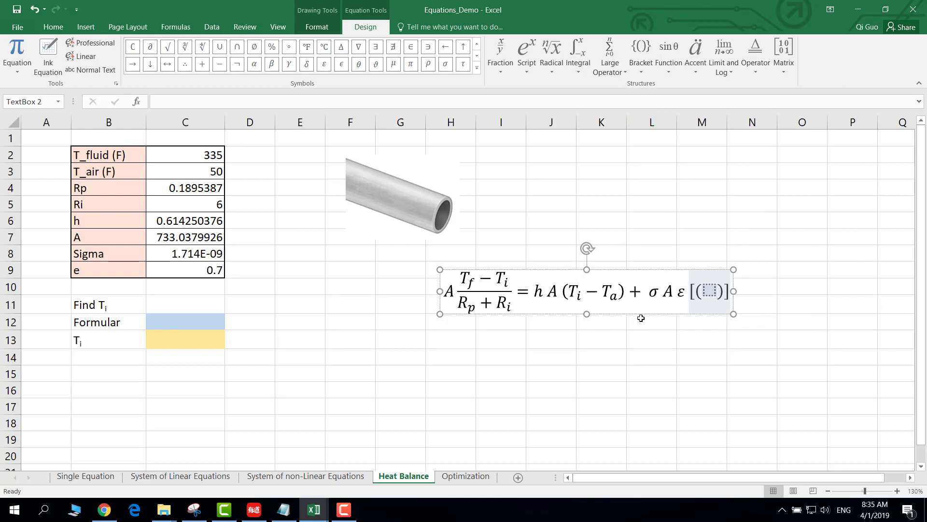
Fill the inner parentheses with T_i + 460, using a subscript structure for T_i.
click(526, 60)
click(571, 137)
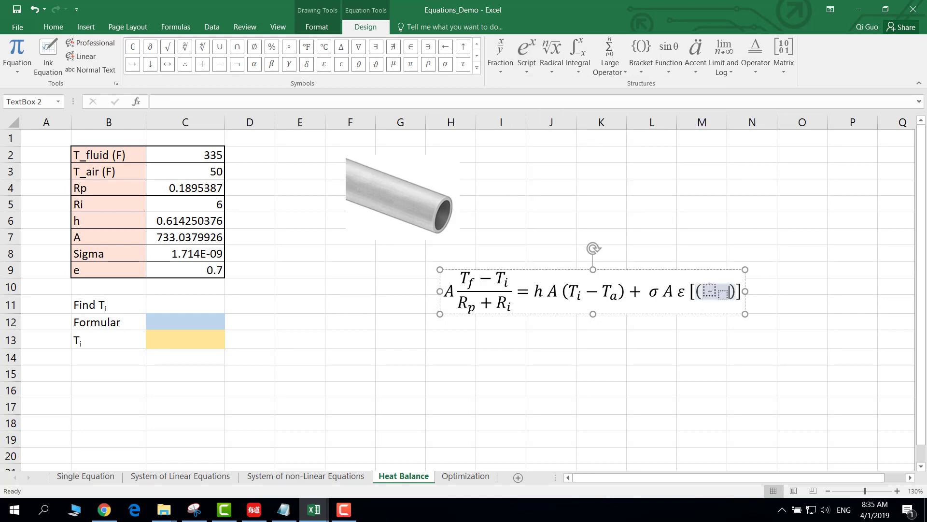
text(T_)
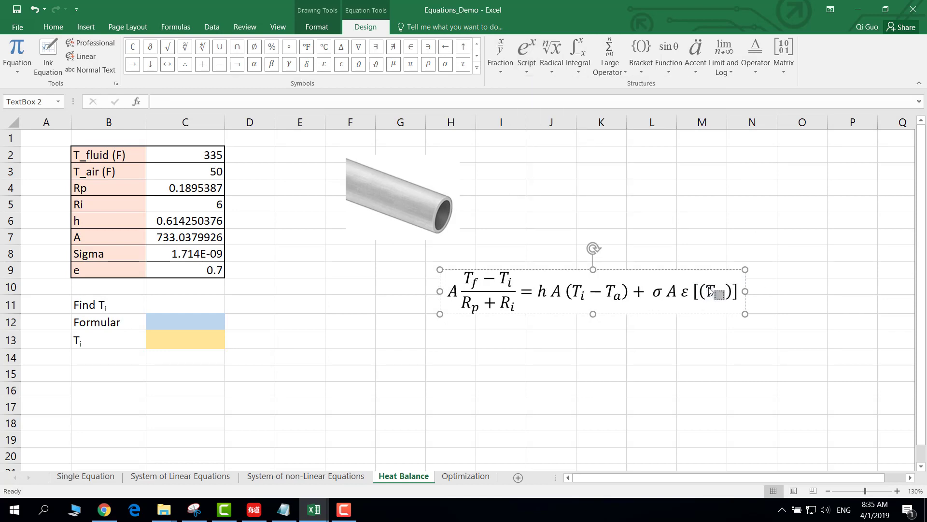
text(i)
key(Right)
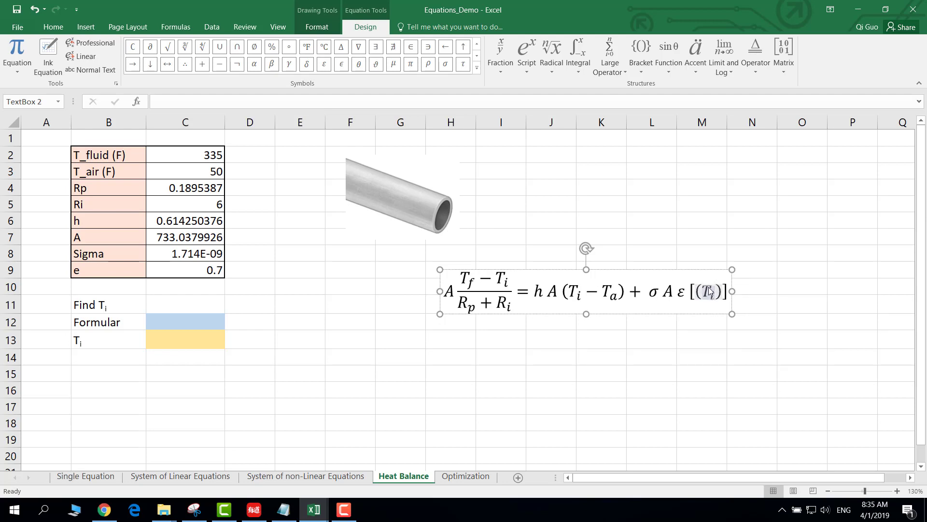
text(+460)
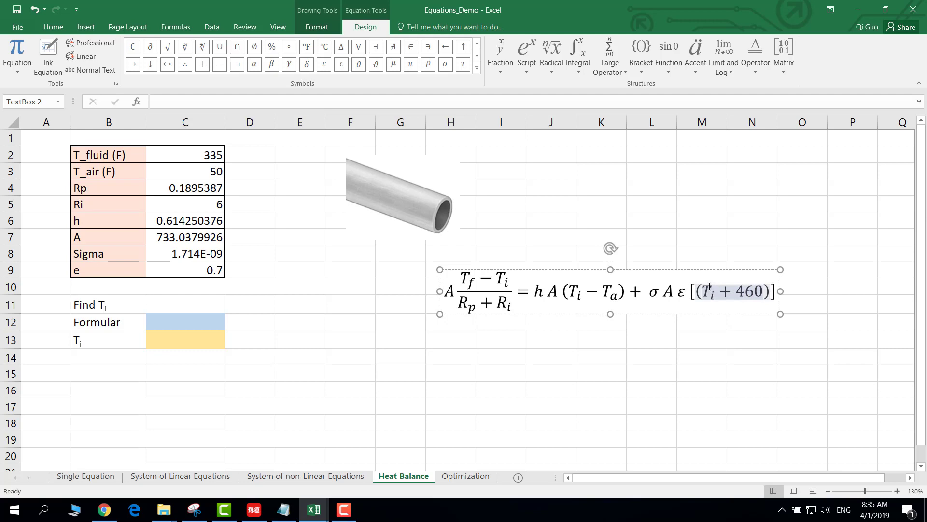
key(Right)
Raise (T_i + 460) to the power 4 by adding a superscript structure and moving the parenthesized term into its base.
click(527, 65)
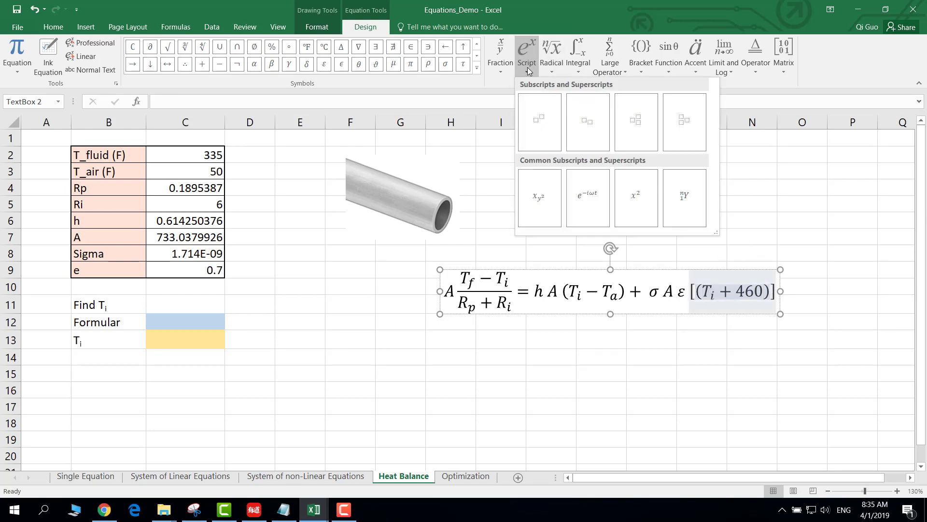
click(535, 117)
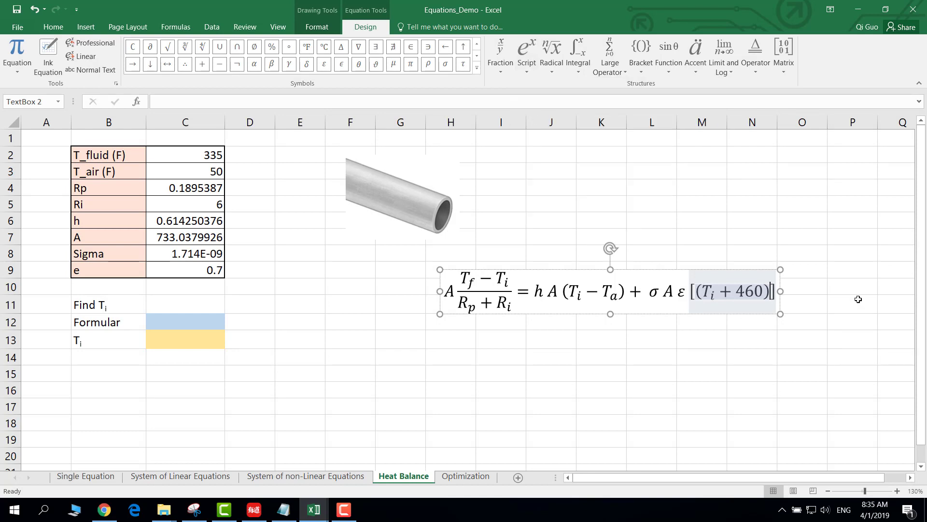
drag(704, 290, 759, 290)
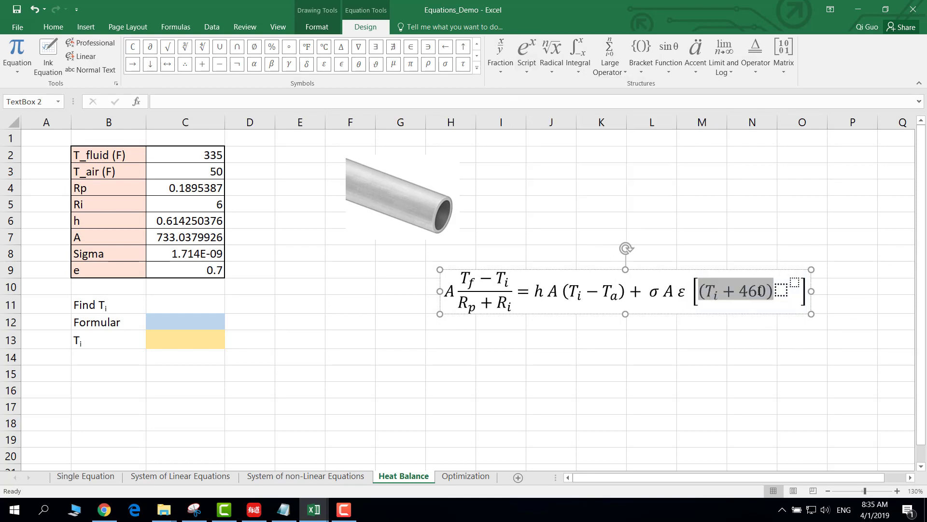
right_click(759, 291)
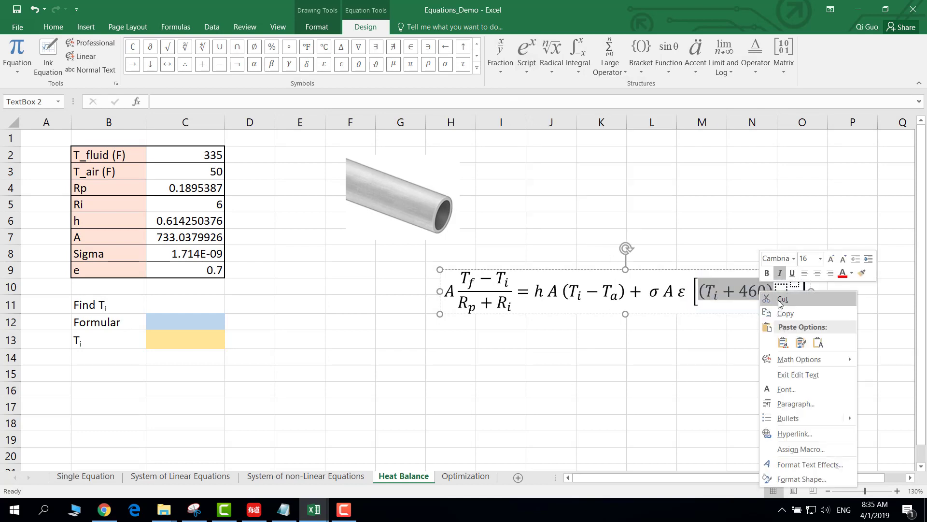
click(782, 300)
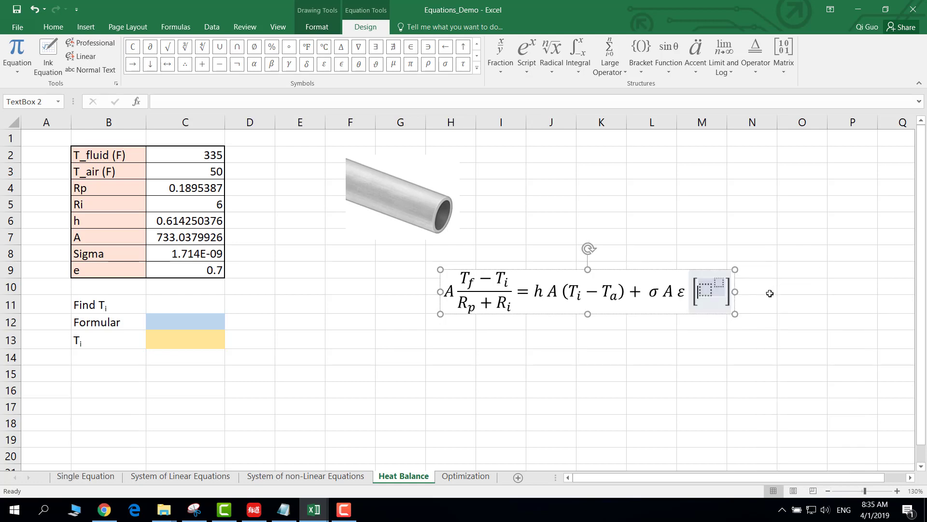
right_click(707, 285)
click(756, 339)
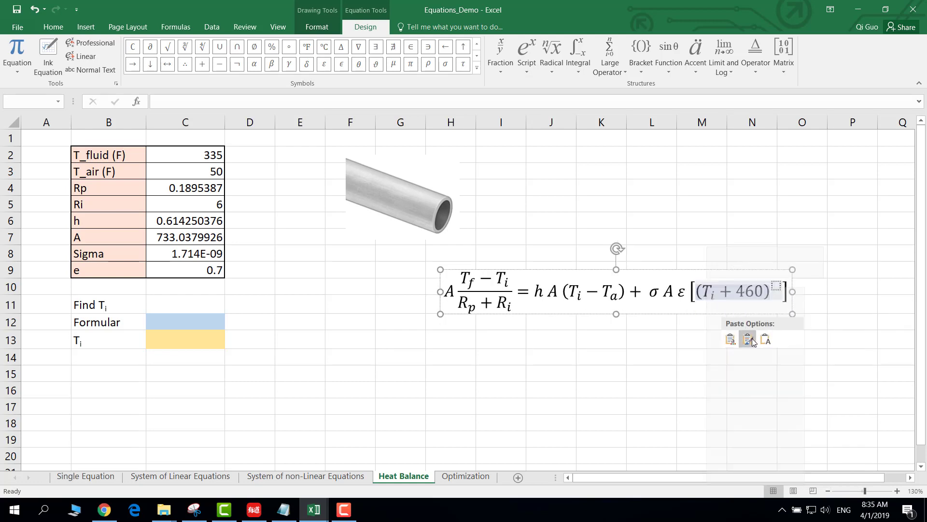
click(755, 339)
click(777, 285)
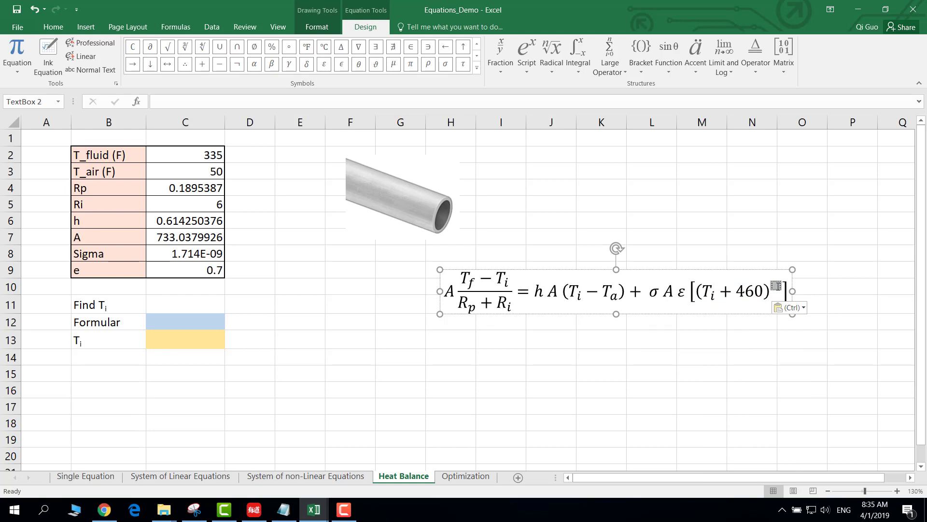
text(4)
key(Right)
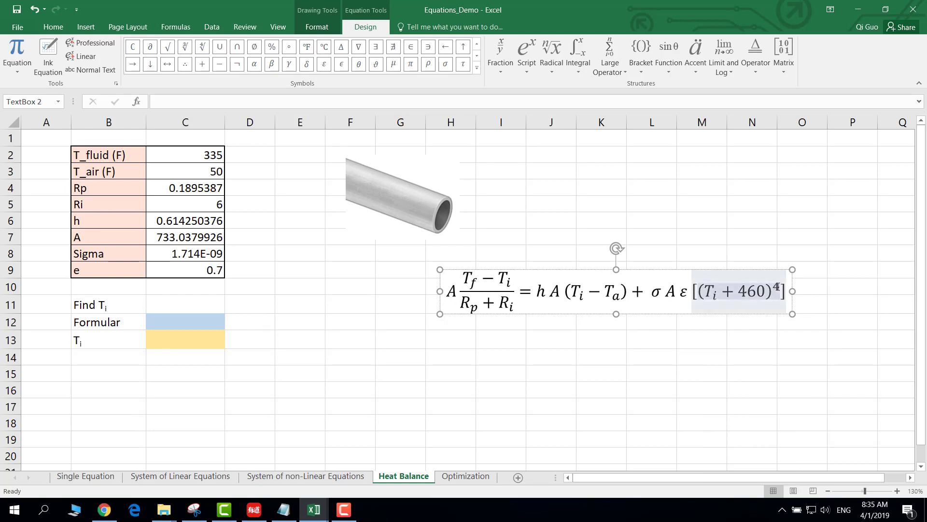
Add a minus sign after (T_i + 460)^4 and paste a copy of that term behind it within the square brackets.
text(-)
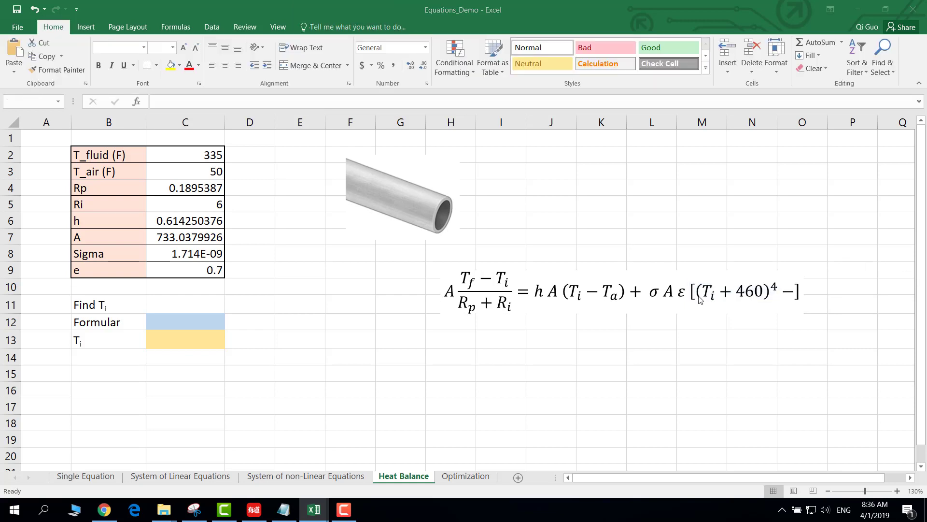
click(701, 300)
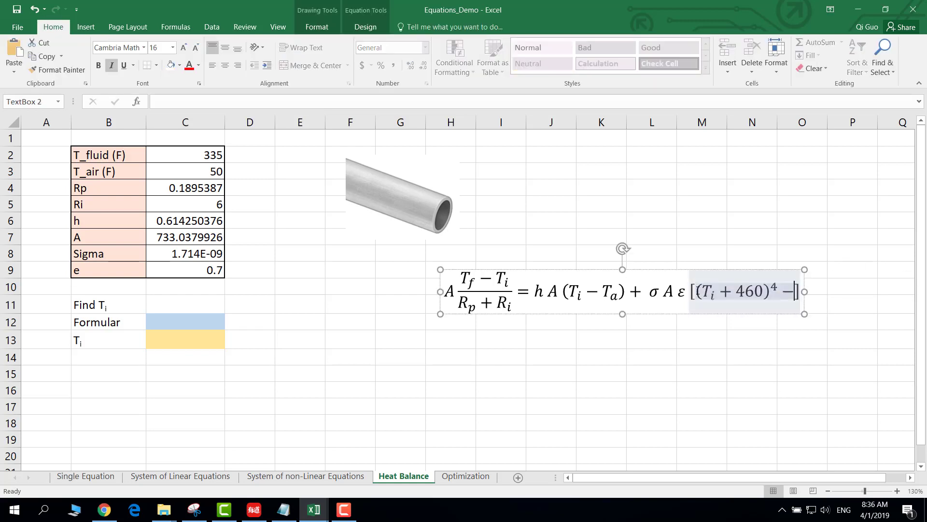
drag(699, 290, 725, 291)
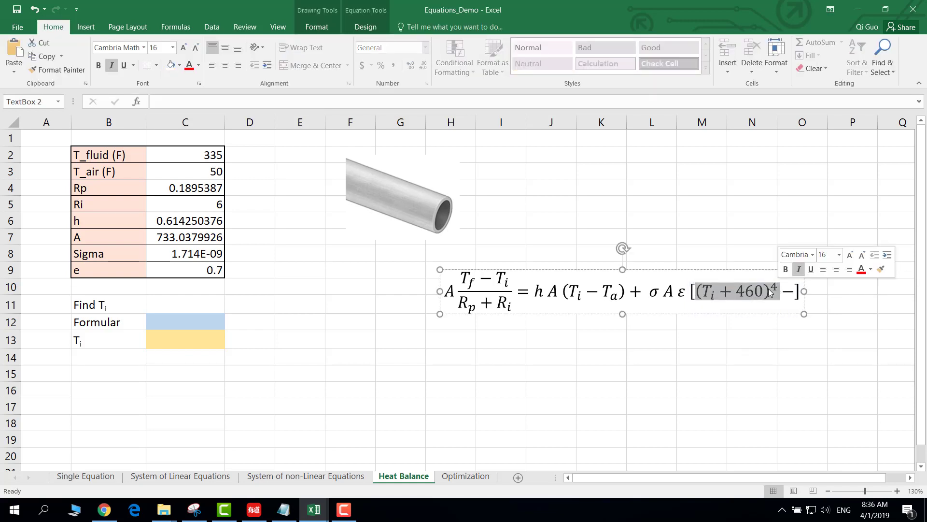
right_click(768, 290)
click(793, 311)
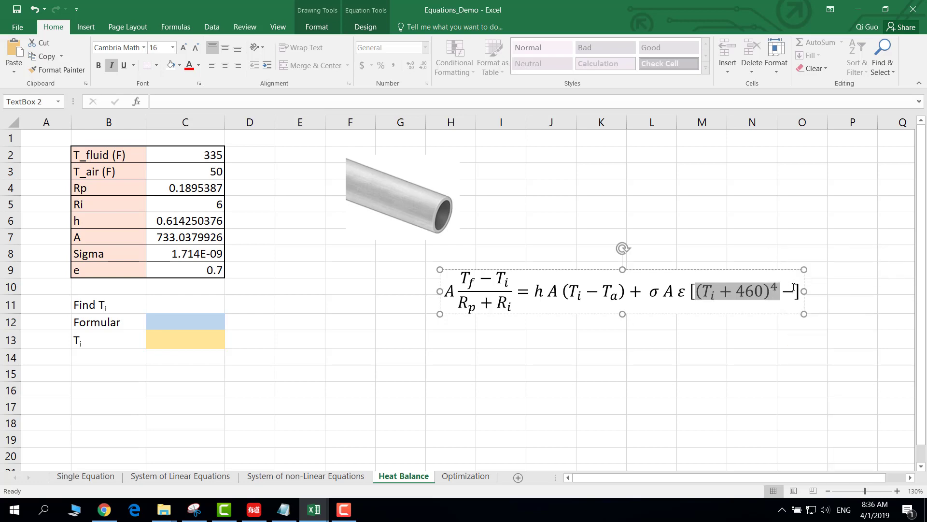
right_click(795, 289)
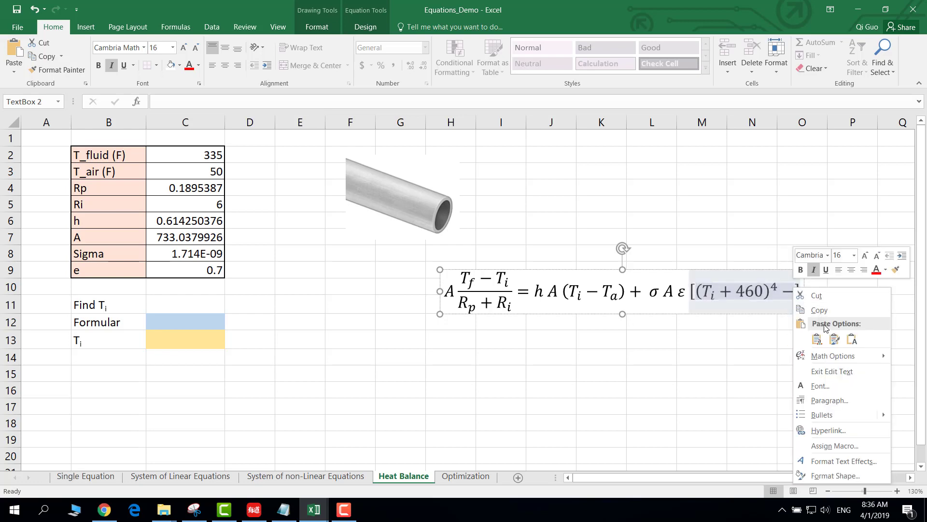
click(833, 339)
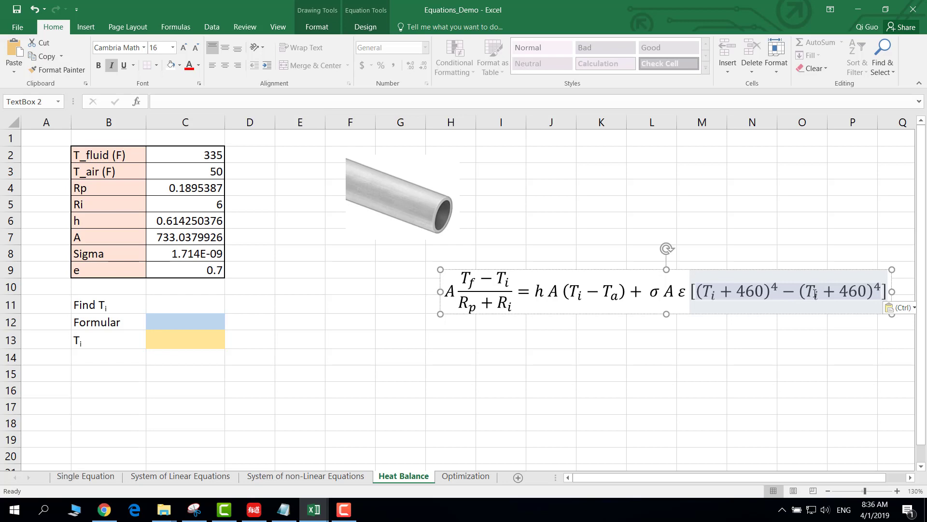
Change the subscript in the copied term from i to a, so it reads (T_a + 460)^4, and leave the equation.
click(820, 293)
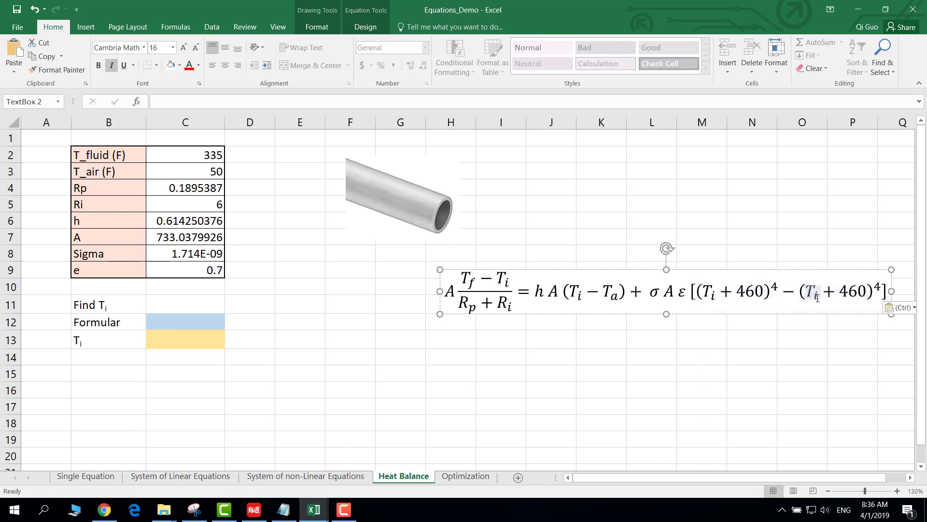
key(BackSpace)
text(a)
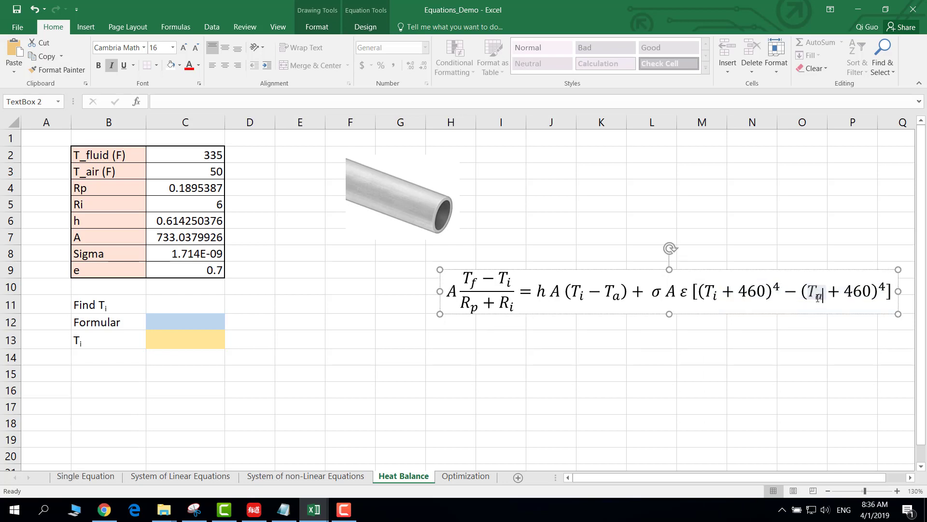
click(791, 223)
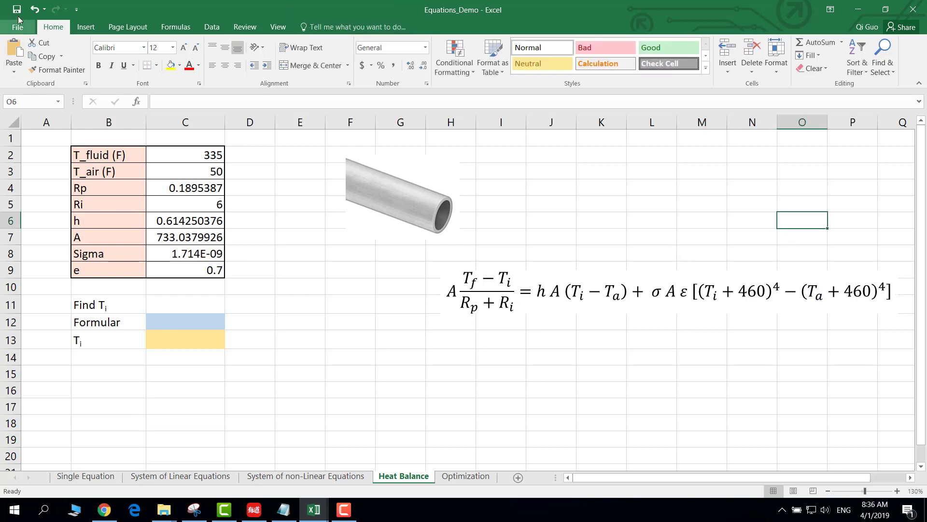
Insert a space between the leading A and the fraction in the heat balance equation.
click(460, 286)
click(559, 336)
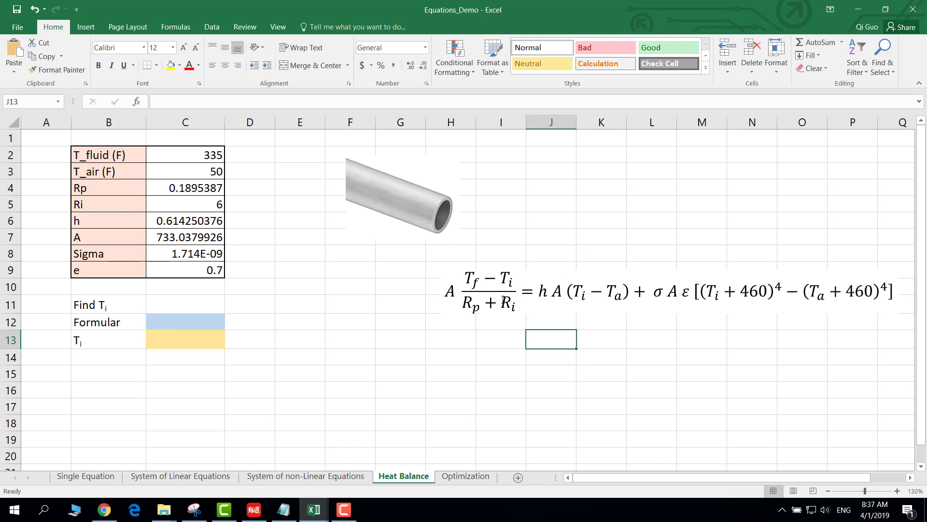
click(650, 338)
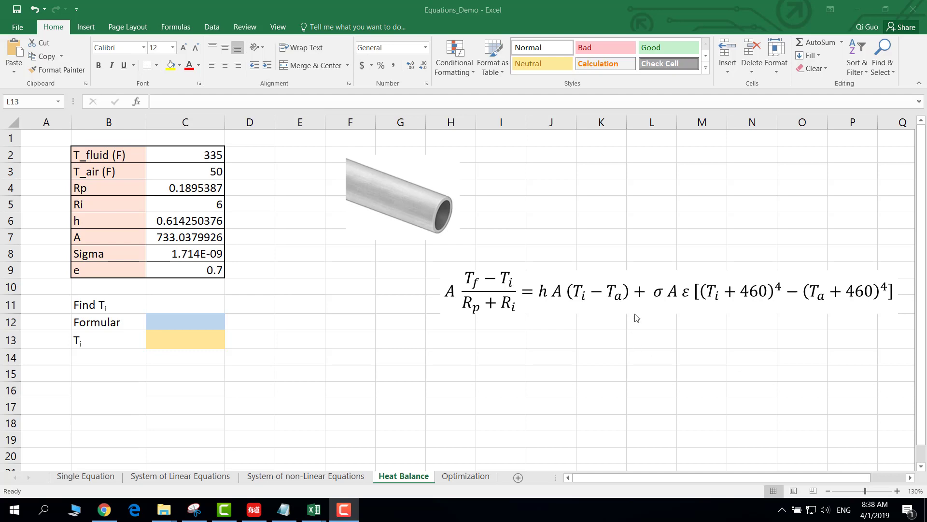
Move the heat balance equation box closer to the data table, below the pipe picture, and deselect it.
click(558, 264)
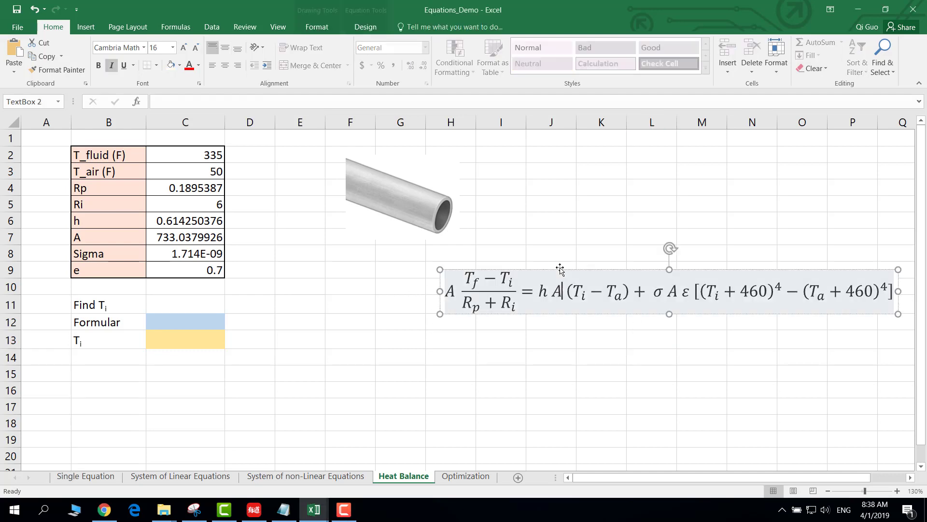
mouse_move(559, 265)
mouse_down()
mouse_move(387, 267)
mouse_move(401, 278)
mouse_up()
click(503, 408)
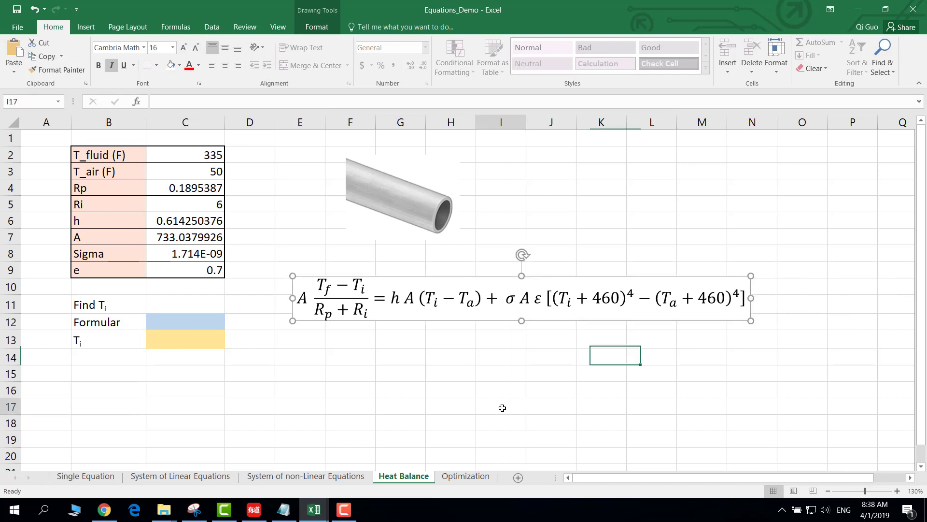
Open the Optimization sheet and review the department store staffing problem with its objective and daily constraints.
click(458, 478)
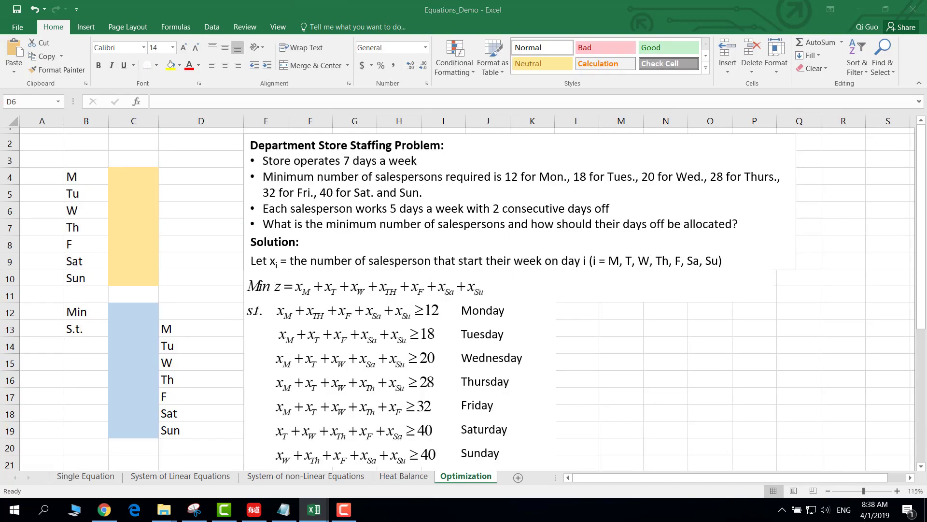
click(222, 203)
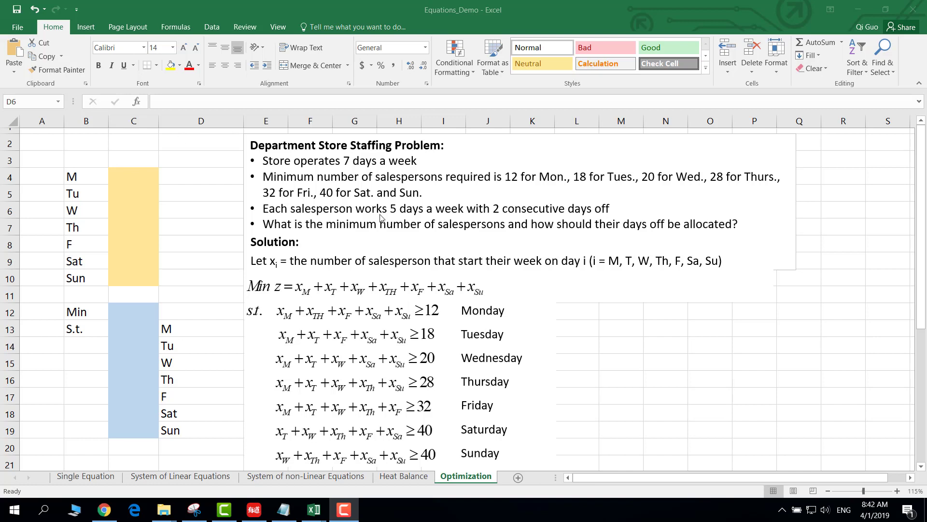
On the Single Equation sheet, enter the formula =C4^3-10*(C4-1)^2-1 in cell C5.
click(93, 478)
click(94, 478)
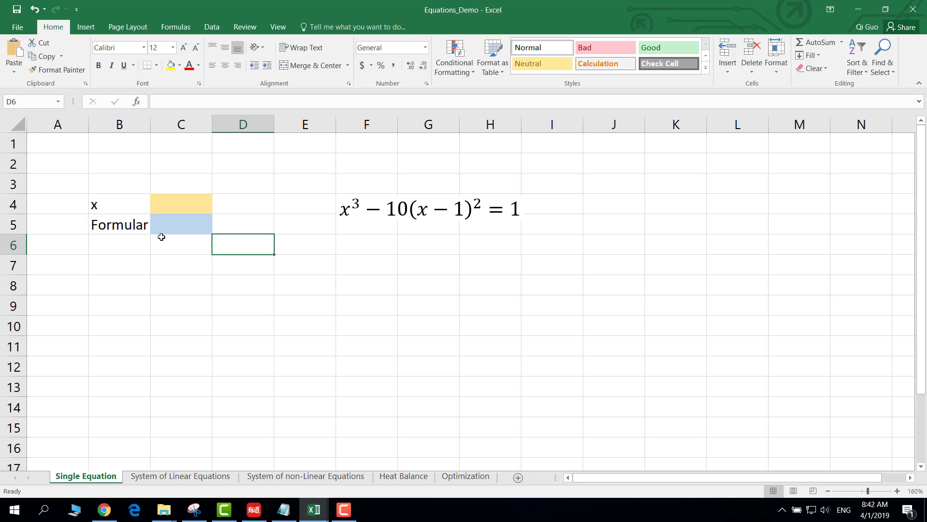
click(173, 221)
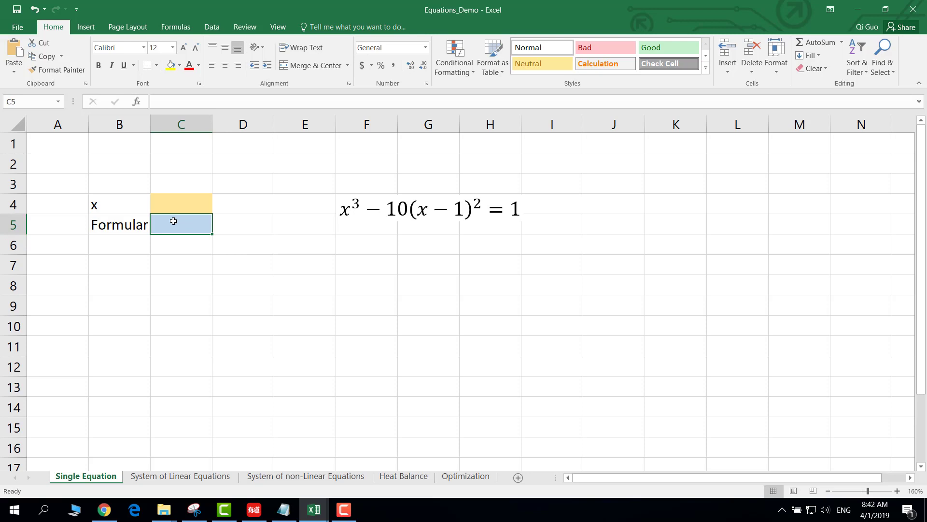
text(=)
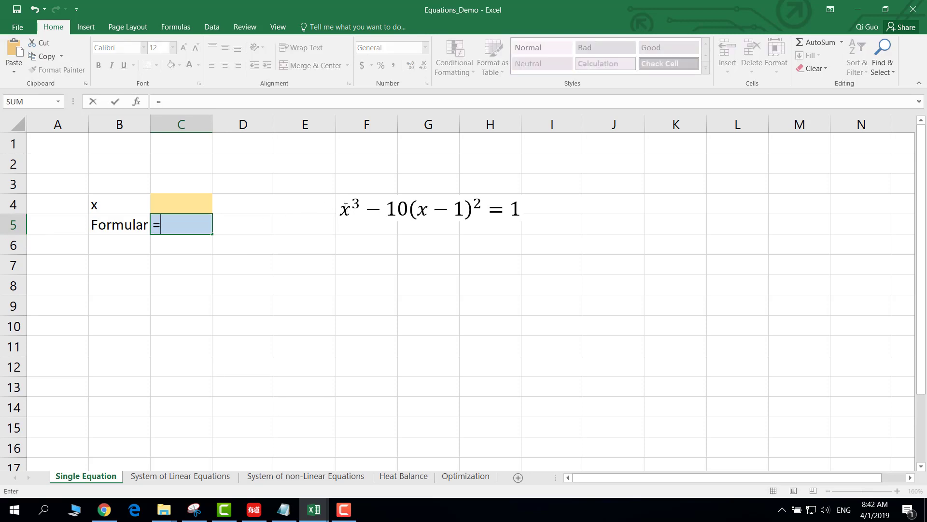
click(177, 202)
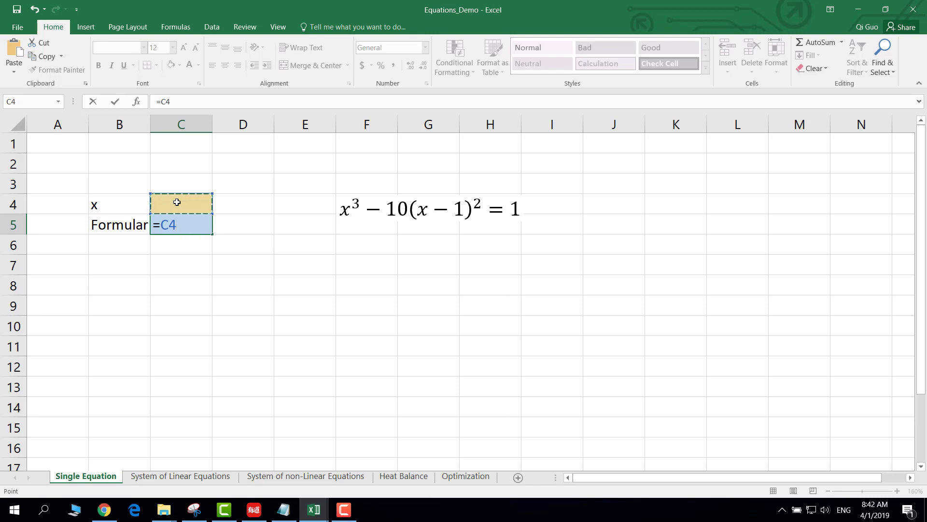
text(^)
text(3-10)
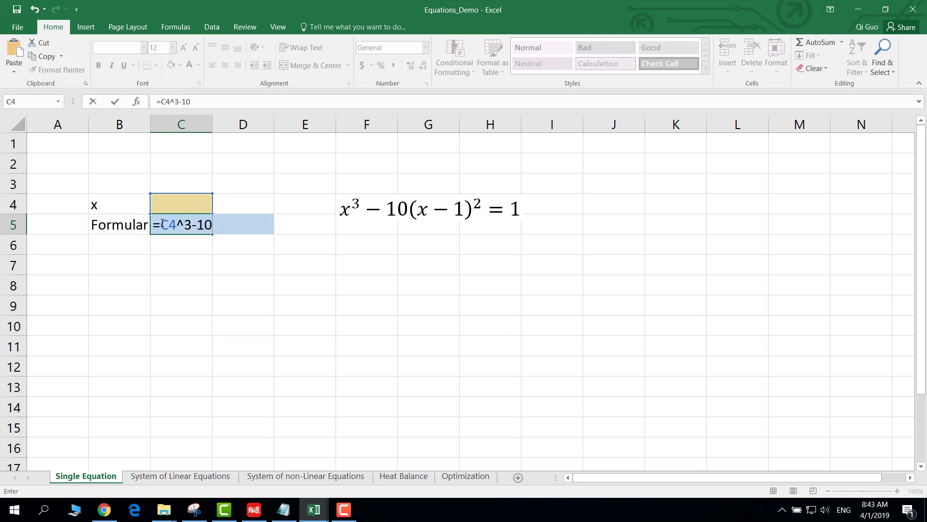
text(*()
click(159, 200)
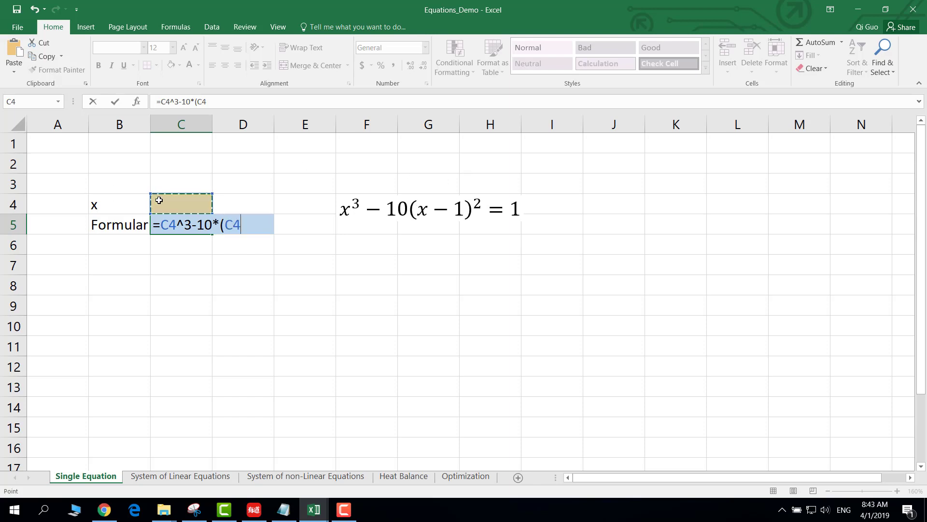
text(-1)^2-1)
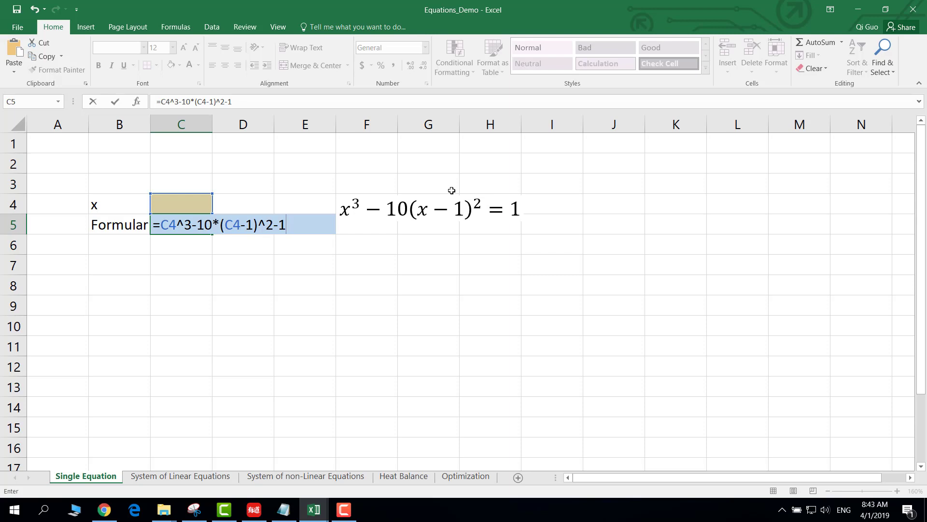
key(Return)
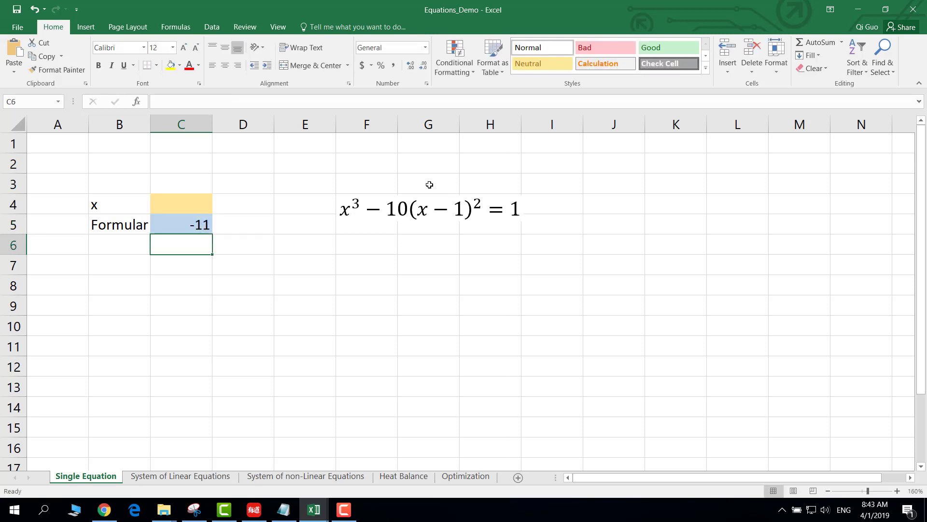
Test the formula by entering trial x values of 1, 2 and 3.5 in cell C4.
click(255, 284)
click(204, 202)
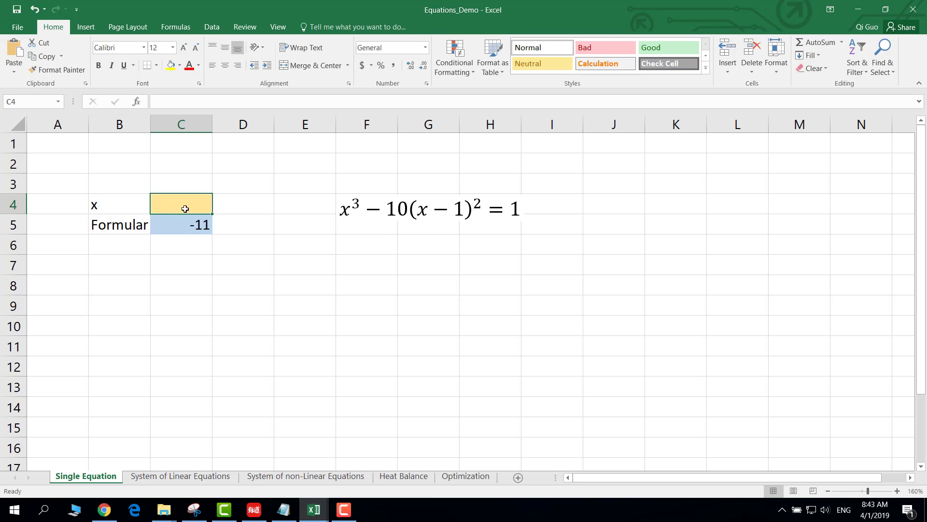
text(1)
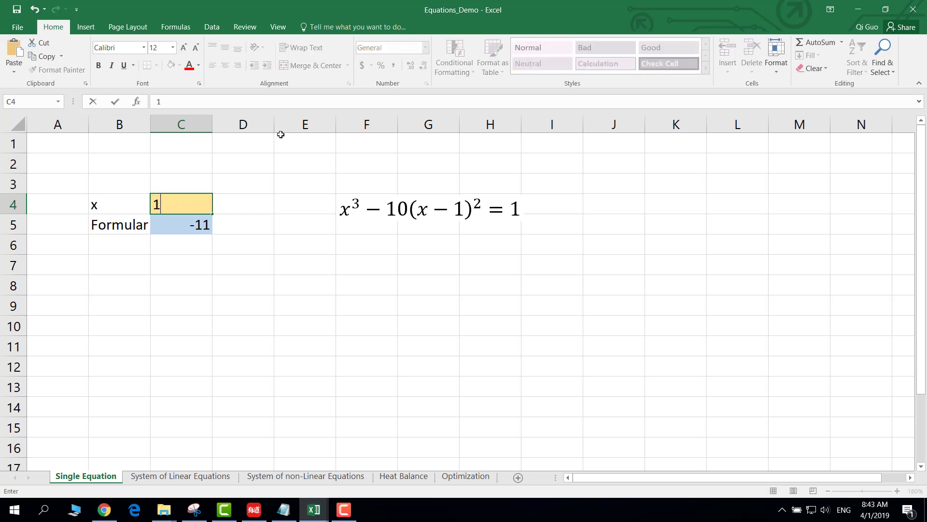
key(Return)
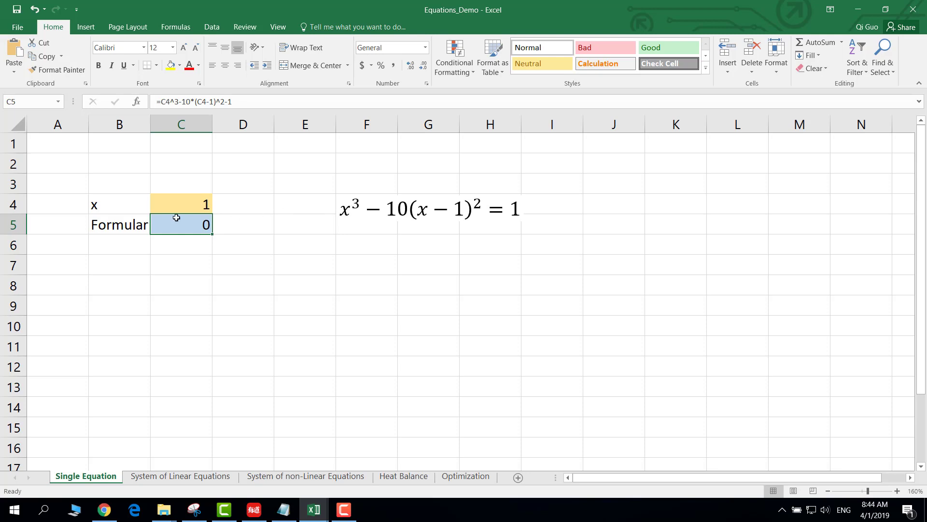
click(168, 199)
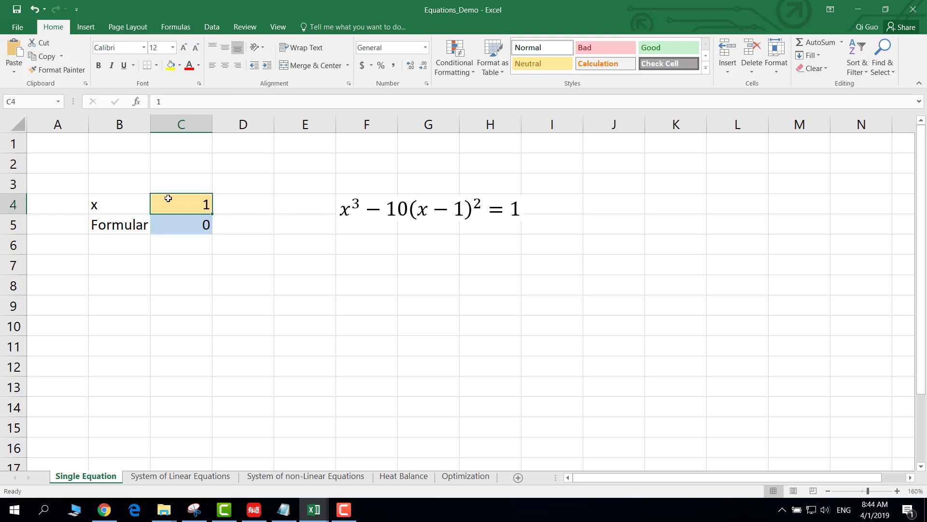
text(2)
key(Return)
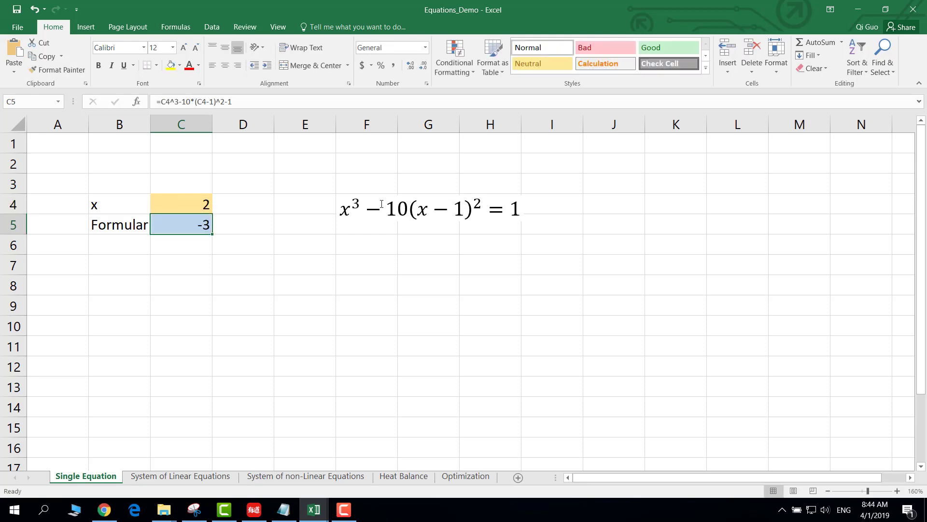
click(188, 198)
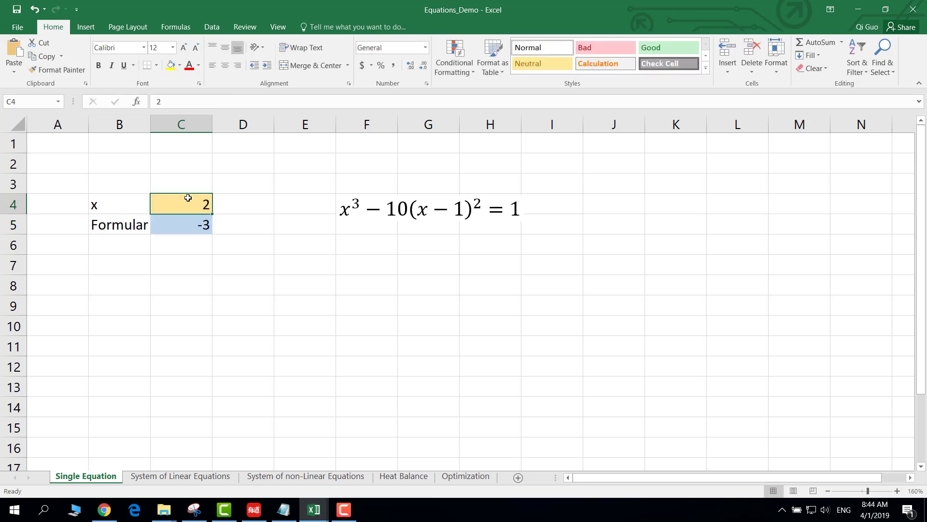
text(3.5)
key(Return)
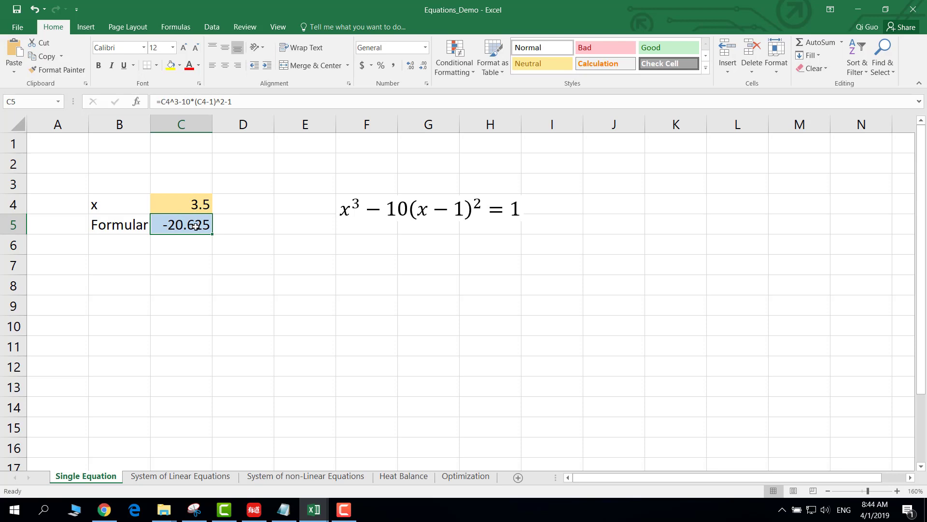
click(243, 224)
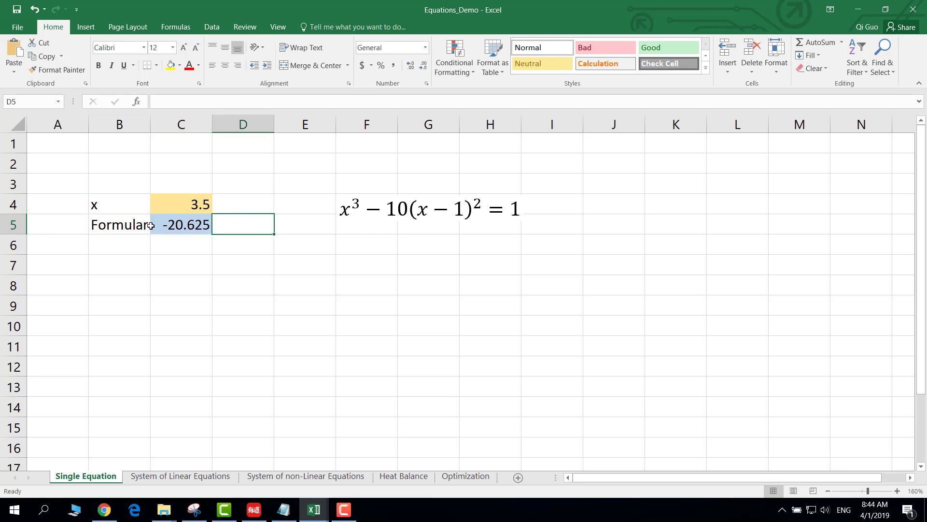
Set x in cell C4 to 0 as the starting value.
click(188, 201)
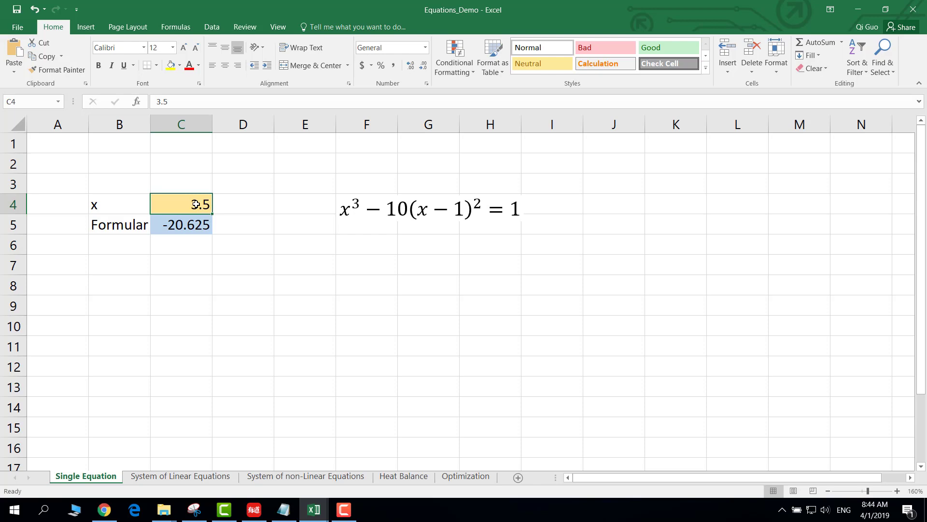
text(0)
key(Return)
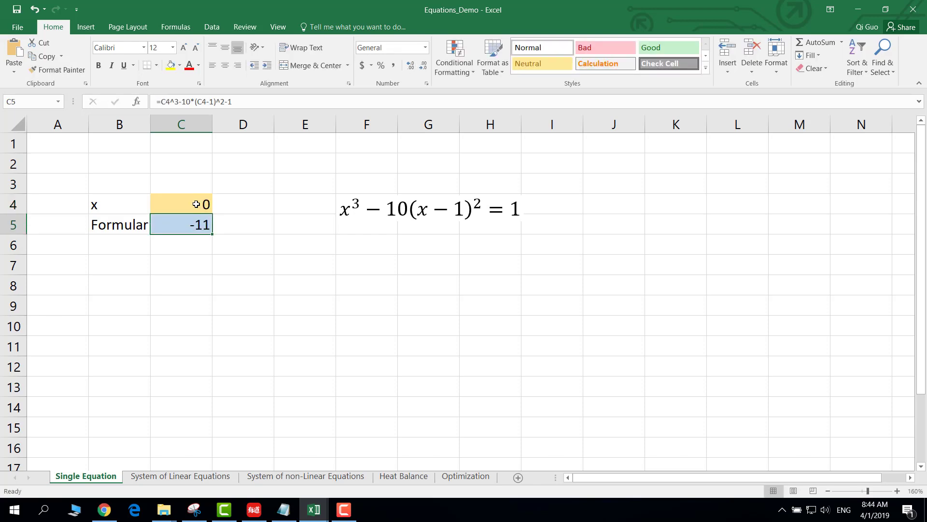
click(340, 239)
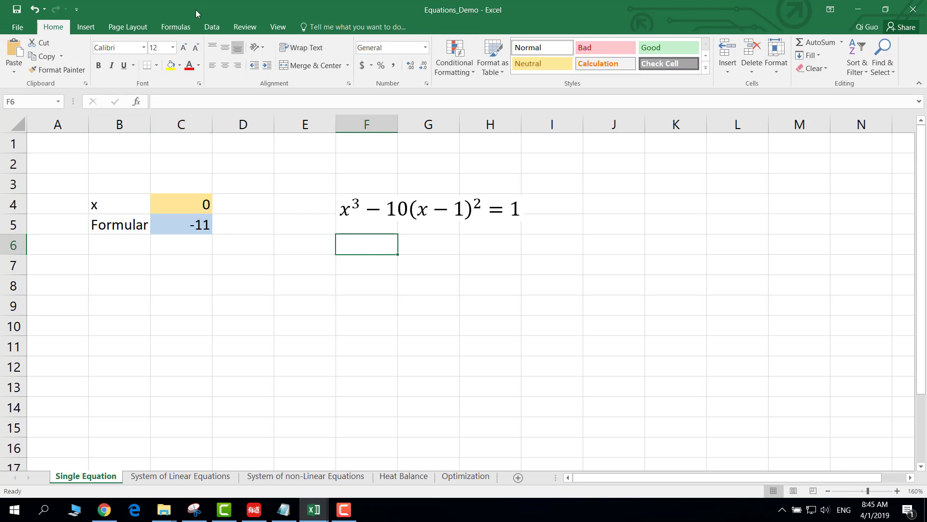
Open Solver, try to make formula cell C5 the objective, and set the target to a value of 0.
click(211, 26)
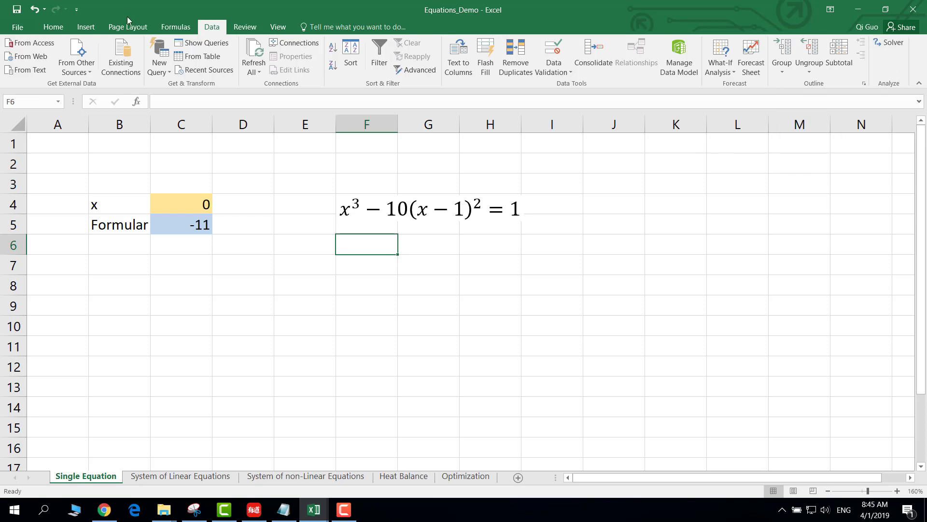
click(893, 43)
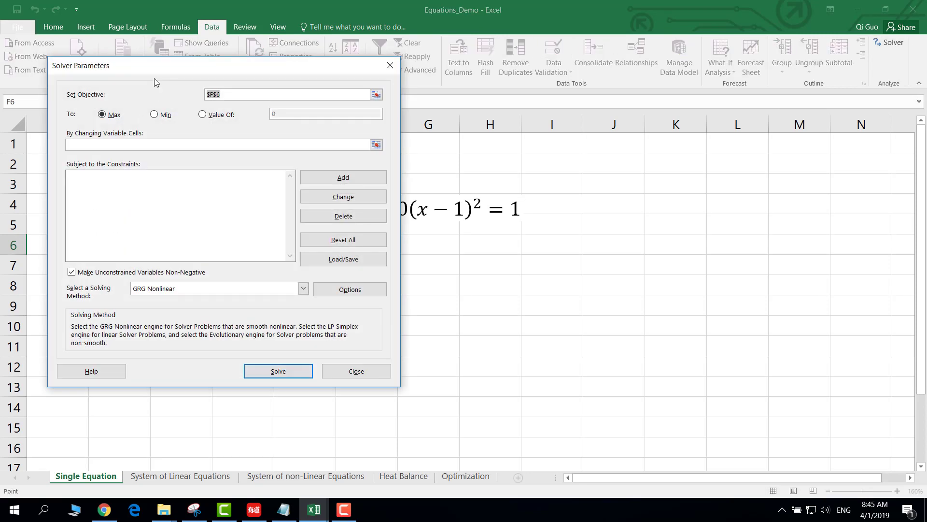
drag(173, 72, 567, 154)
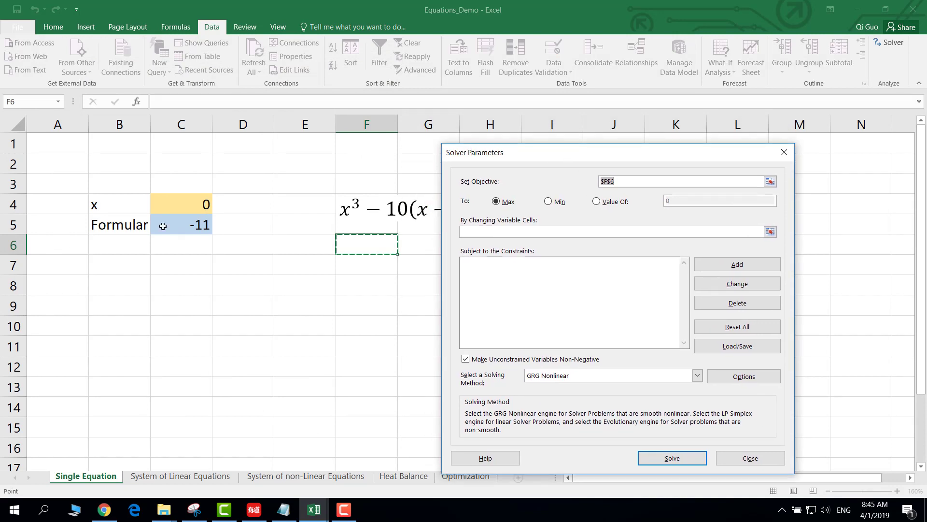
click(629, 181)
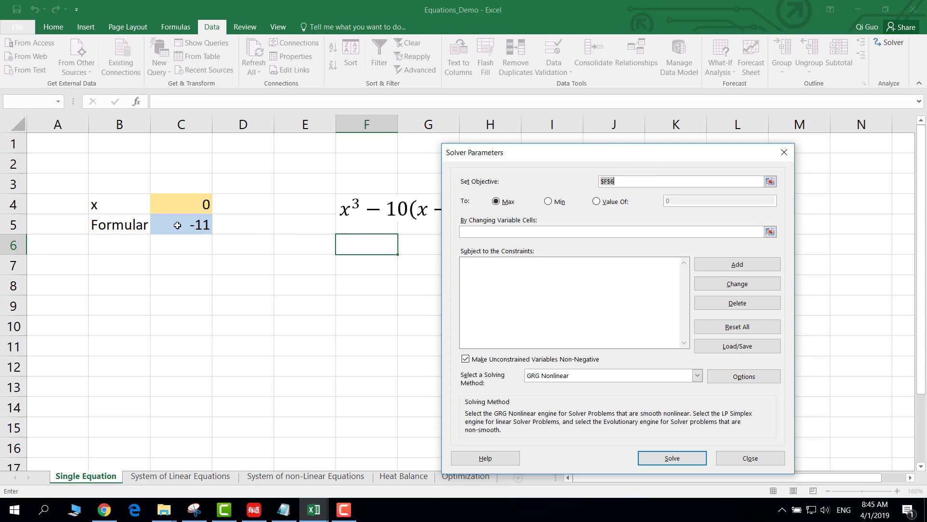
click(178, 225)
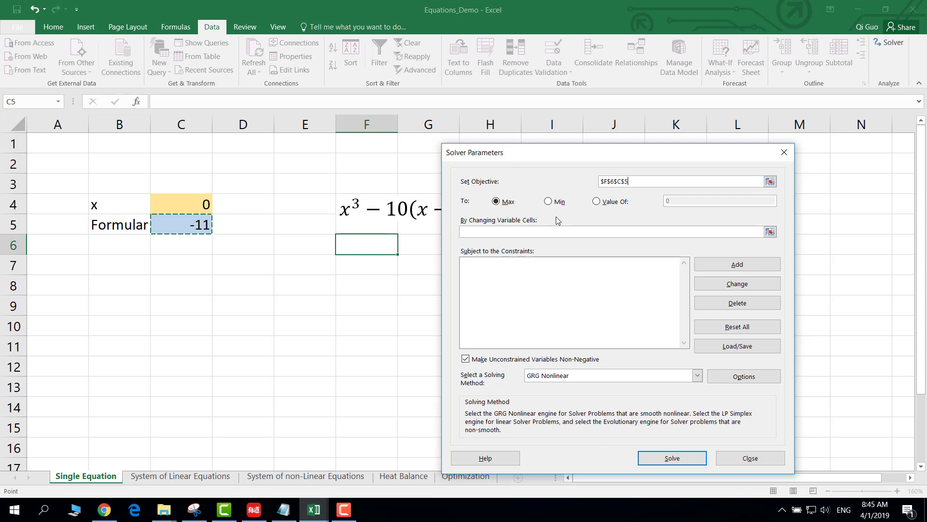
click(597, 201)
drag(642, 153, 787, 192)
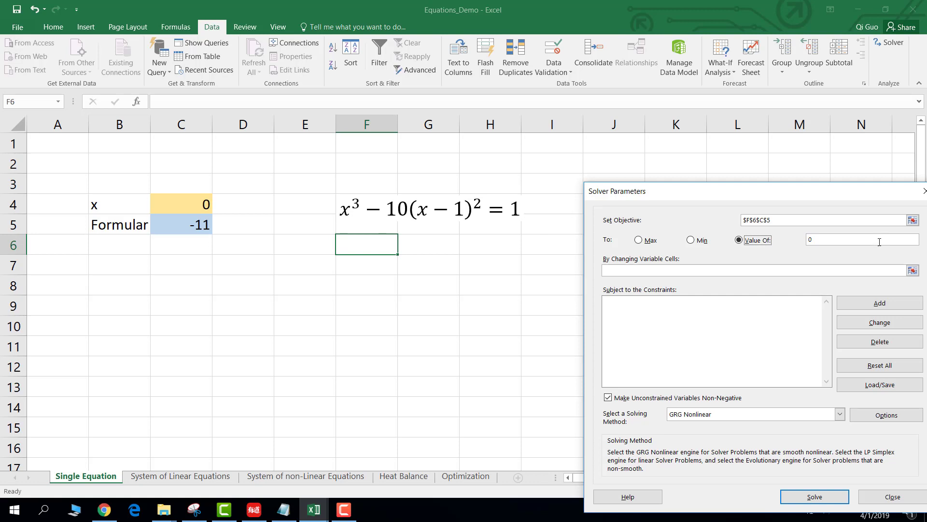
Set C4 as the changing variable cell in Solver and choose the GRG Nonlinear solving method.
click(656, 270)
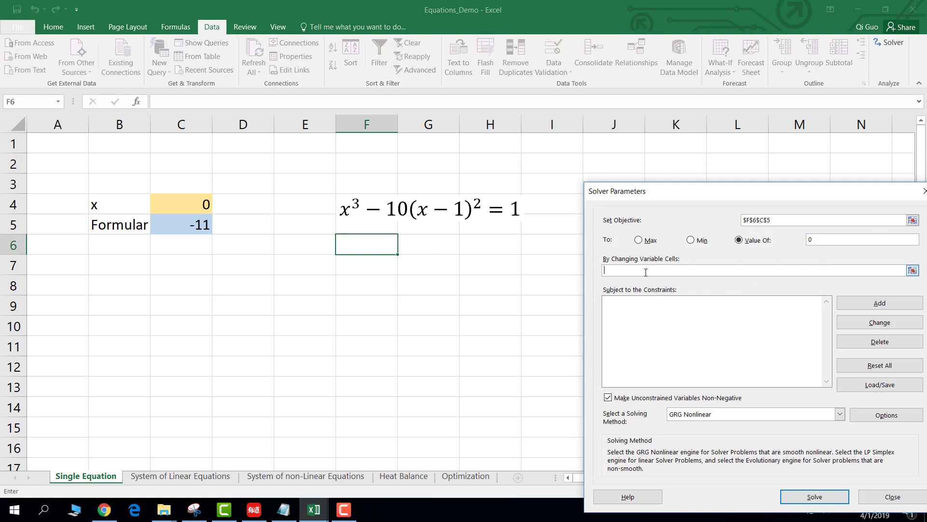
click(182, 205)
drag(673, 197, 623, 133)
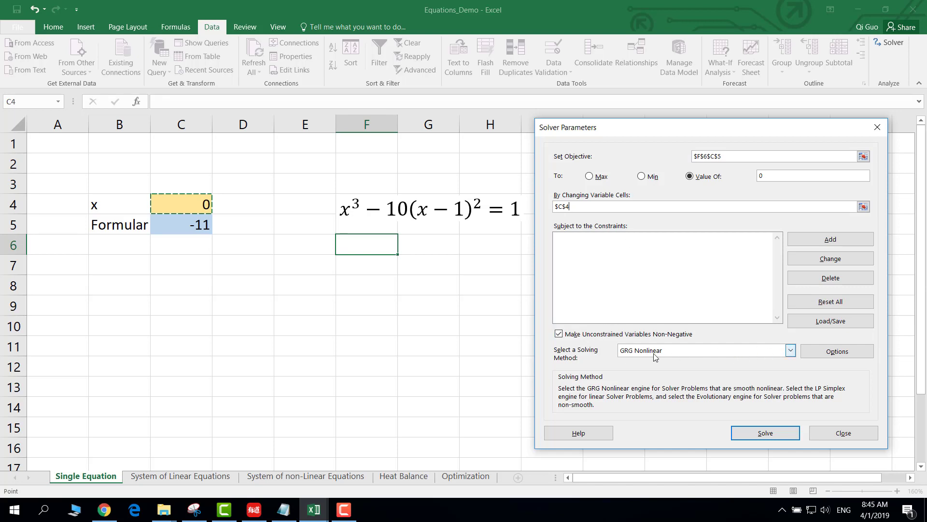
click(791, 351)
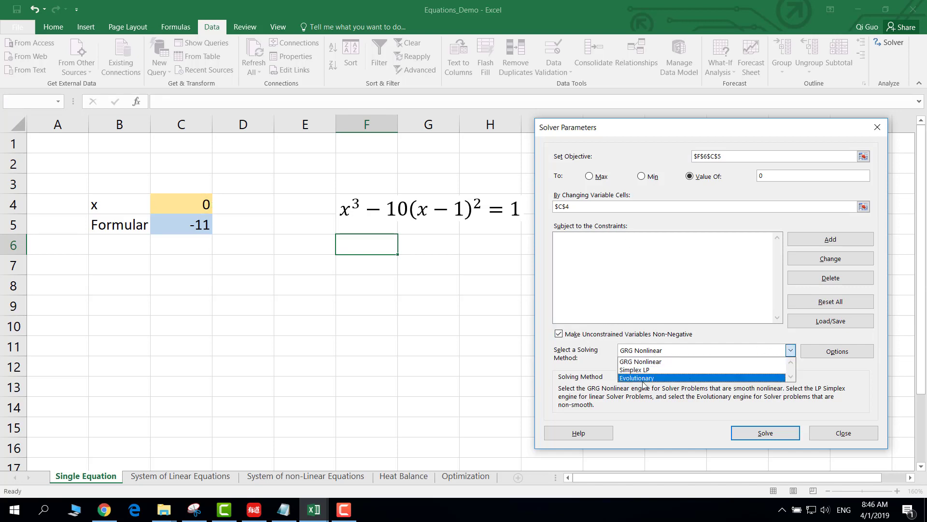
click(640, 362)
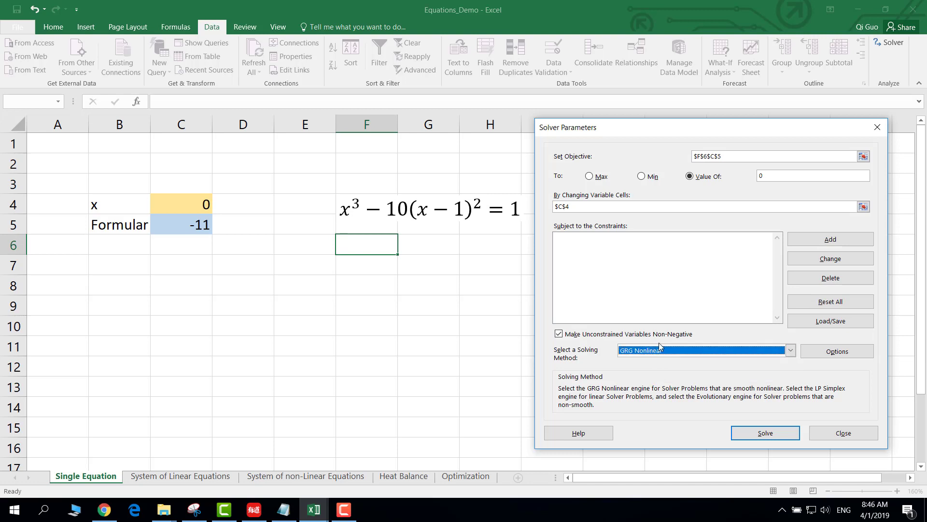
Try to run Solver with the current objective reference and dismiss the alert dialogs.
click(771, 438)
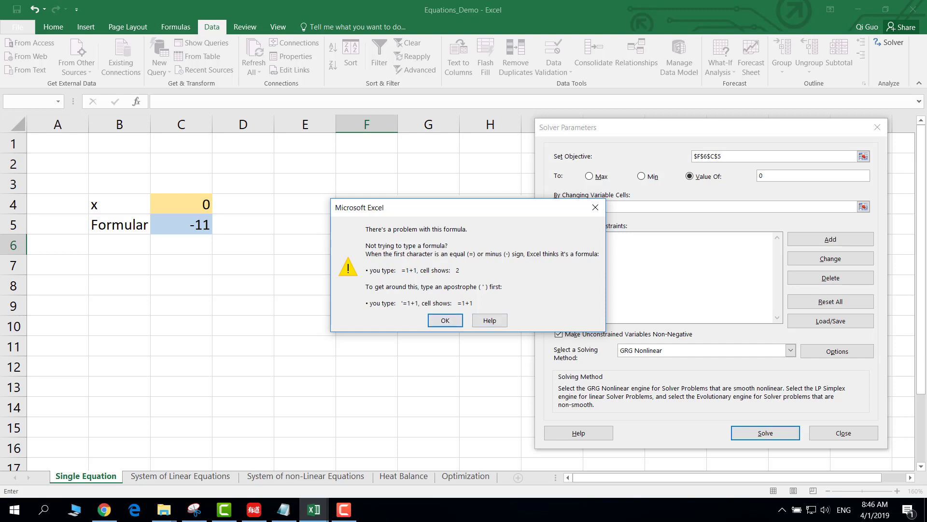
key(Return)
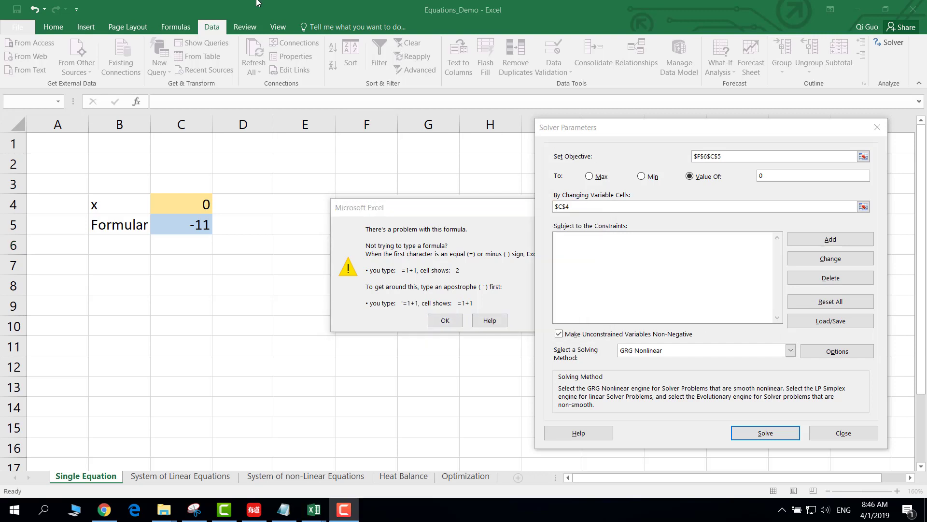
click(443, 322)
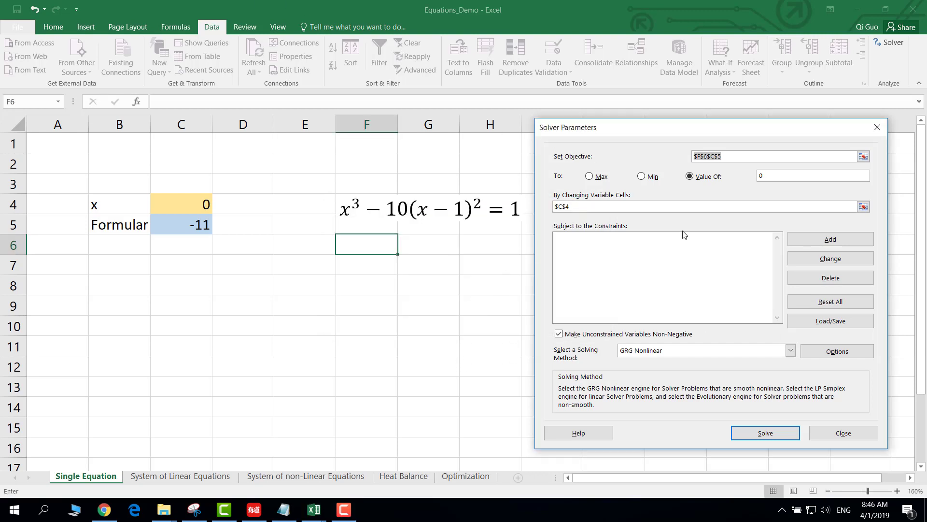
click(846, 437)
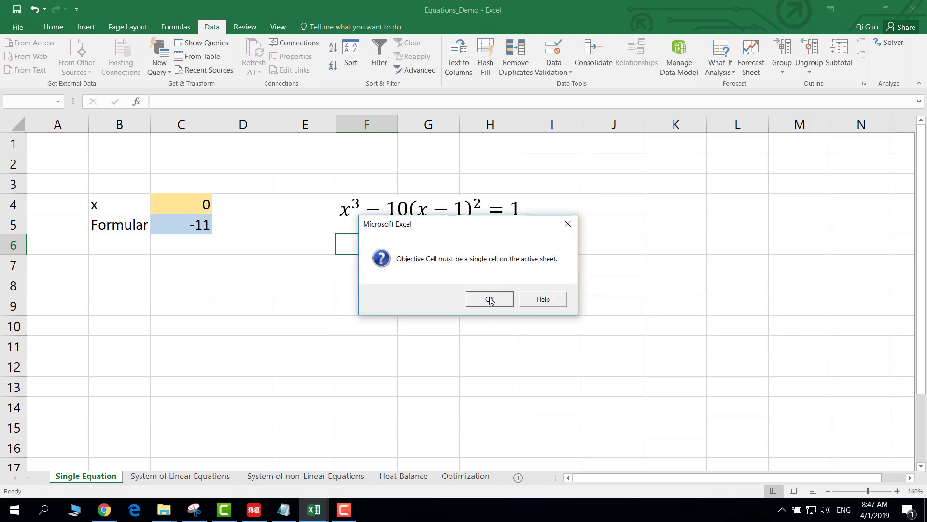
click(501, 300)
click(568, 224)
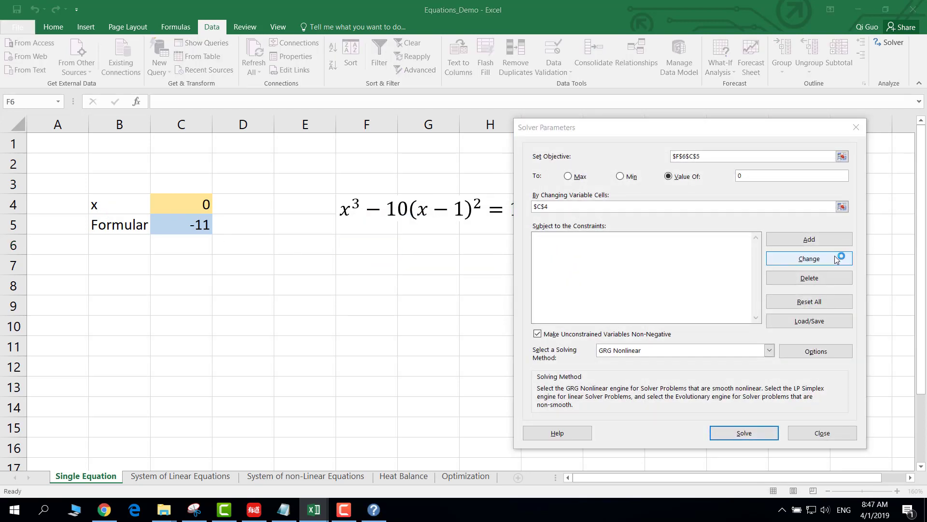
click(857, 128)
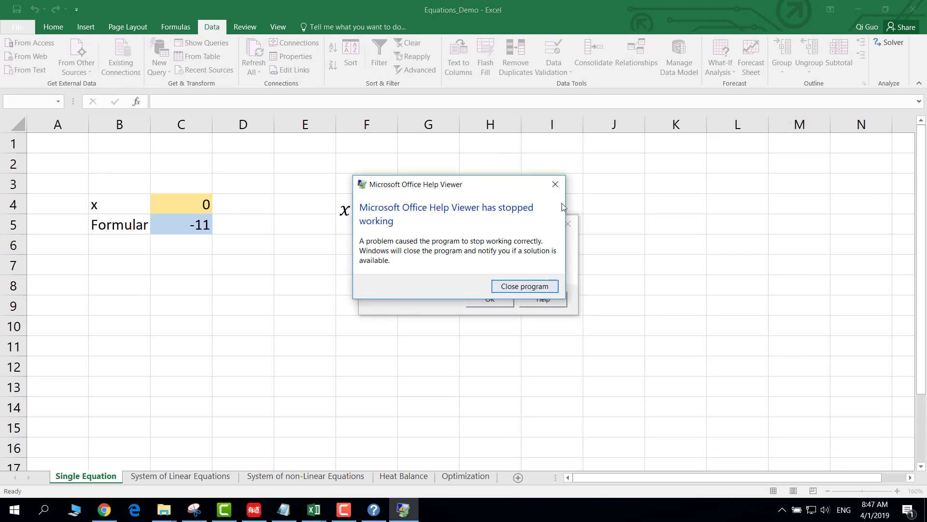
click(556, 184)
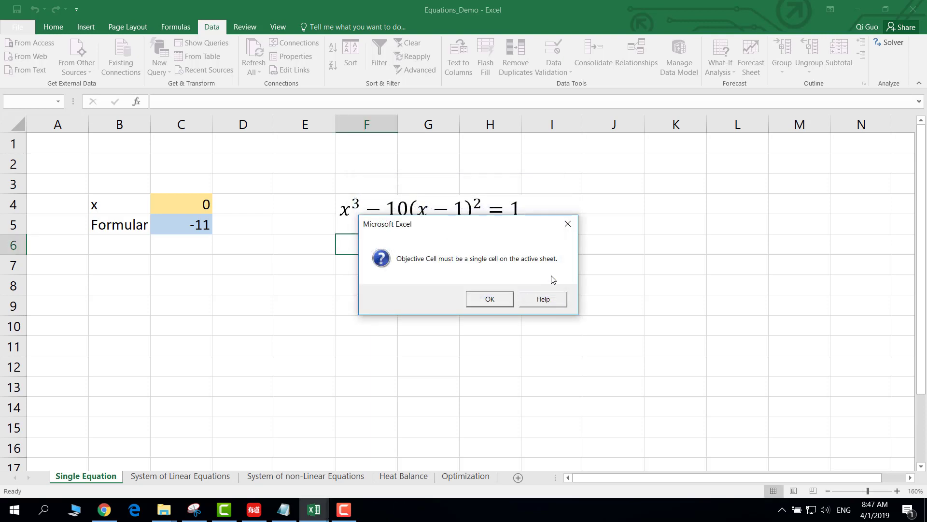
click(565, 222)
click(489, 299)
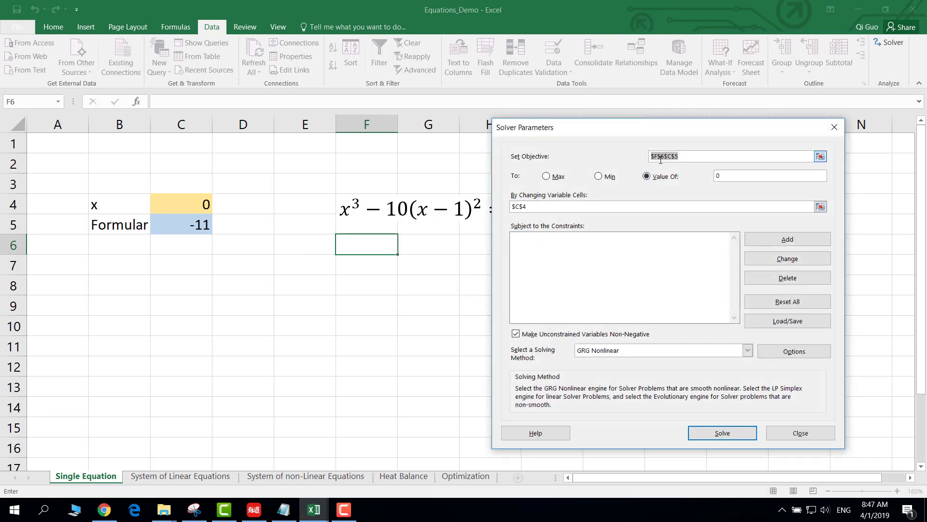
Replace the Solver objective with cell C5 only, solve for a value of 0, and keep the Solver solution.
key(BackSpace)
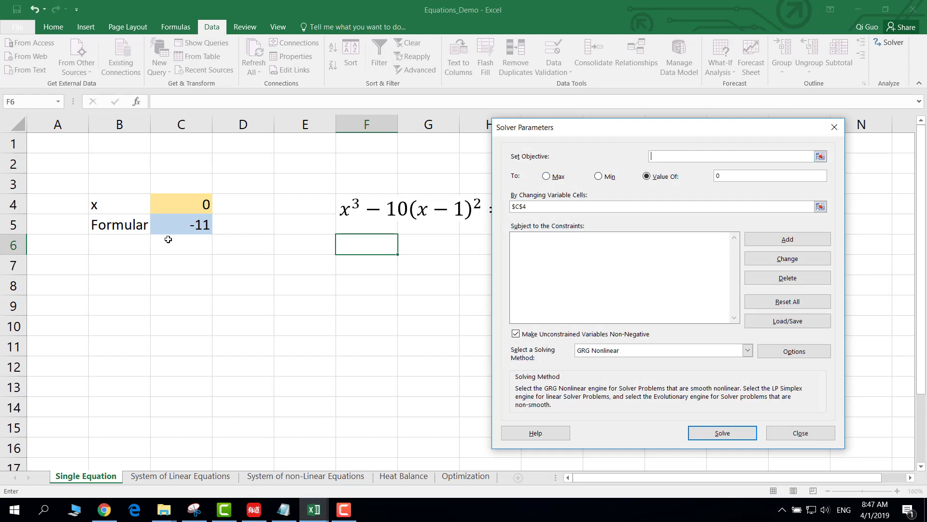
click(175, 224)
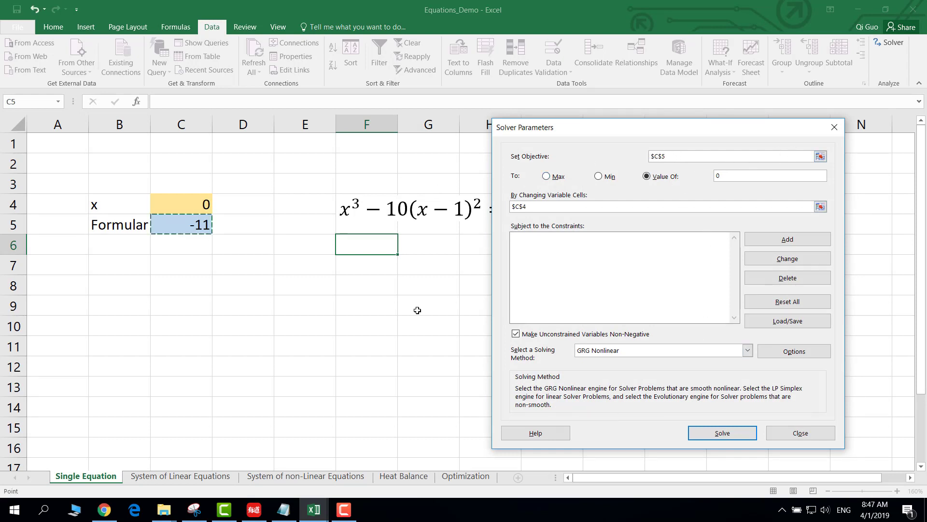
click(723, 433)
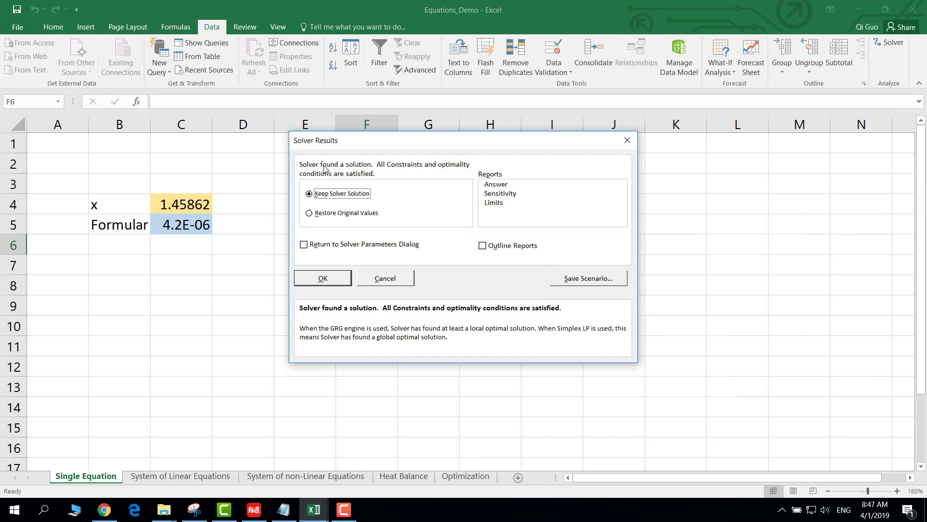
click(324, 280)
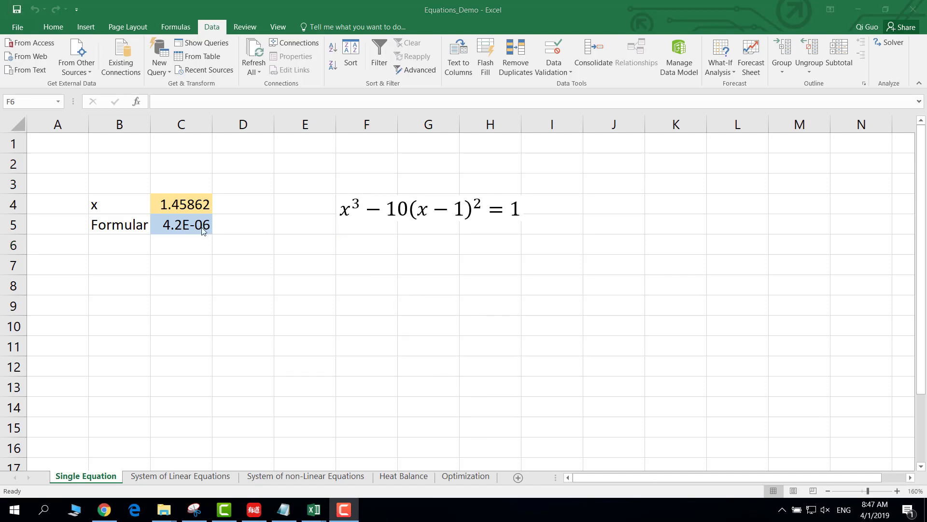
Write the formula result out as the decimal 0.0000042 in cell C6 for comparison, and clear that cell again.
click(192, 225)
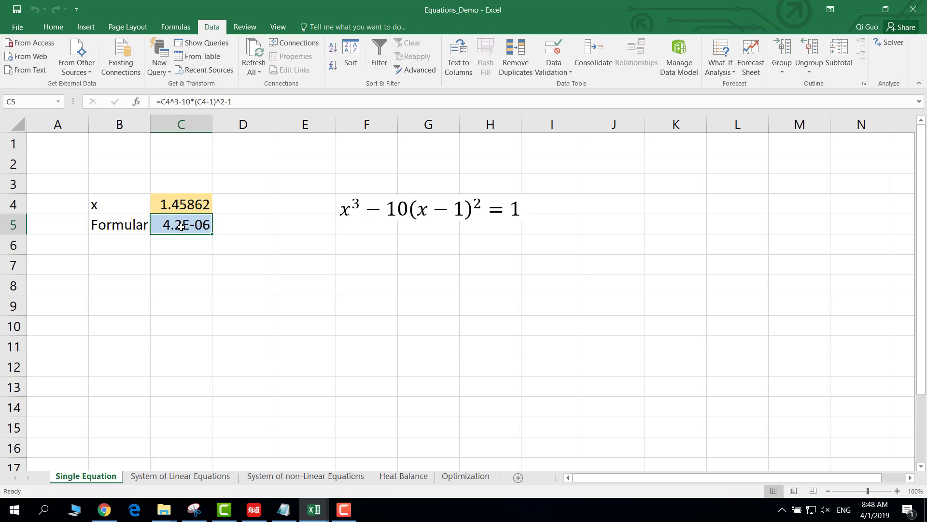
click(171, 246)
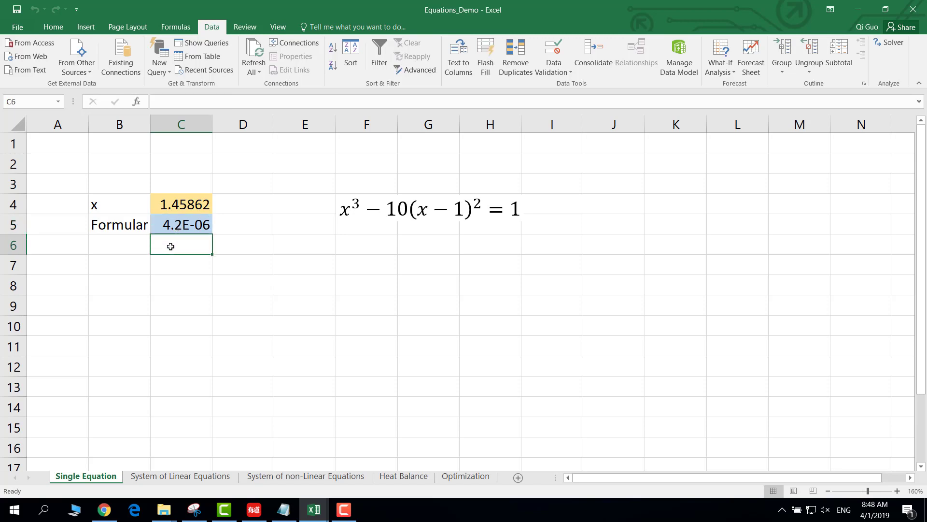
text(0.0)
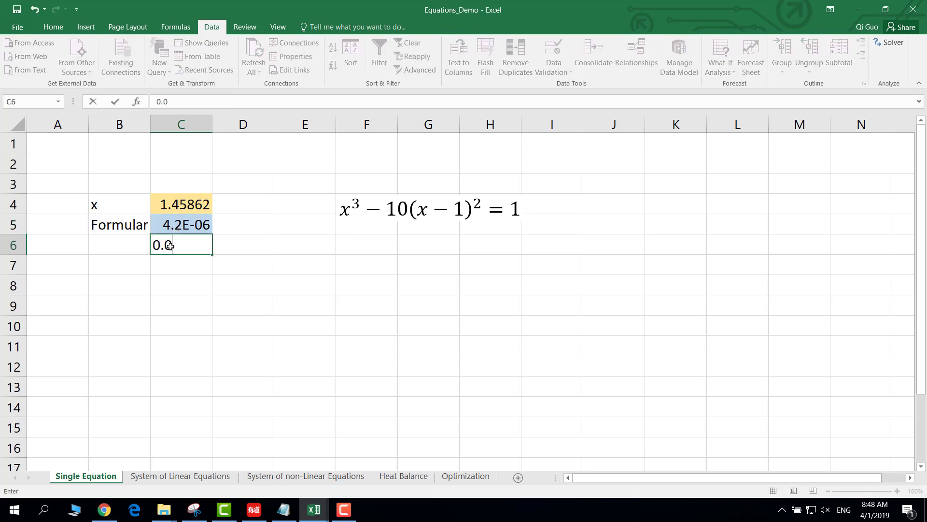
text(000042)
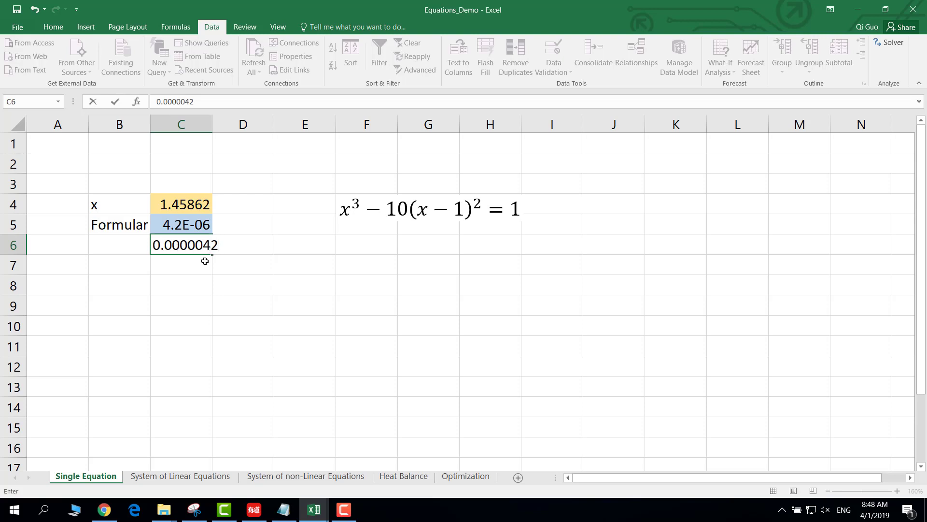
key(Return)
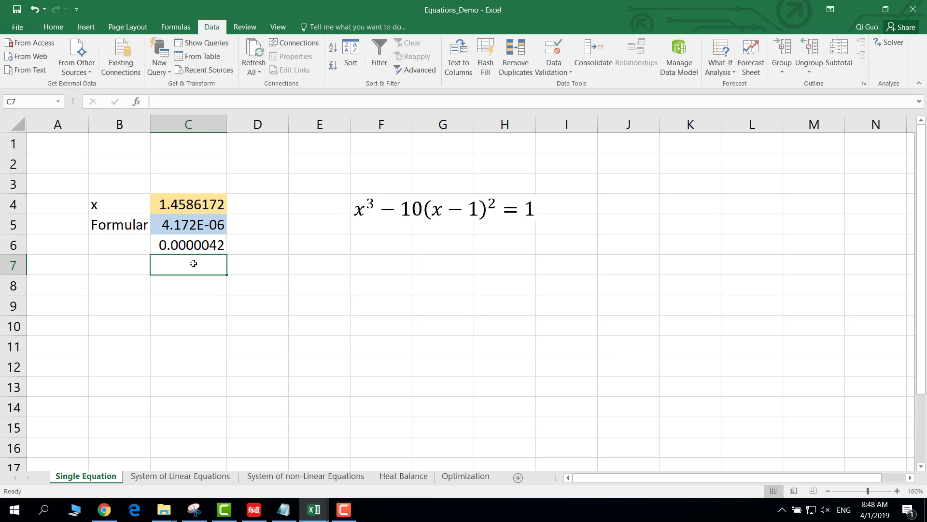
click(211, 245)
key(Delete)
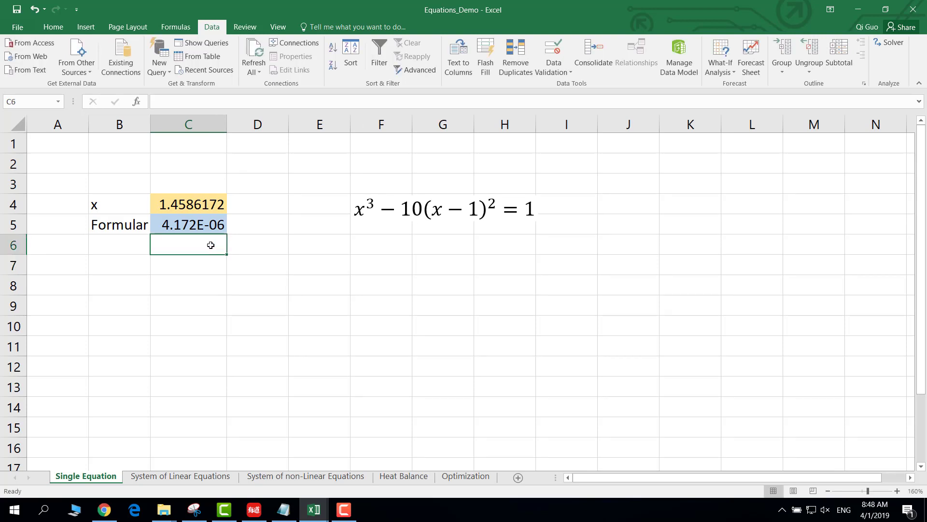
click(200, 207)
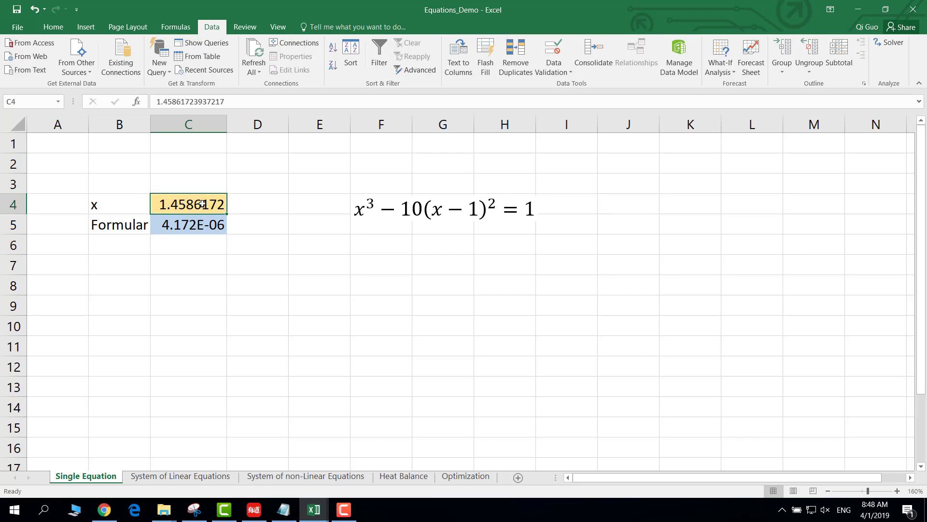
click(198, 226)
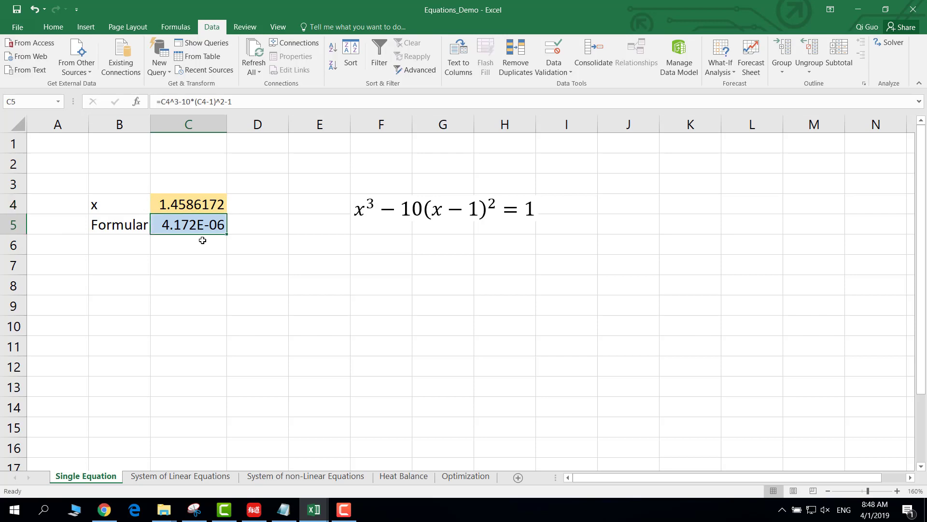
click(202, 242)
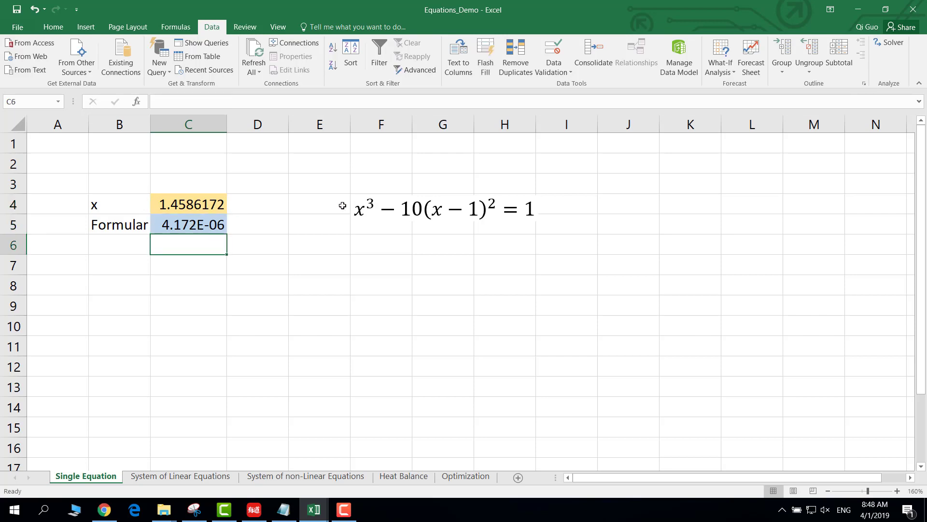
click(192, 257)
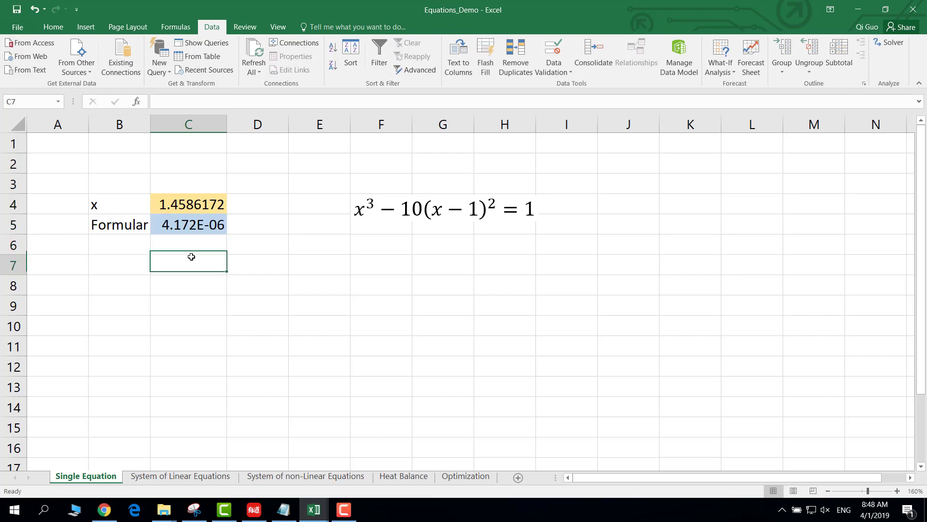
Copy the x solution from cell C4 to cell C8 and remove the fill colour from the copy.
click(200, 205)
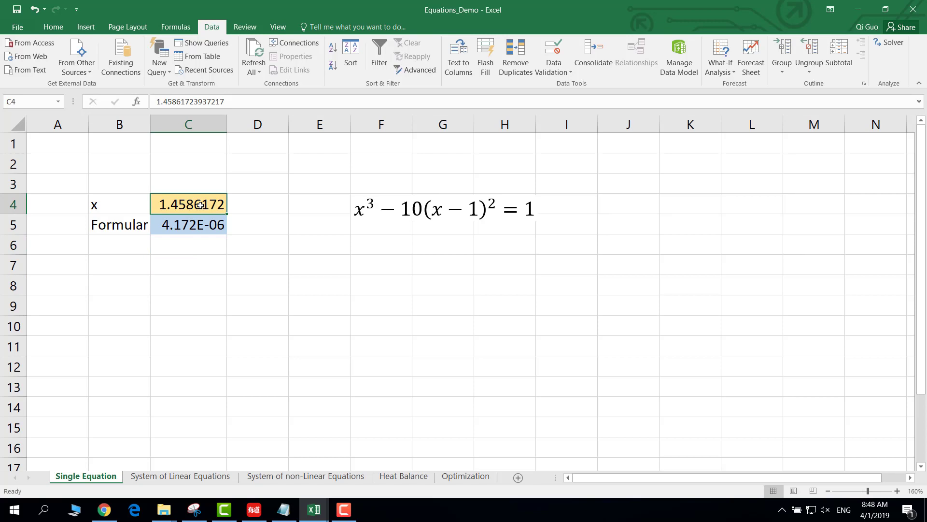
key(ctrl+c)
click(194, 282)
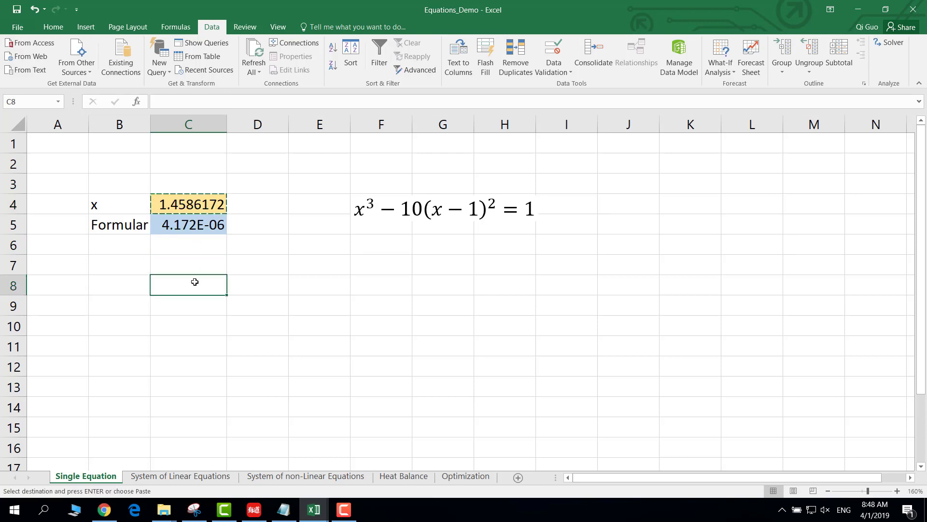
key(ctrl+v)
click(236, 267)
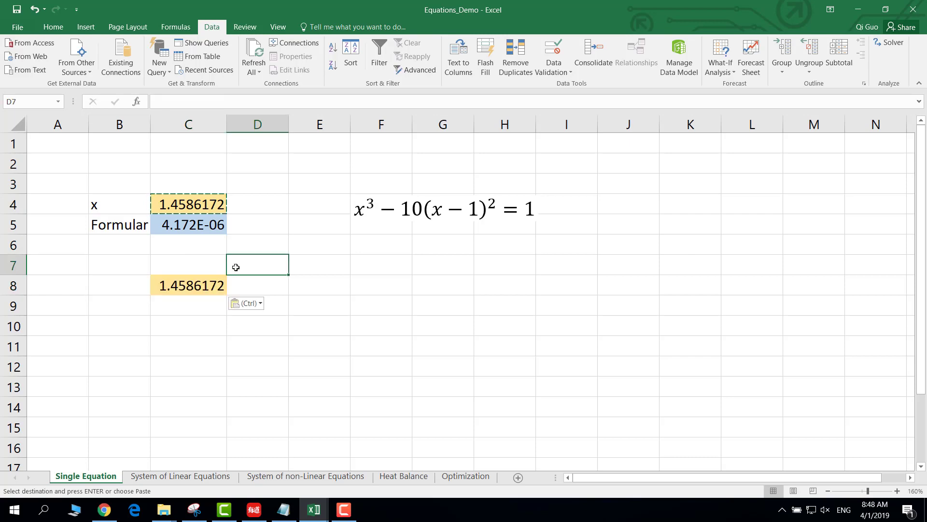
click(204, 289)
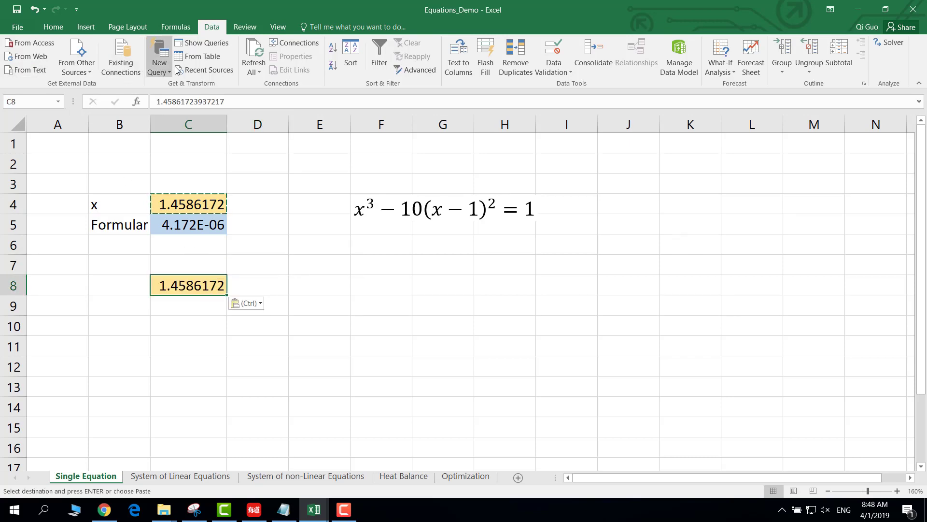
click(56, 29)
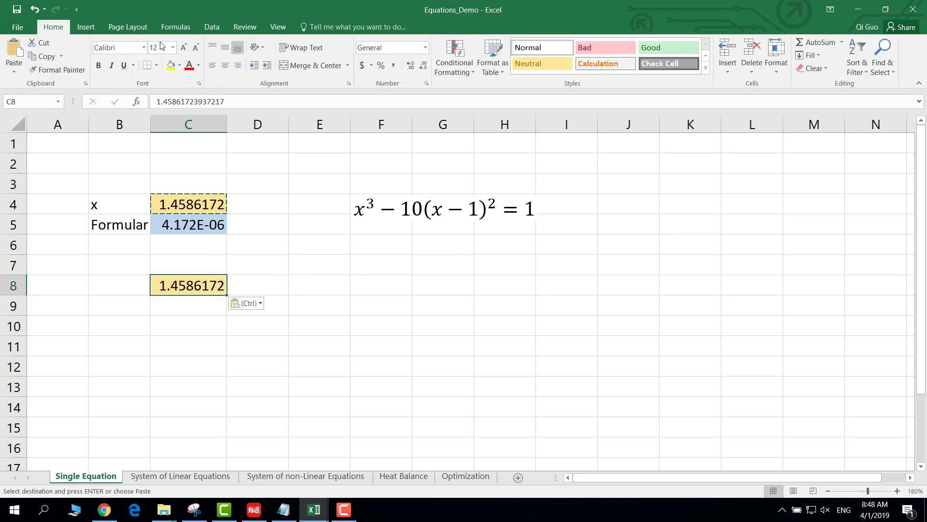
click(180, 65)
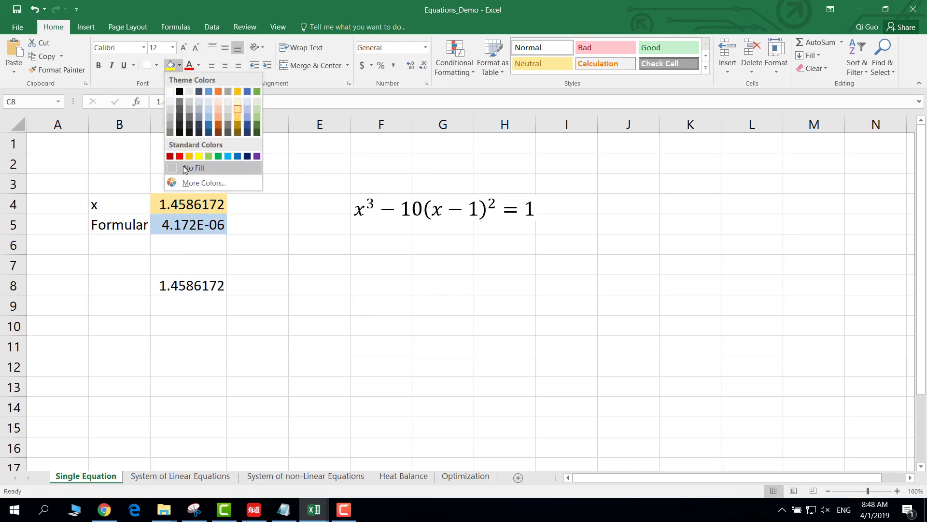
click(184, 168)
click(296, 305)
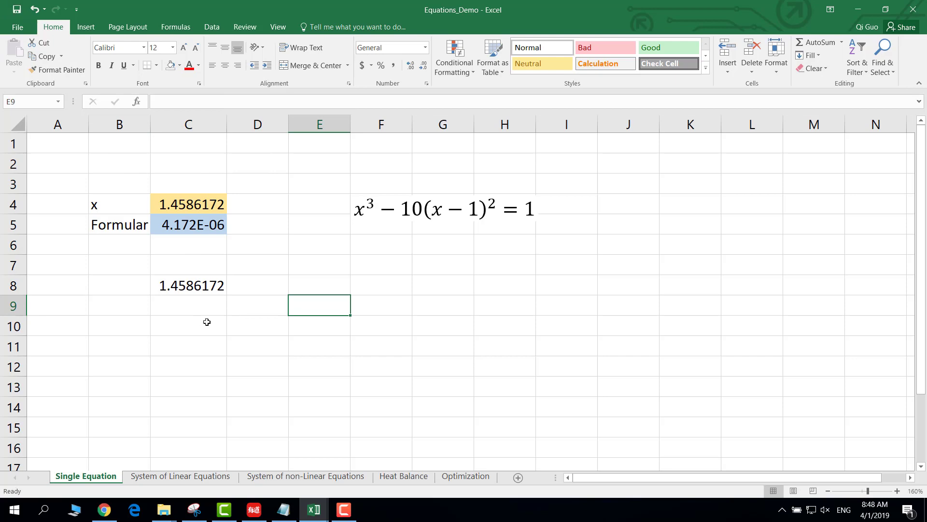
Set x in cell C4 to 10 as a new starting value.
click(215, 208)
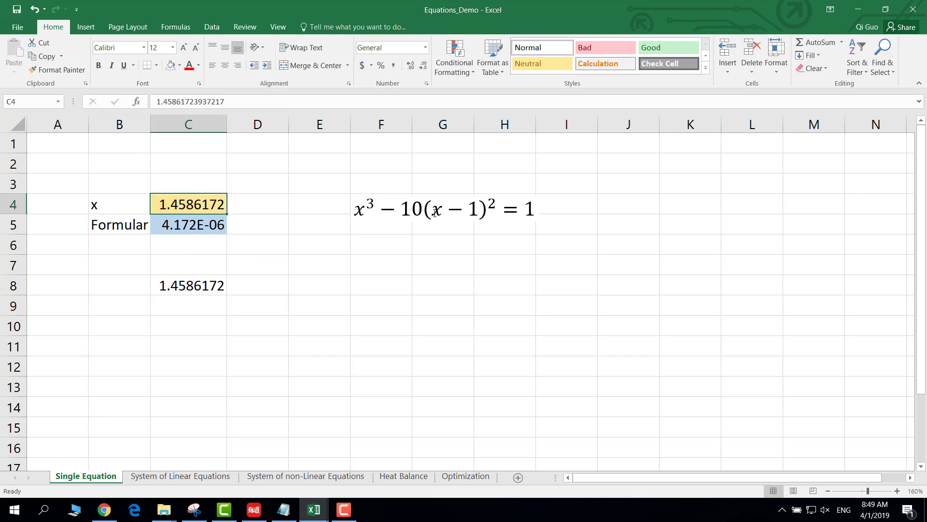
click(176, 228)
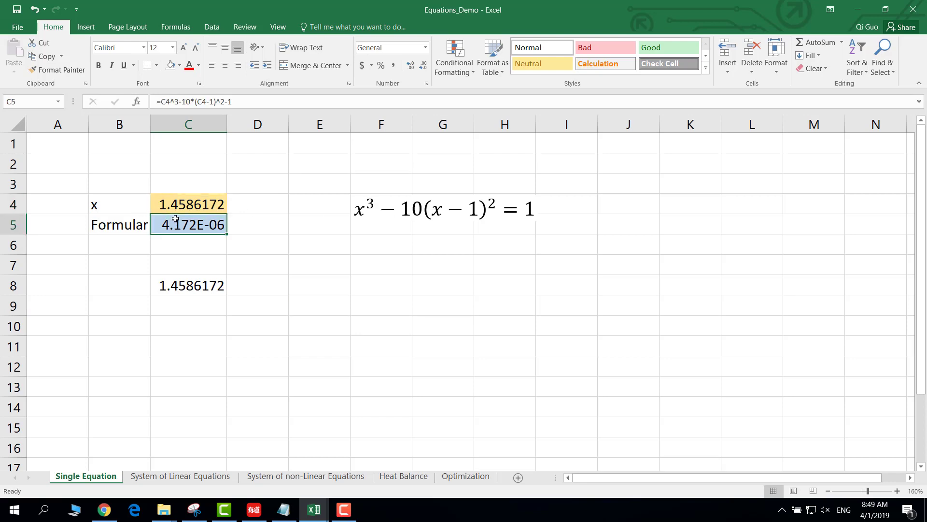
click(182, 205)
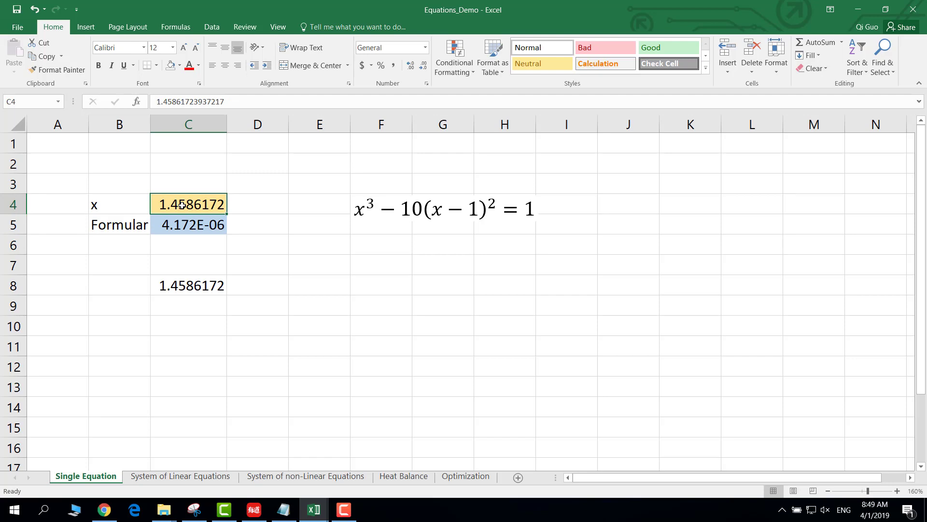
text(10)
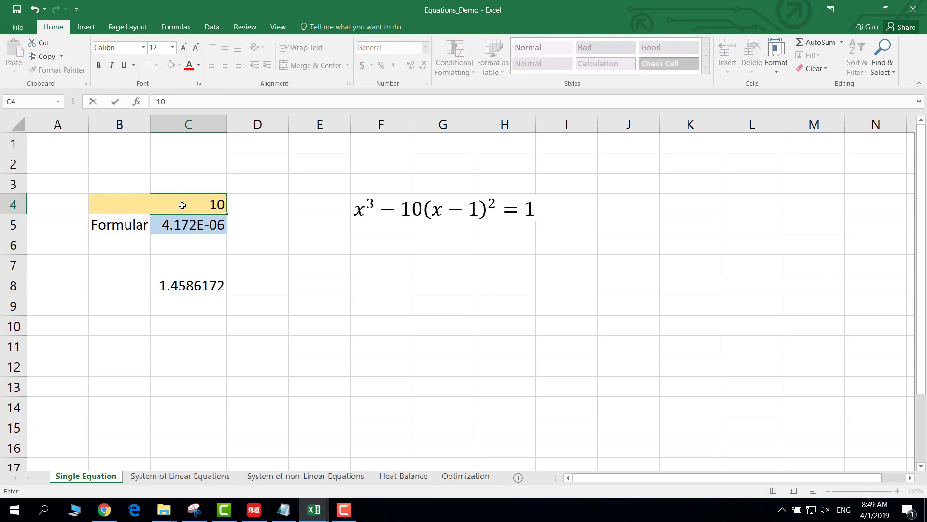
key(Return)
click(291, 309)
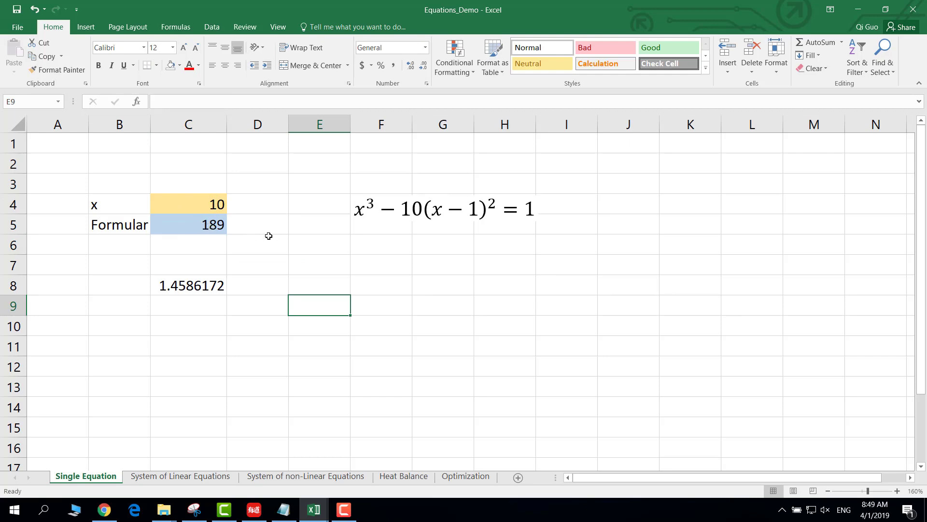
click(283, 237)
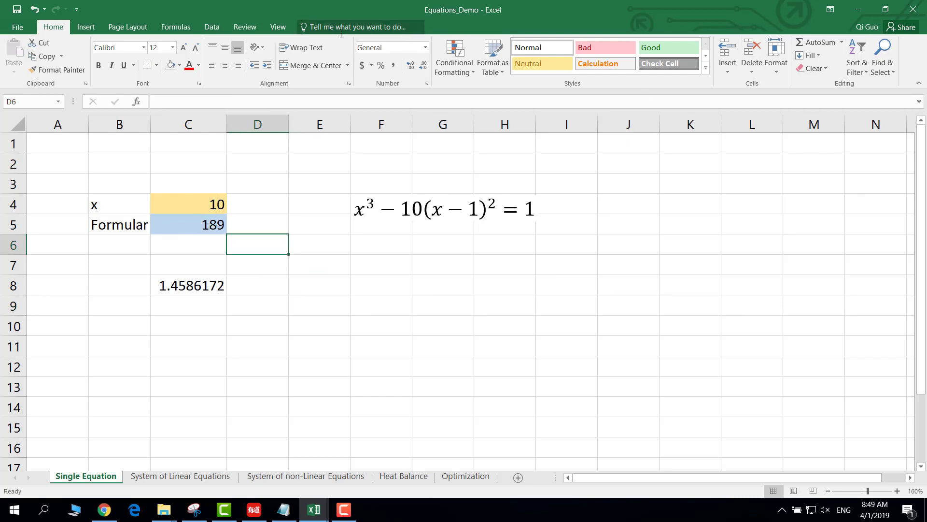
Open Solver again for another run on the equation from the new starting value.
click(211, 27)
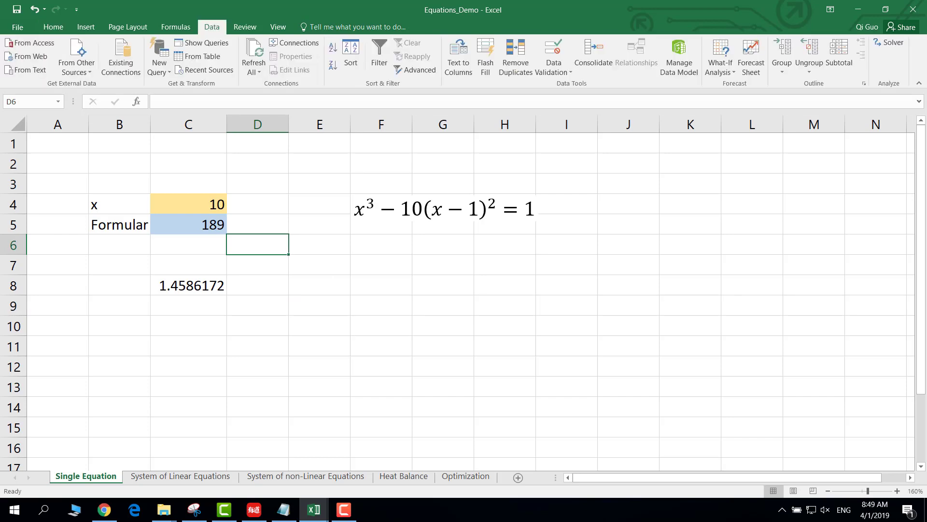
click(899, 47)
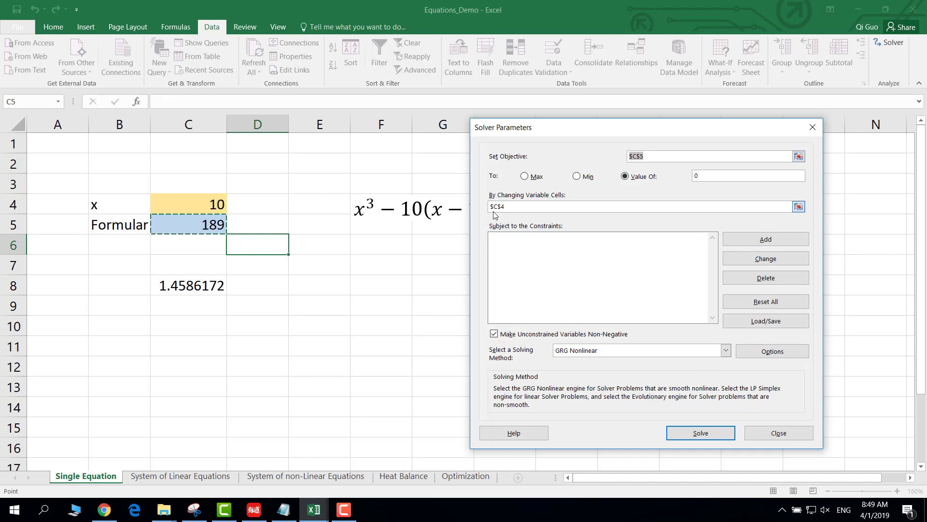
Run Solver with C5 as the objective at value 0 and C4 as the changing cell, and keep the solution.
click(659, 155)
click(577, 207)
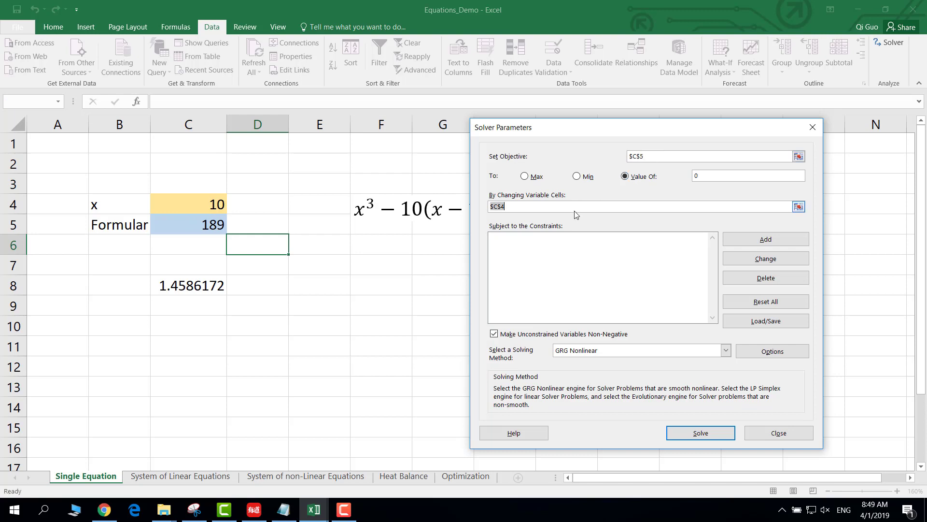
click(565, 207)
click(699, 434)
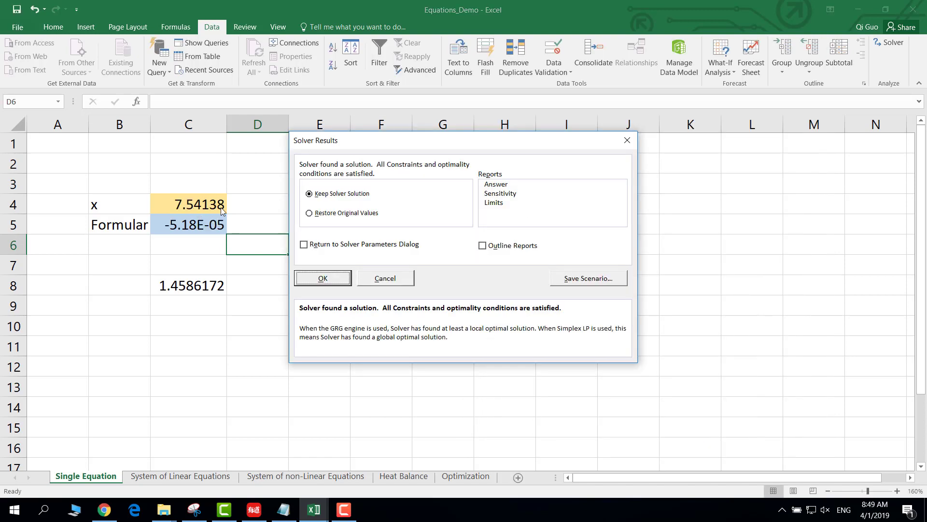
click(338, 280)
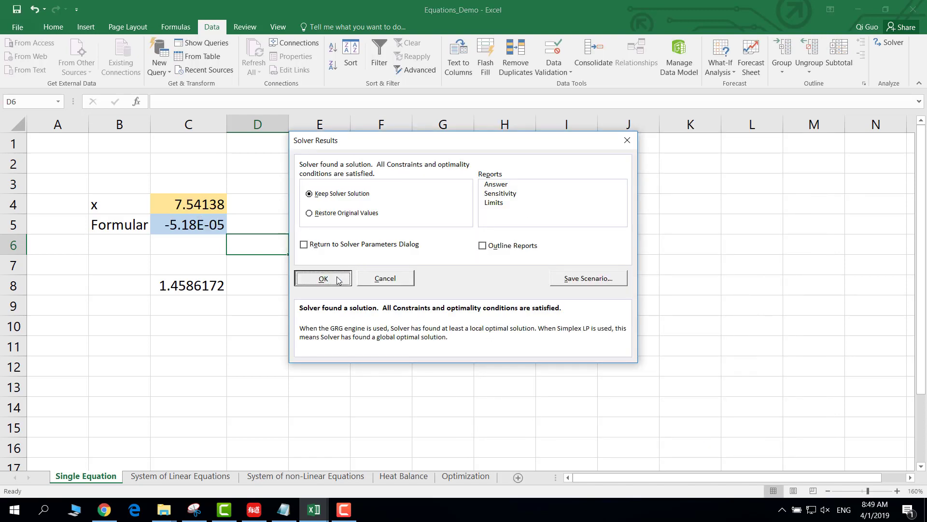
Copy the solved x from C4 into C9 as values only and save the workbook.
click(191, 229)
click(189, 203)
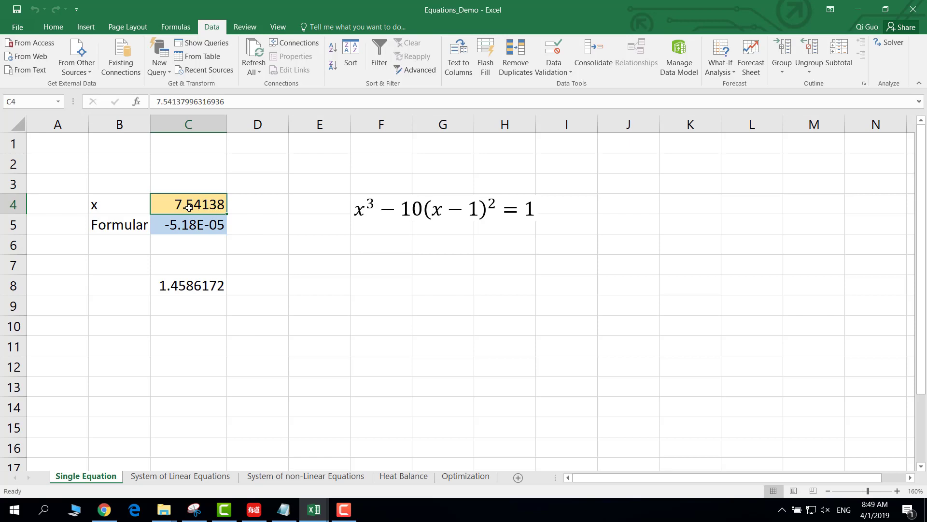
key(ctrl+c)
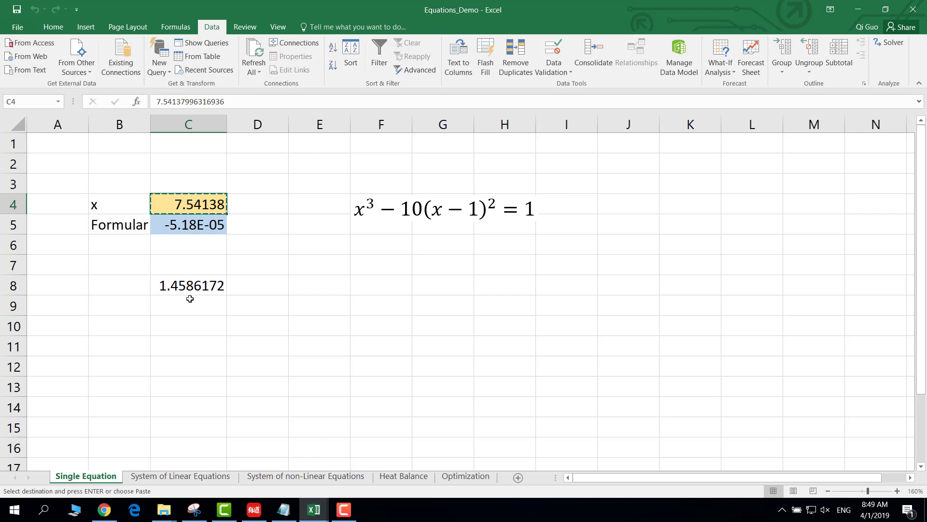
click(191, 302)
key(ctrl+v)
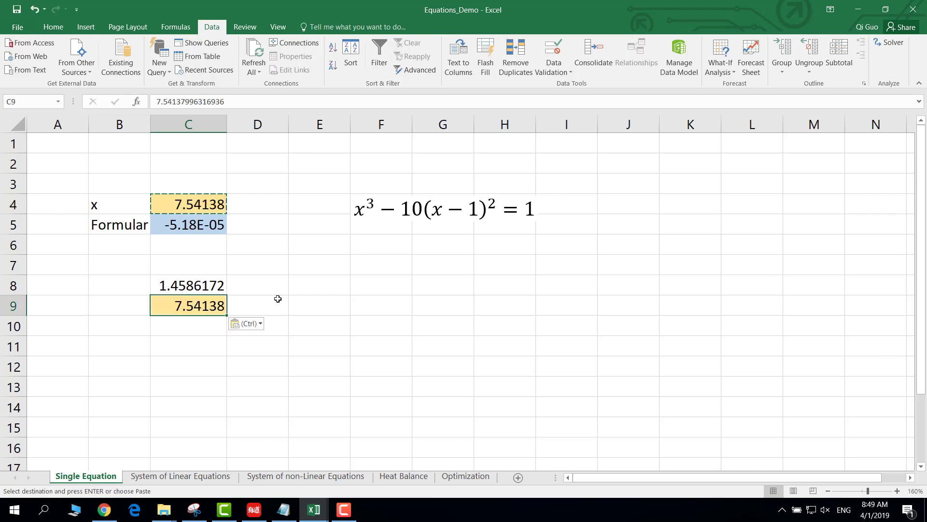
click(263, 324)
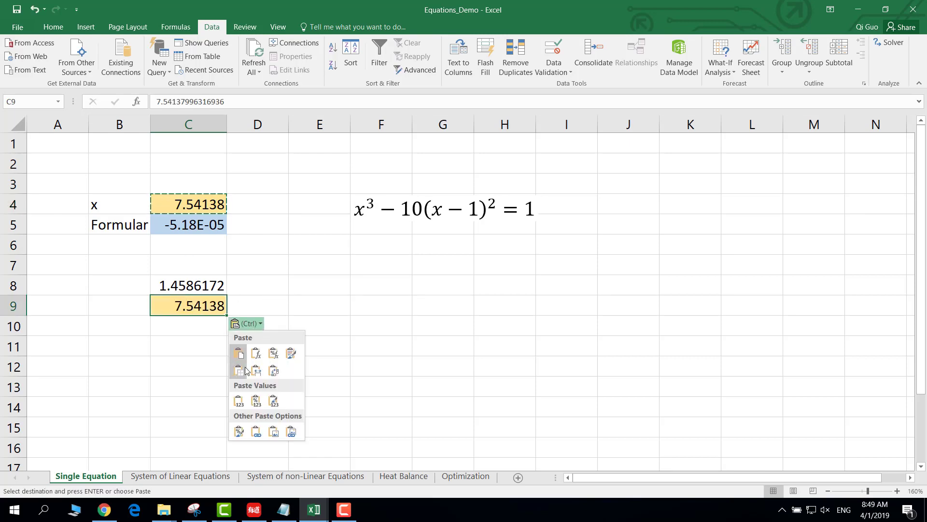
click(239, 400)
click(260, 277)
key(Left)
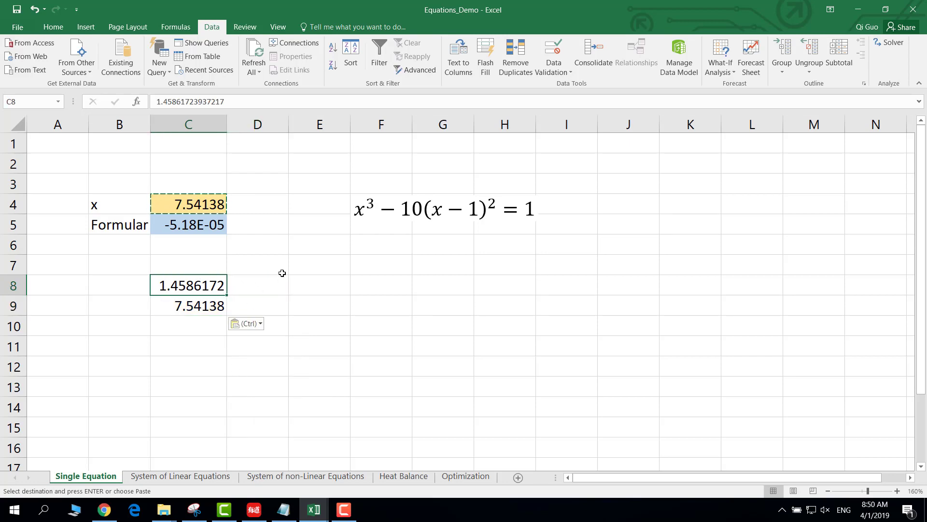
click(282, 272)
click(17, 9)
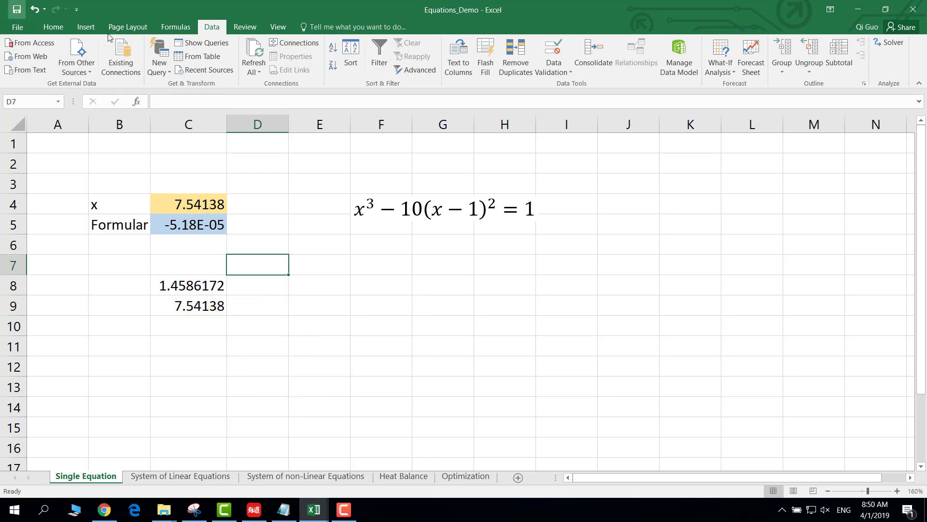
Try x = 1 in C4 and record the root 1 in C10 below the other solutions.
click(199, 203)
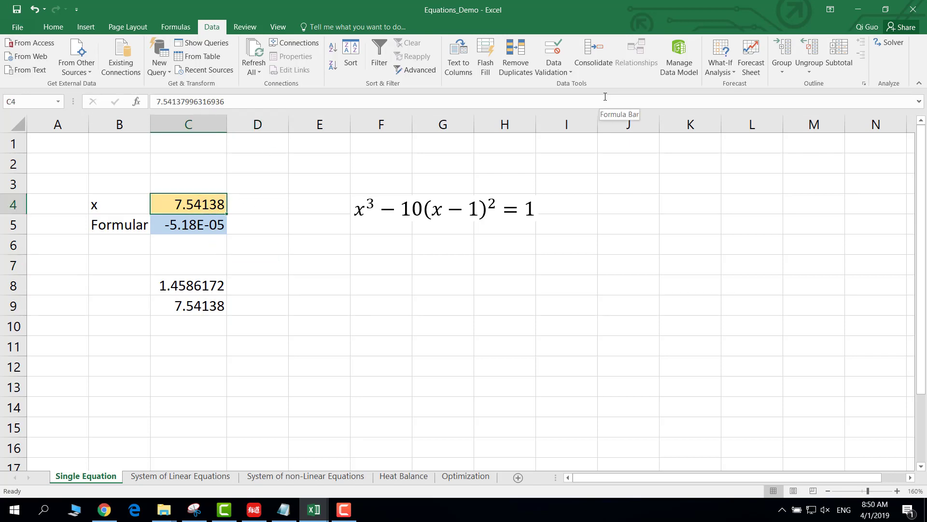
text(1)
key(Return)
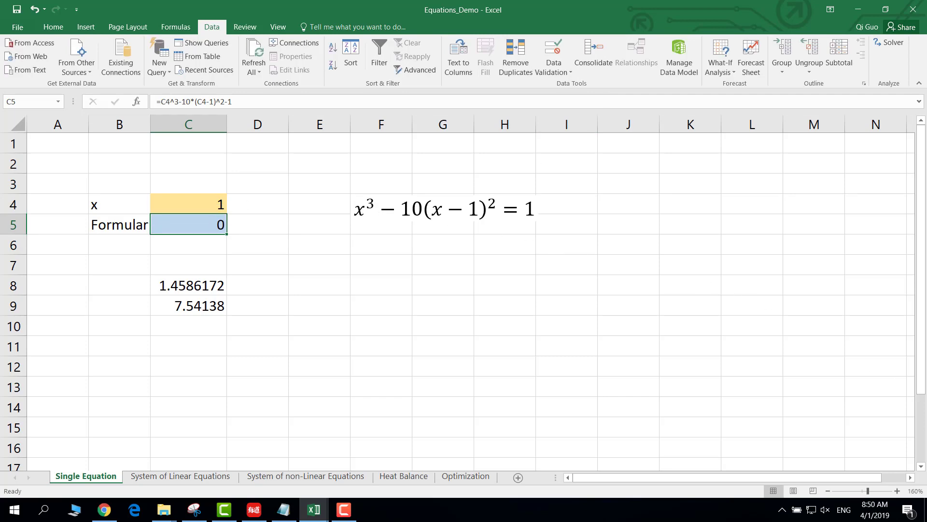
click(263, 244)
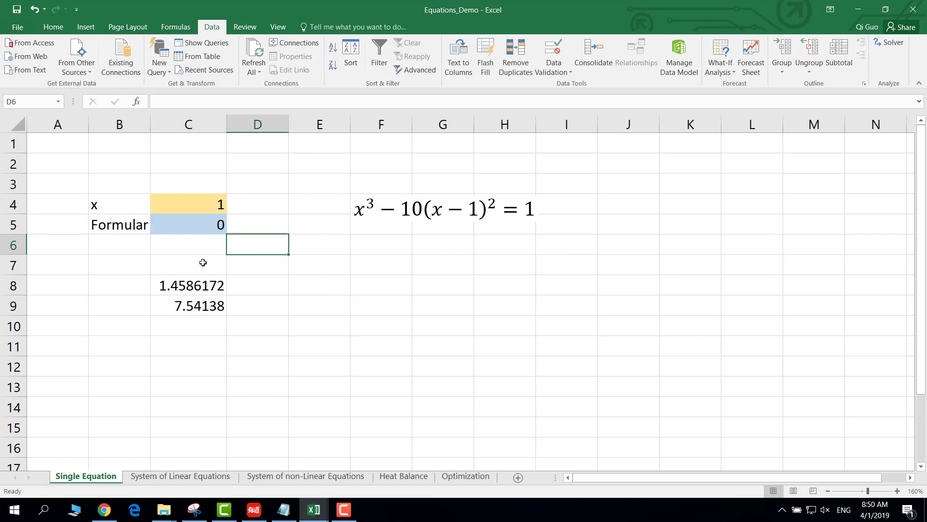
click(197, 327)
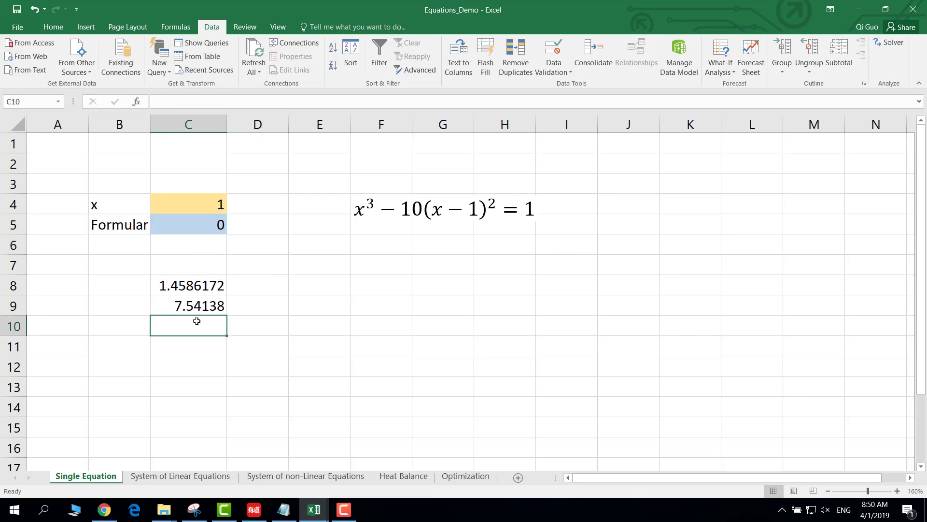
text(1)
key(Return)
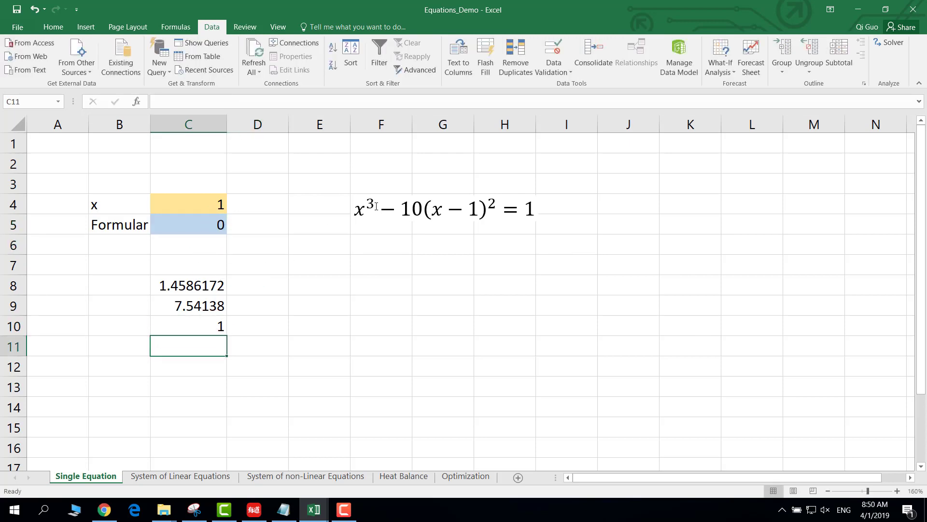
Set the starting x in C4 to 0, run Solver again with the same settings and keep the solution.
click(210, 208)
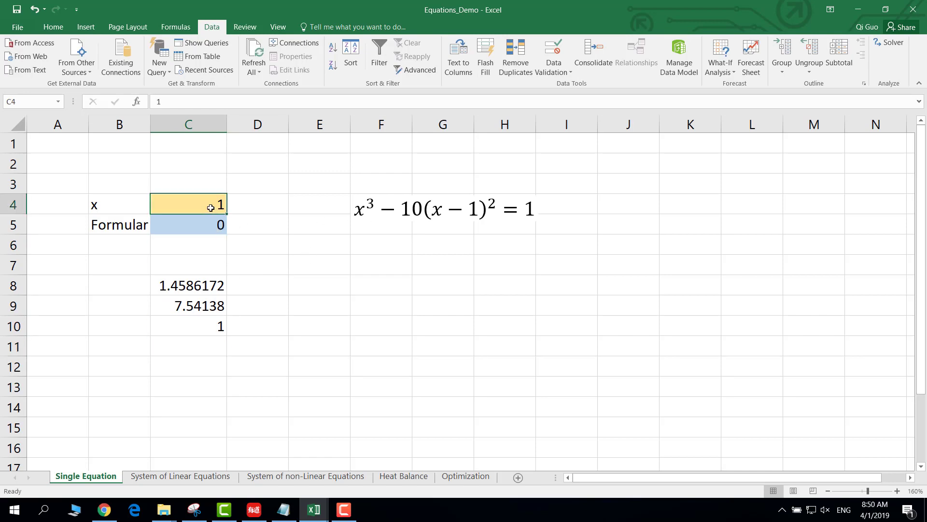
text(0)
key(Return)
click(369, 301)
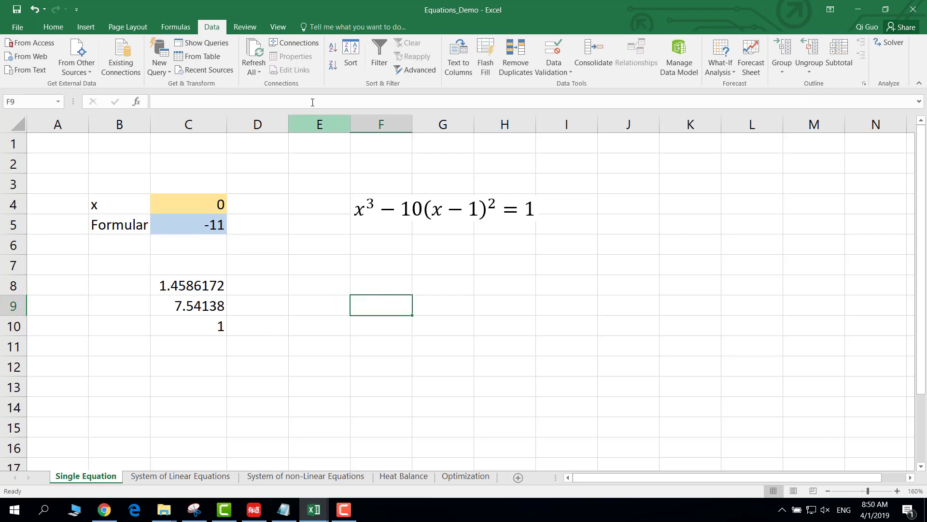
click(891, 44)
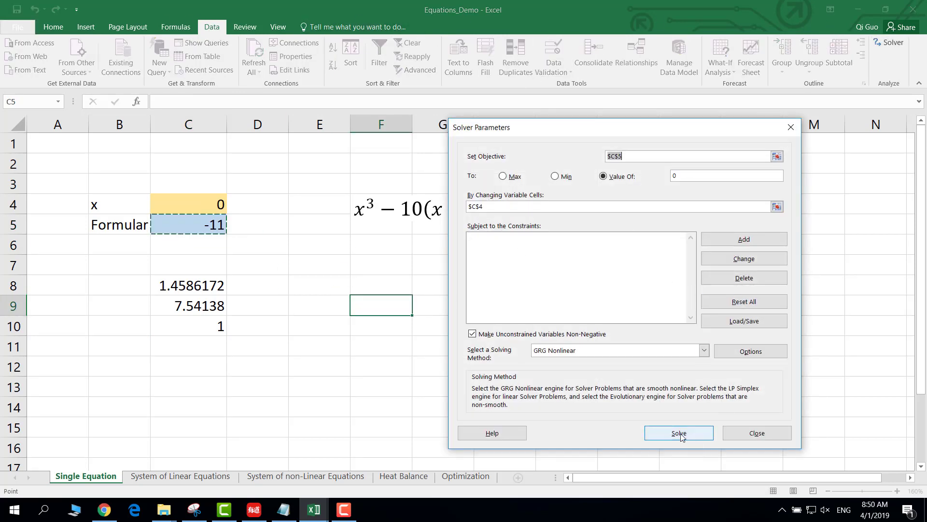
click(679, 432)
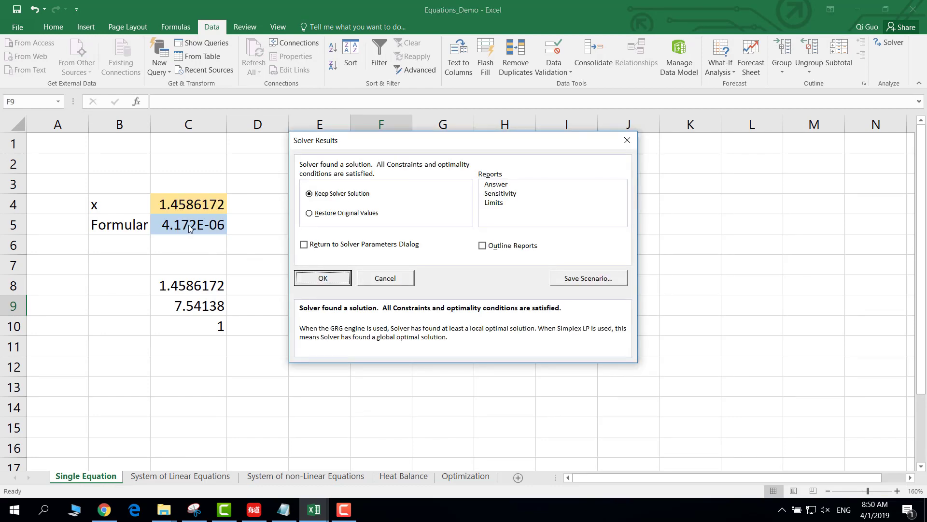
click(330, 279)
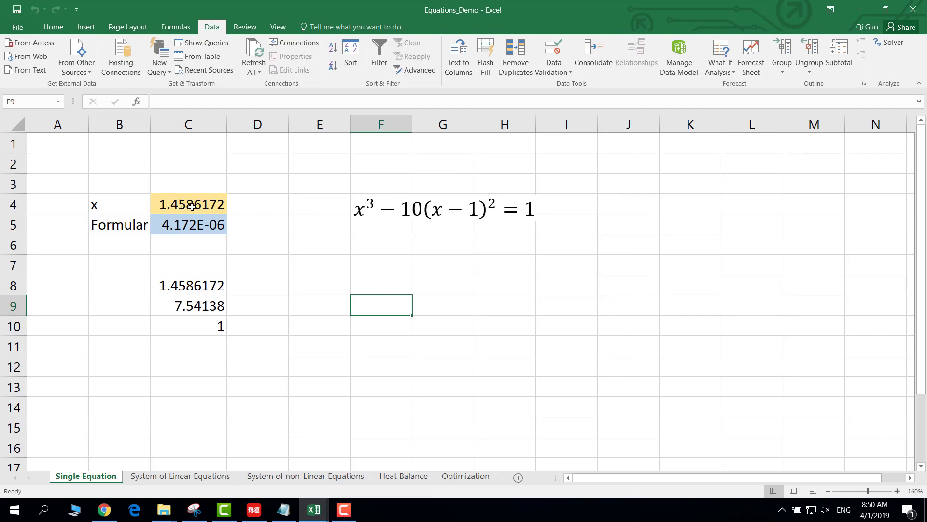
Save the workbook and switch to the System of Linear Equations sheet.
click(323, 258)
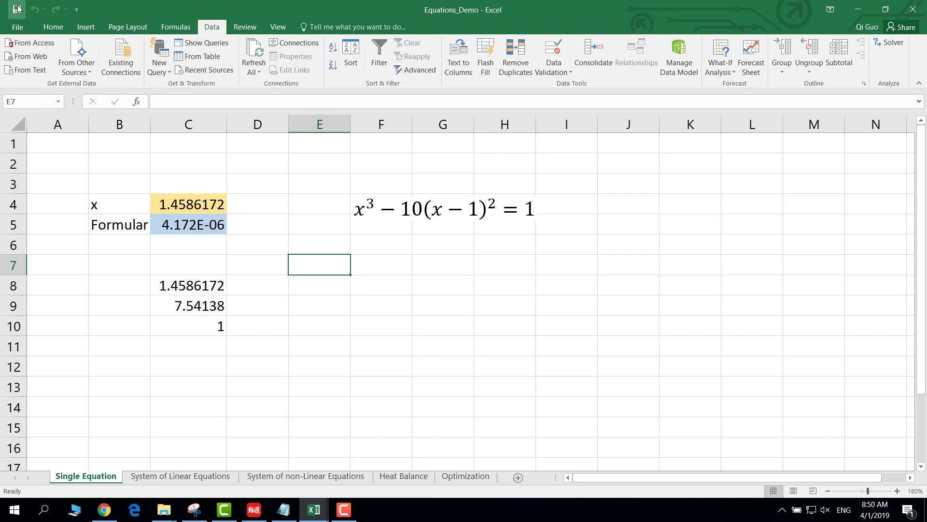
click(17, 9)
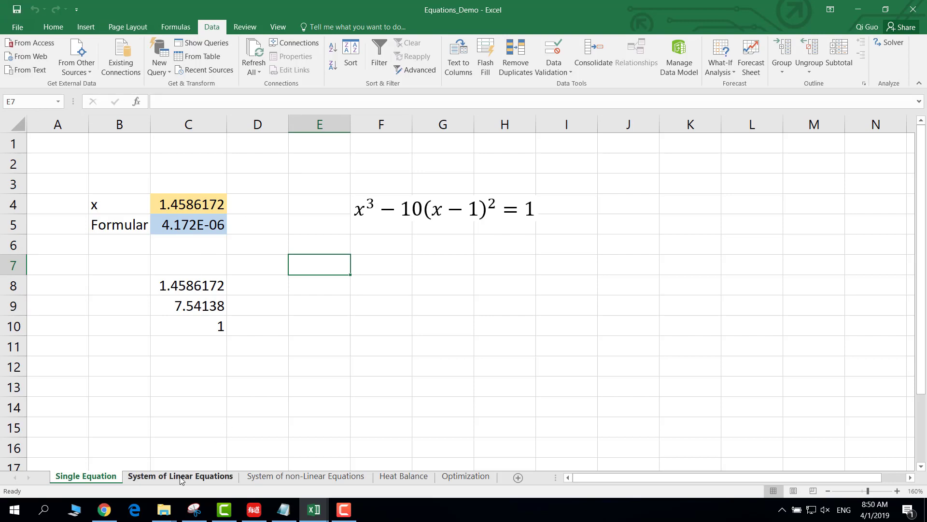
drag(192, 286, 189, 321)
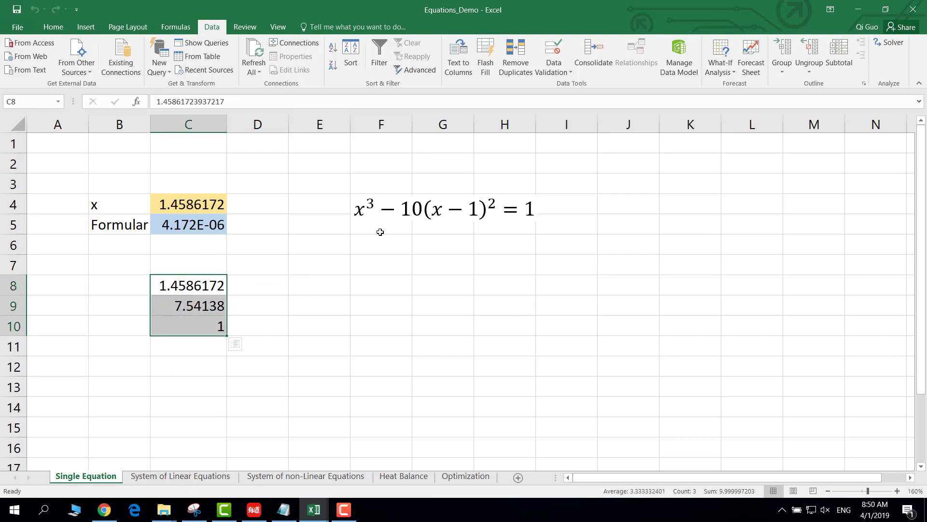
click(346, 322)
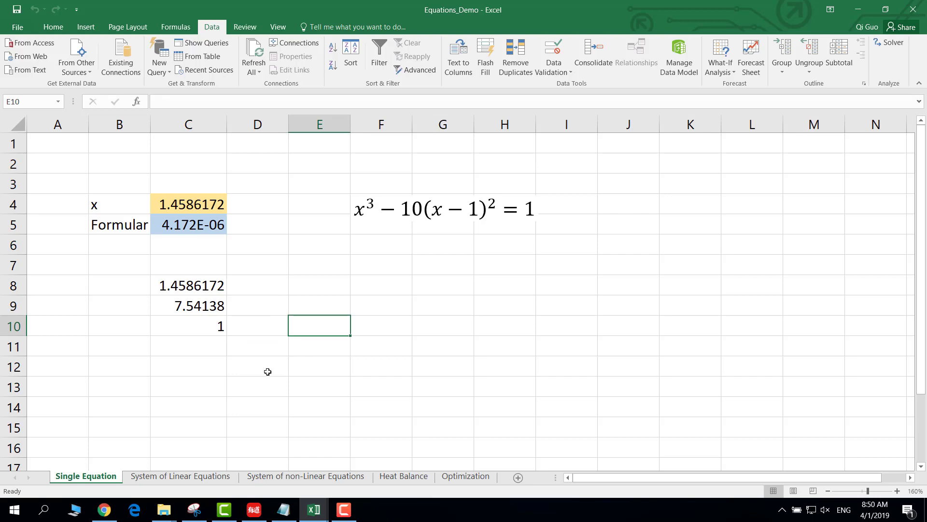
click(197, 474)
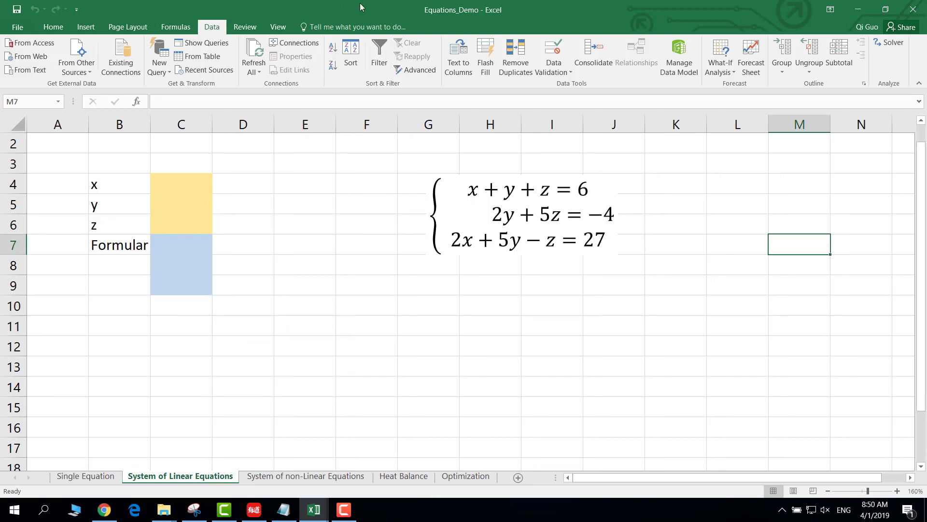
click(429, 303)
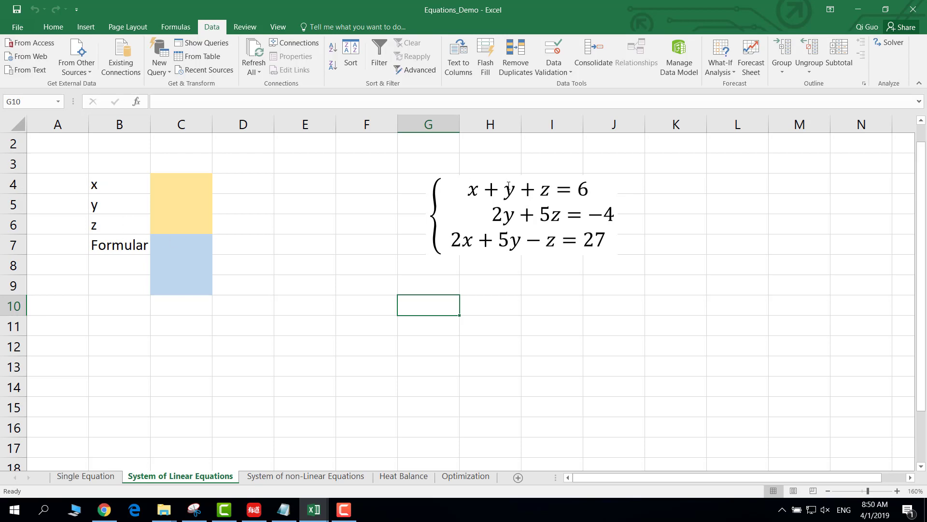
Enter the first equation in C7 as =C4+C5+C6-6.
click(196, 244)
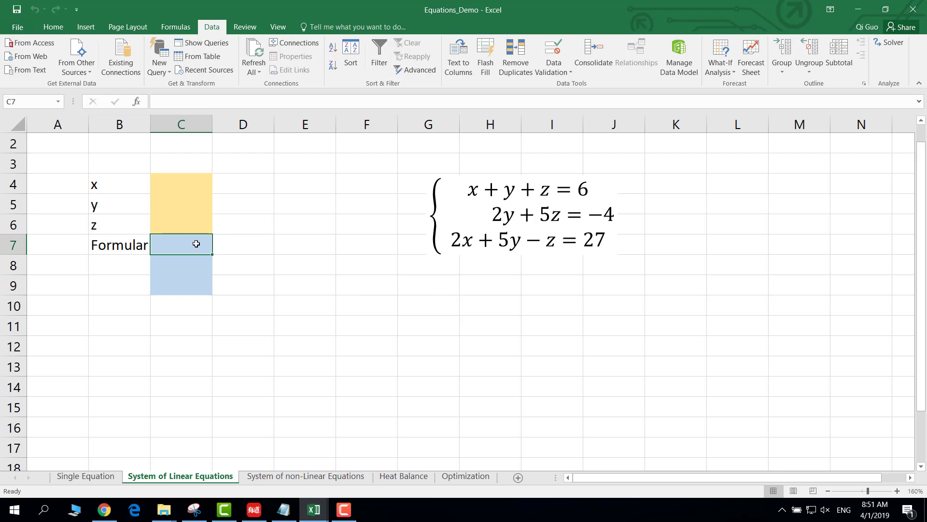
text(=)
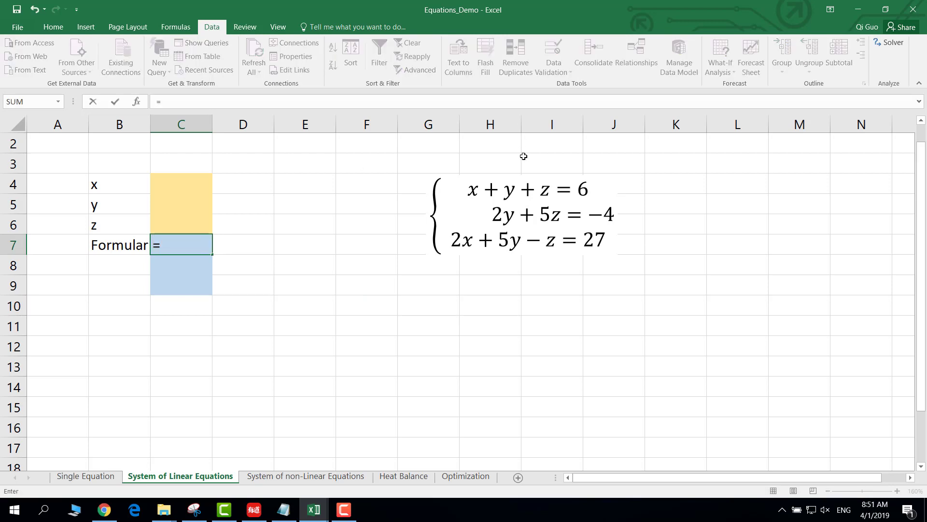
click(191, 179)
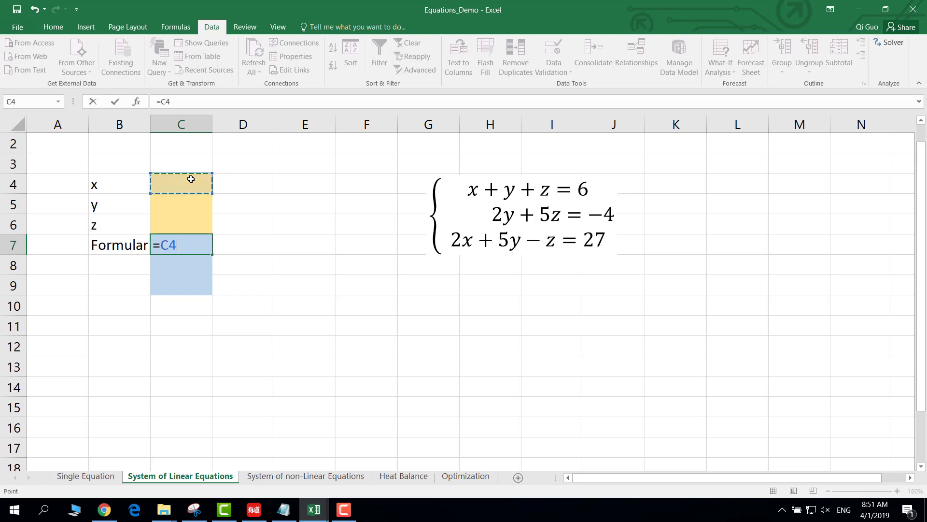
text(+)
click(187, 202)
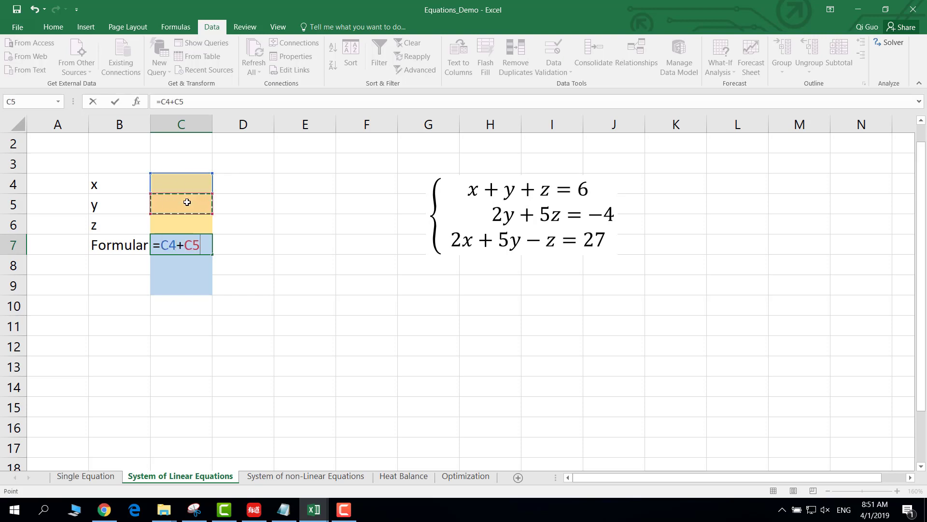
text(+)
click(190, 221)
text(-)
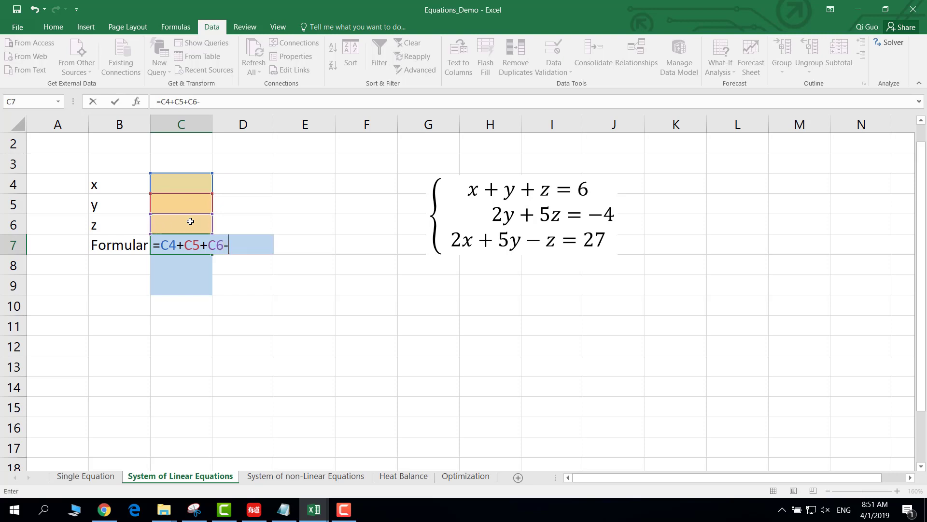
text(6)
key(Return)
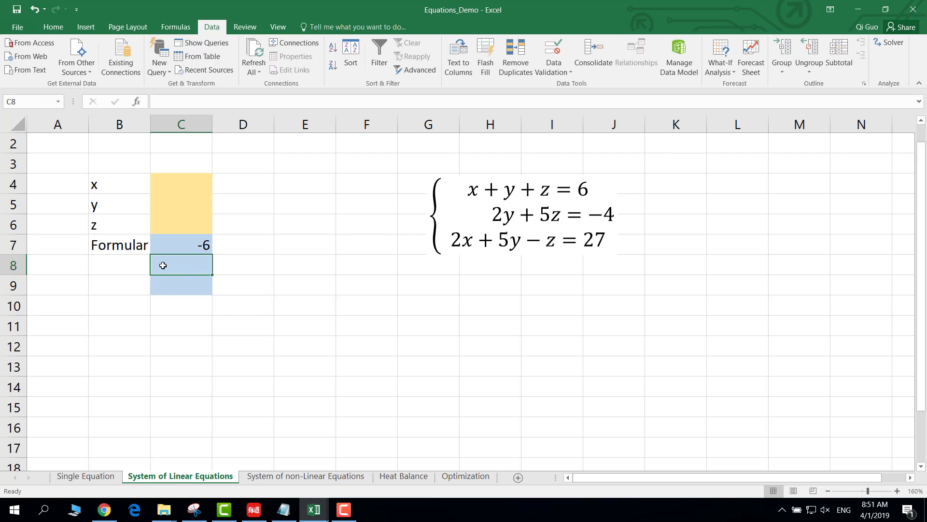
Enter the second equation in C8 as =2*C5+5*C6+4.
text(=)
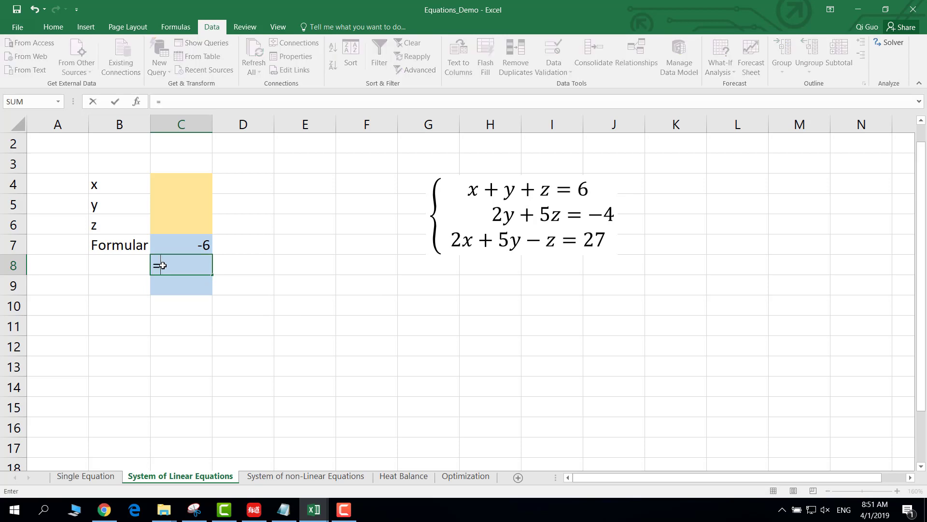
text(2*)
click(180, 207)
text(+)
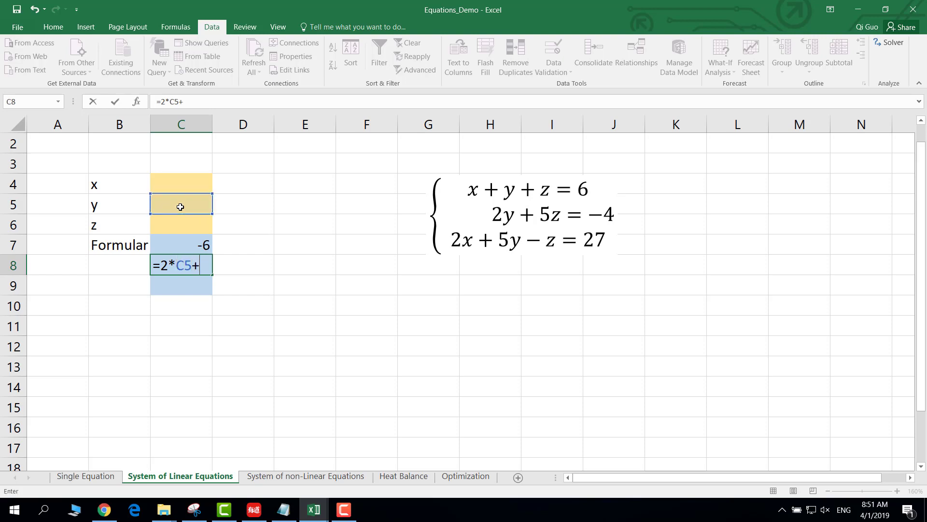
text(5*)
click(186, 226)
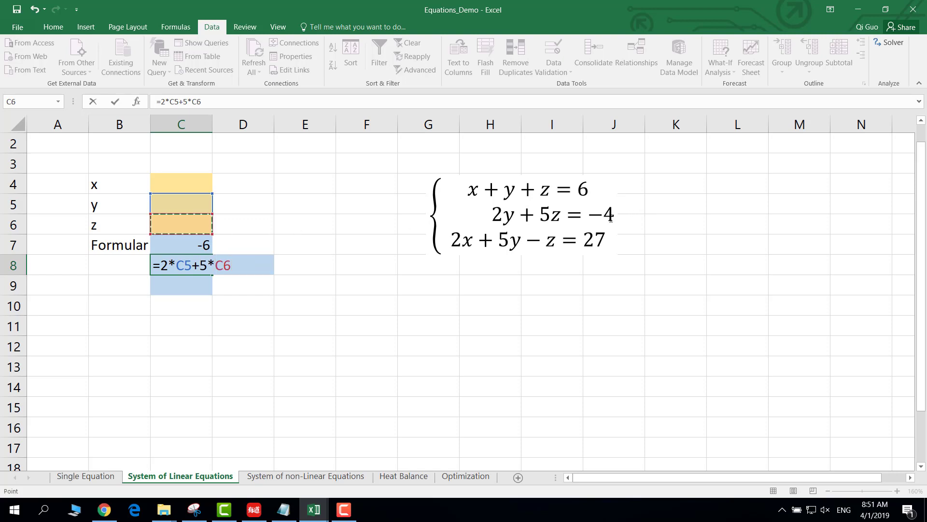
text(+4)
key(Return)
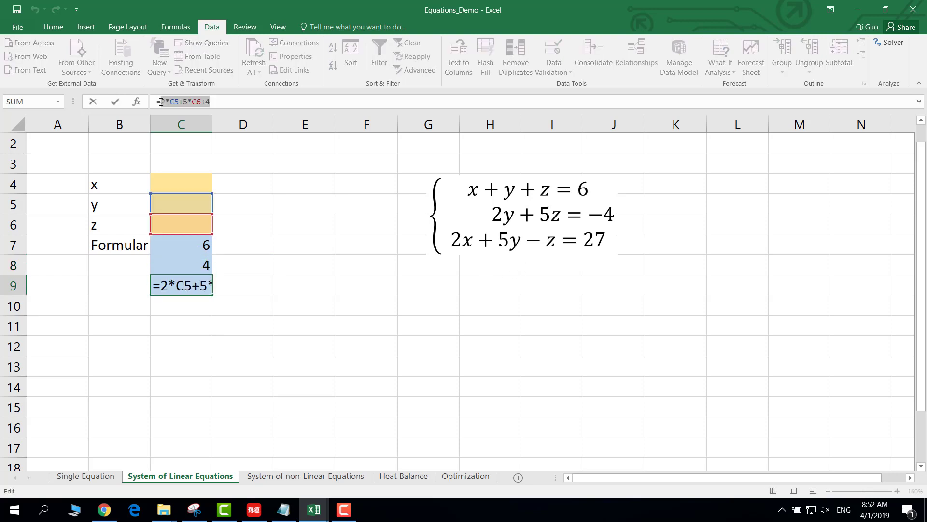
Enter the third equation in C9 as =2*C4+5*C5-C6-27.
text(2)
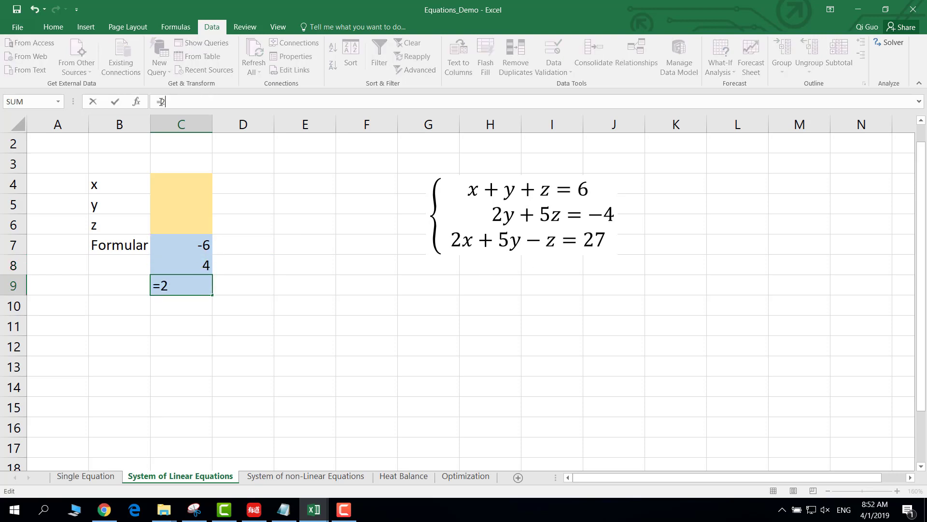
text(*)
click(190, 184)
text(+)
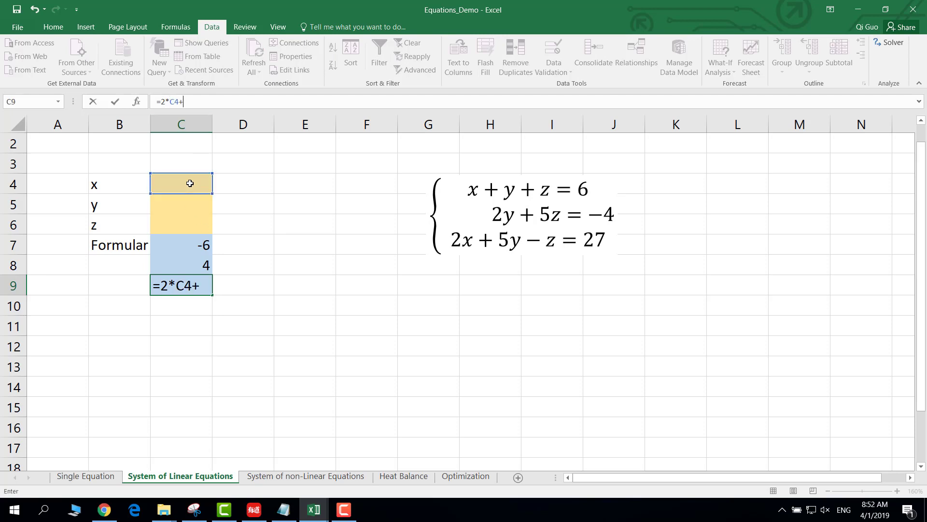
text(5*)
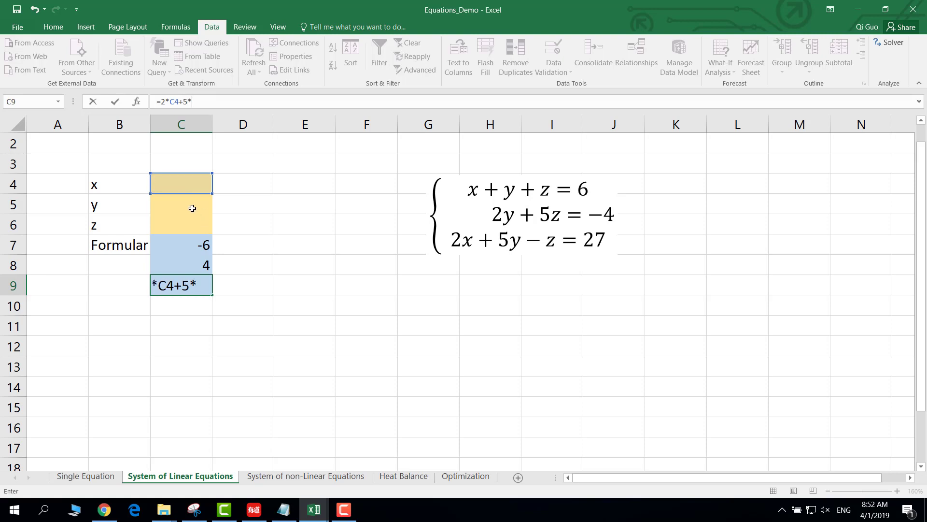
click(192, 208)
text(-)
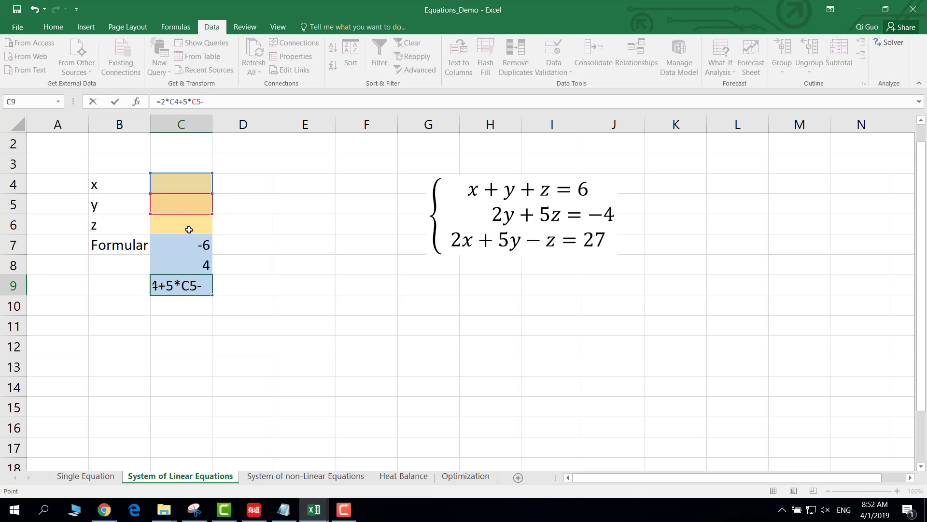
click(189, 230)
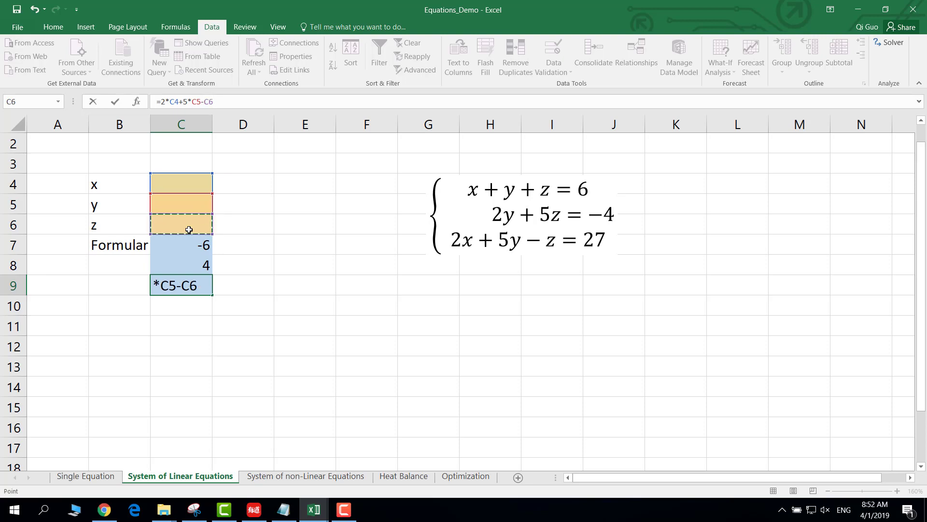
text(-27)
key(Return)
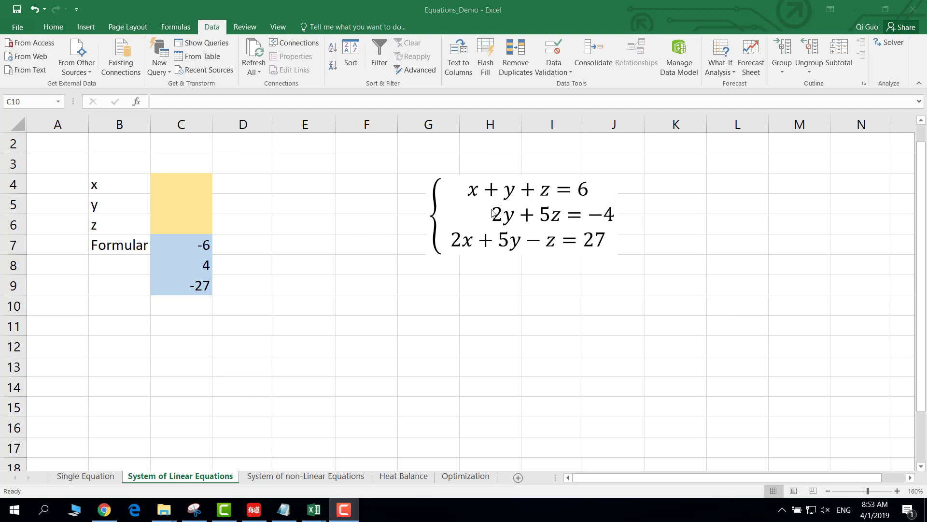
Set up Solver with objective cell C7 at a value of 0 and C4:C6 as the changing variable cells.
click(248, 201)
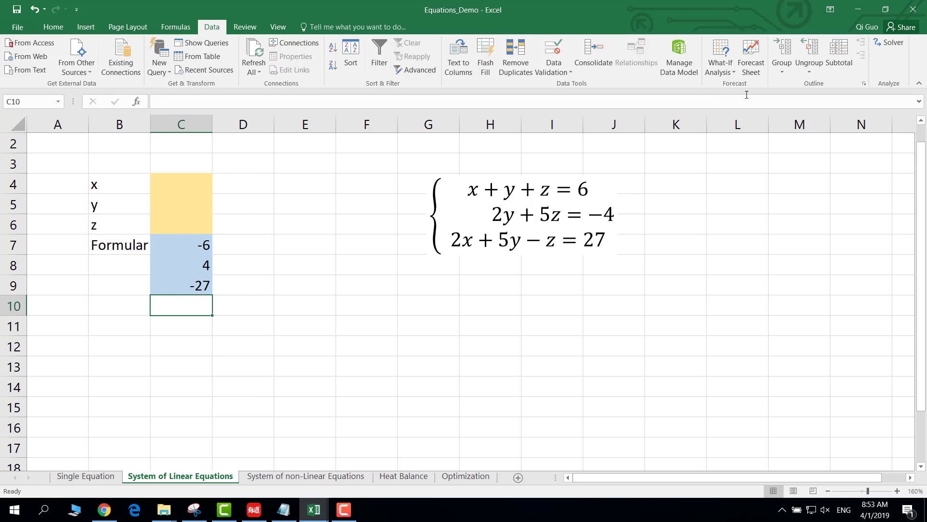
click(891, 43)
drag(592, 133, 598, 277)
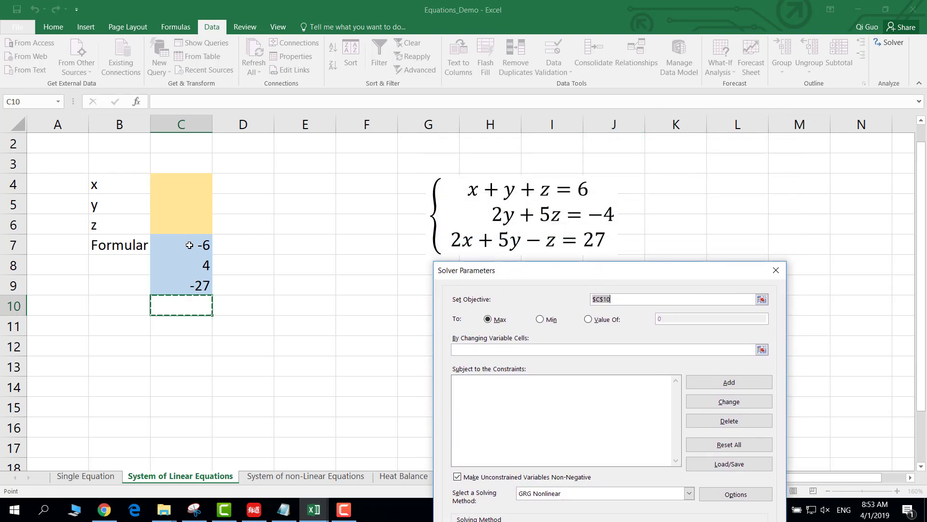
click(189, 244)
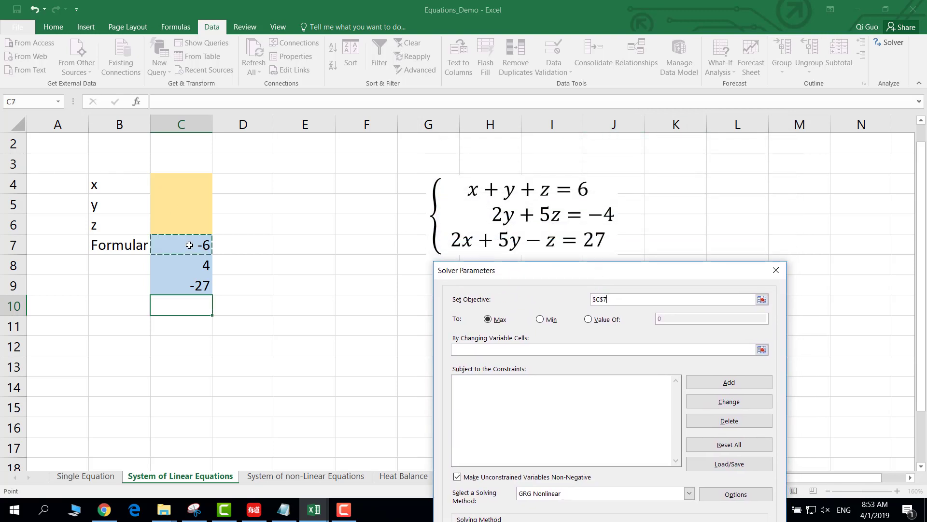
click(589, 319)
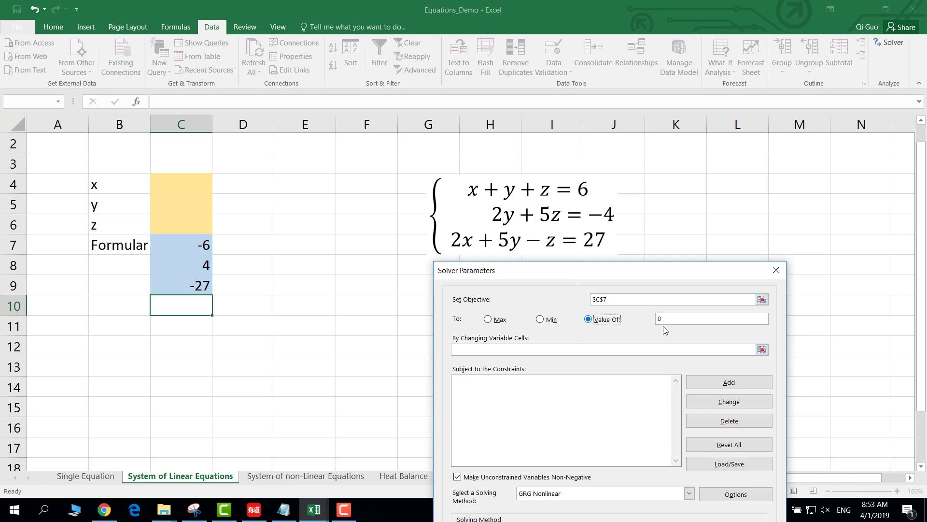
click(521, 349)
drag(170, 181, 173, 226)
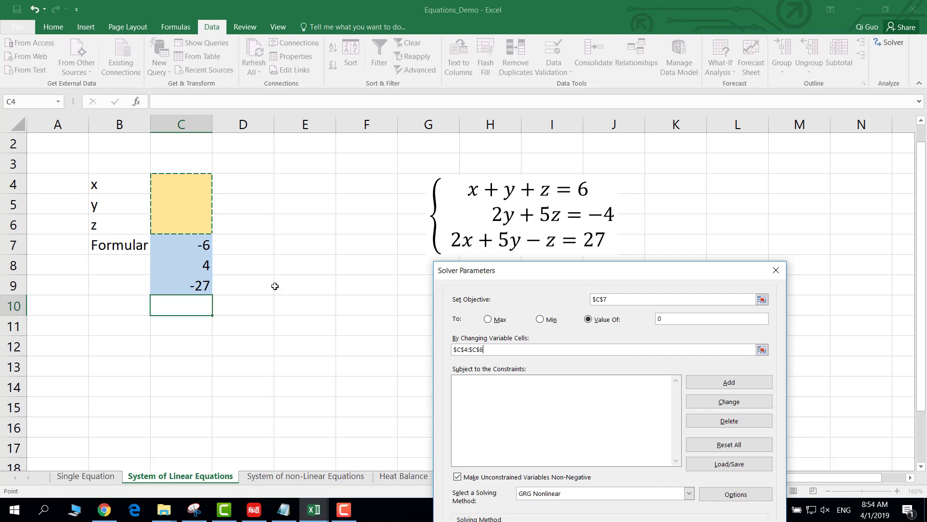
Add a Solver constraint that makes cell C8 equal to 0.
click(518, 383)
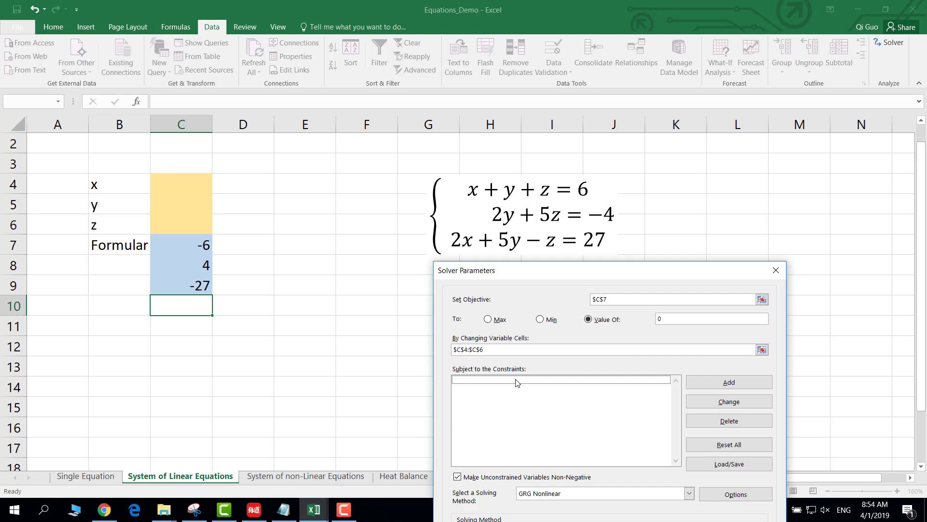
click(711, 384)
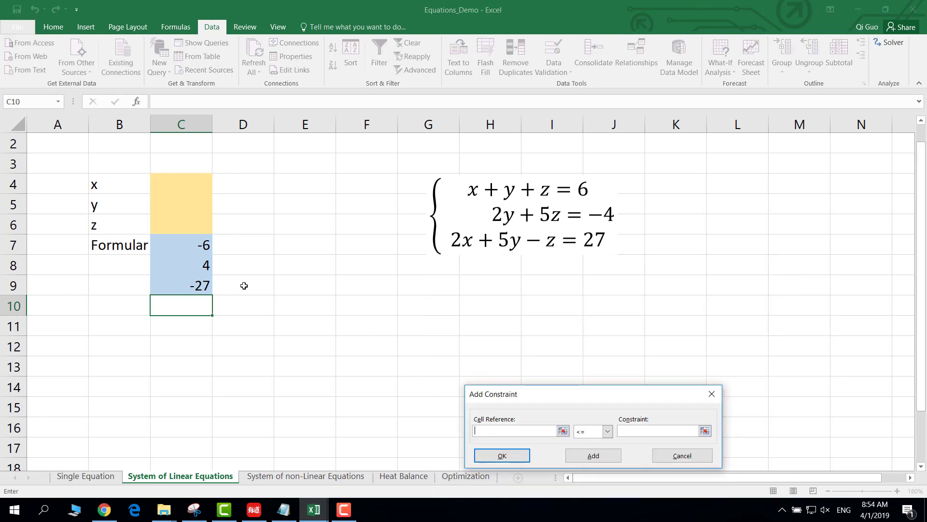
click(182, 261)
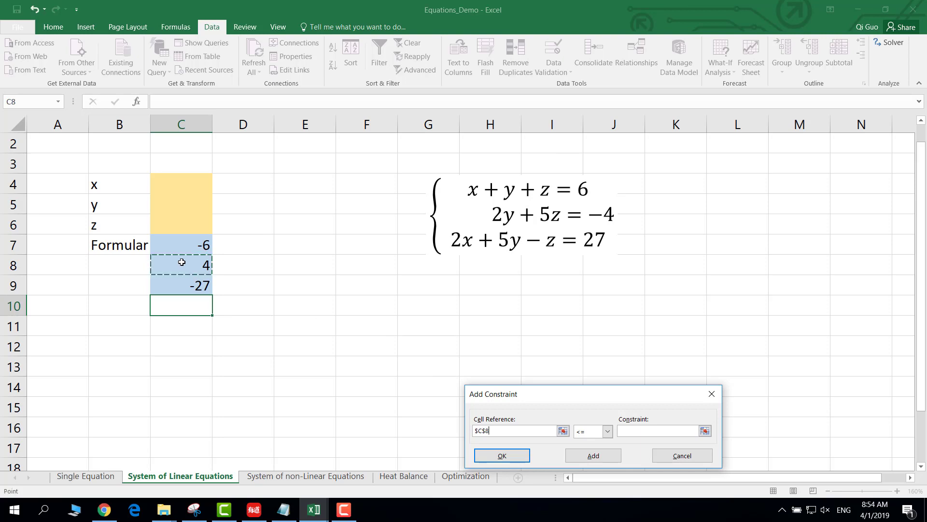
click(607, 431)
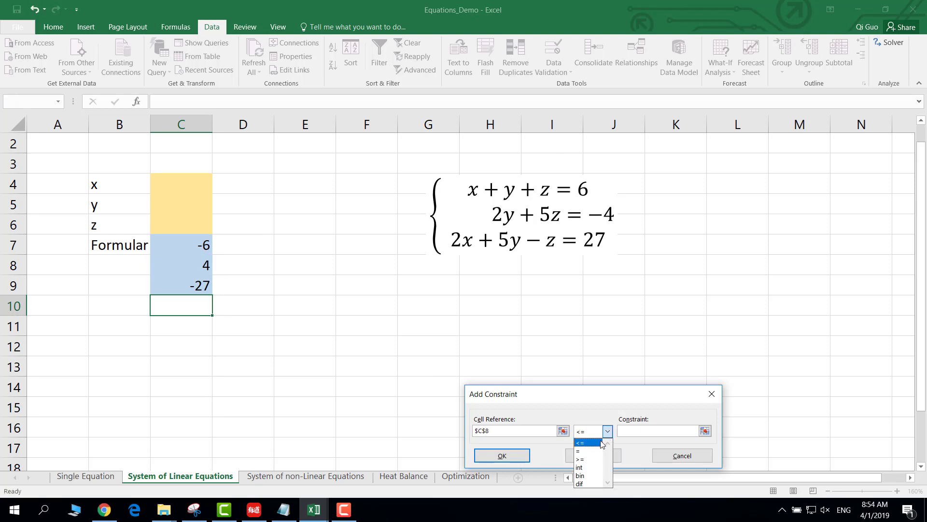
click(593, 451)
click(636, 434)
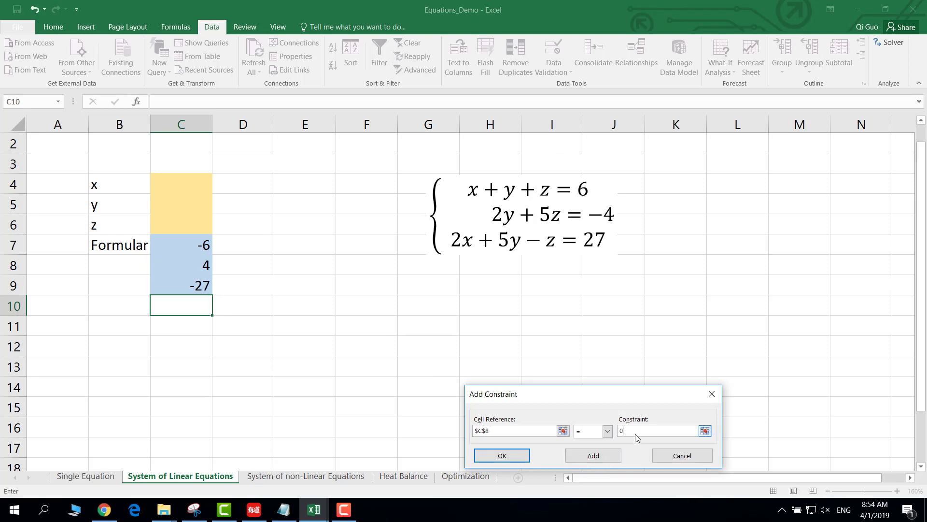
text(0)
click(589, 456)
Add a second constraint that makes C9 equal to 0 and return to the Solver parameters.
click(183, 282)
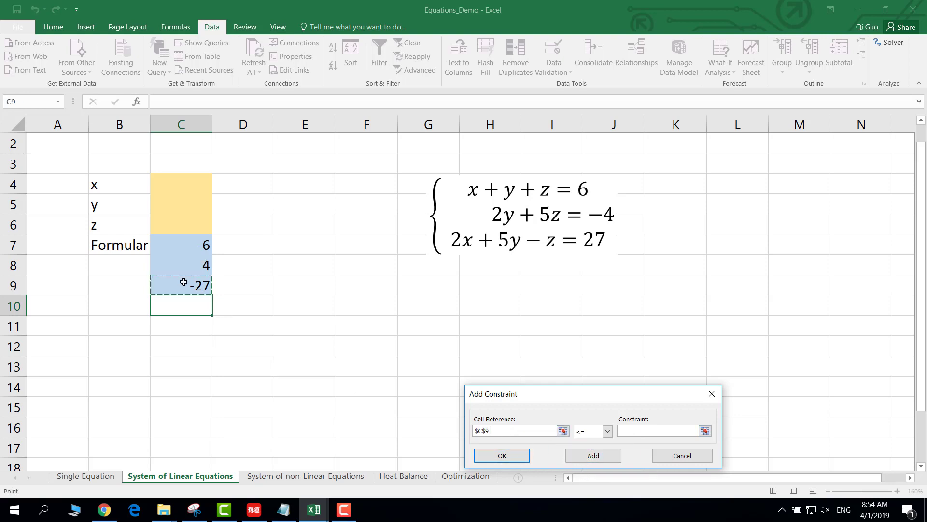
click(607, 431)
click(599, 451)
click(637, 431)
click(524, 456)
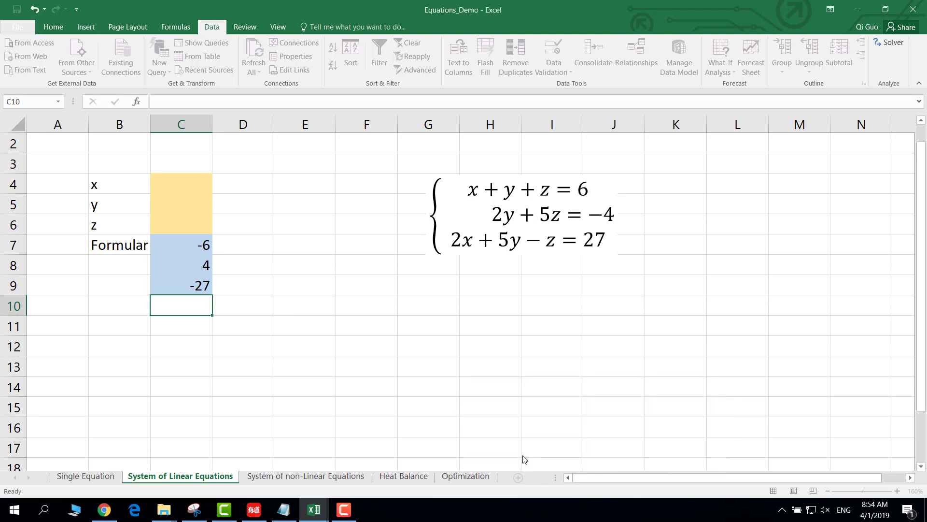
Choose Simplex LP as the Solver's solving method.
drag(516, 177, 688, 124)
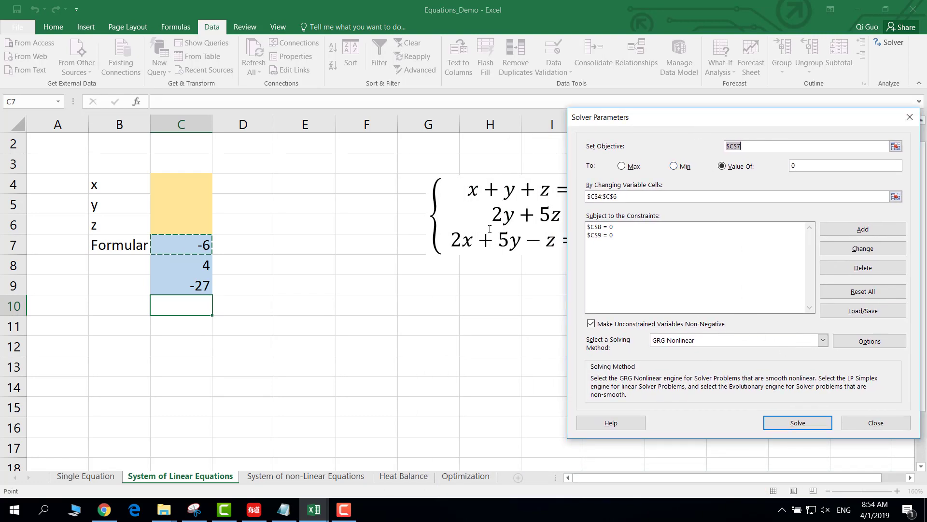
click(823, 340)
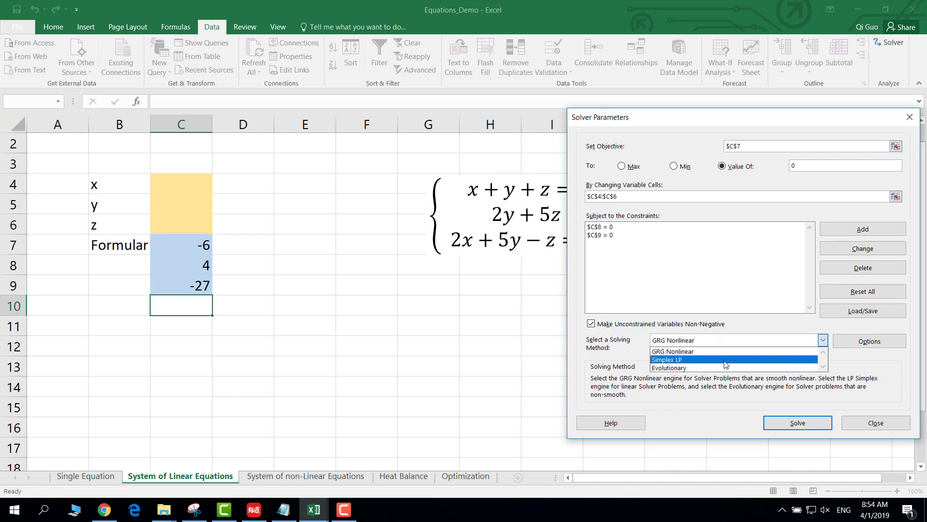
click(681, 360)
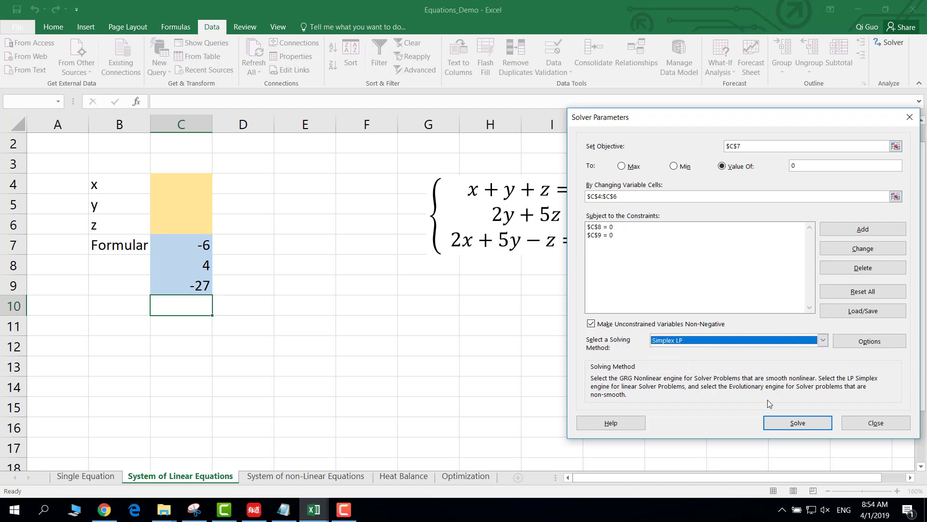
drag(754, 116, 563, 134)
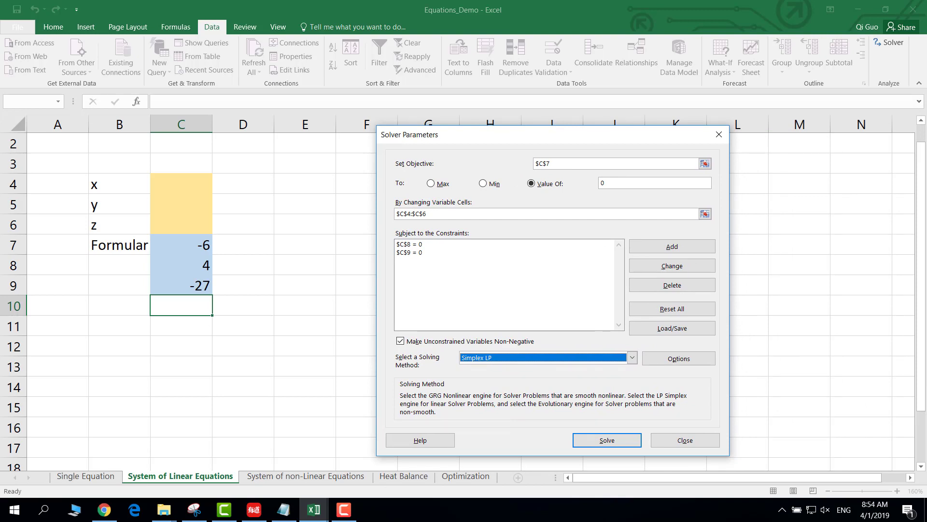
Solve the linear system with Simplex LP and keep the Solver solution in C4:C6.
key(F9)
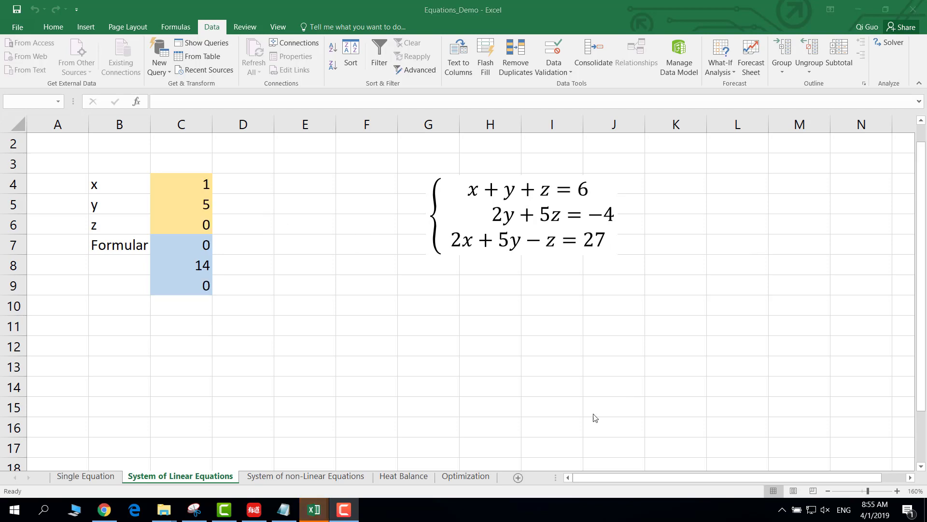
mouse_move(312, 506)
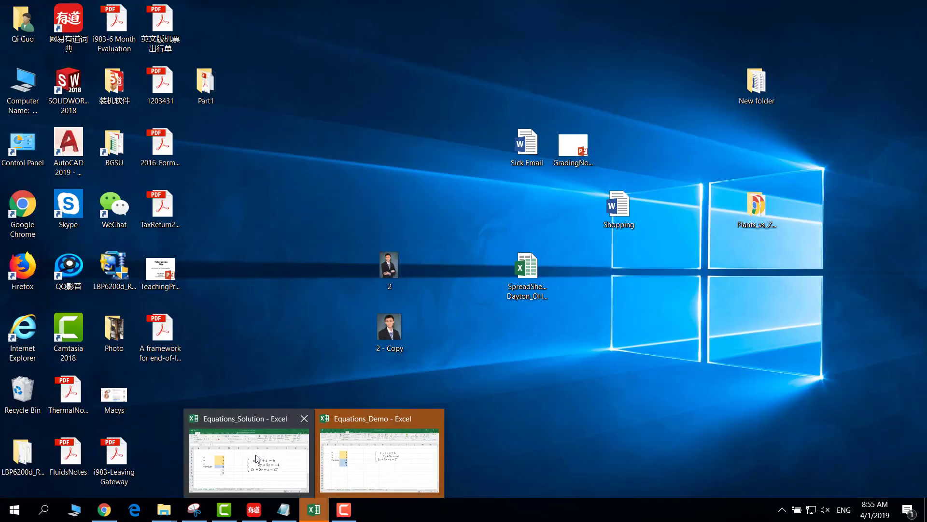
click(266, 454)
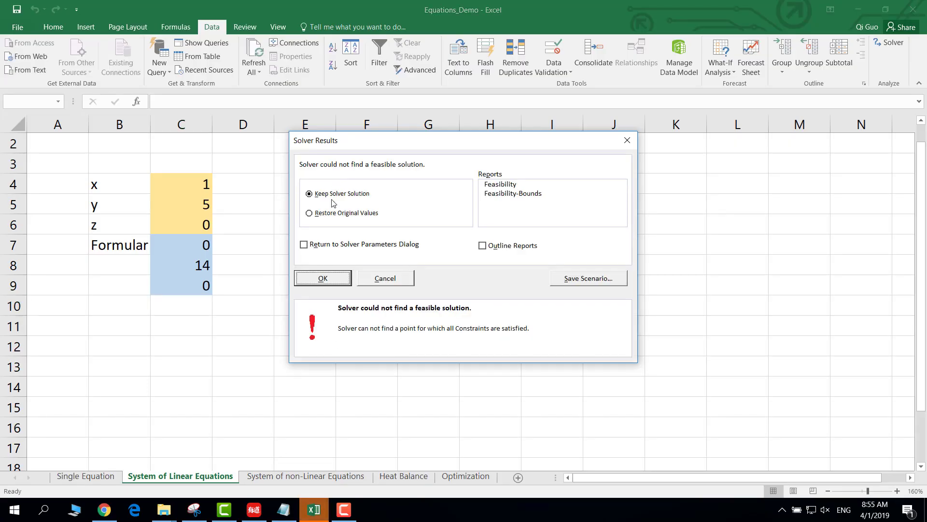
click(323, 278)
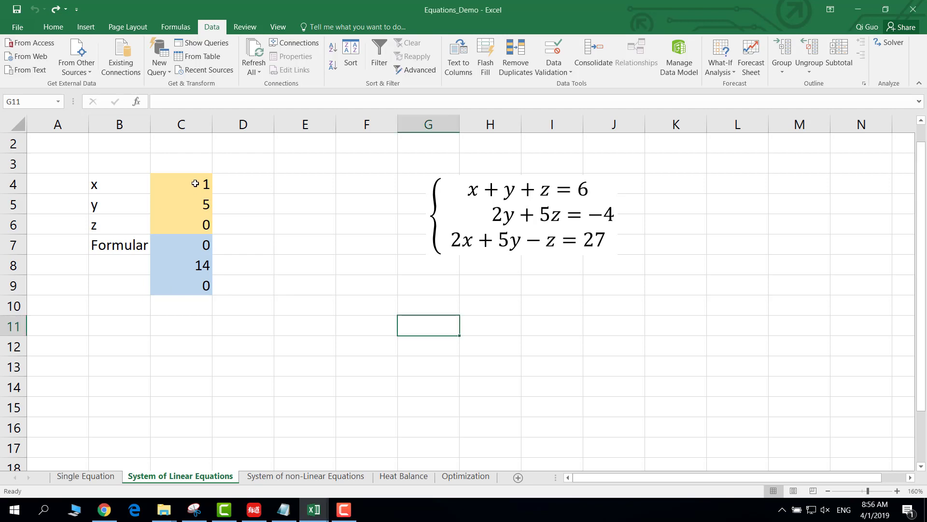
Clear the x, y and z values in C4:C6.
drag(192, 182, 200, 230)
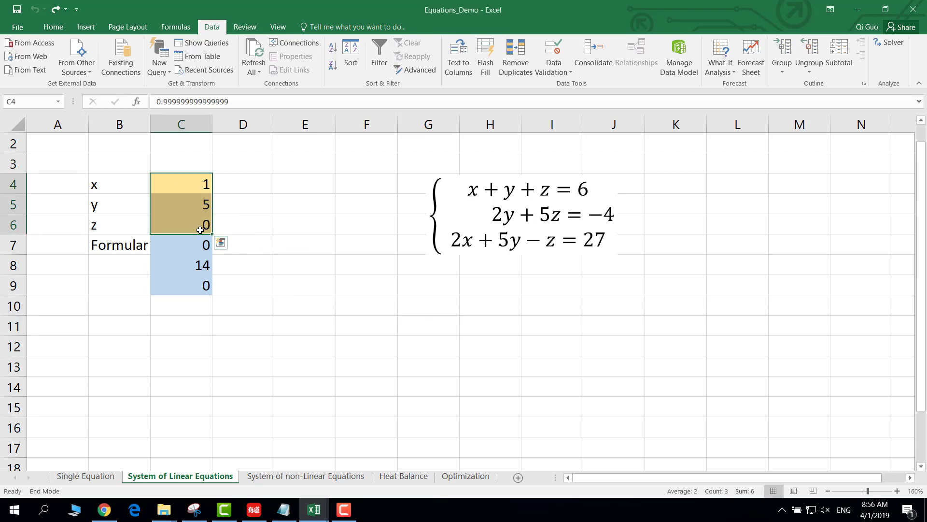
key(Delete)
click(271, 215)
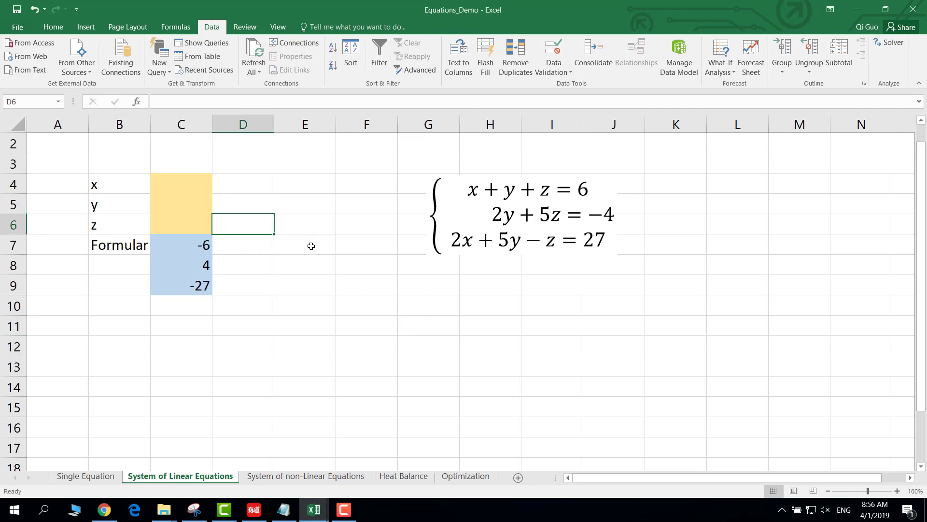
click(243, 264)
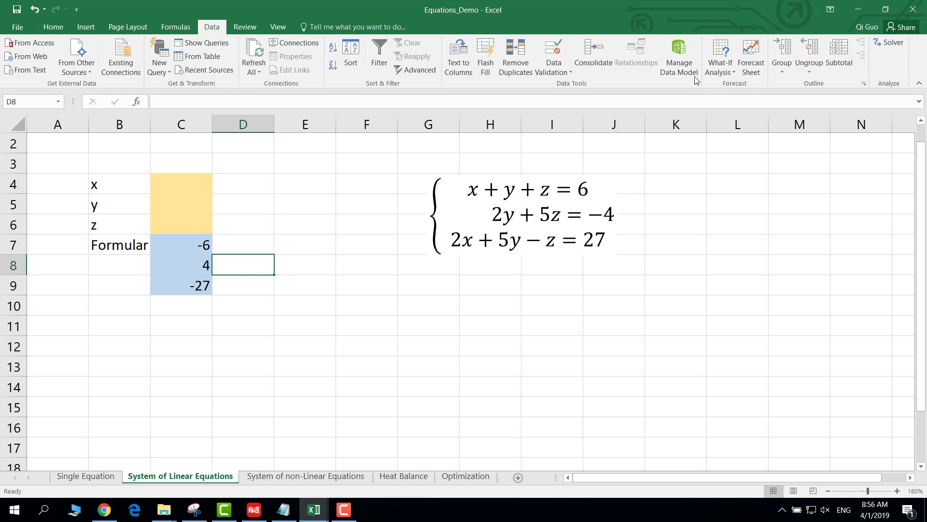
Run Solver again from the empty variable cells with the same settings and keep the Solver solution.
click(906, 45)
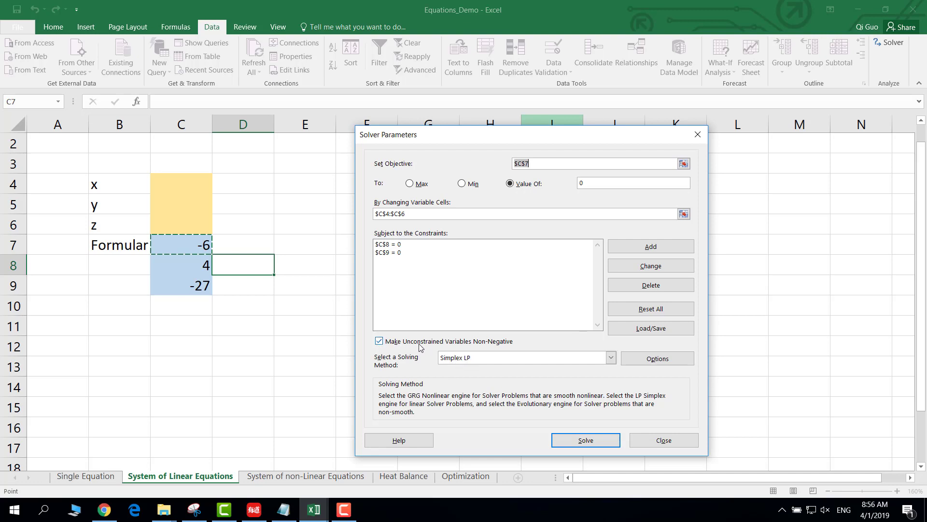
click(586, 440)
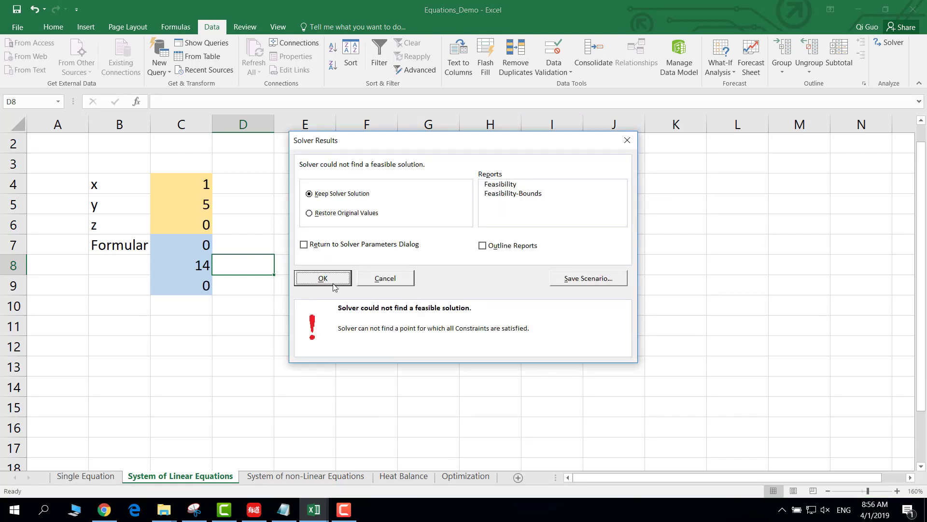
click(338, 280)
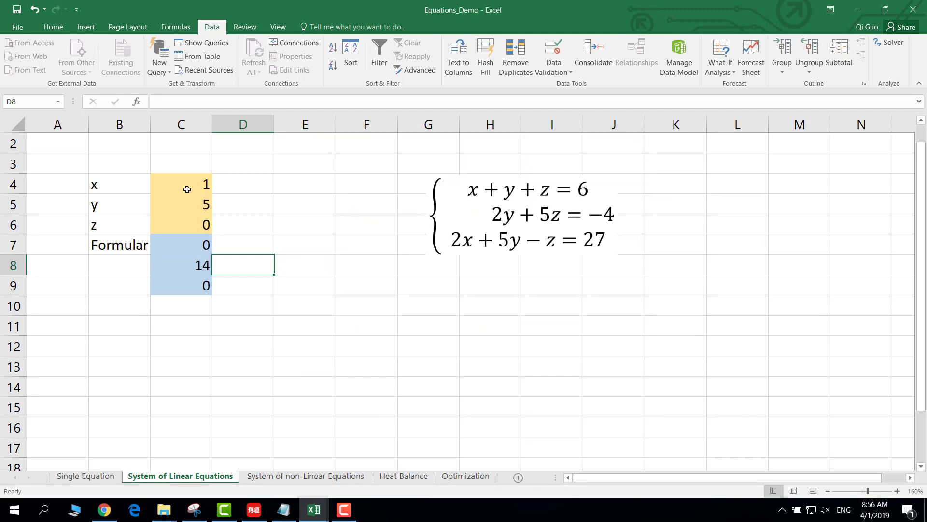
Reopen the Solver parameters and turn off Make Unconstrained Variables Non-Negative.
drag(185, 185, 191, 218)
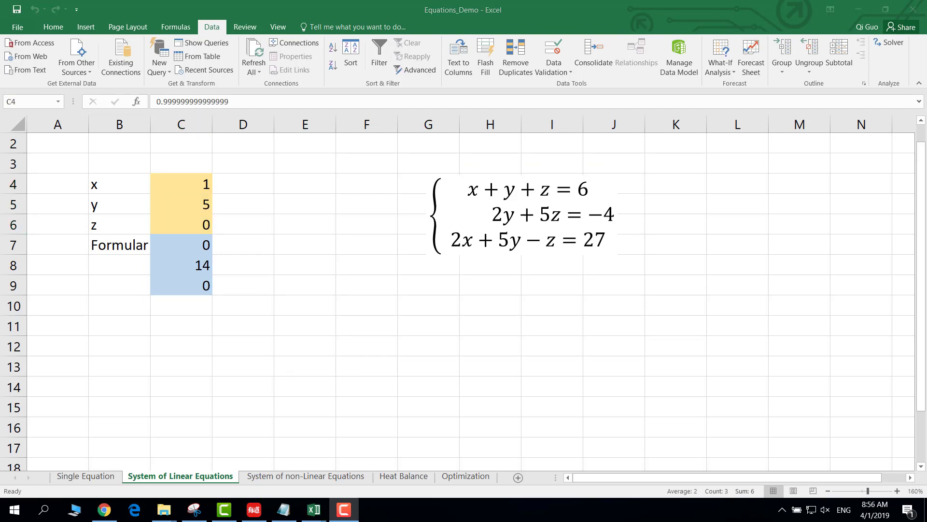
click(891, 46)
click(891, 46)
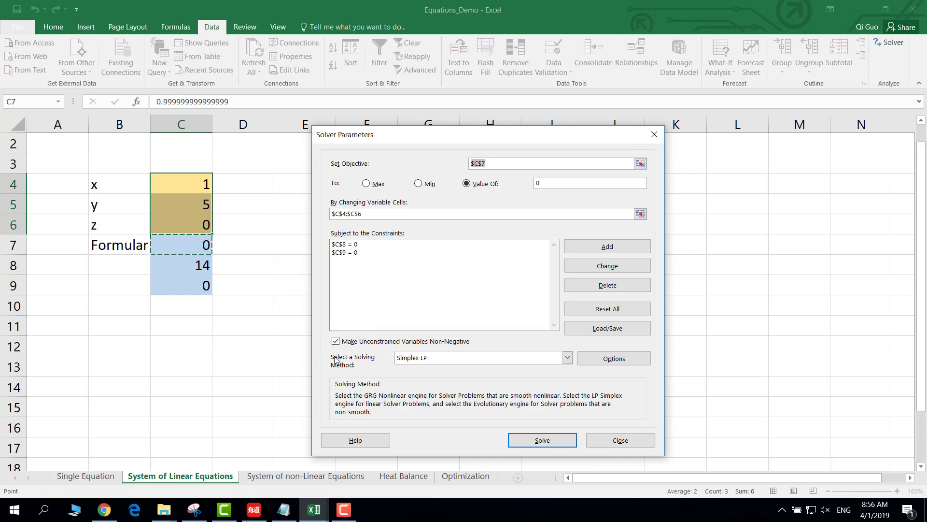
click(336, 342)
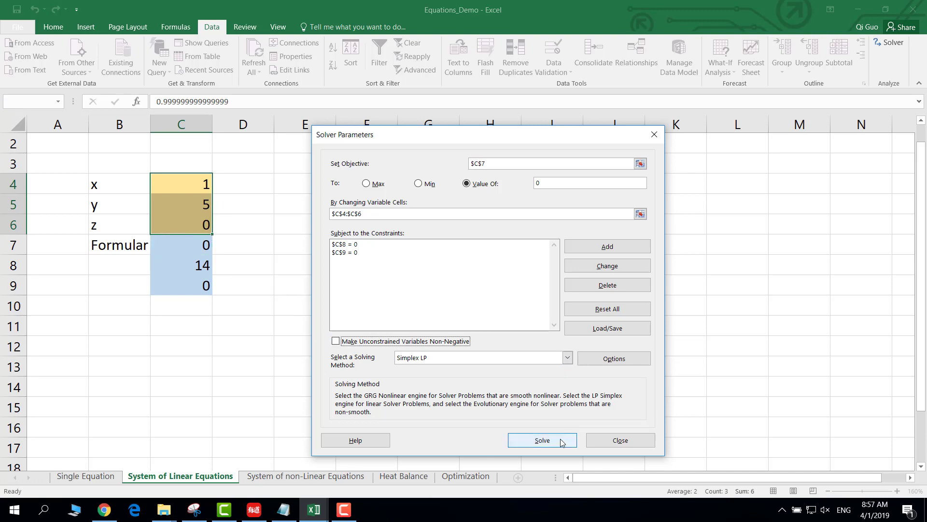
Solve the linear system with the unrestricted variables and keep the Solver solution in C4:C6.
click(542, 440)
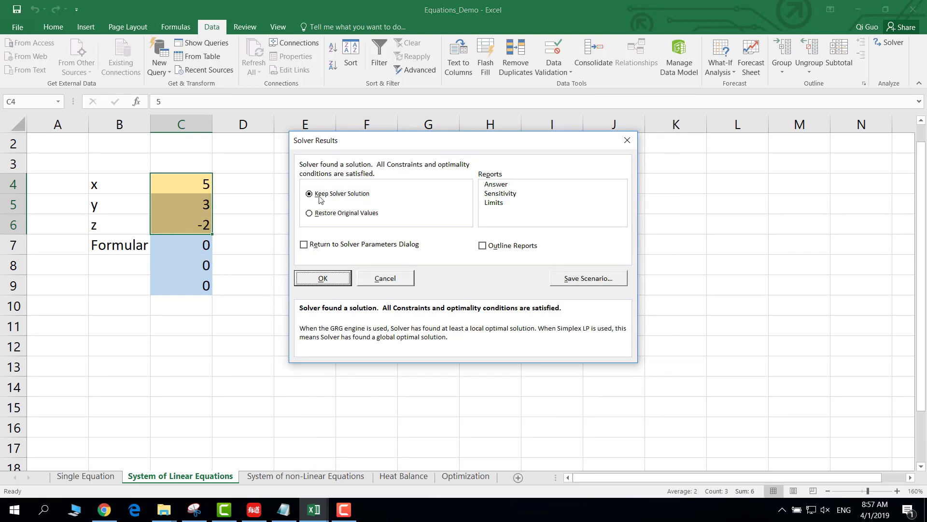
click(322, 279)
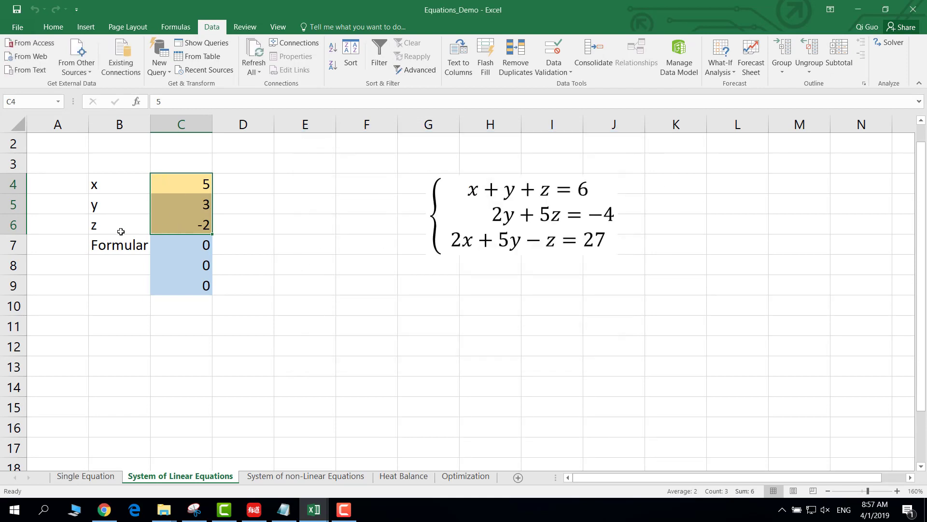
Examine the solved x, y and z values in C4:C6 alongside their labels in B4:B6.
click(196, 227)
click(264, 212)
click(200, 222)
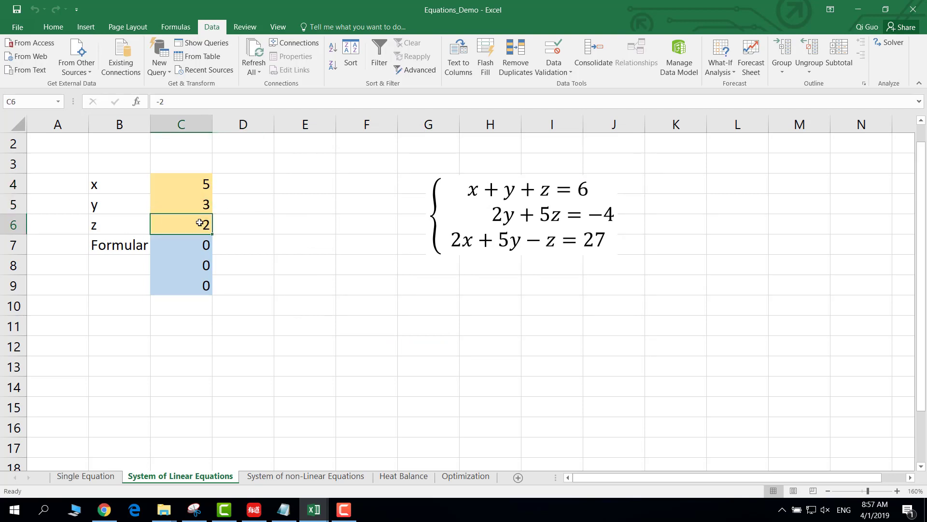
drag(205, 182, 208, 227)
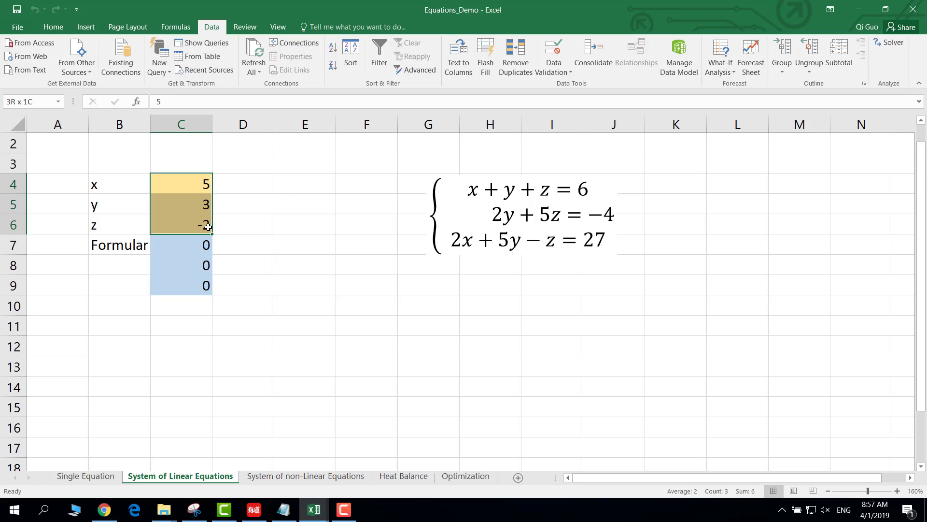
drag(108, 183, 122, 226)
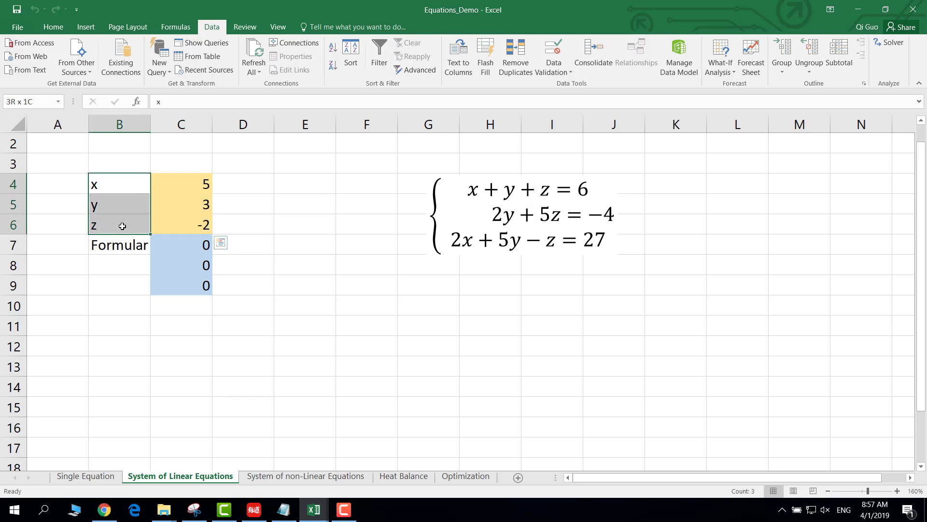
click(183, 224)
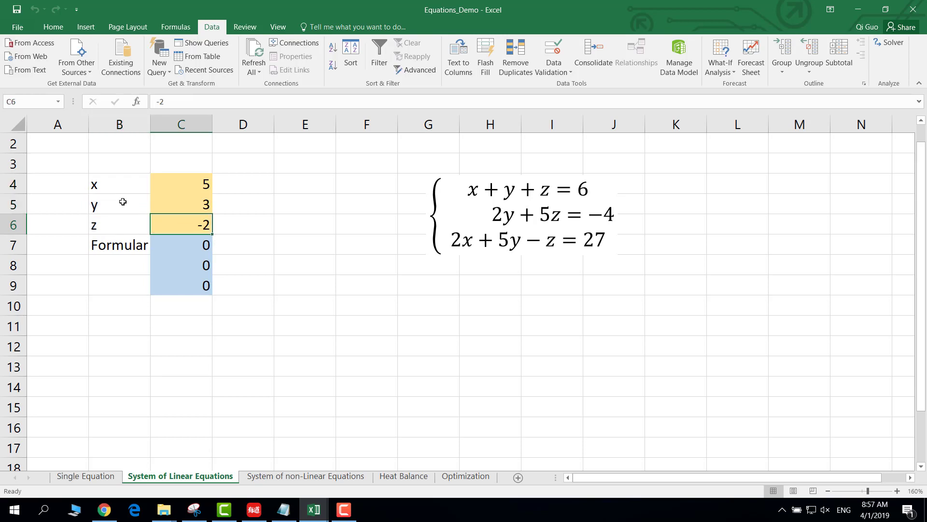
drag(126, 184, 131, 222)
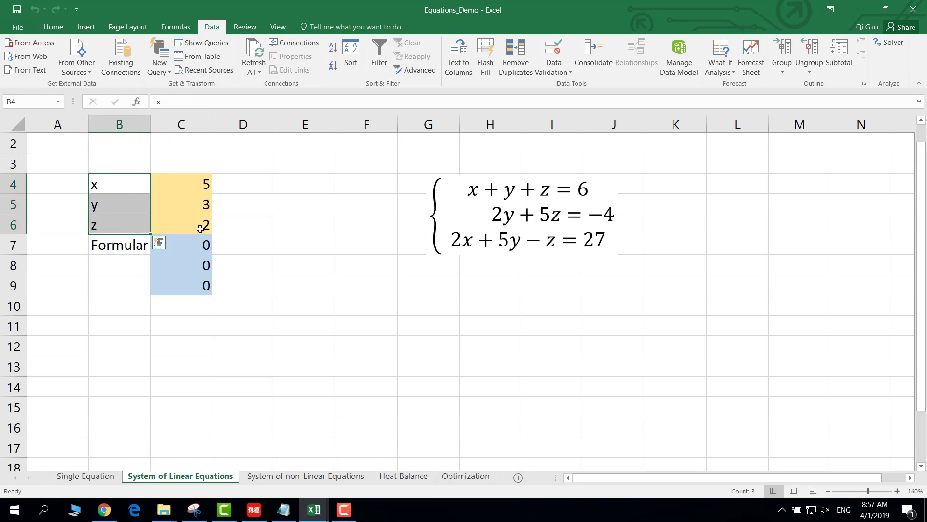
click(200, 229)
click(301, 247)
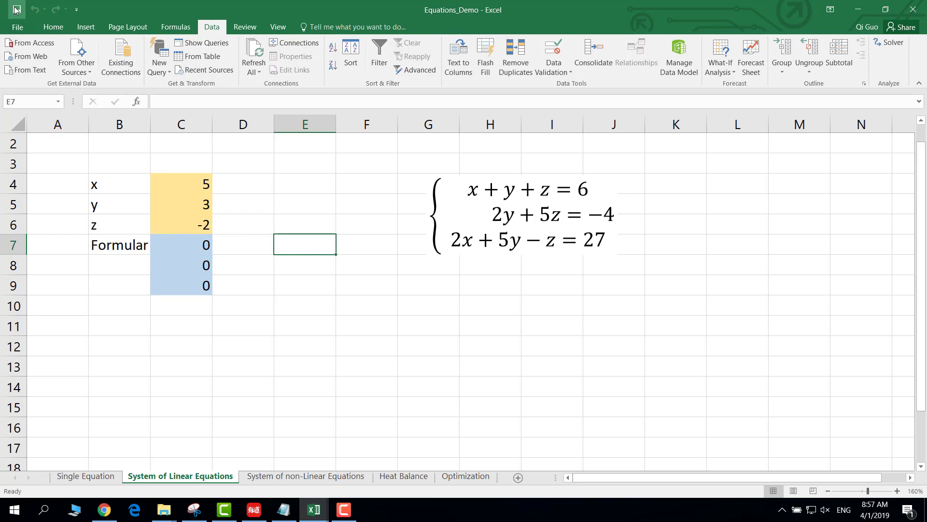
click(344, 289)
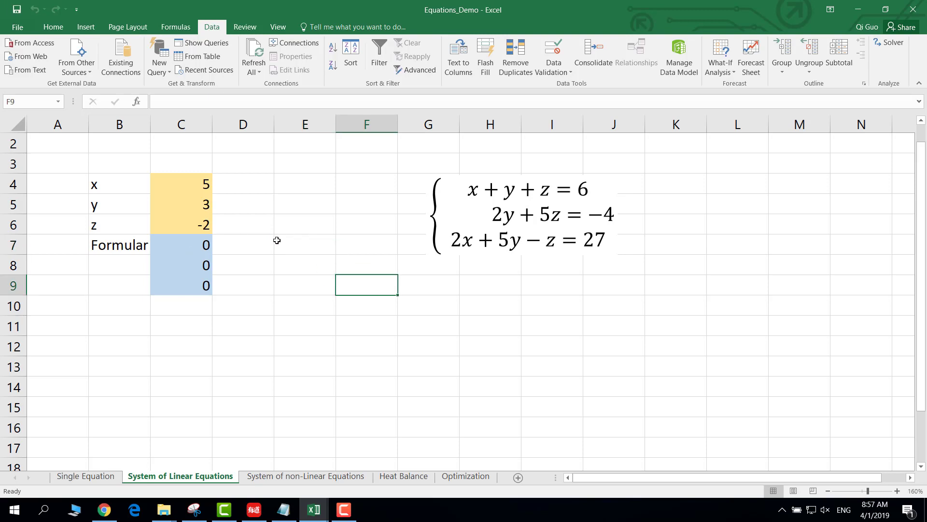
On the System of non-Linear Equations sheet, enter the first equation in C6 as =2*C4^2+C5^2-1.
click(298, 478)
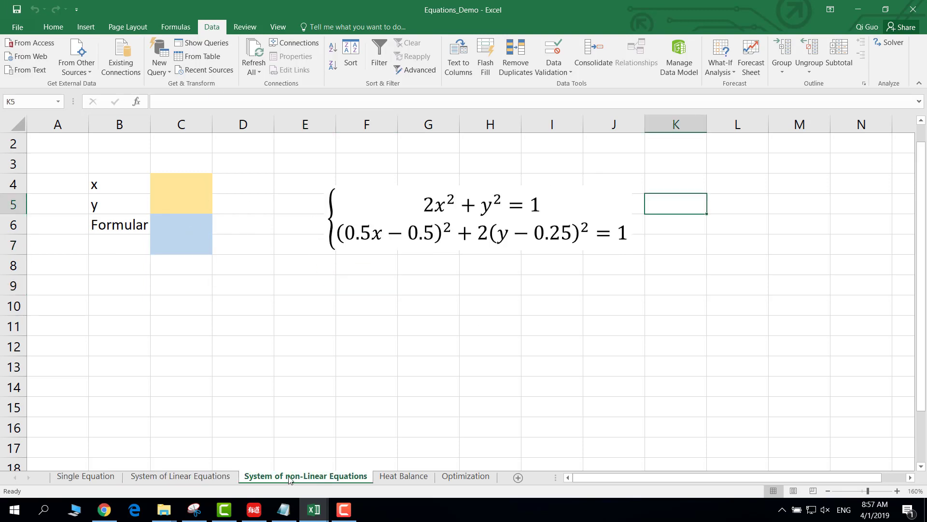
click(194, 225)
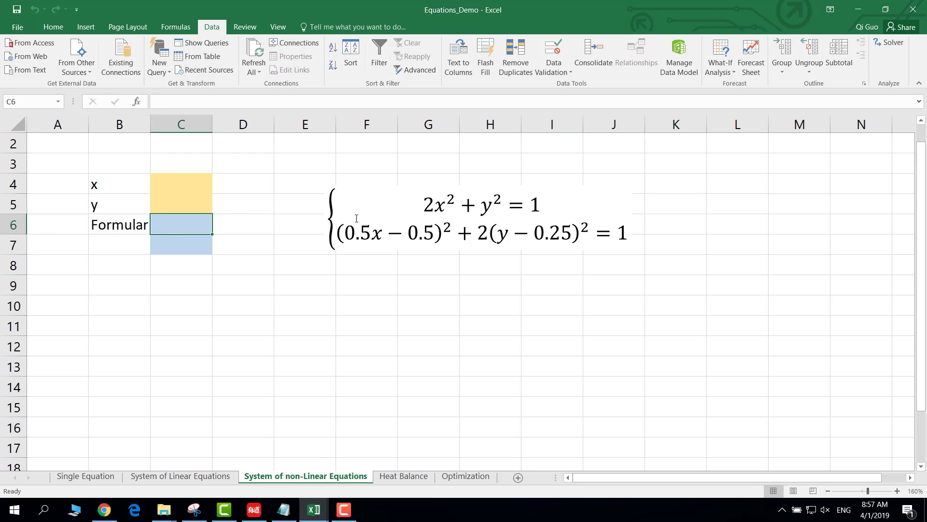
text(=2)
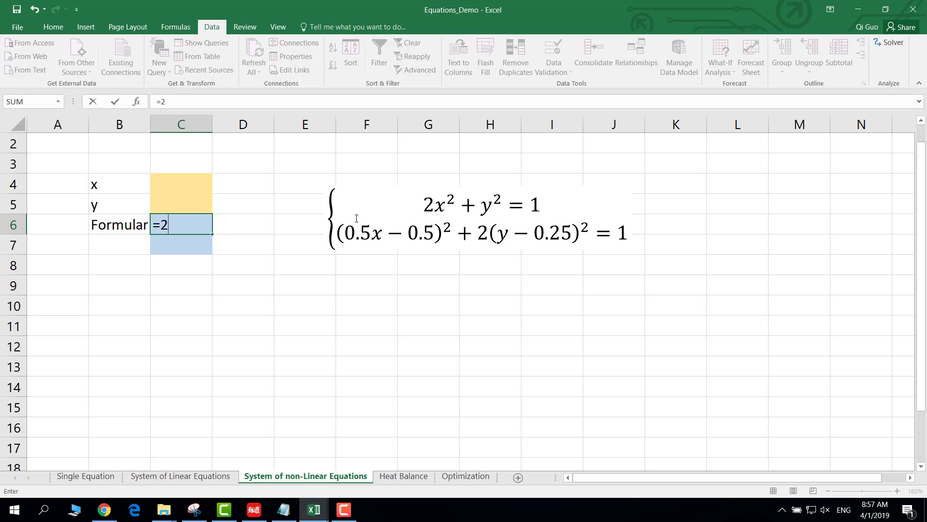
text(*)
click(184, 183)
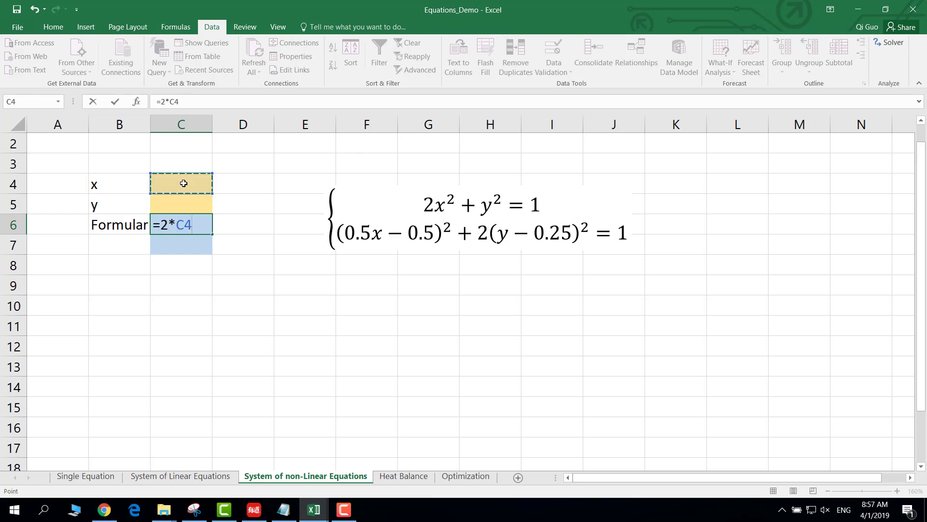
text(^2+)
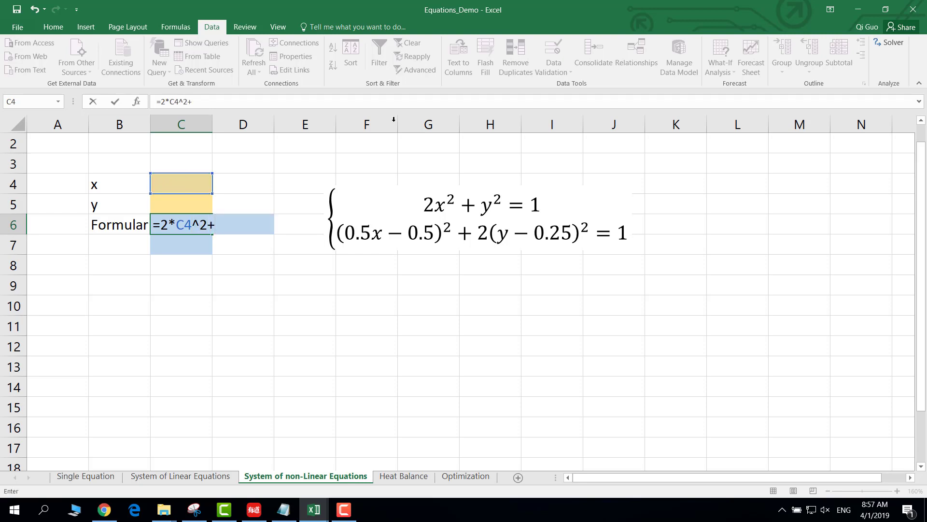
click(172, 200)
click(169, 201)
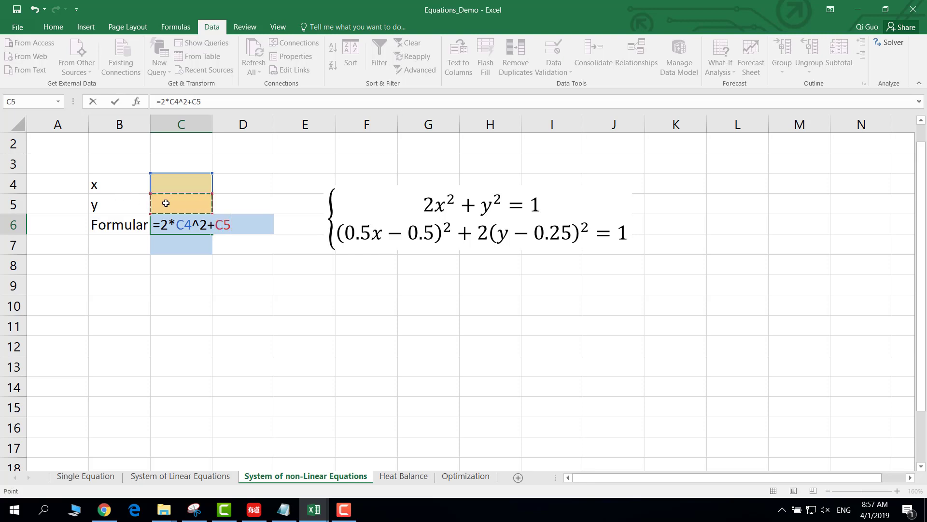
text(^2-1)
key(Return)
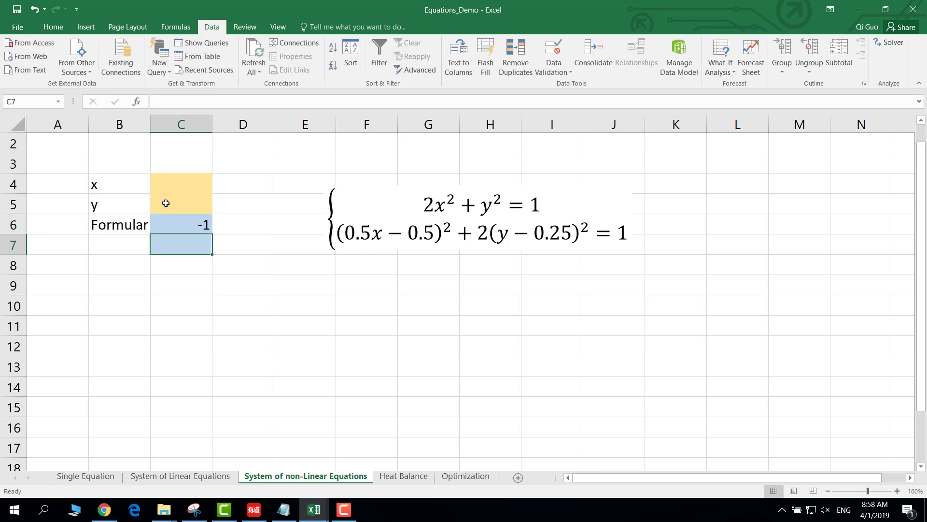
Enter the second equation in C7 as =(0.5*C4-0.5)^2+2(C5-0.25)^2-1 and accept the correction to 2*(C5-0.25)^2.
text(=)
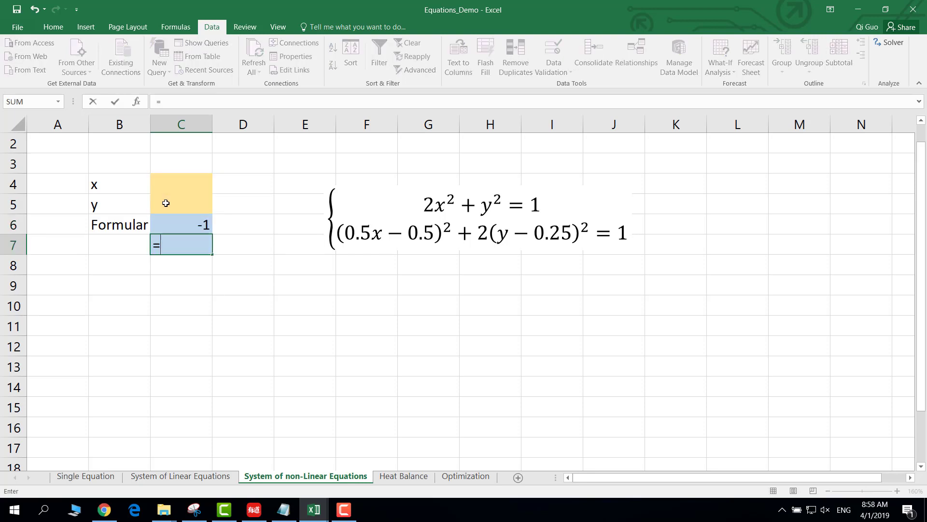
text((0.5*)
click(170, 180)
text(-)
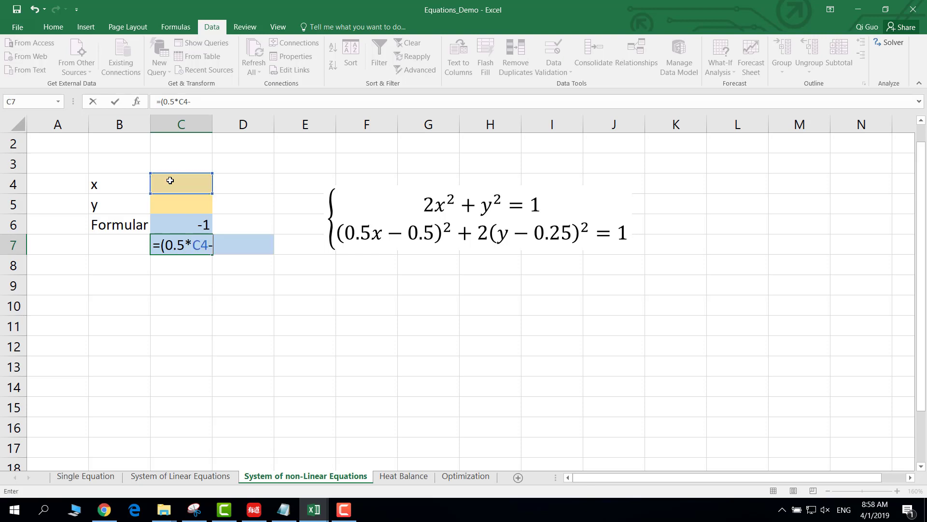
text(0.5)^2+2()
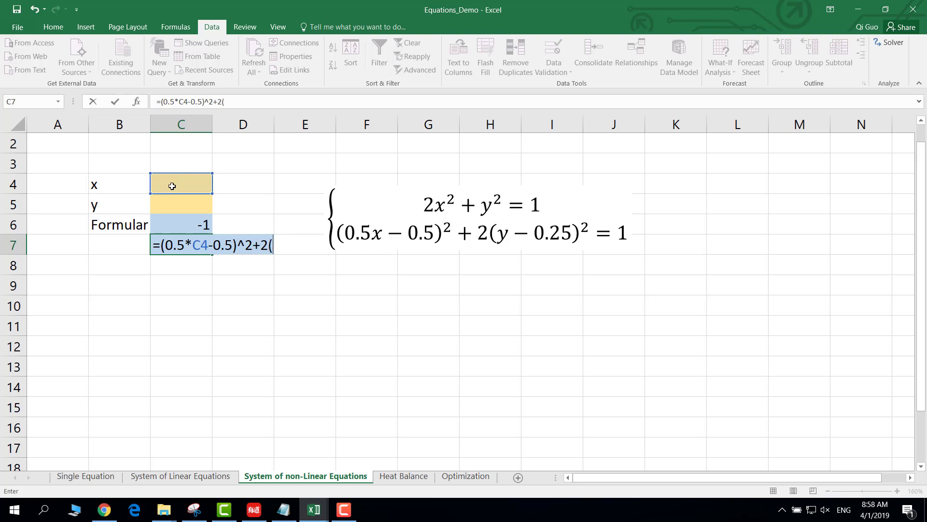
click(174, 205)
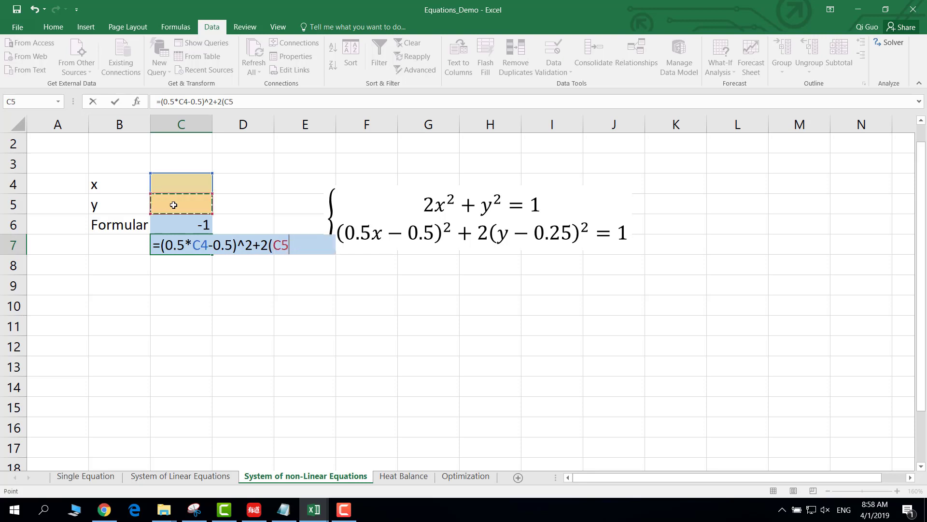
text(-0.25)
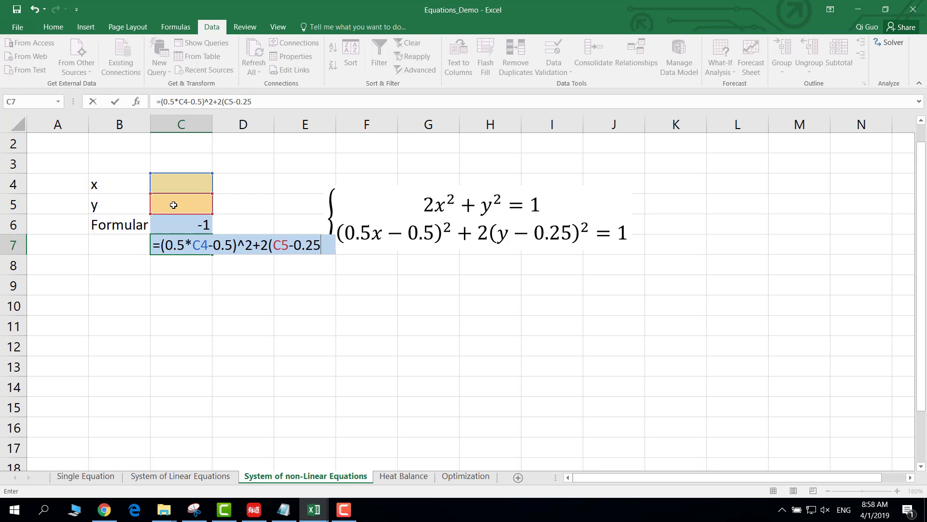
text()^2)
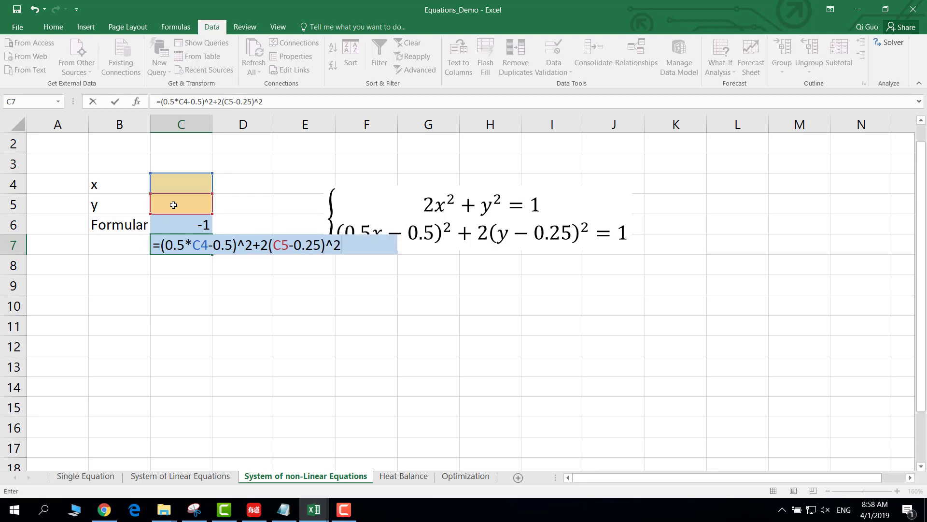
text(-1)
key(Return)
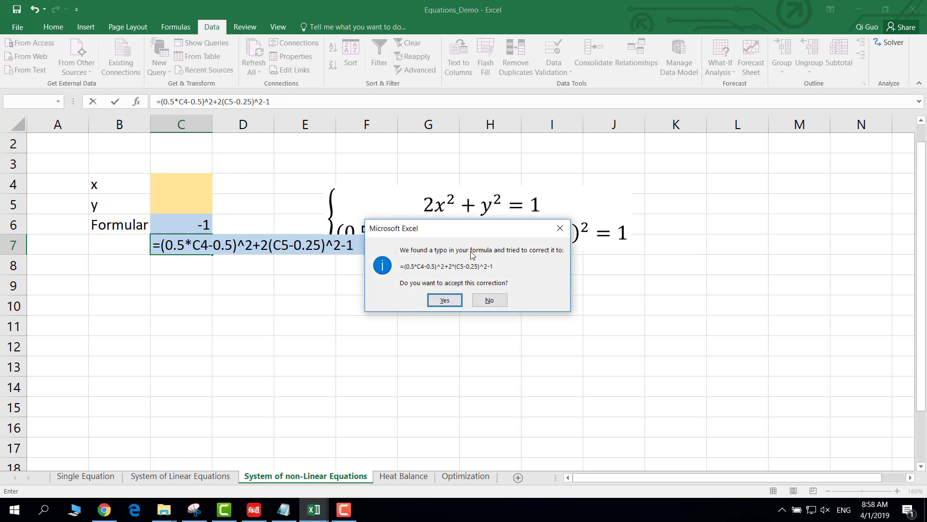
drag(451, 231, 469, 285)
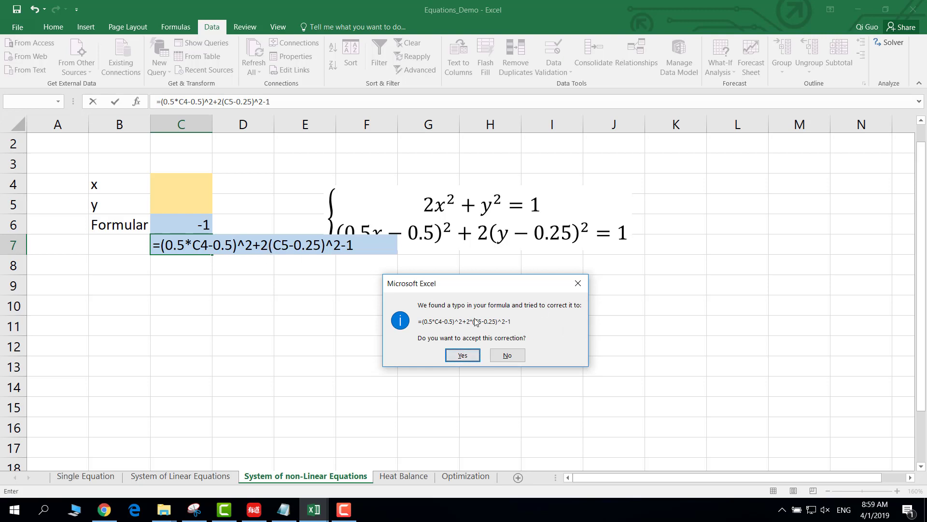
click(463, 355)
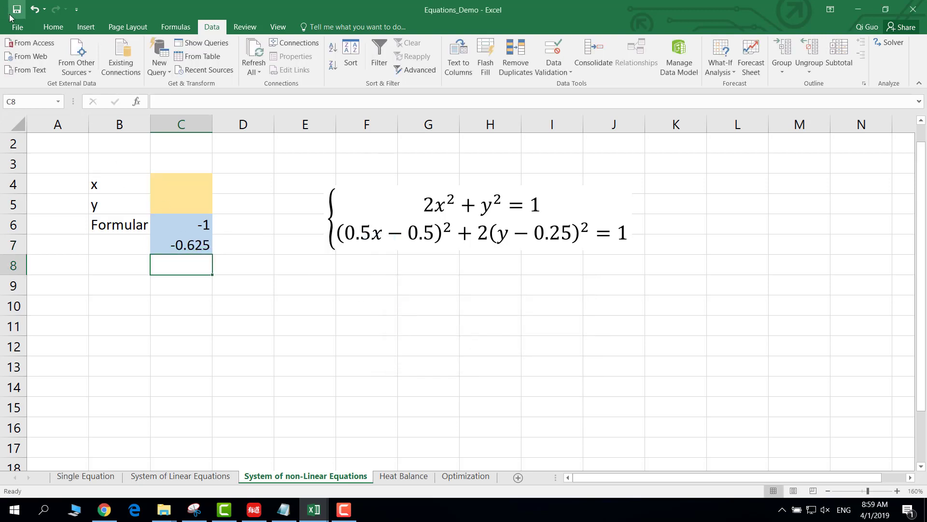
click(476, 325)
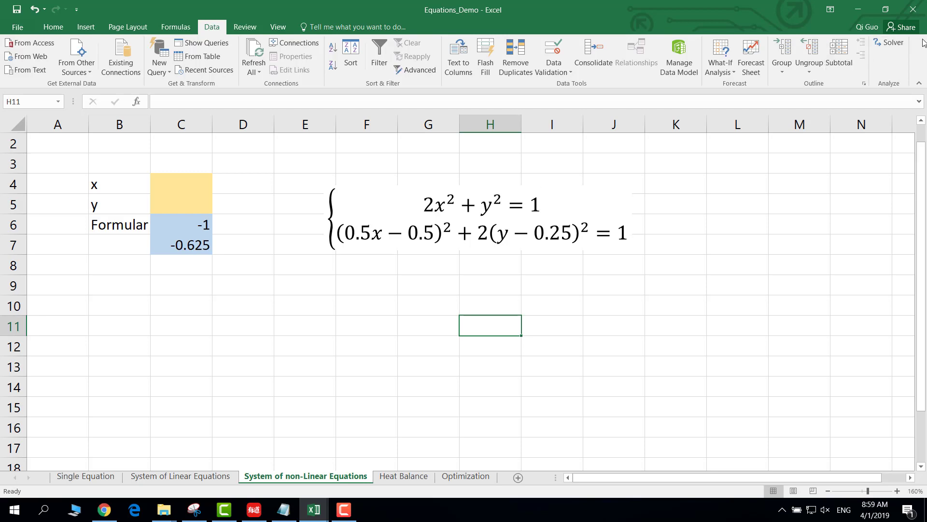
Open Solver and set objective C7 to a value of 0 by changing variable cells C4:C5.
click(883, 42)
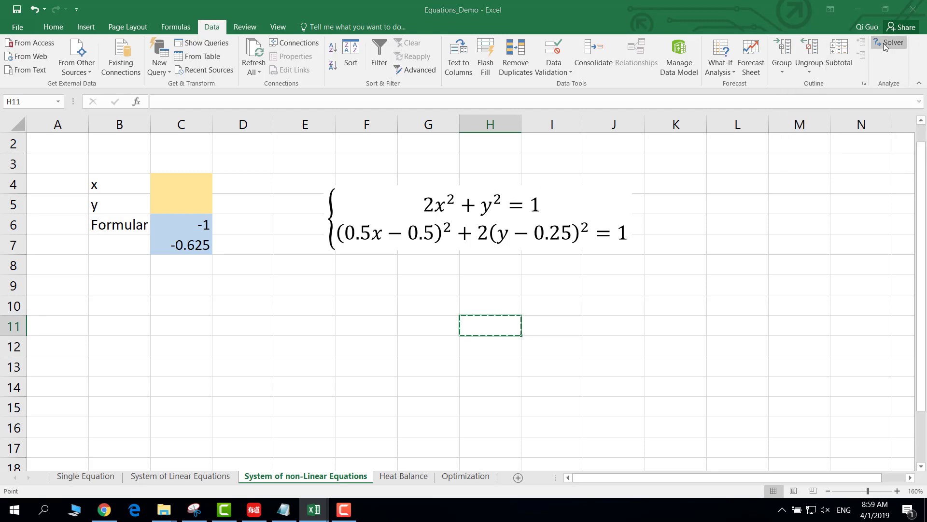
drag(494, 137, 549, 272)
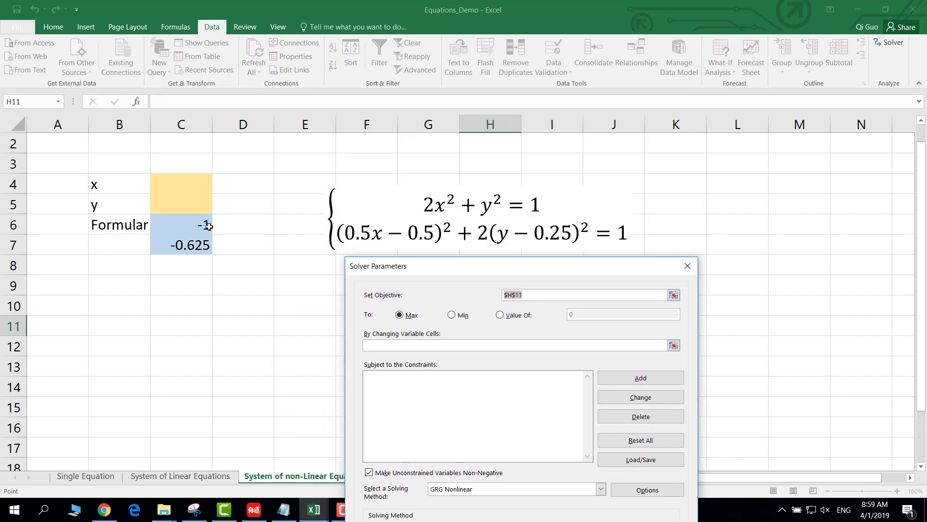
click(186, 227)
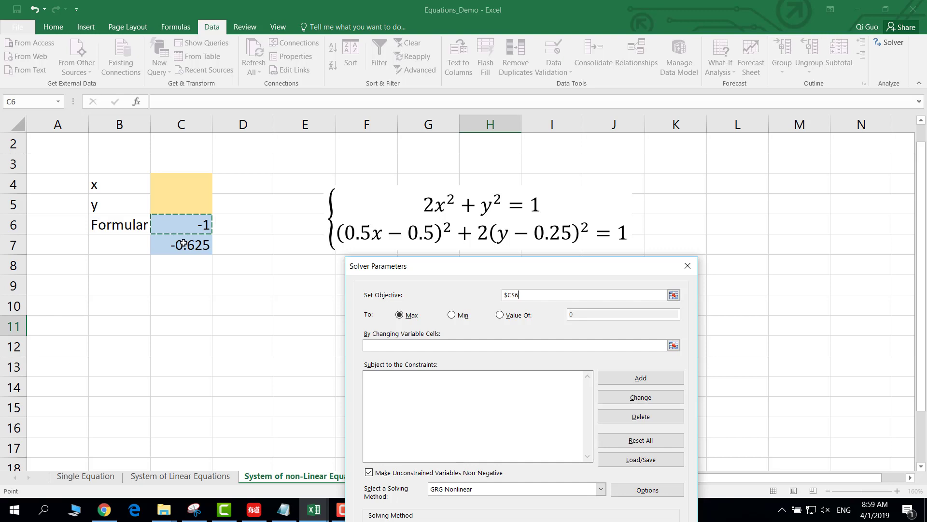
click(183, 243)
click(499, 314)
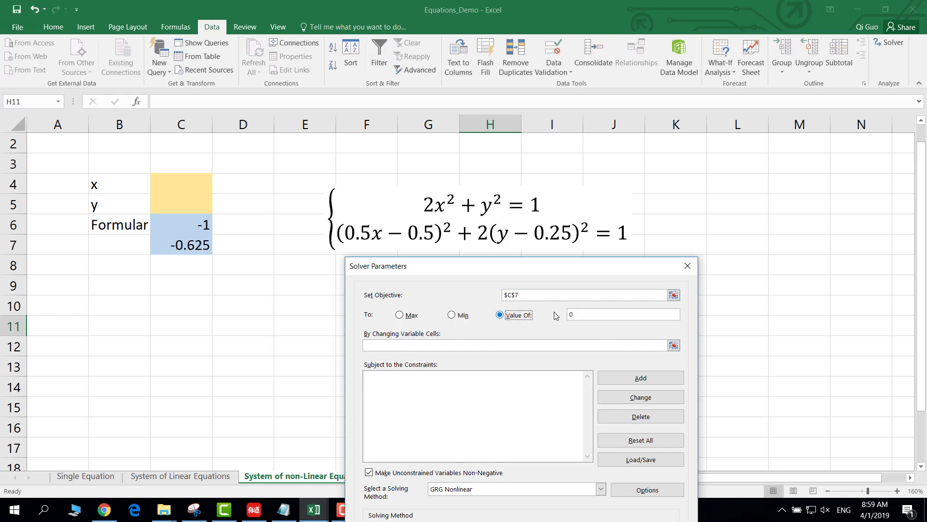
click(507, 345)
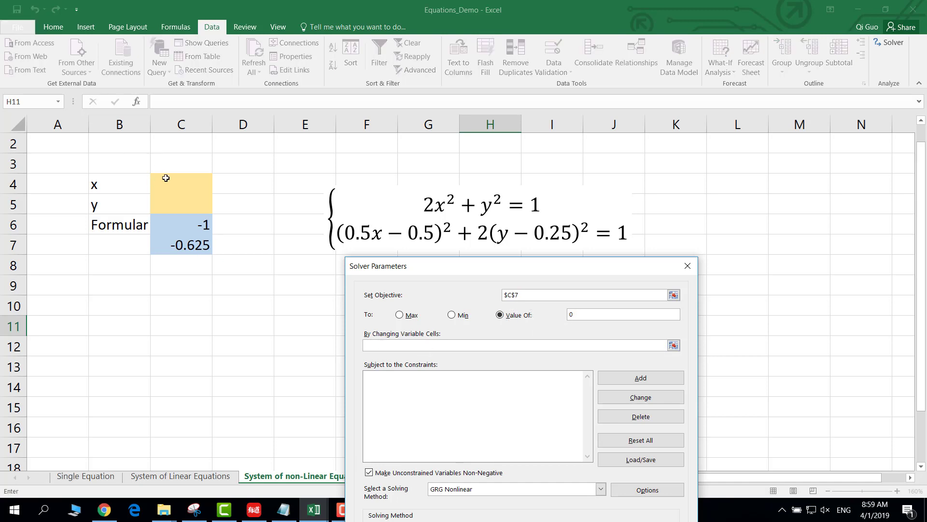
drag(166, 179, 171, 200)
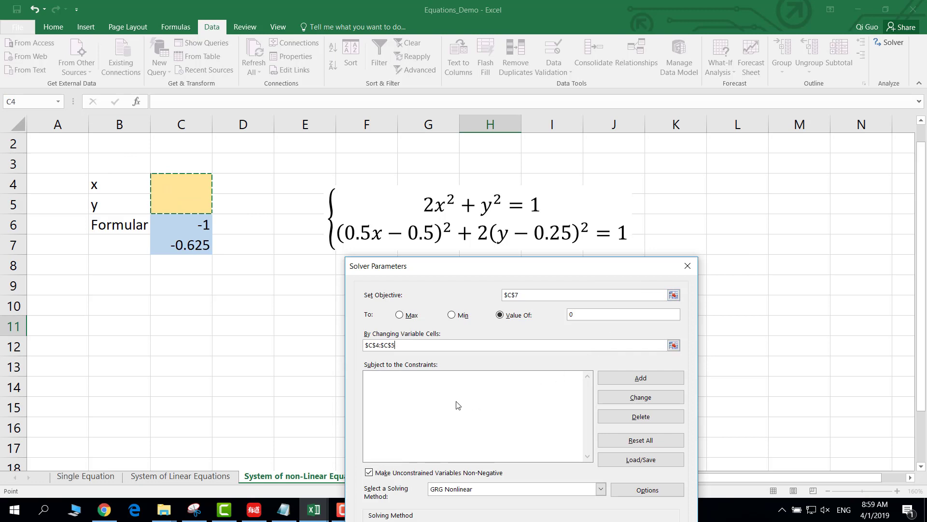
Add a Solver constraint requiring C6 to equal 0.
click(622, 378)
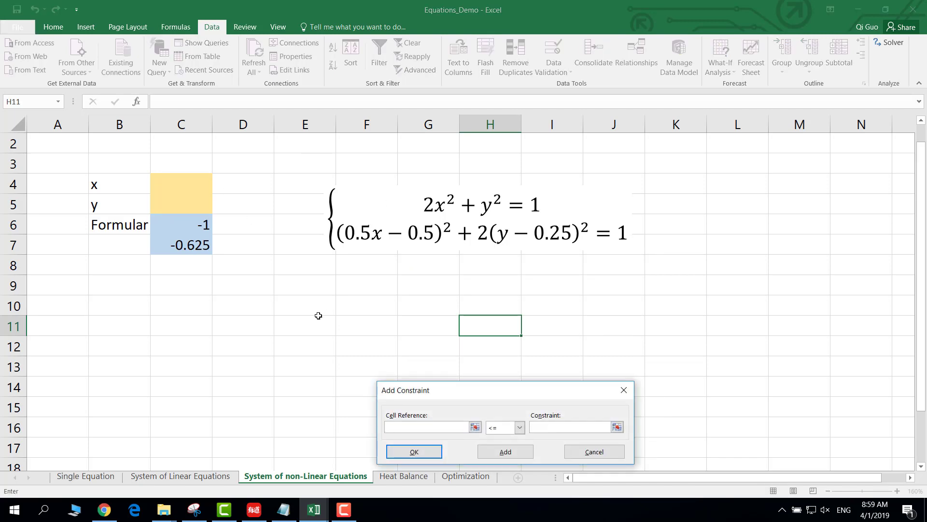
click(185, 220)
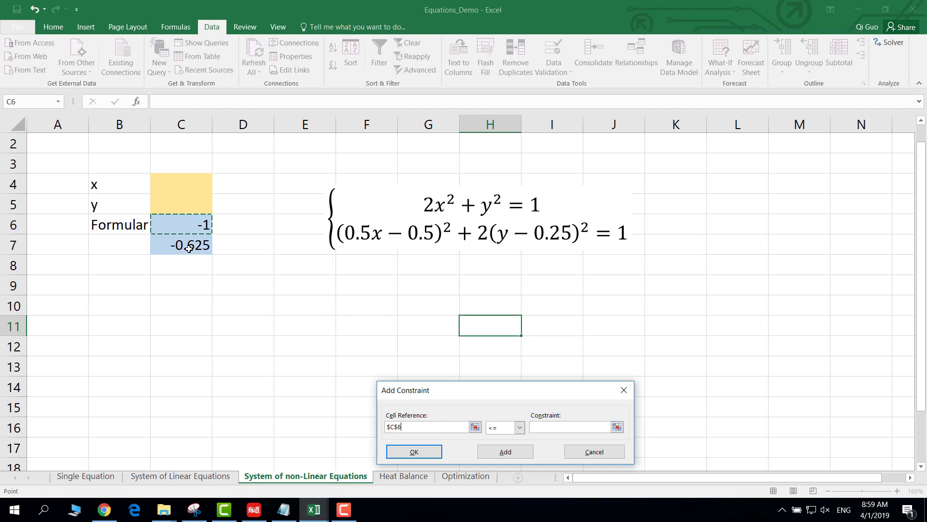
click(520, 429)
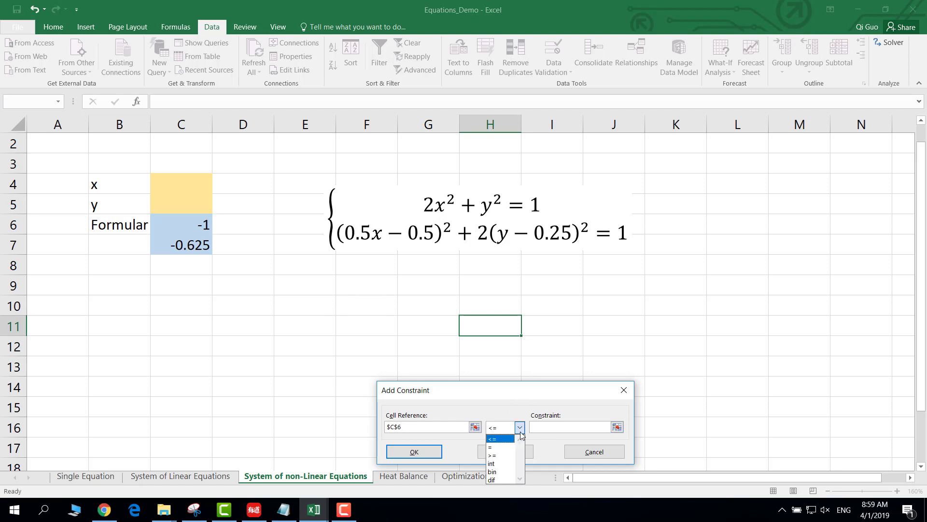
click(497, 447)
click(544, 431)
text(0)
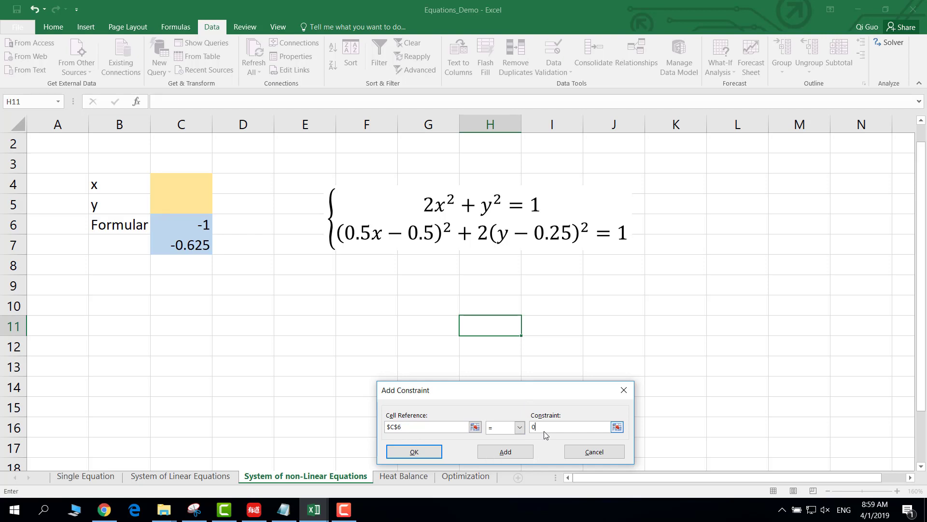
click(414, 452)
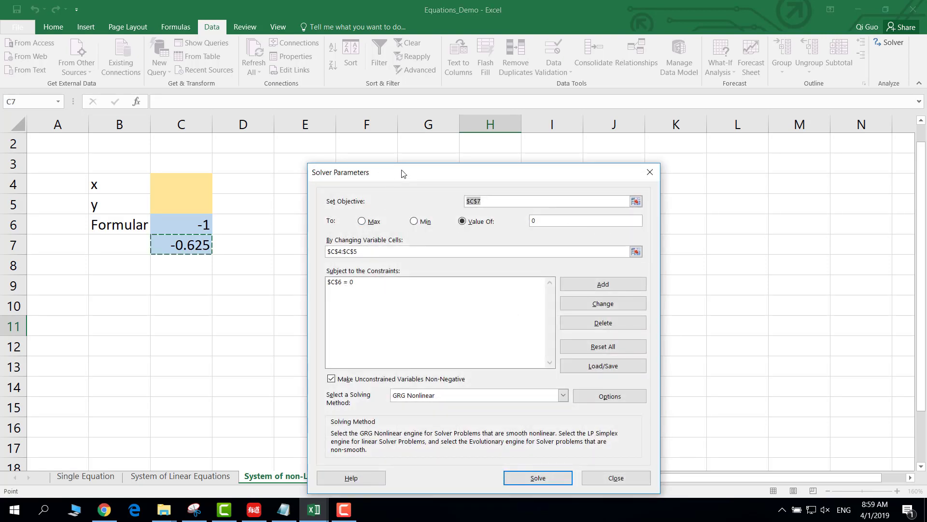
Solve the nonlinear system for C4:C5 with GRG Nonlinear and keep the Solver solution.
drag(401, 172, 694, 141)
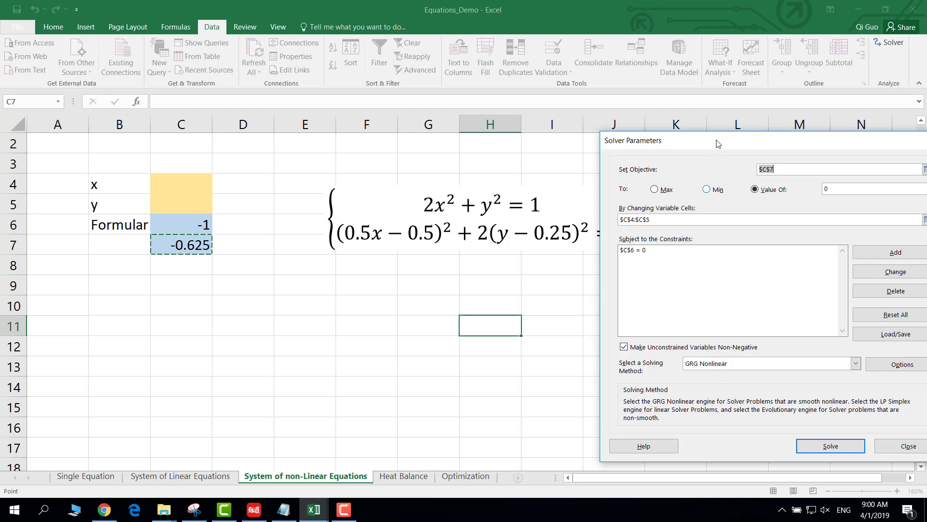
drag(712, 143, 646, 91)
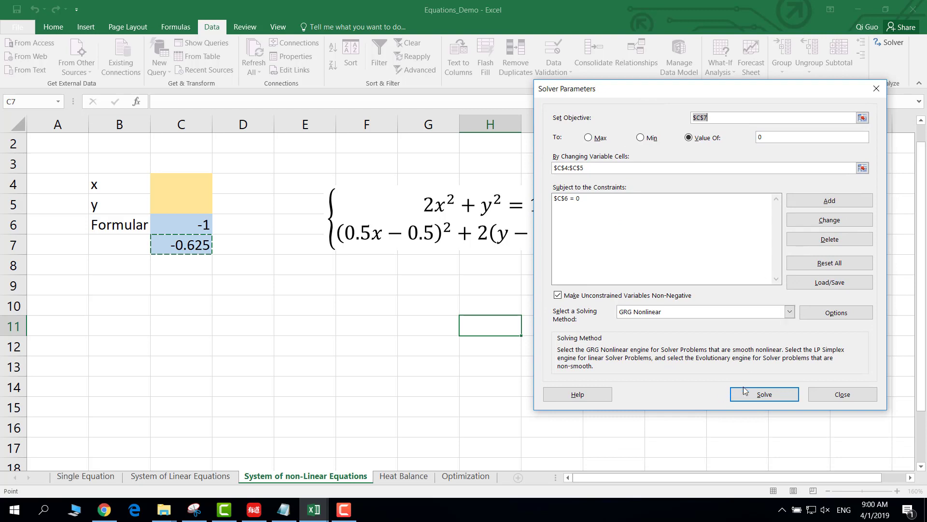
click(767, 393)
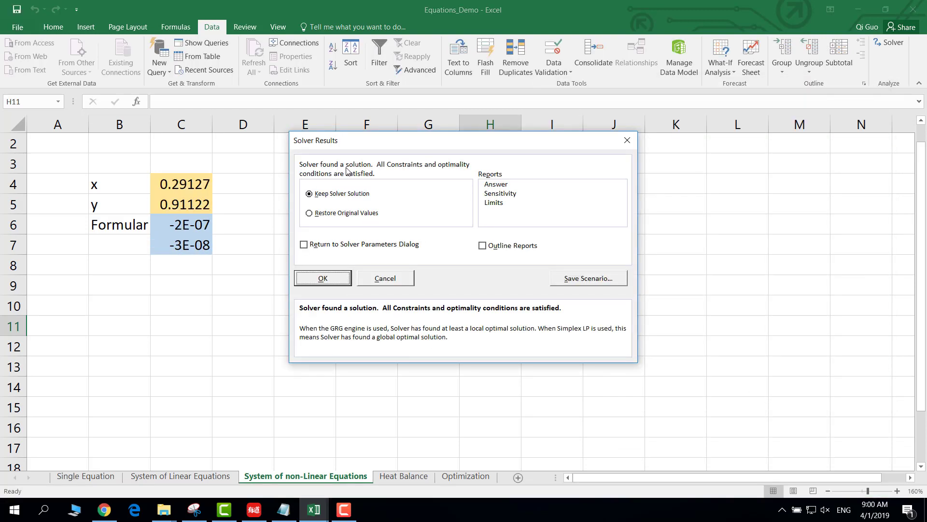
click(323, 279)
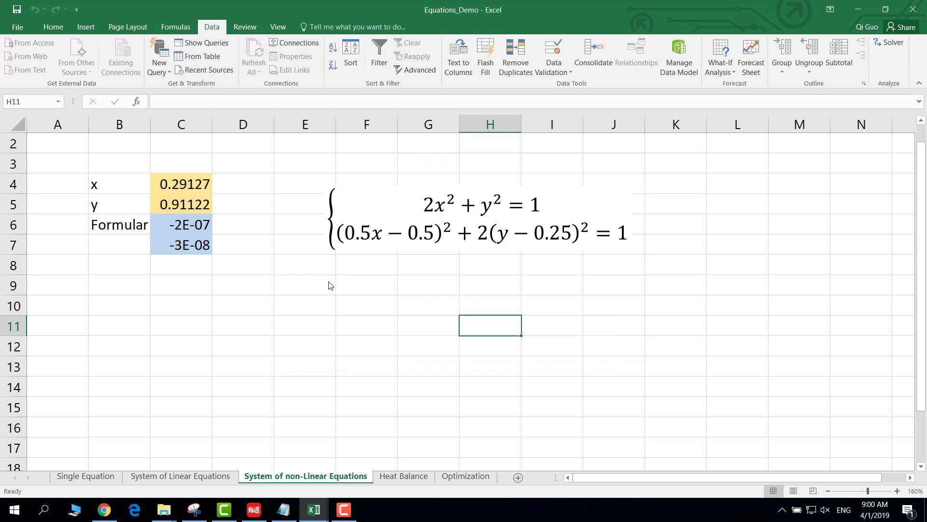
click(243, 321)
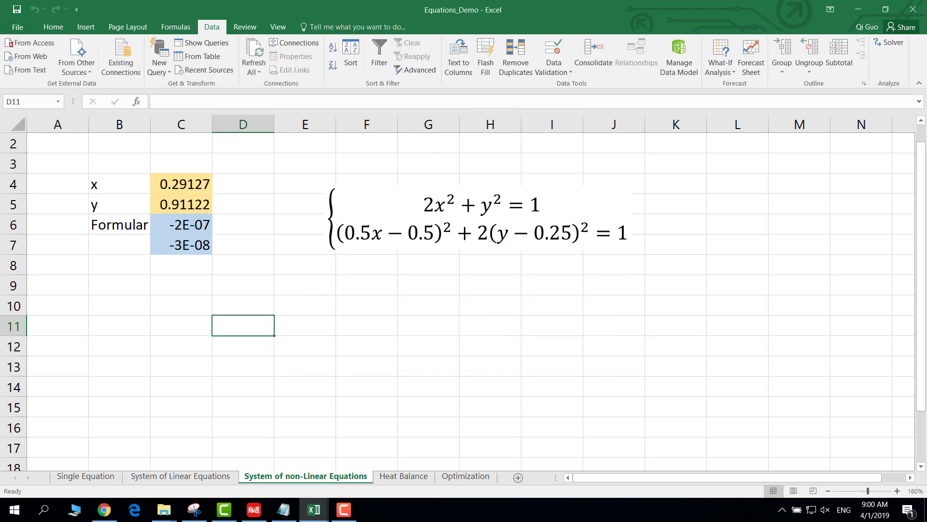
Check the C6 formula and the solved x and y values in C4:C5, and save the workbook.
click(178, 224)
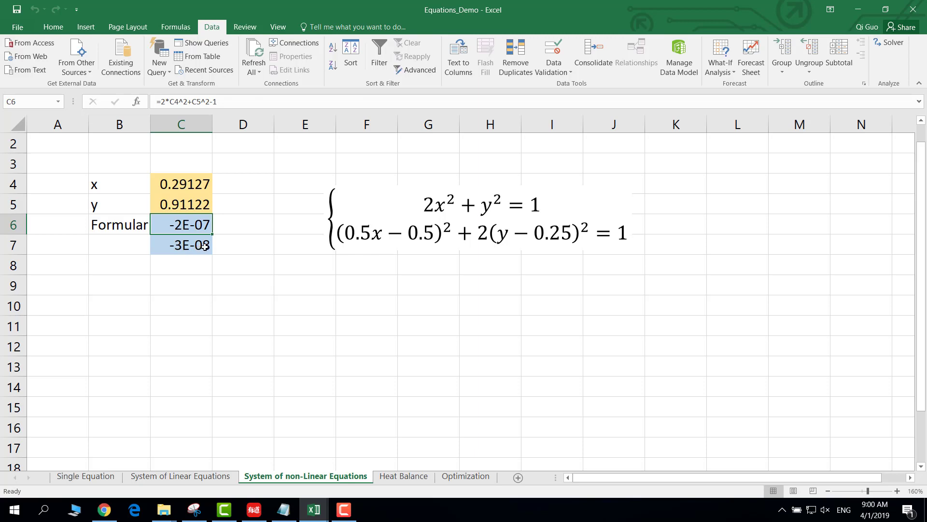
click(189, 190)
drag(190, 190, 190, 203)
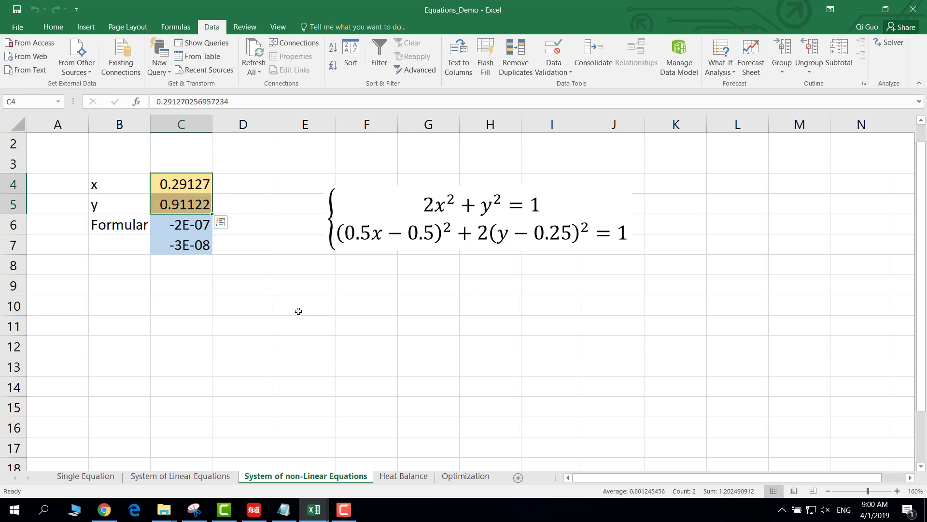
click(300, 310)
click(17, 10)
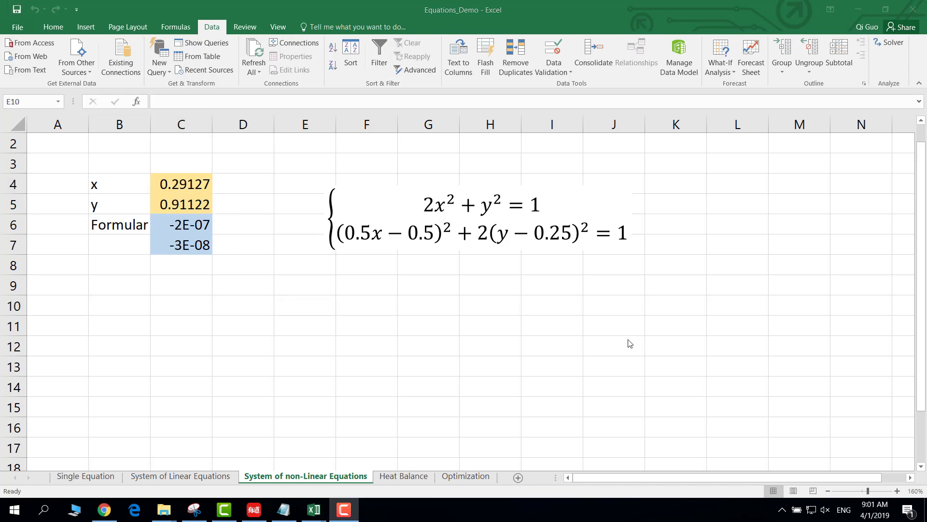
Write out the scientific-notation result of C6 as the decimal -0.0000002 in C9 for comparison.
click(190, 223)
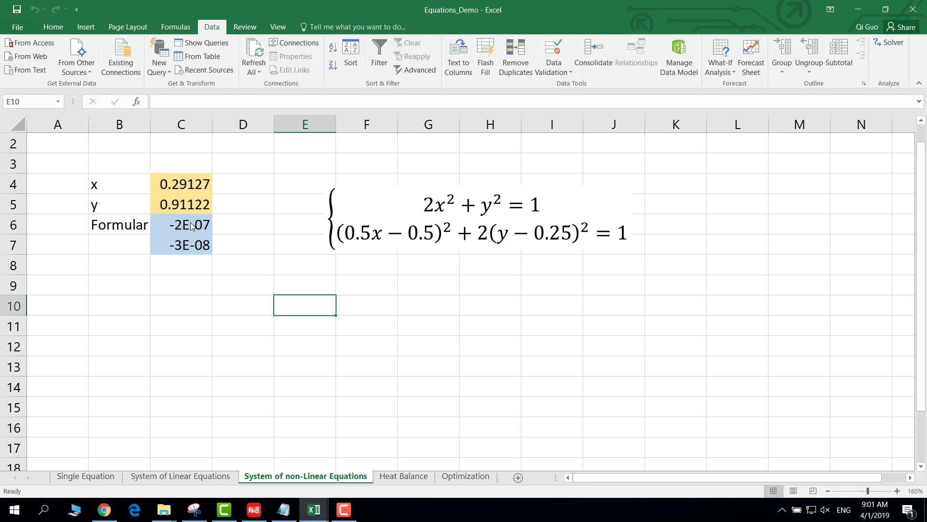
click(190, 223)
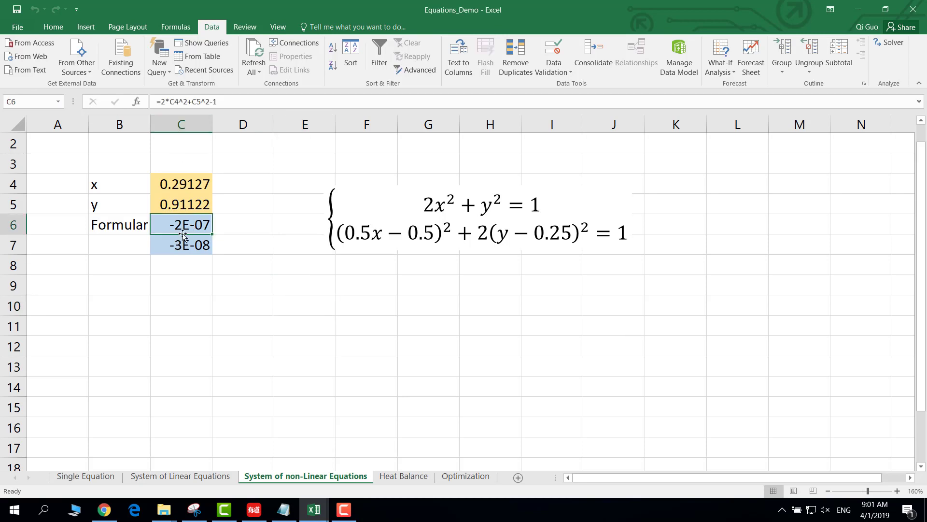
click(199, 288)
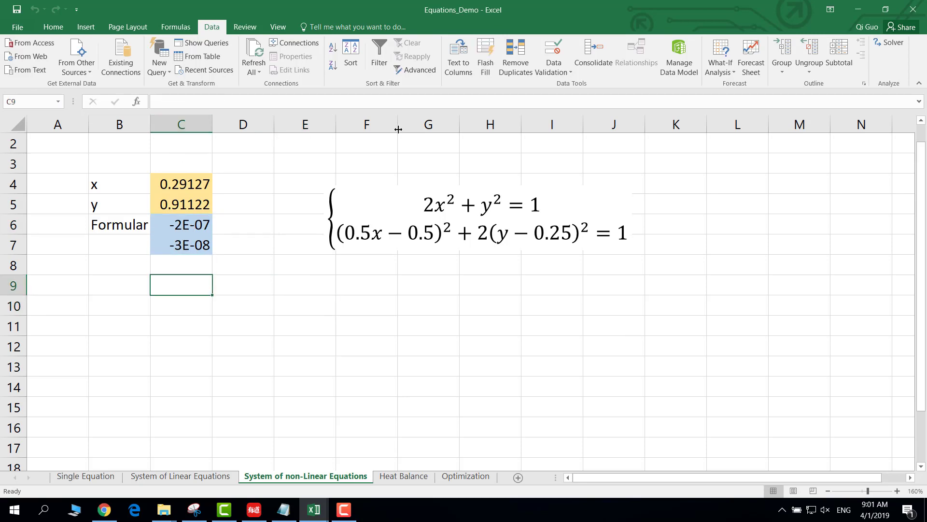
text(-0.)
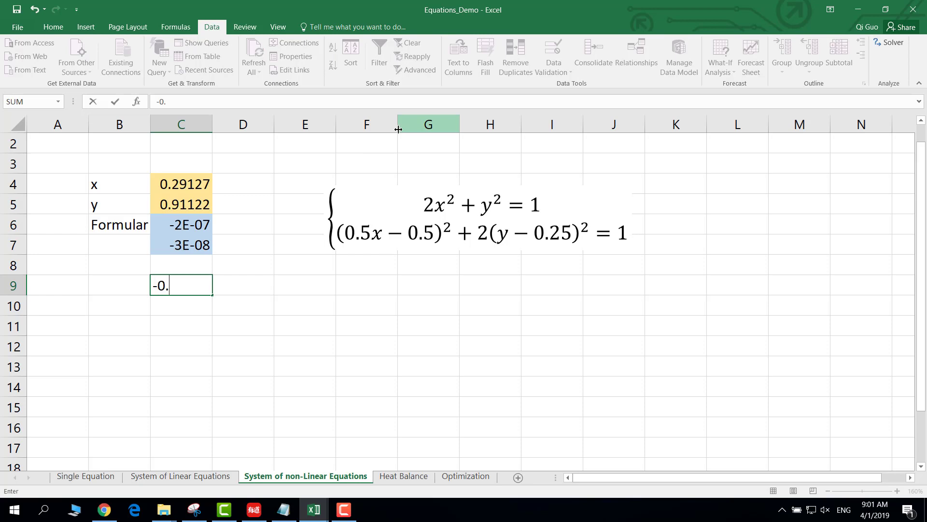
text(000000)
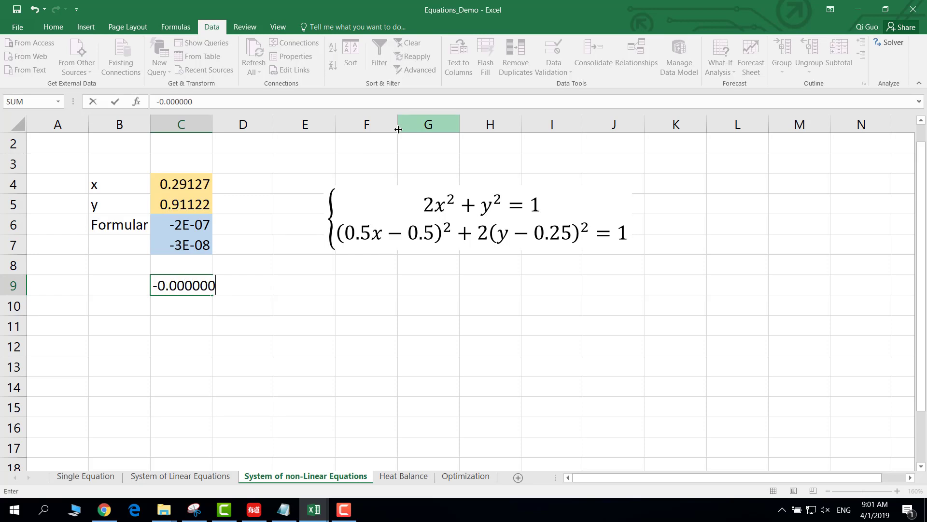
text(7)
key(BackSpace)
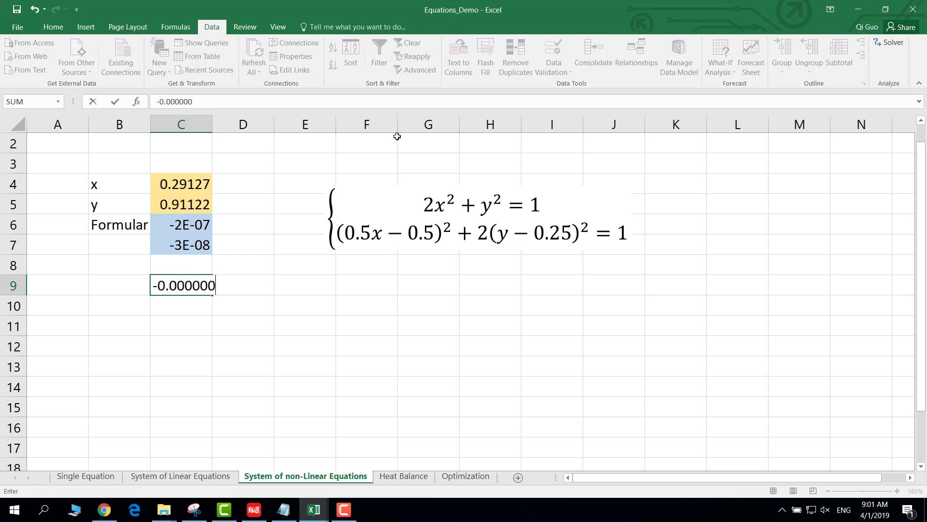
text(2)
click(208, 339)
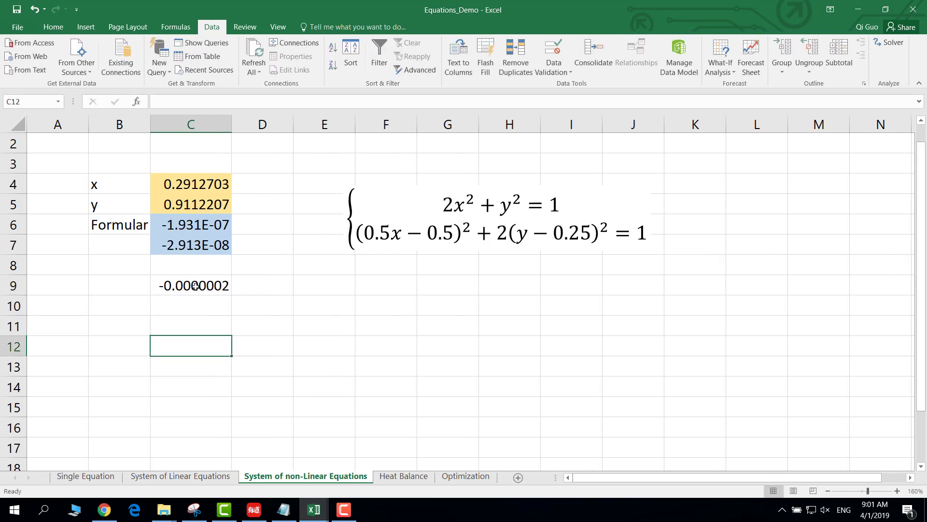
Compare C9 with C6 and change the decimal in C9 to -0.0000001931.
click(193, 285)
click(197, 227)
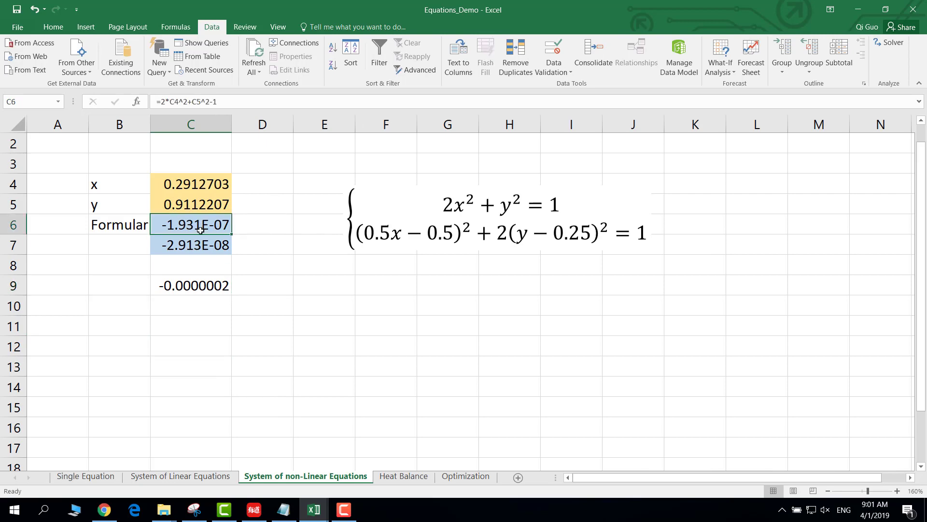
double_click(228, 284)
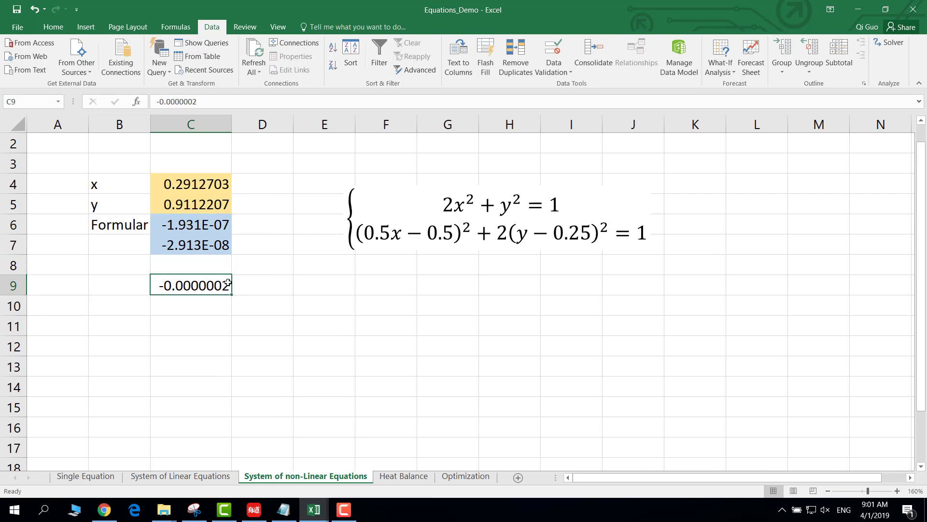
key(BackSpace)
text(1)
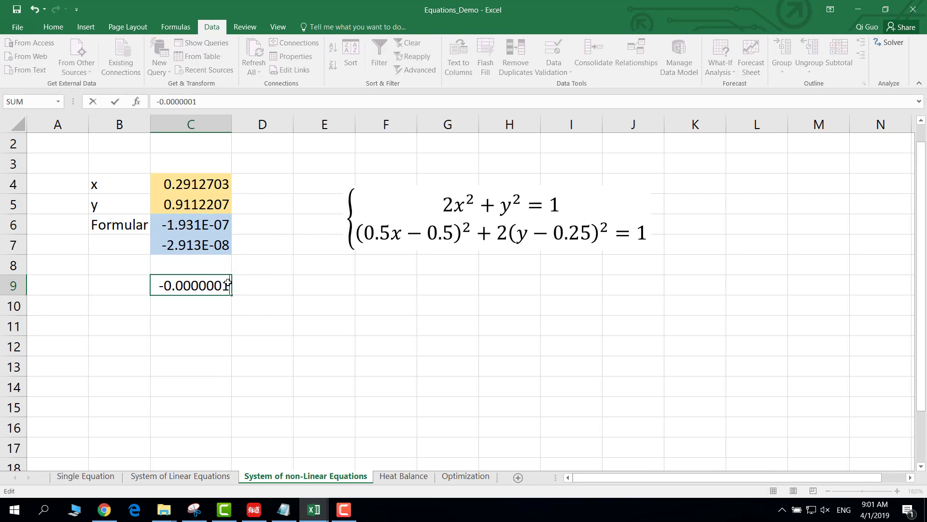
text(931)
key(Return)
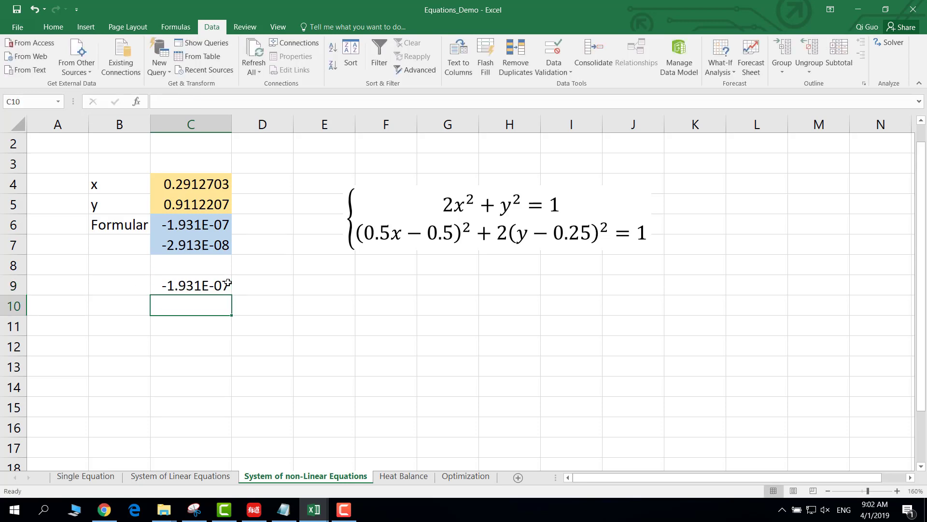
Inspect the digits stored in C9 and clear the comparison value from the cell.
click(192, 277)
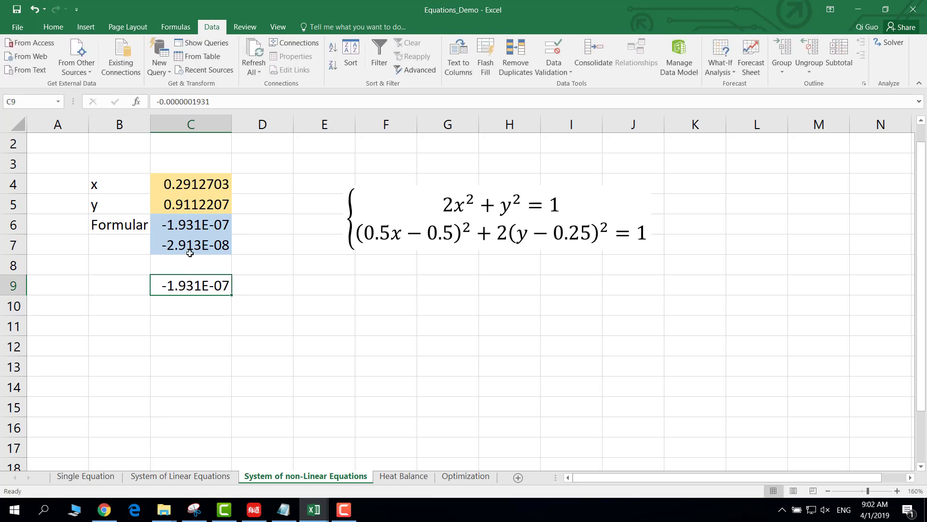
click(217, 102)
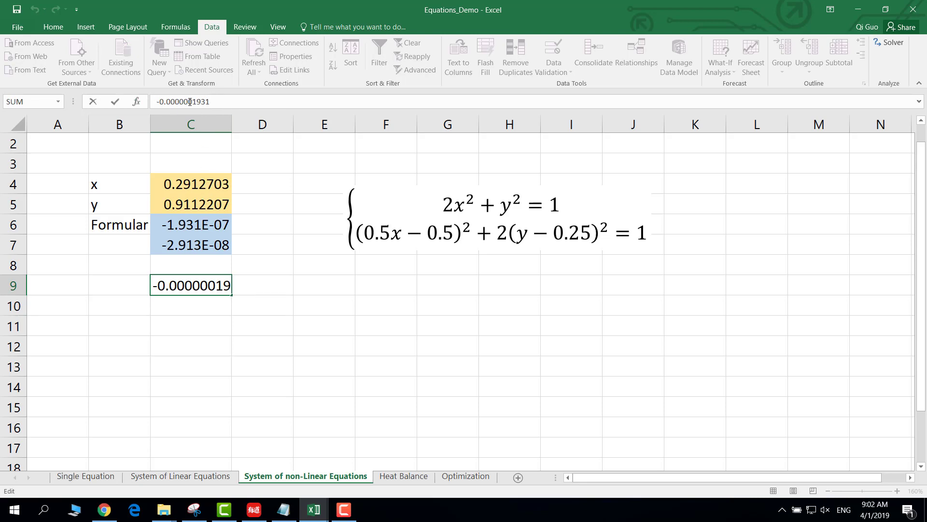
drag(194, 100, 209, 102)
key(Return)
click(202, 286)
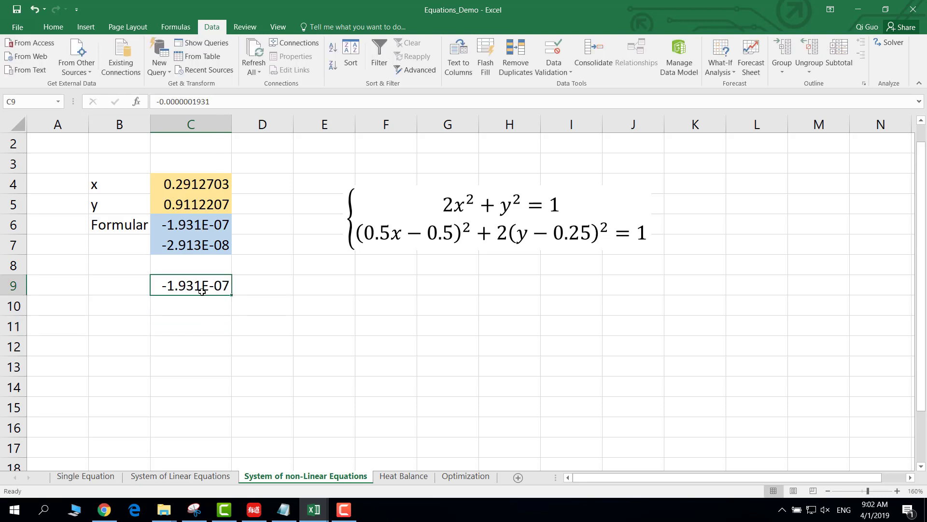
key(Delete)
click(255, 269)
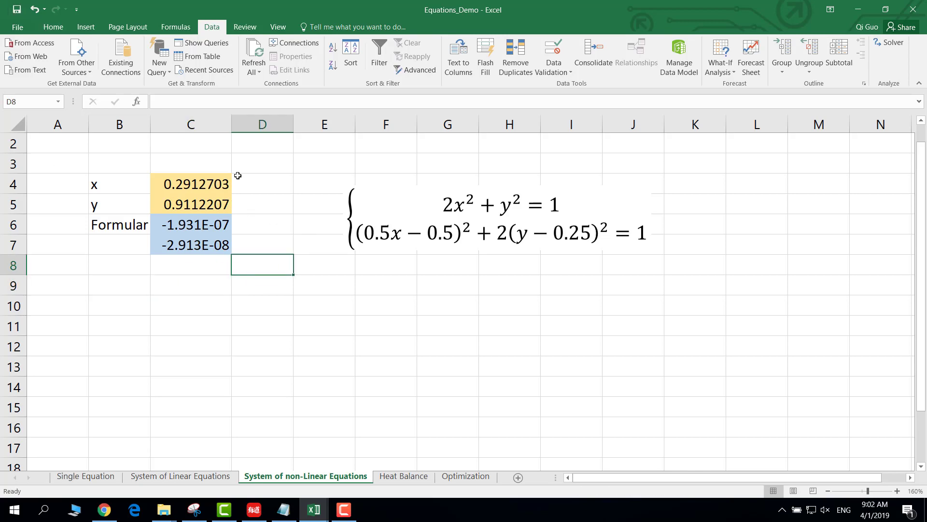
On the Heat Balance sheet, begin the C12 formula with area times the fluid-to-Ti temperature difference, =C7*(C2-C13.
click(404, 476)
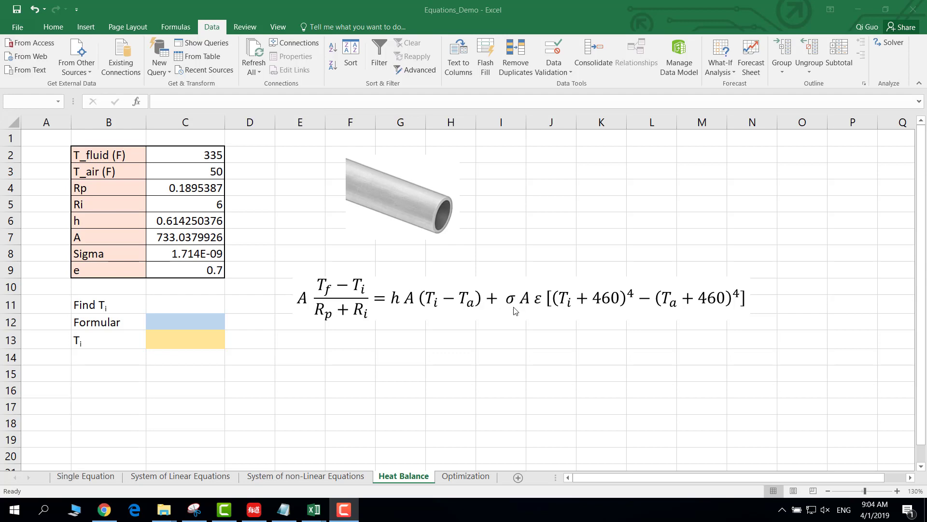
click(199, 320)
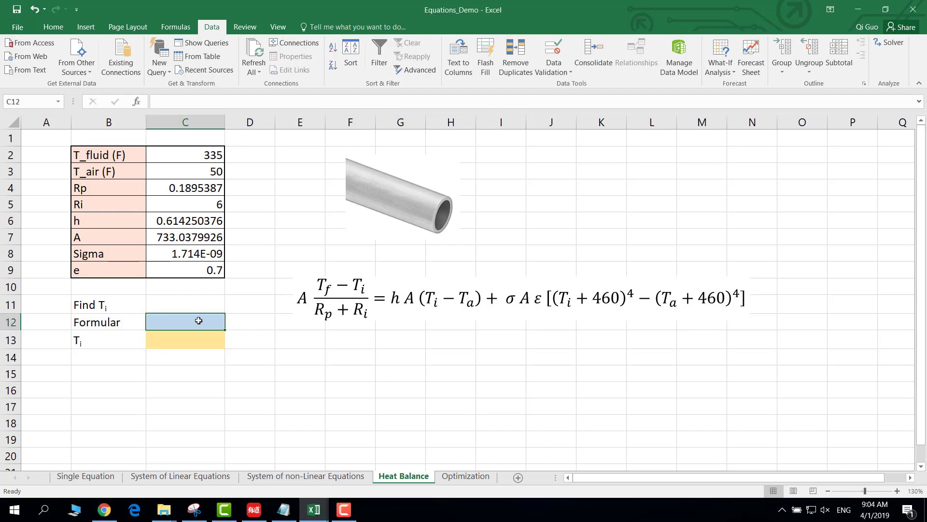
text(=)
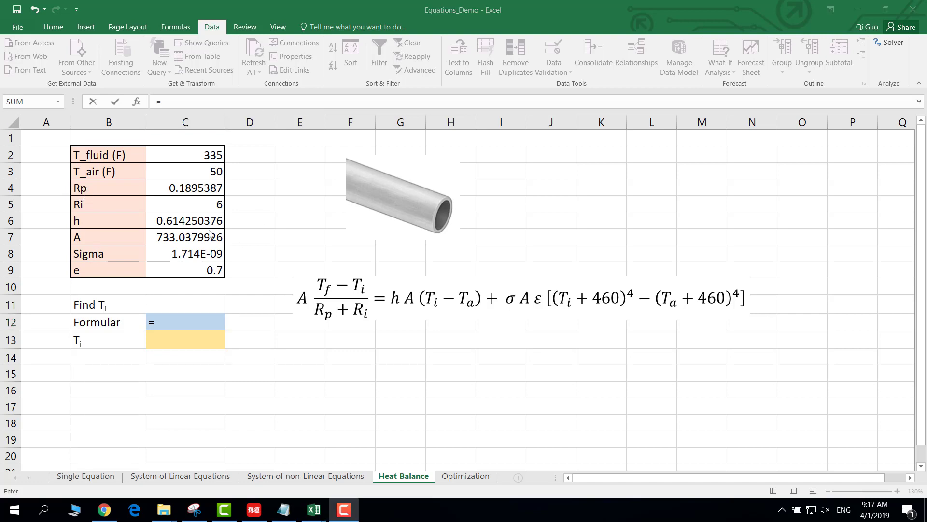
click(191, 238)
click(192, 237)
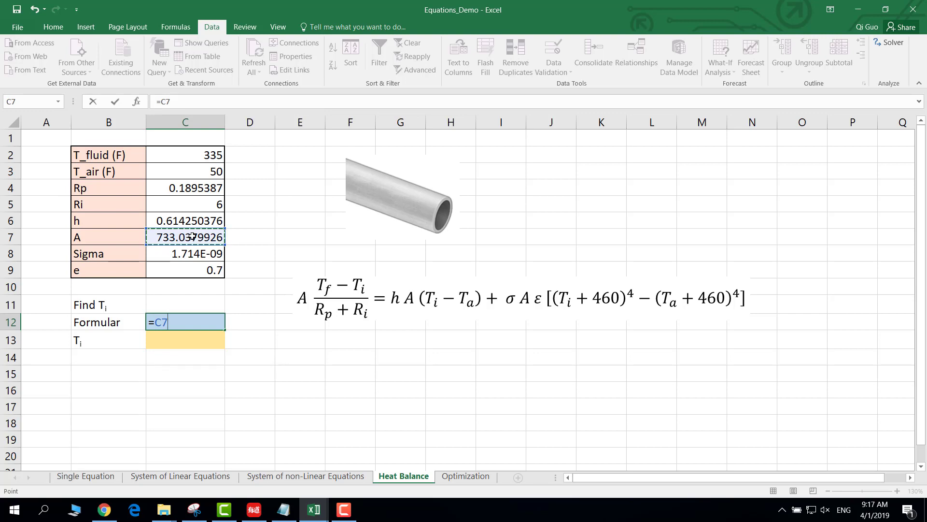
text(*)
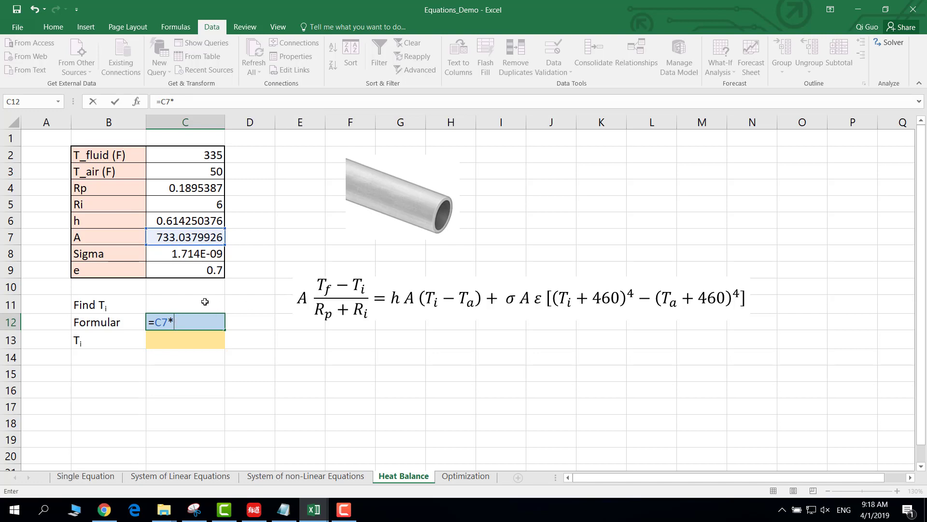
text(()
click(177, 154)
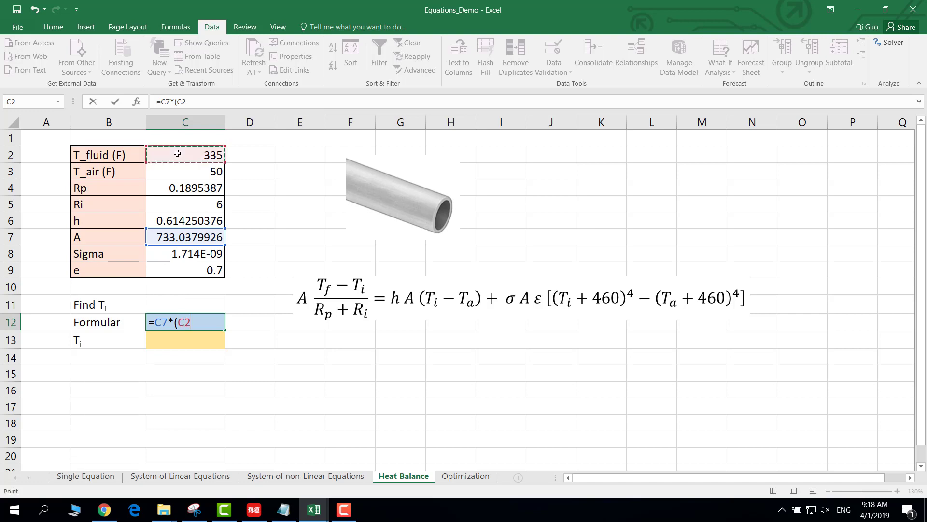
text(-)
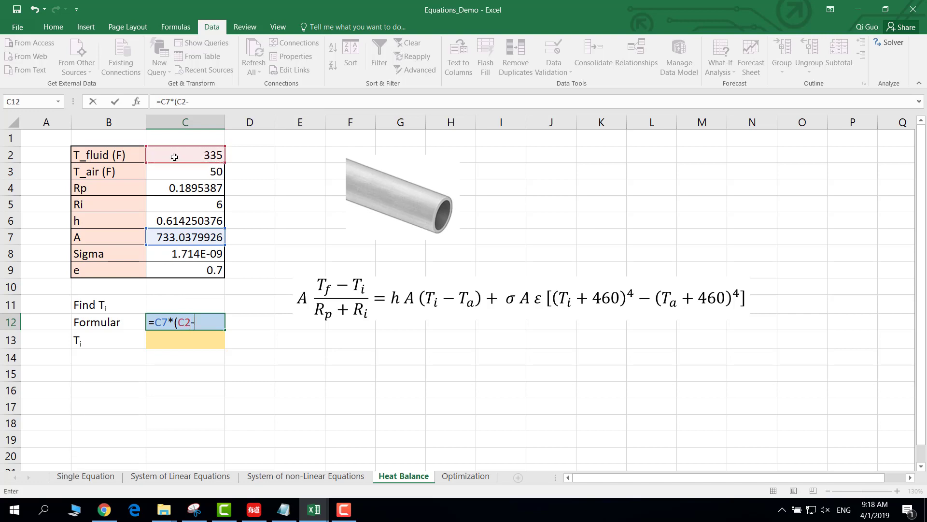
click(169, 339)
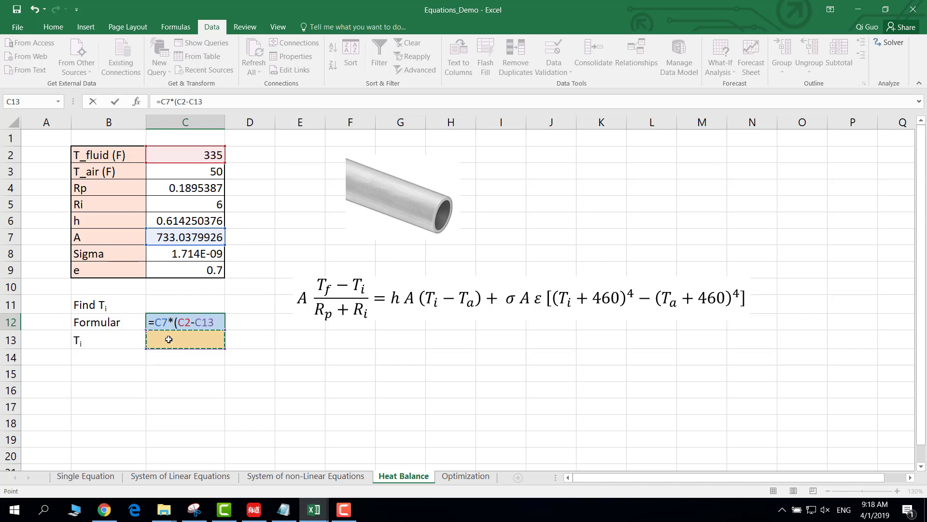
Close the temperature difference in the C12 formula and divide it by the sum of the resistances, (C4+C5).
text()/()
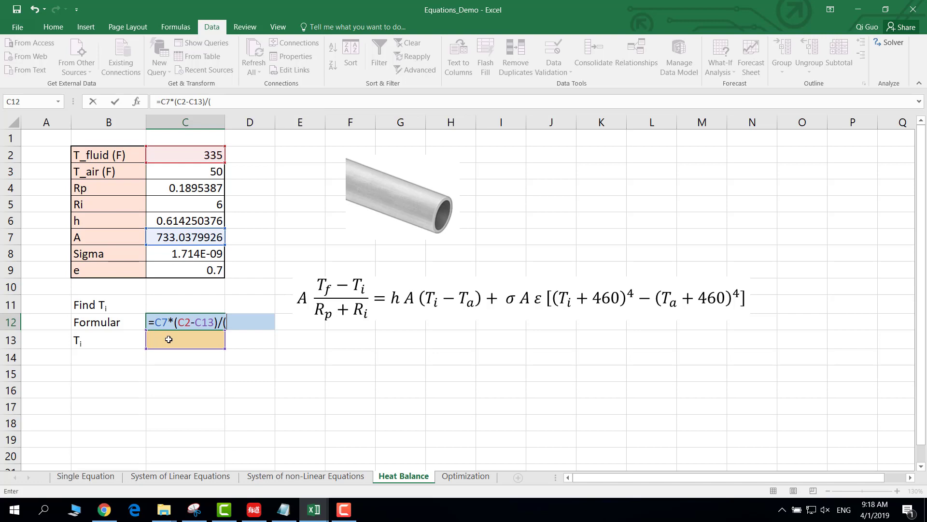
click(188, 187)
text(+)
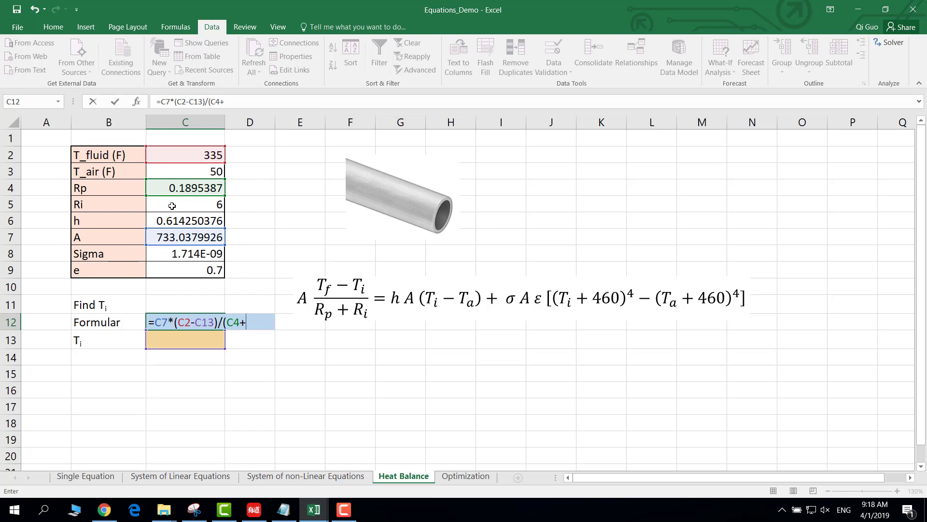
click(172, 205)
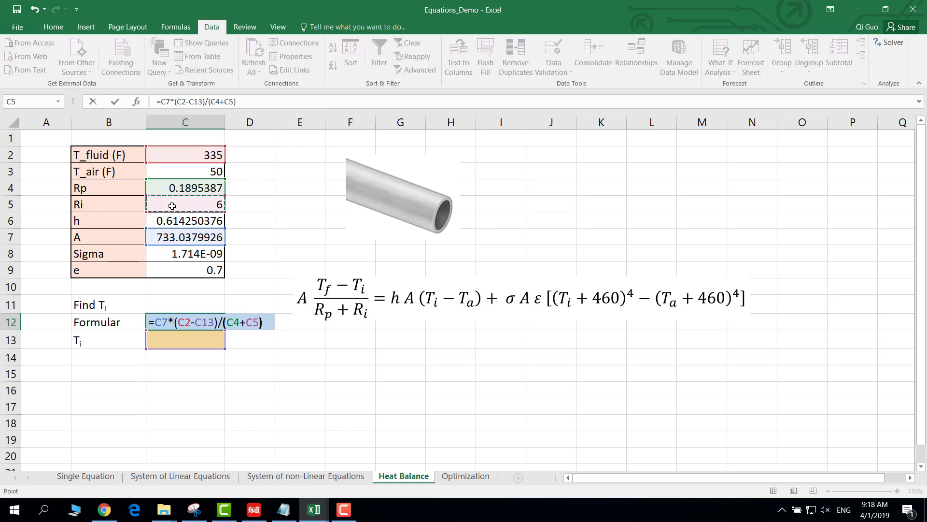
text())
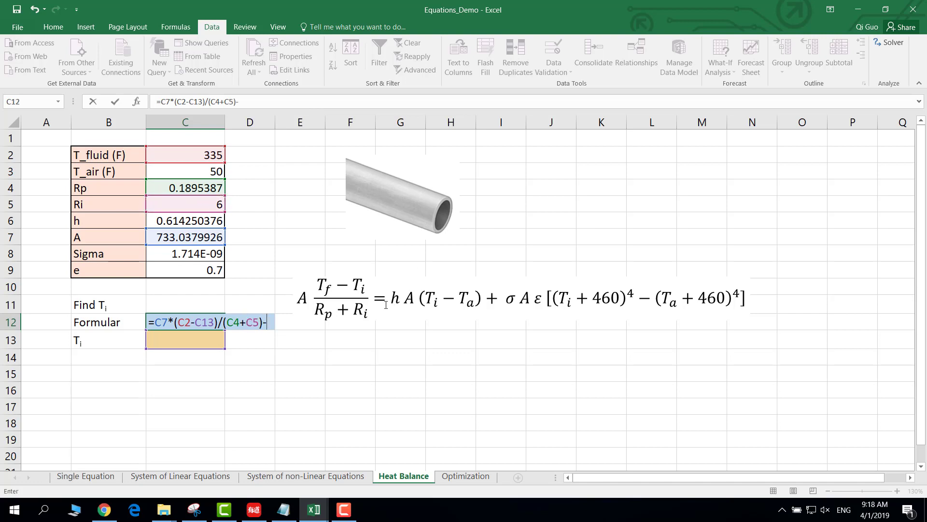
Subtract the convection term C6*C7*(C13-C3) in the C12 formula and add a minus sign after it.
text(-)
click(193, 222)
text(*)
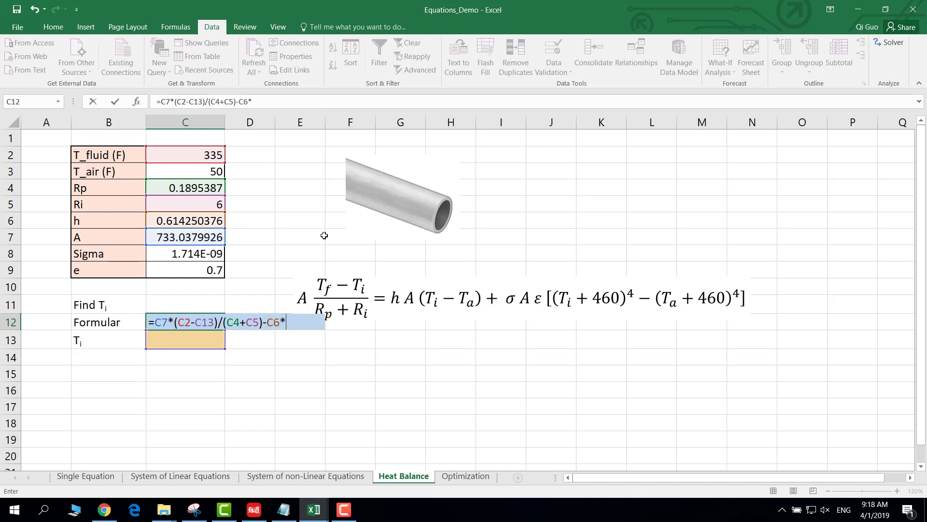
click(195, 239)
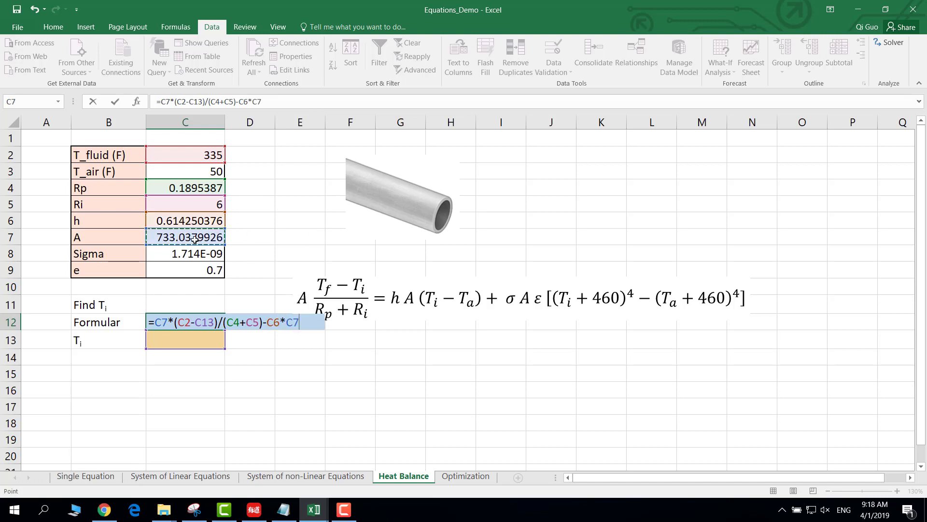
text(*()
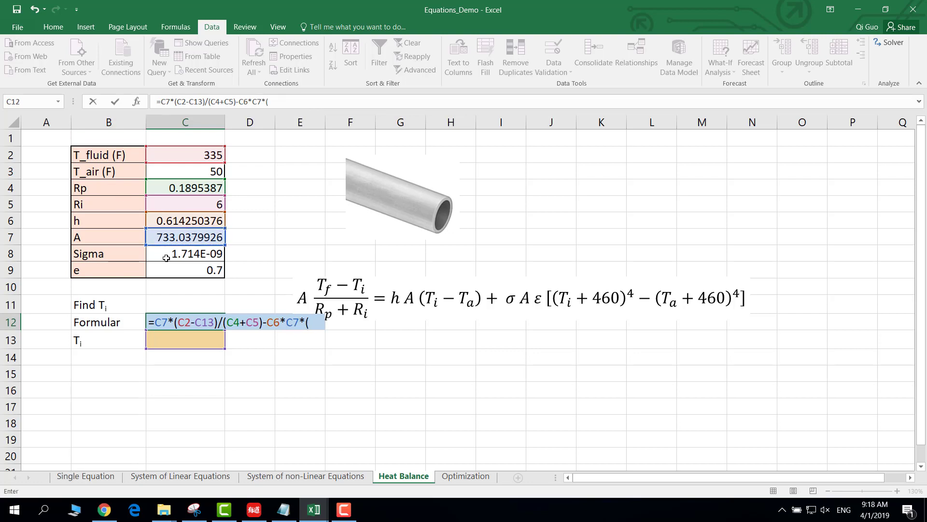
click(181, 342)
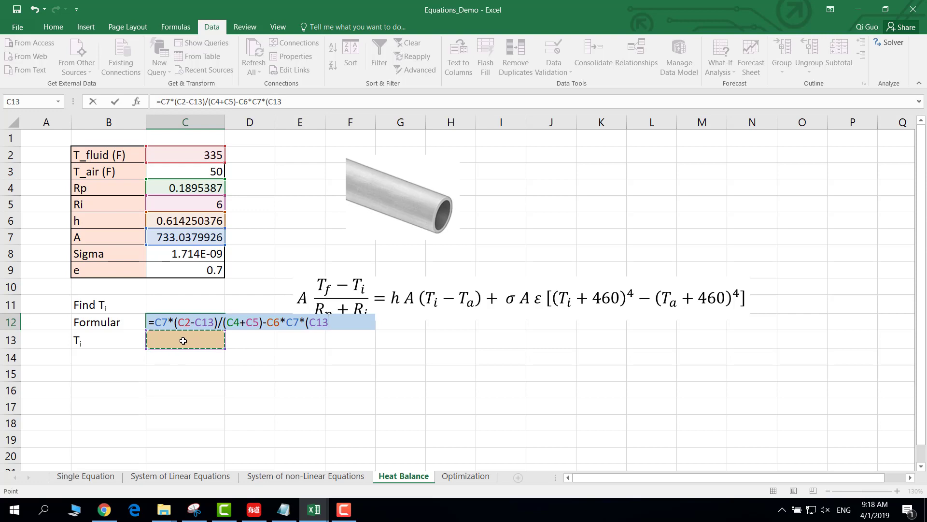
text(-)
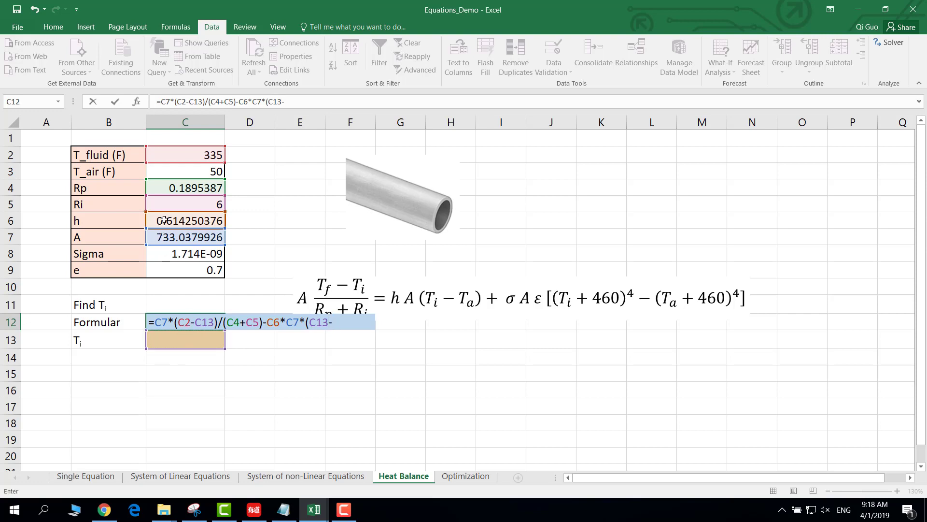
click(173, 169)
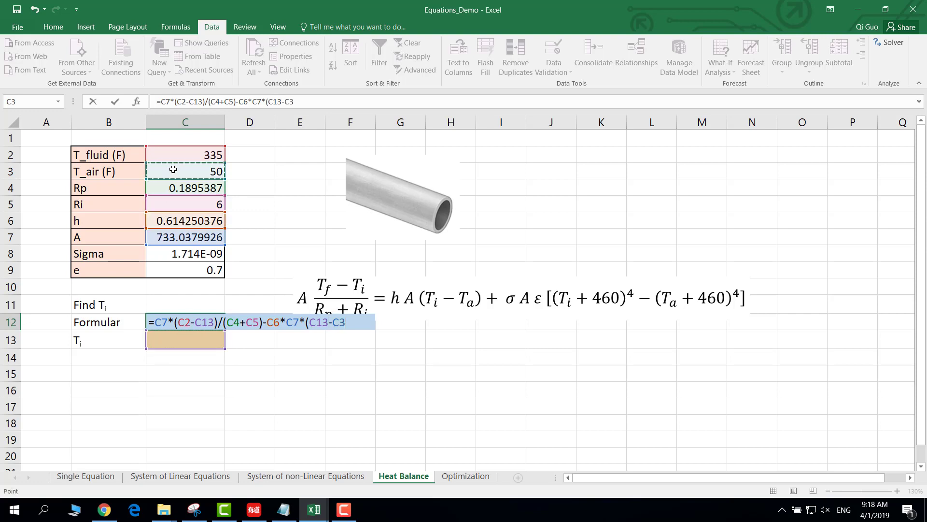
text()-)
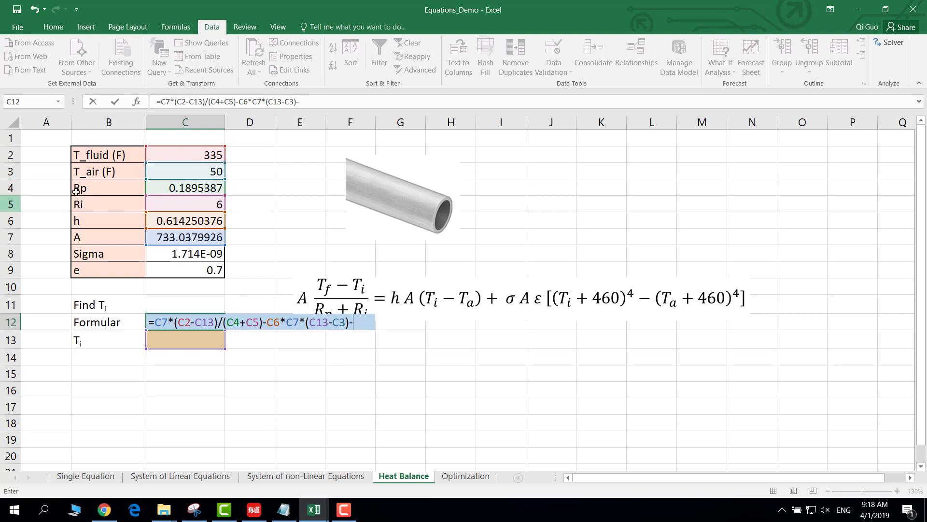
Continue the C12 formula with the radiation factors C8*C7*C9, multiplied by an opened double bracket.
click(196, 253)
text(*)
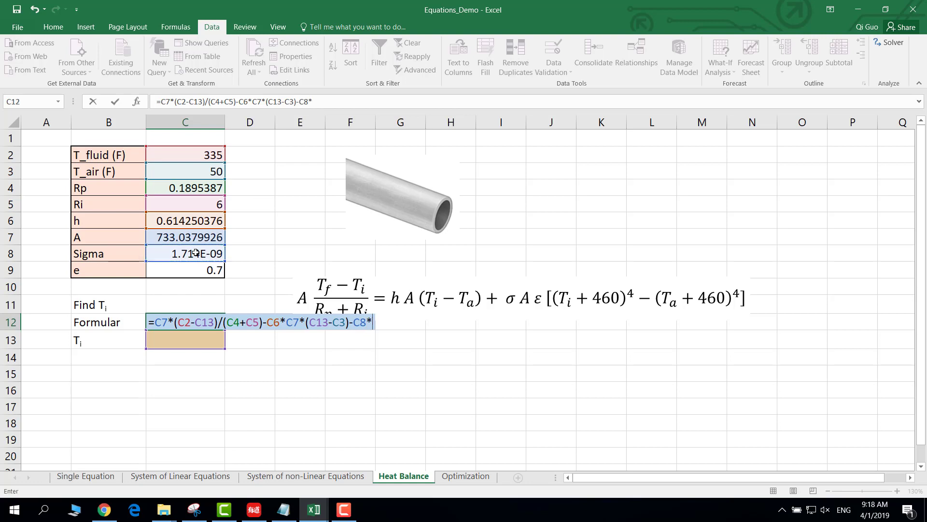
click(175, 236)
text(*)
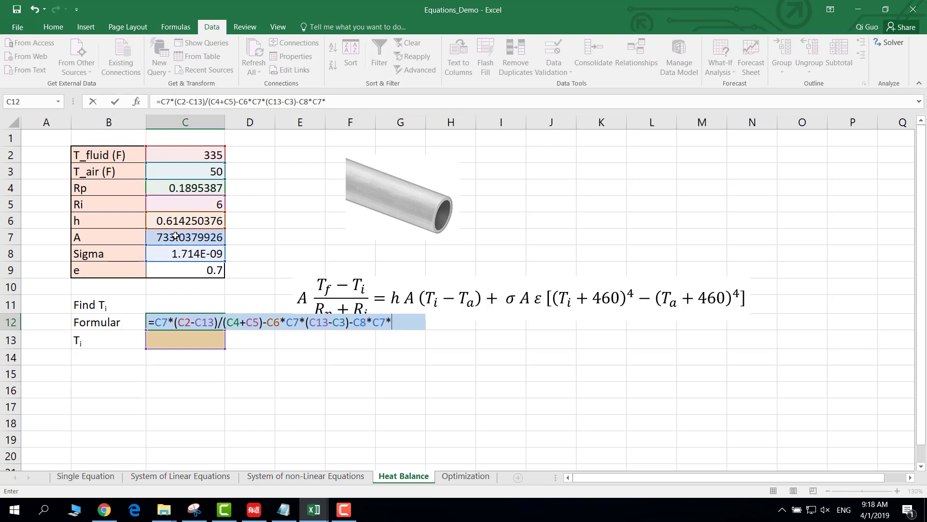
click(175, 269)
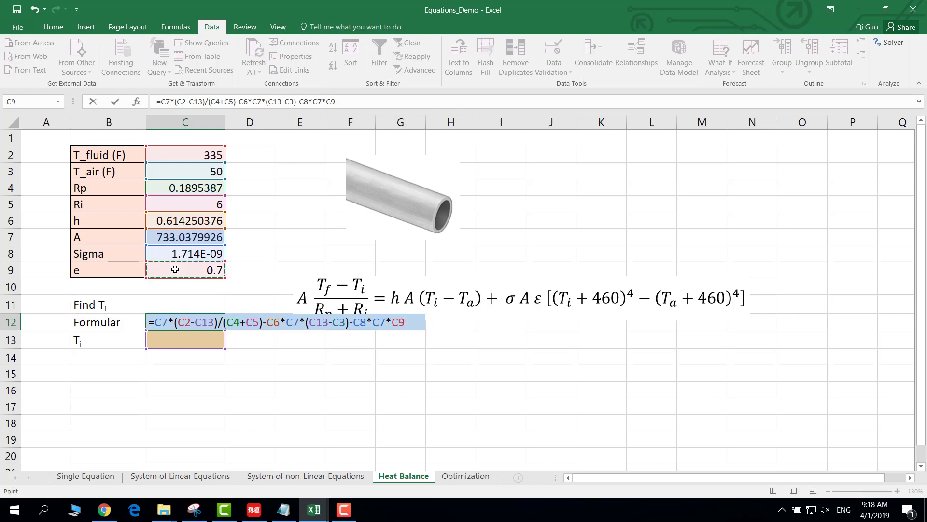
text(*(()
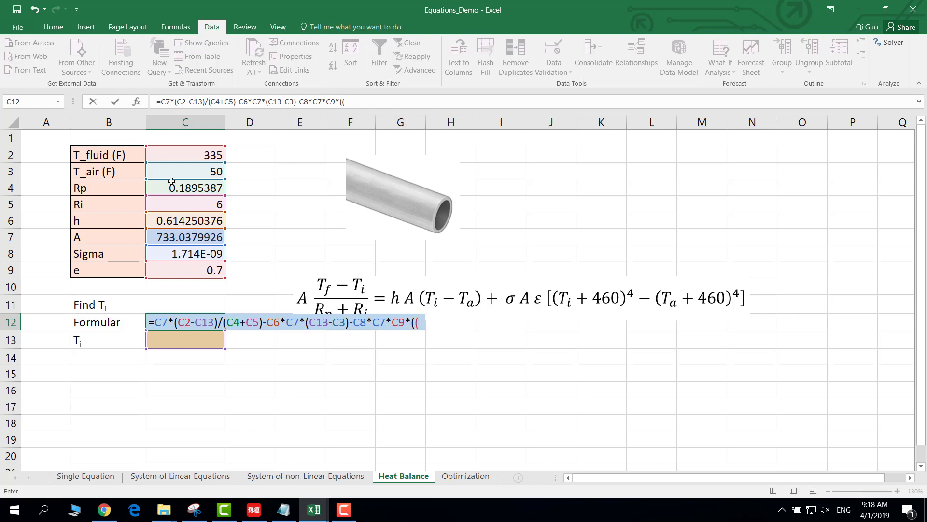
Complete the C12 formula with the fourth-power temperature difference (C13+460)^4-(C3+460)^4 and enter it.
click(177, 341)
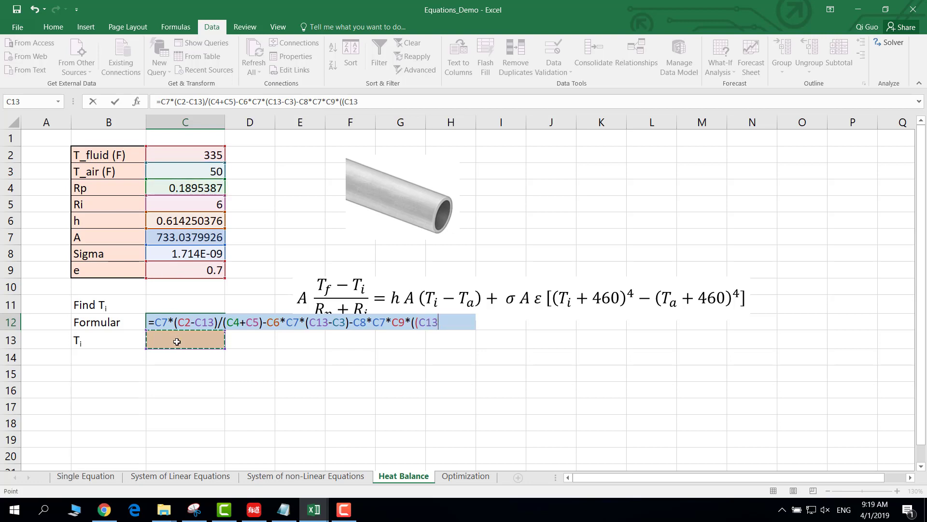
text(+460)
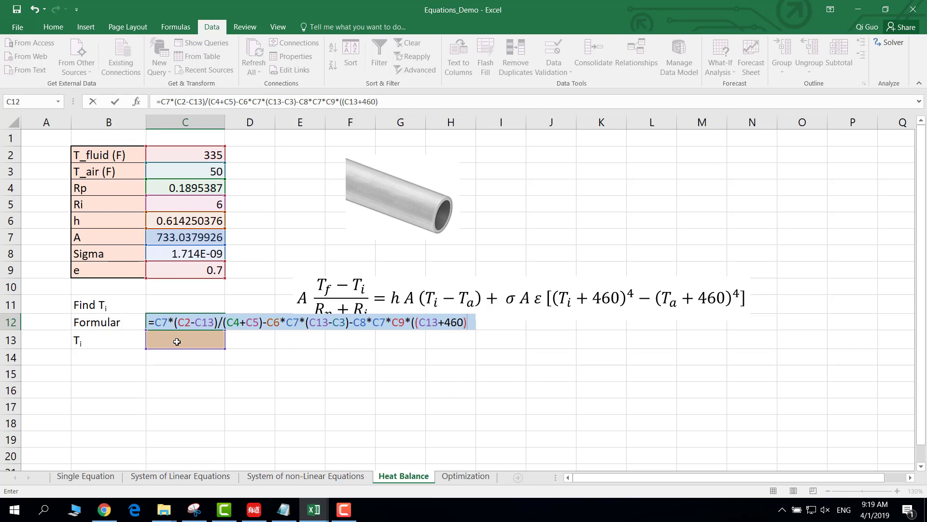
text()^4-()
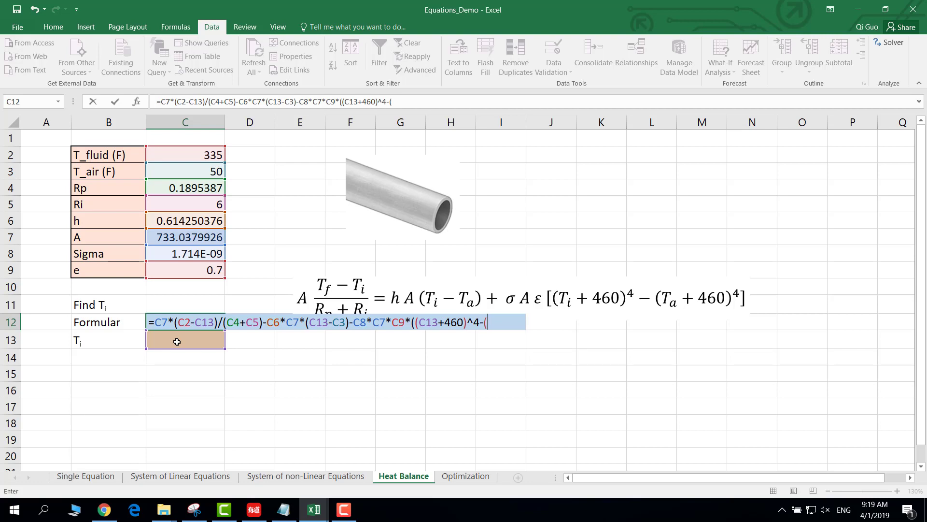
click(182, 172)
text(+460)
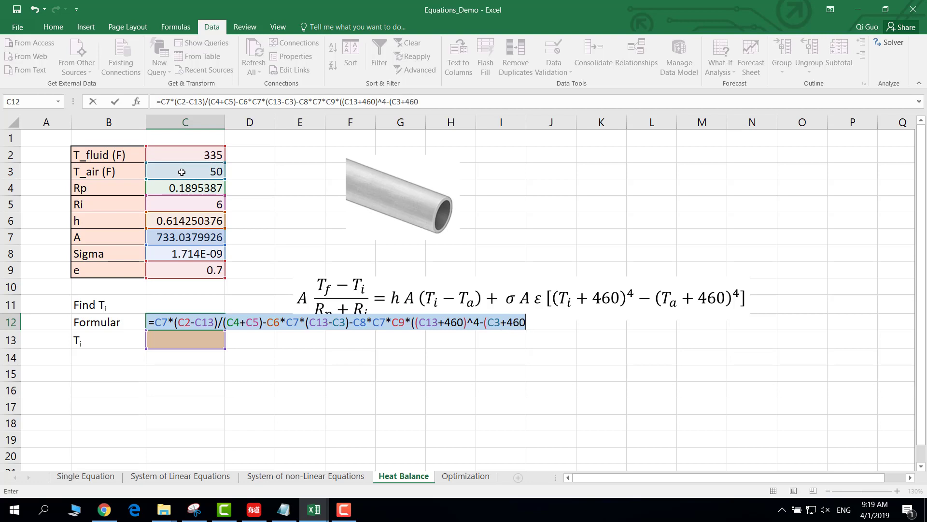
text()^4)
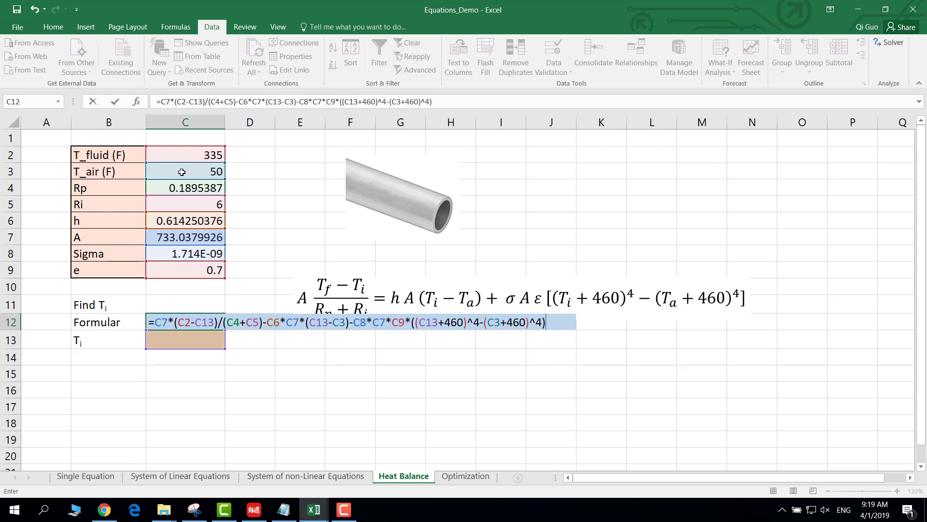
key(Return)
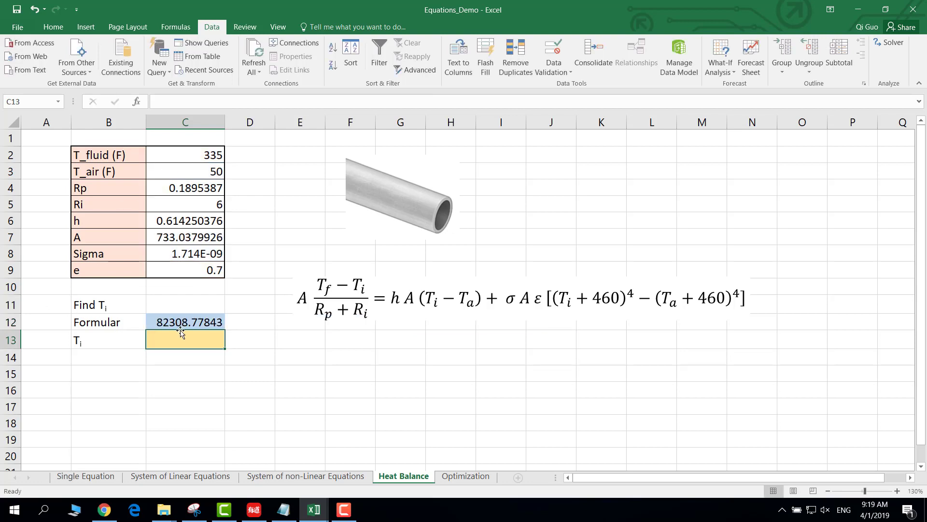
click(286, 351)
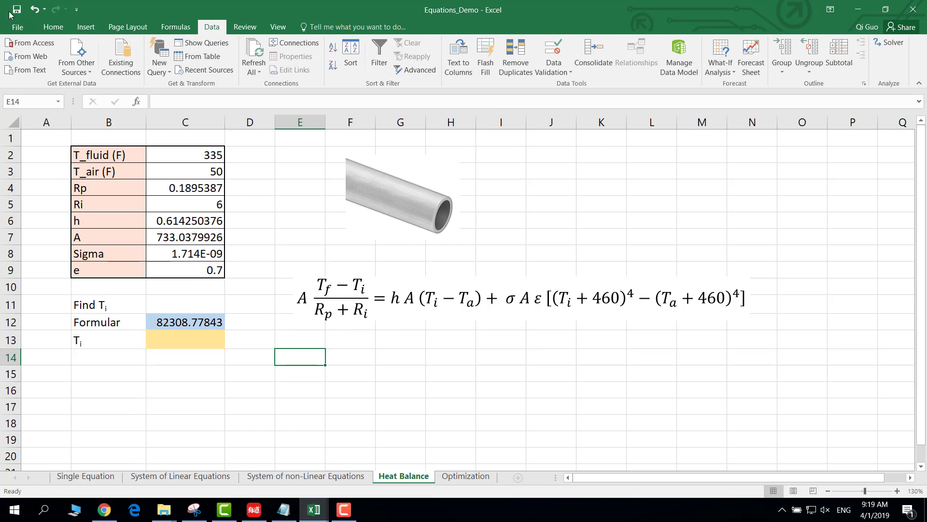
Set up Solver with C12 as the objective, a target value of 0, and C13 as the changing variable cell.
click(888, 43)
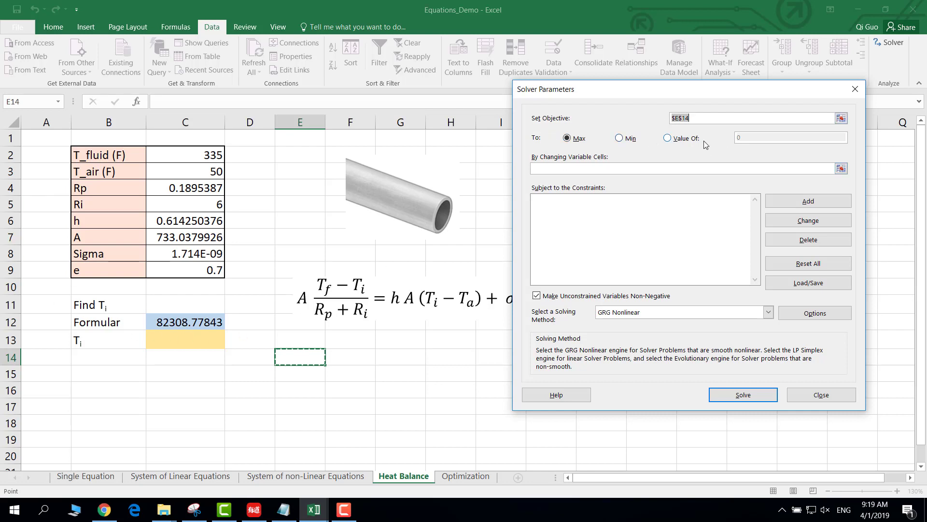
click(195, 324)
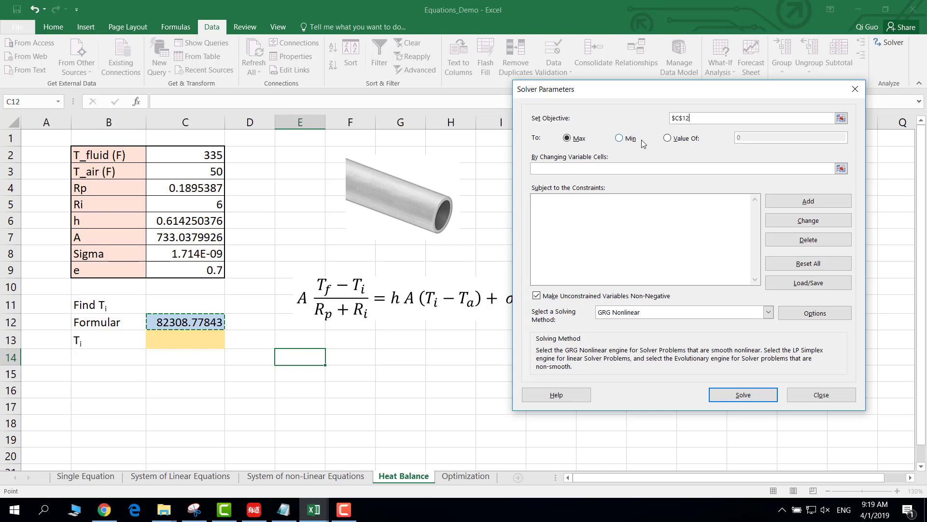
click(670, 140)
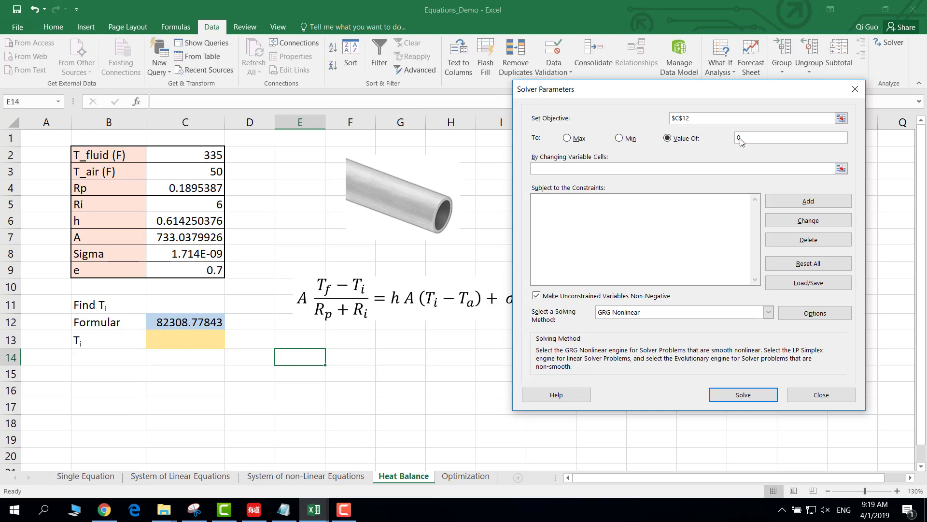
click(550, 168)
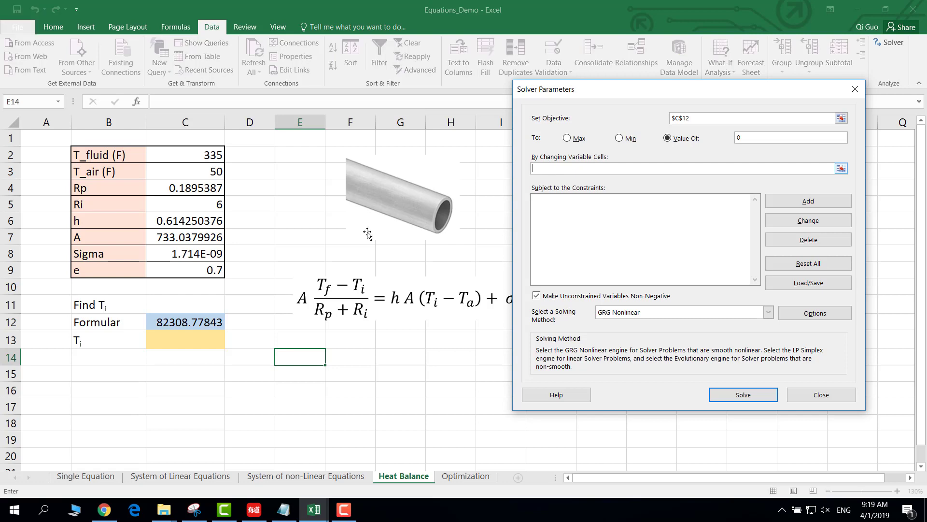
click(174, 339)
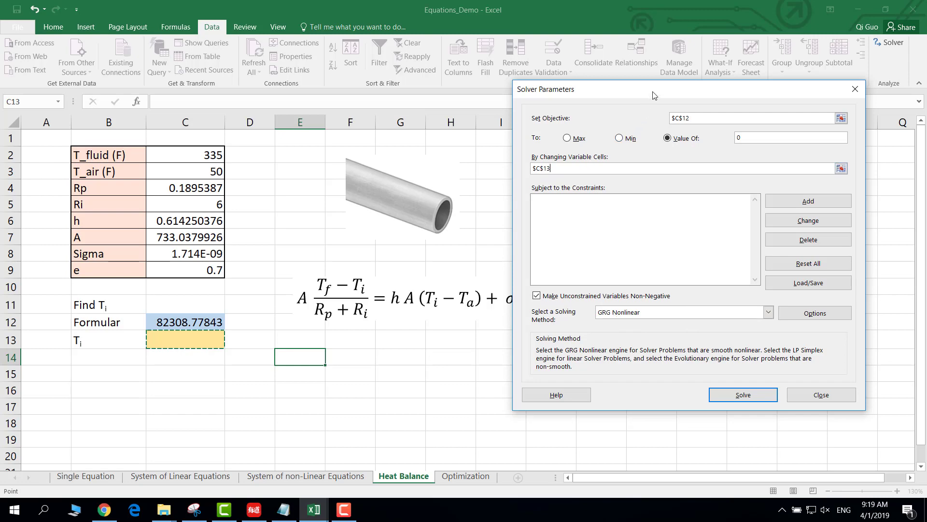
Solve the heat balance for Ti with the current Solver setup and keep the Solver solution.
drag(655, 95, 638, 365)
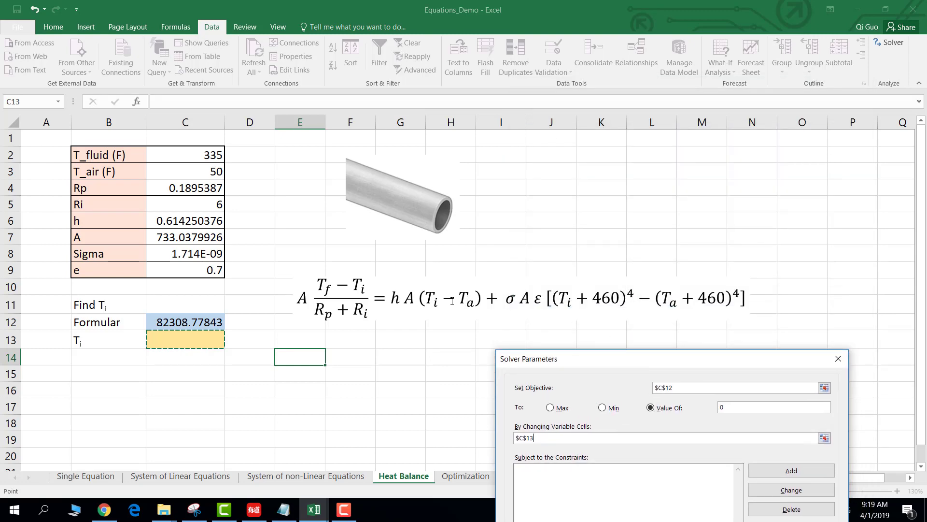
drag(651, 359, 689, 142)
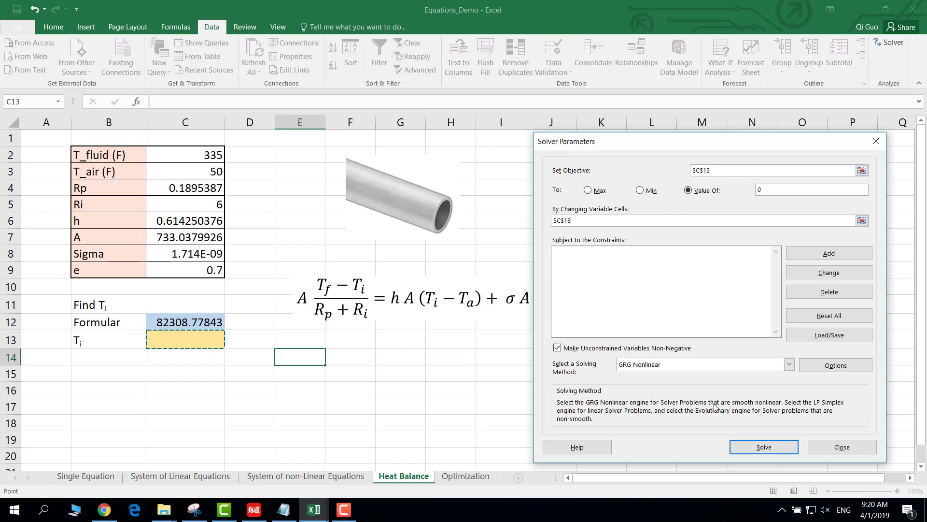
click(754, 448)
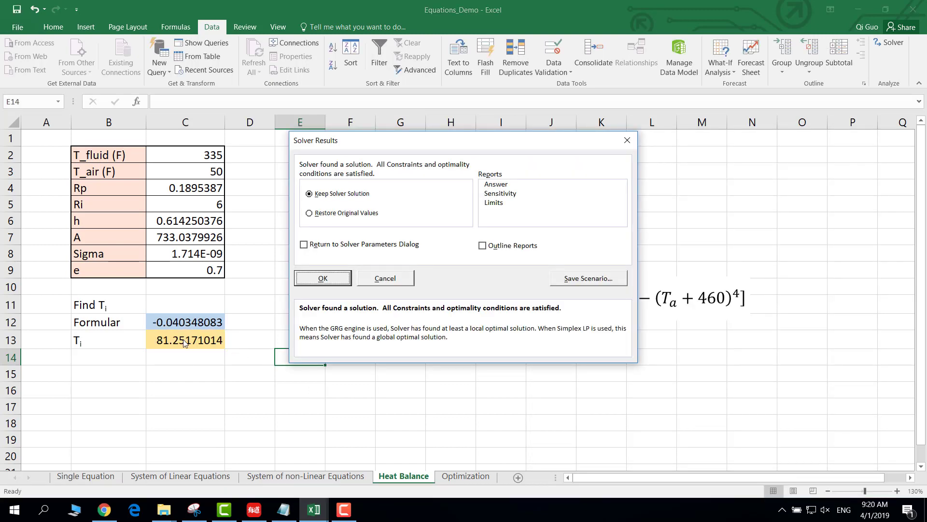
click(342, 281)
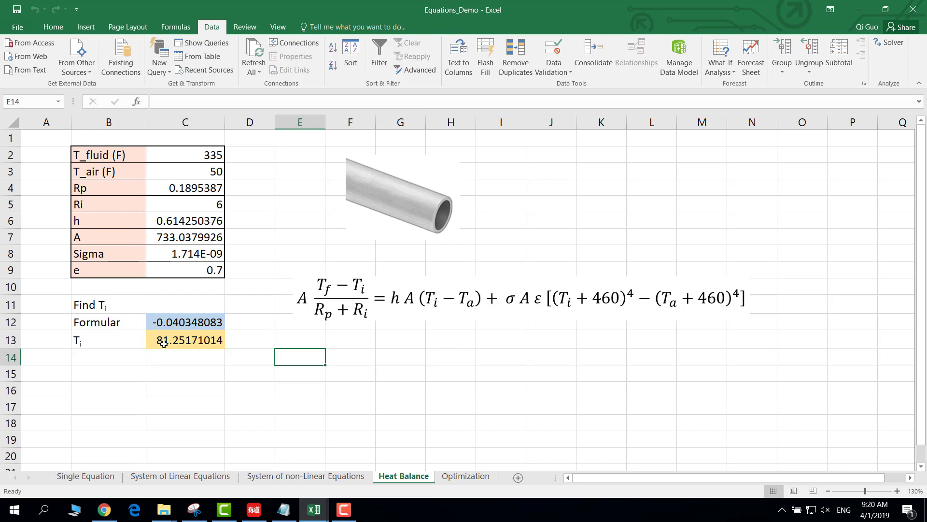
click(236, 343)
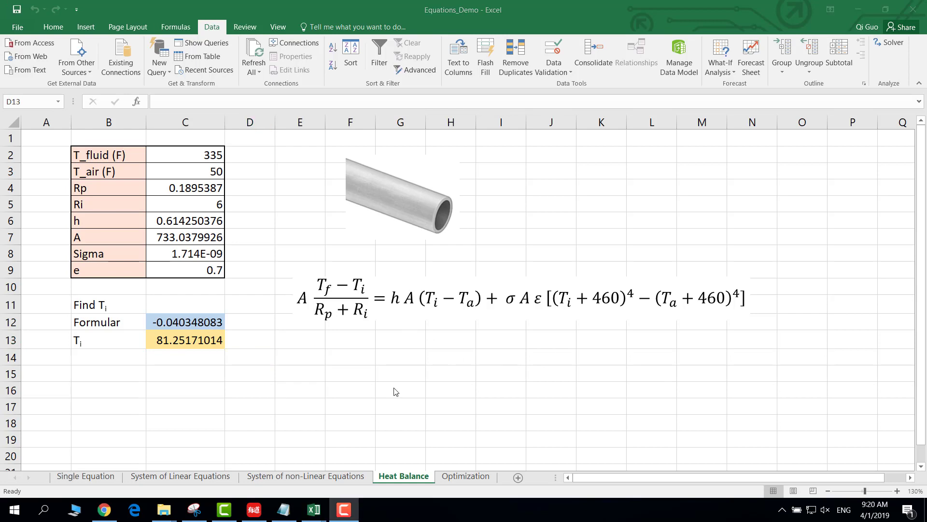
Switch to the Optimization sheet and enter the staffing objective =SUM(C4:C10) in the Min cell C12.
click(473, 476)
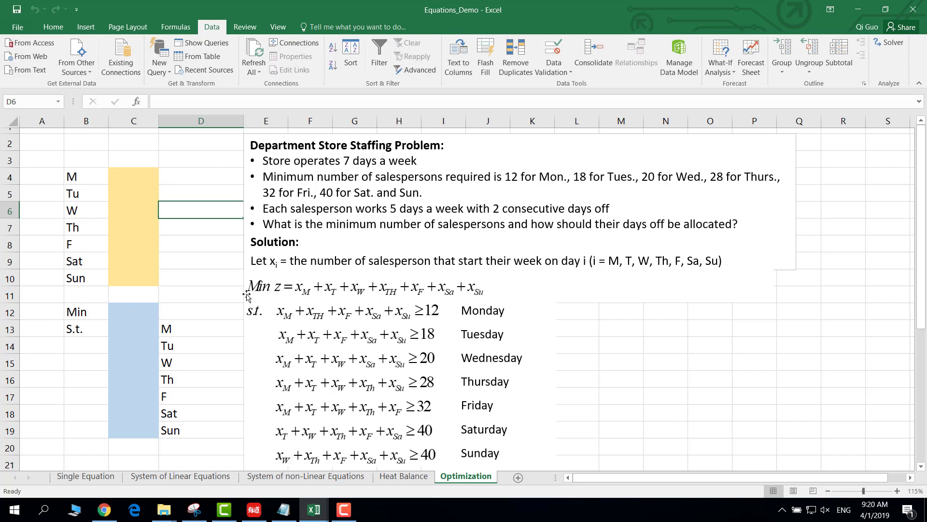
click(137, 307)
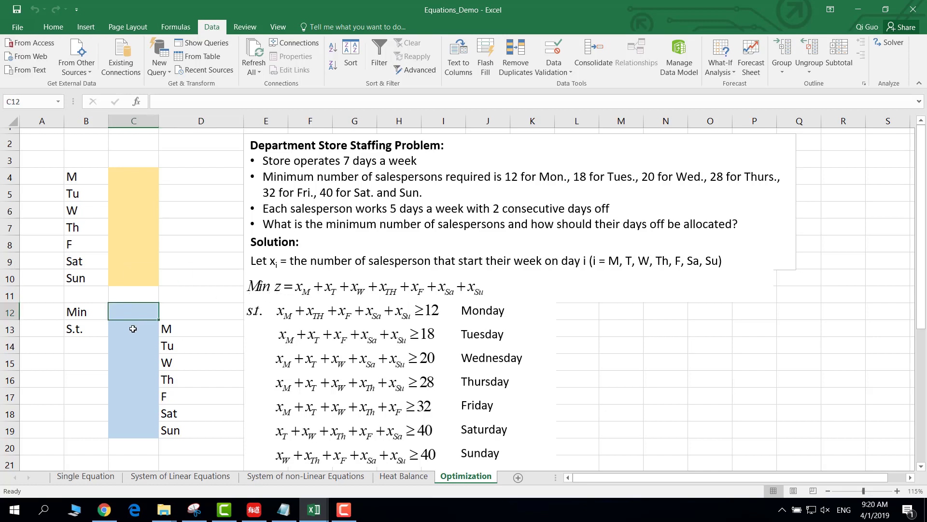
drag(134, 331, 133, 427)
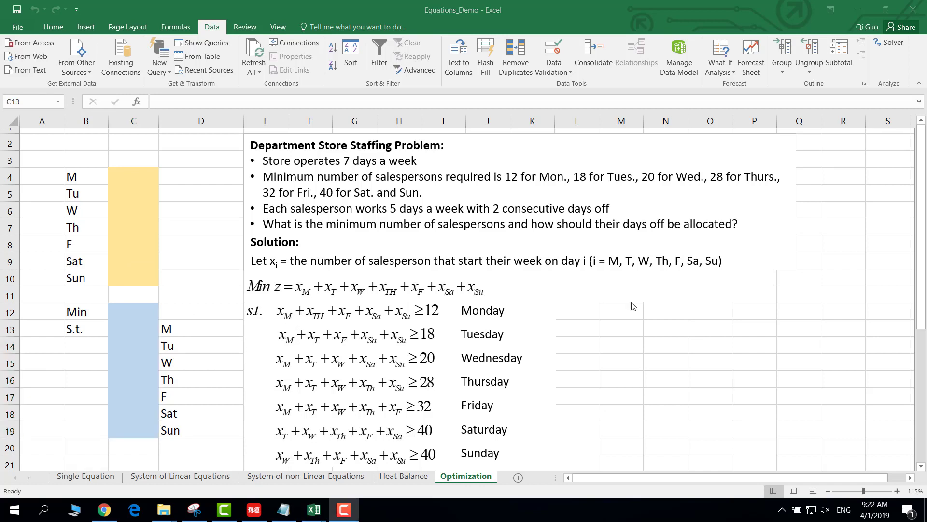
click(129, 311)
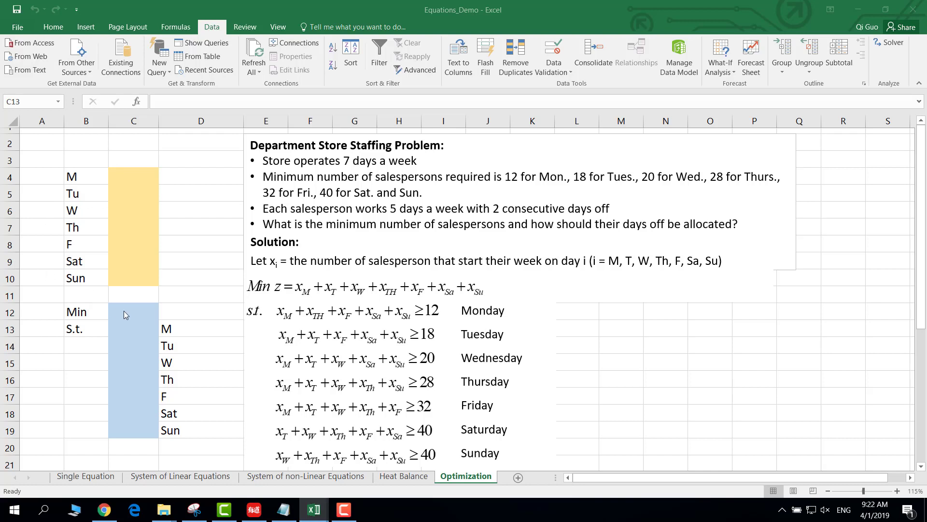
text(=s)
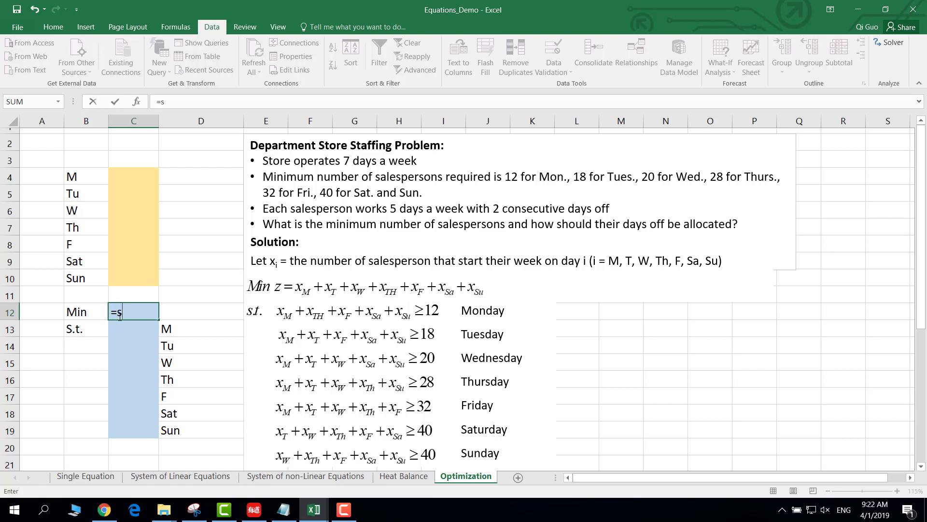
text(um)
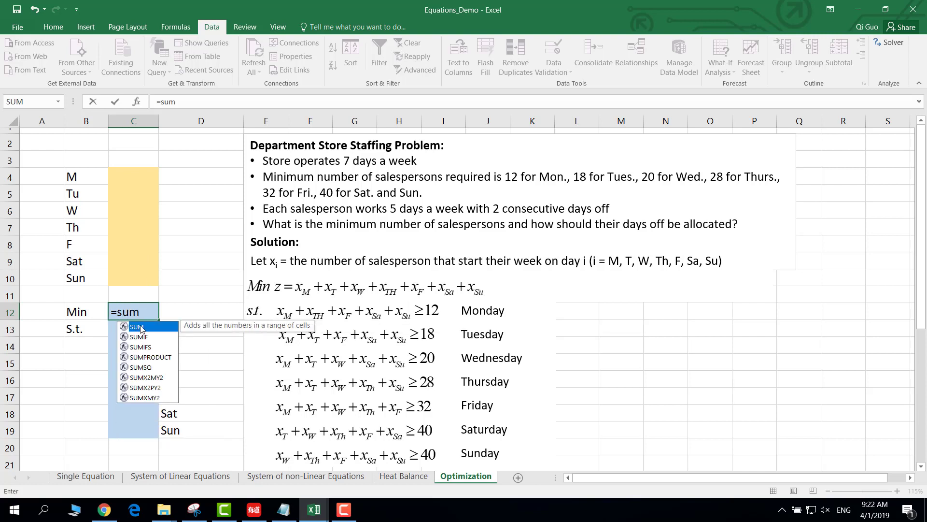
double_click(137, 327)
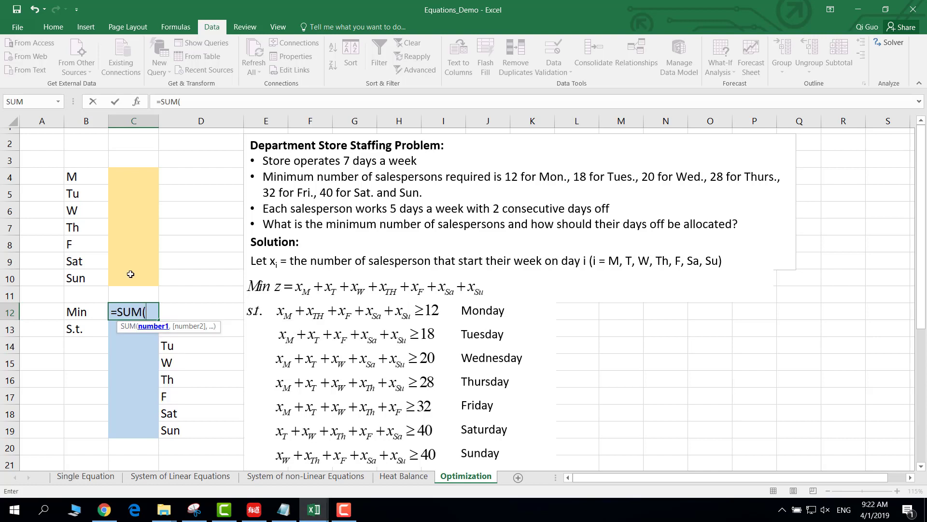
drag(138, 176, 144, 274)
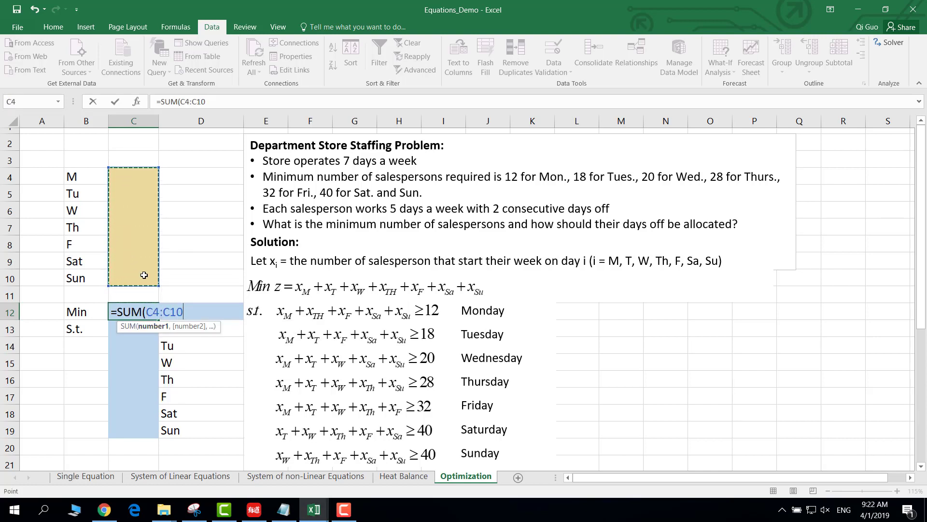
text())
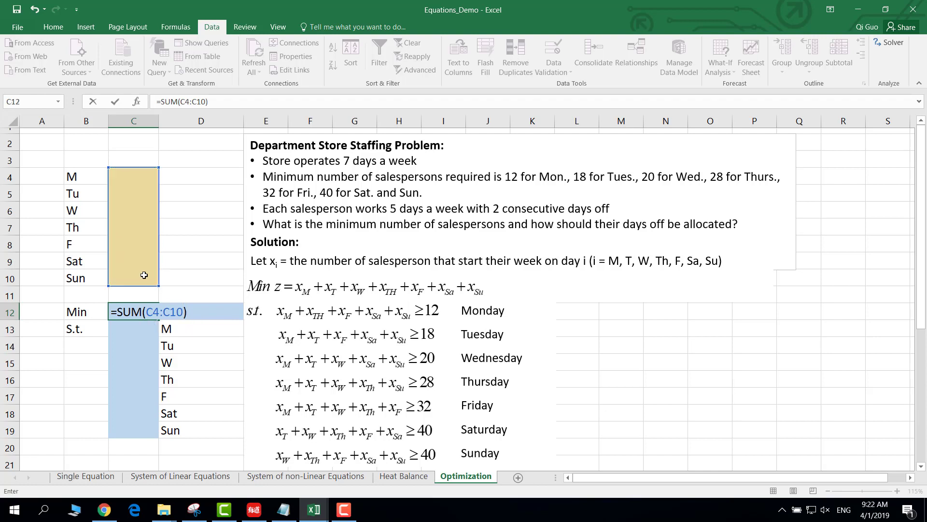
key(Return)
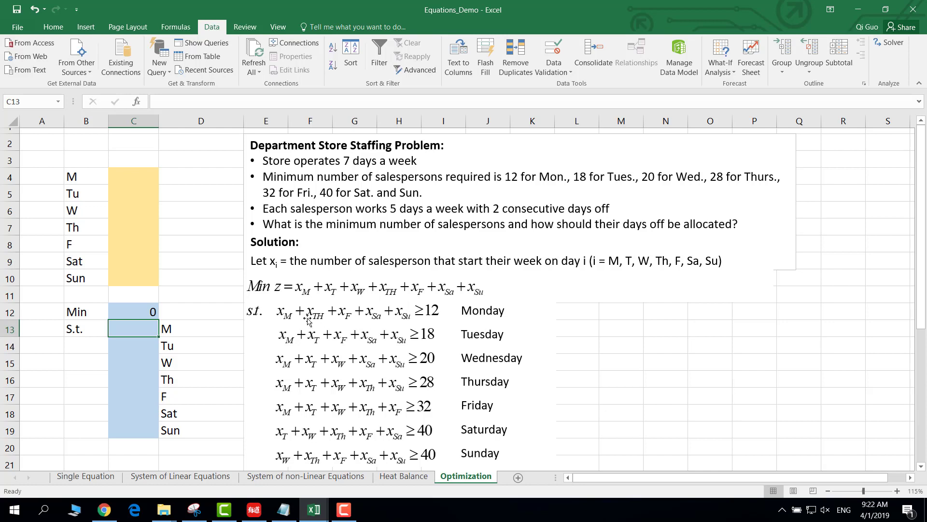
Enter the Monday constraint formula =C4+SUM(C7:C10) in cell C13.
text(=)
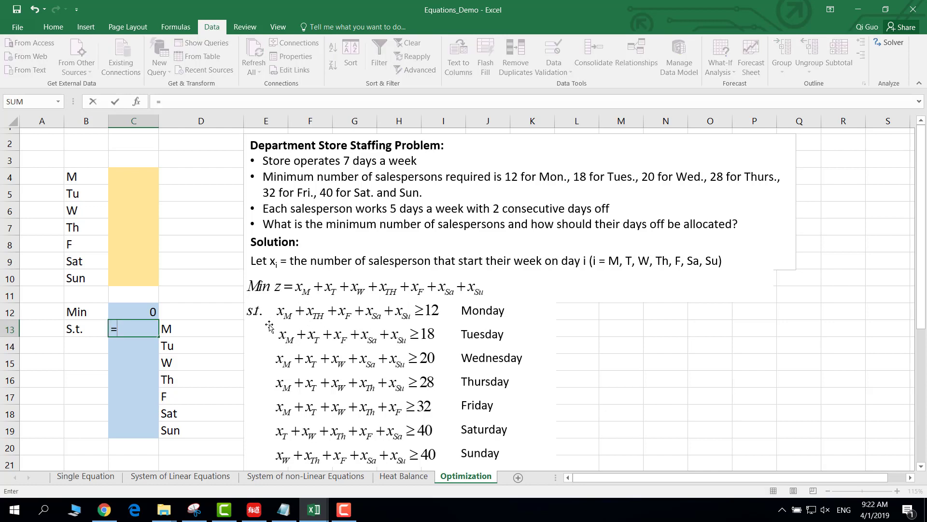
click(121, 172)
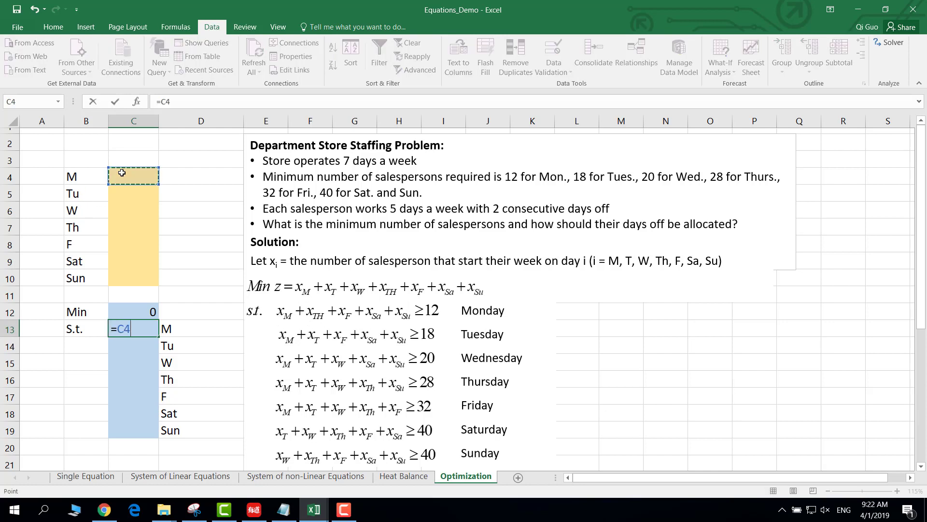
text(+sum)
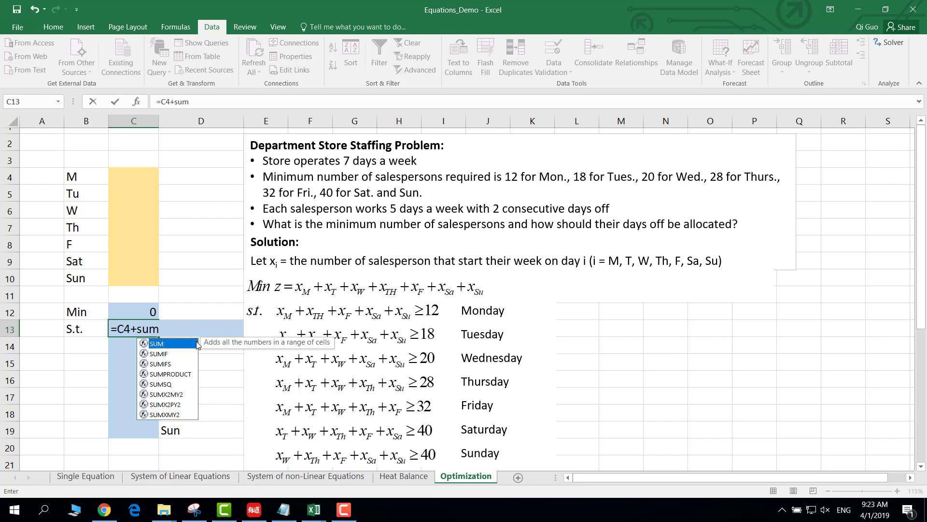
double_click(160, 343)
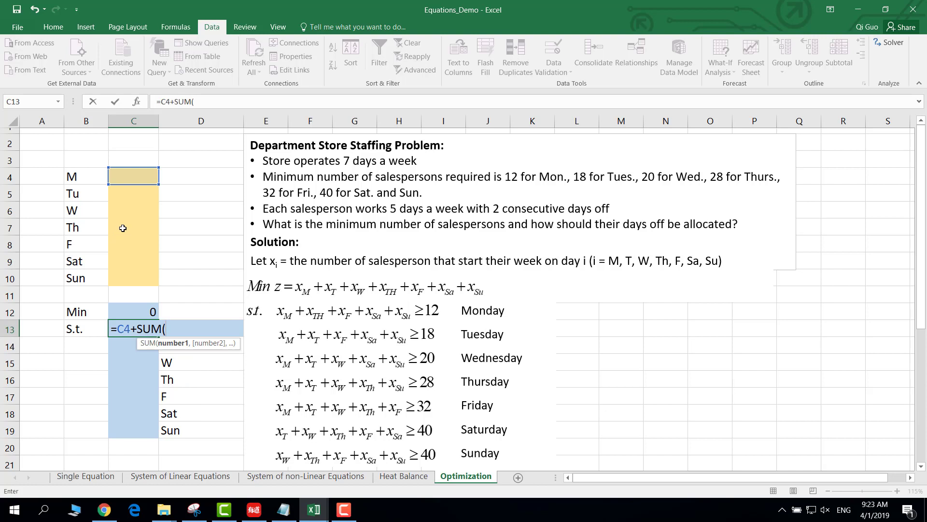
drag(123, 228, 131, 280)
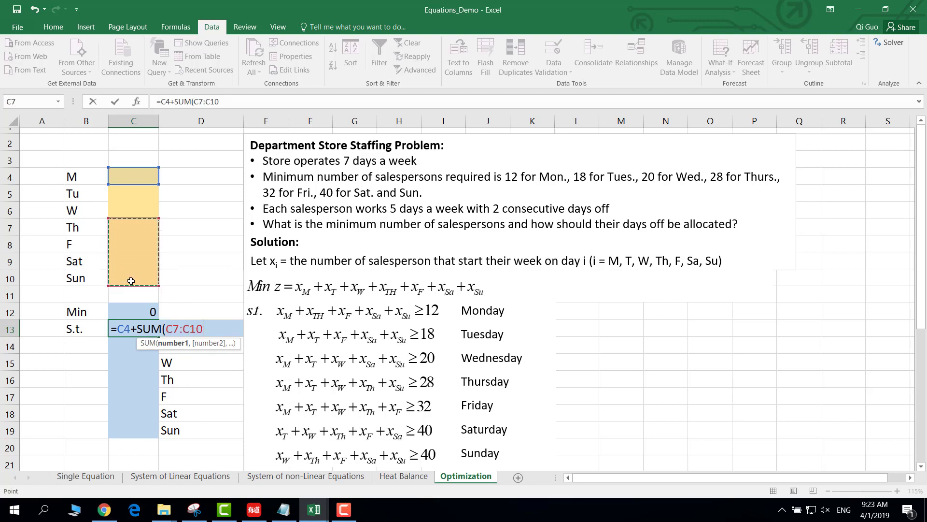
key(Return)
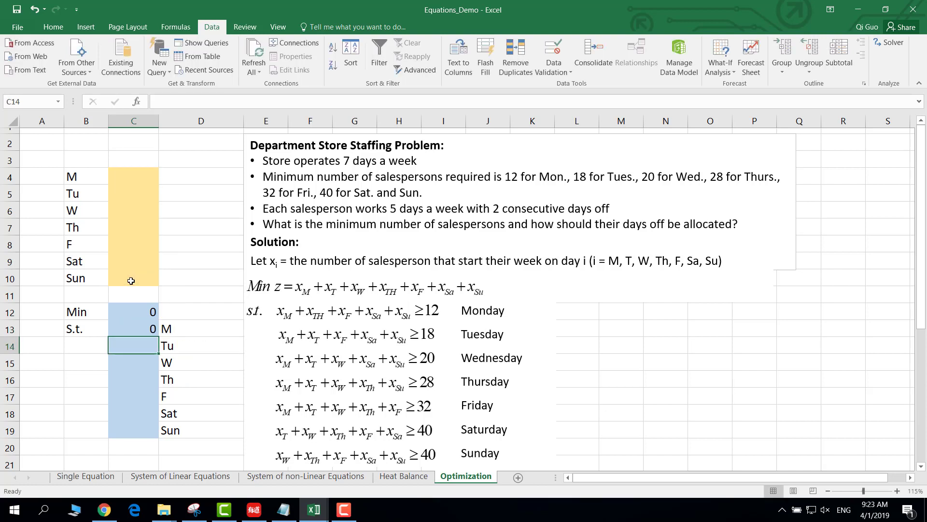
Enter the Tuesday constraint formula =C4+C5+C8+C9+C10 in cell C14.
text(=)
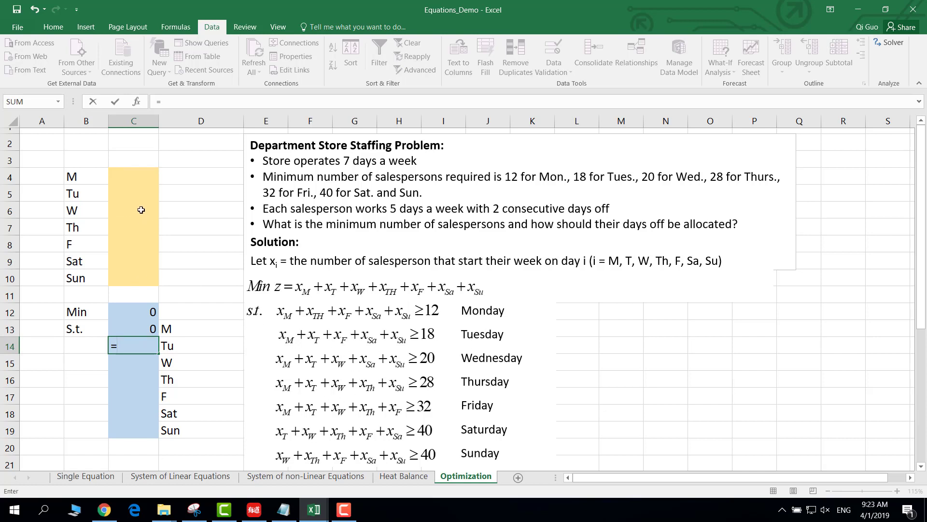
click(136, 174)
text(+)
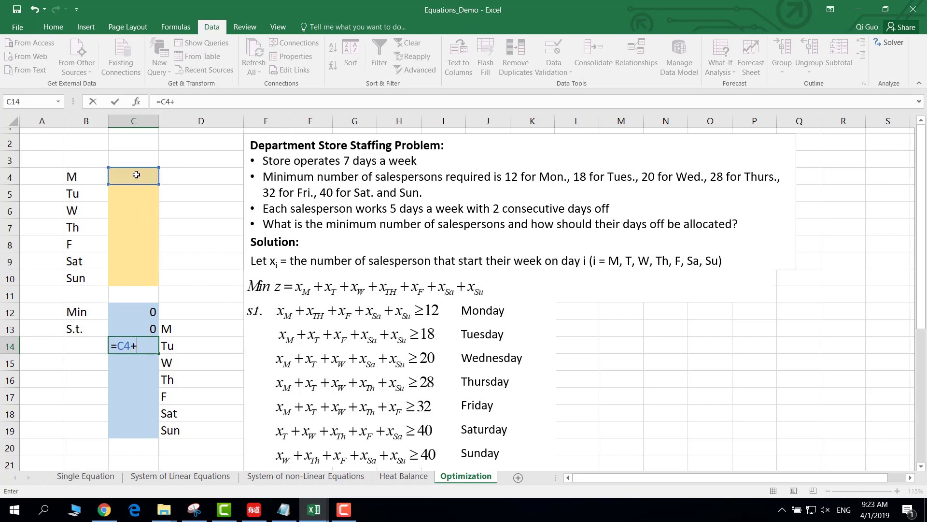
click(136, 193)
text(+)
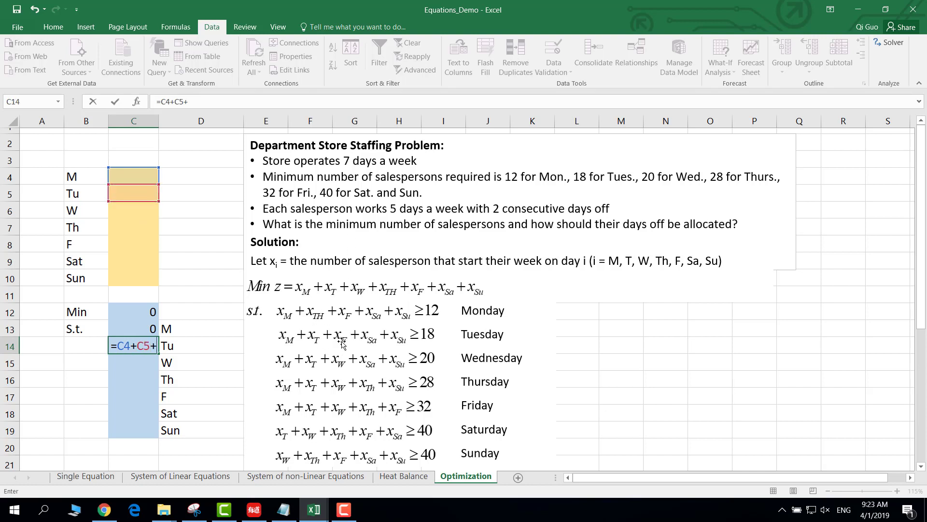
click(129, 244)
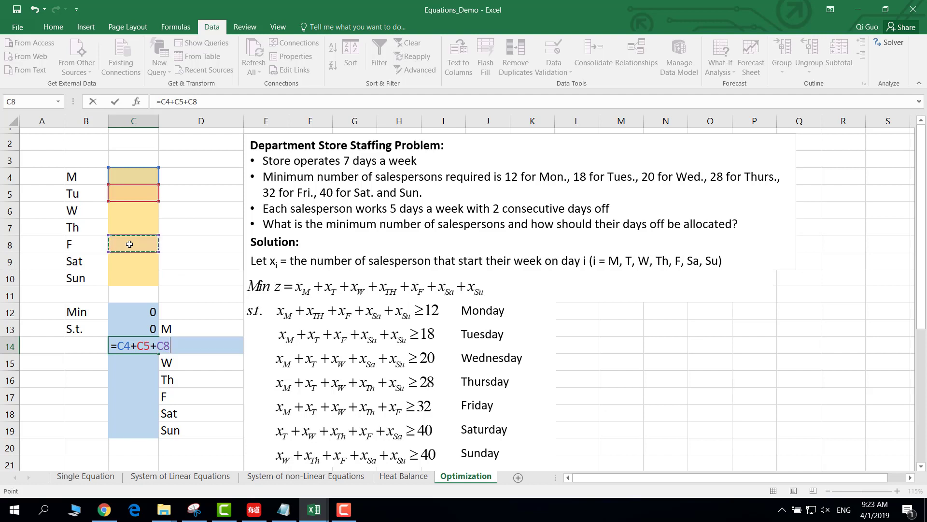
text(+)
click(132, 258)
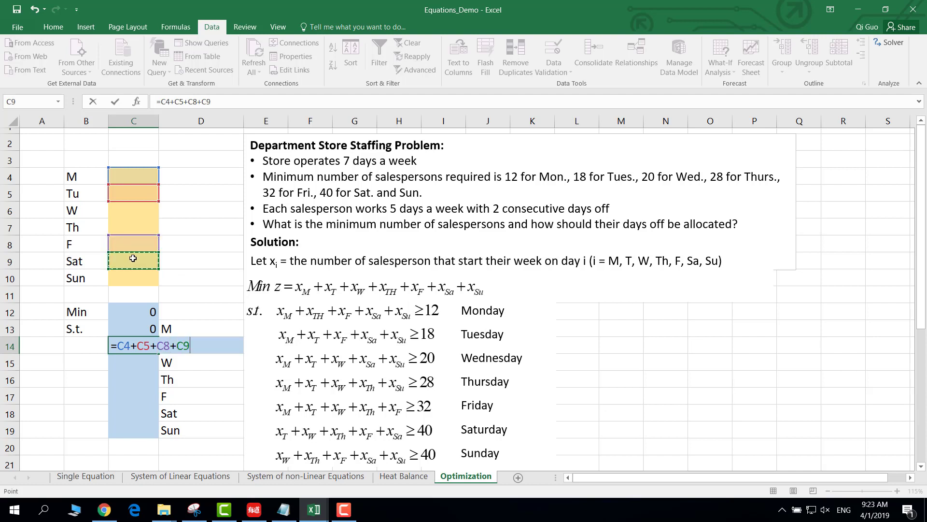
text(+)
click(139, 278)
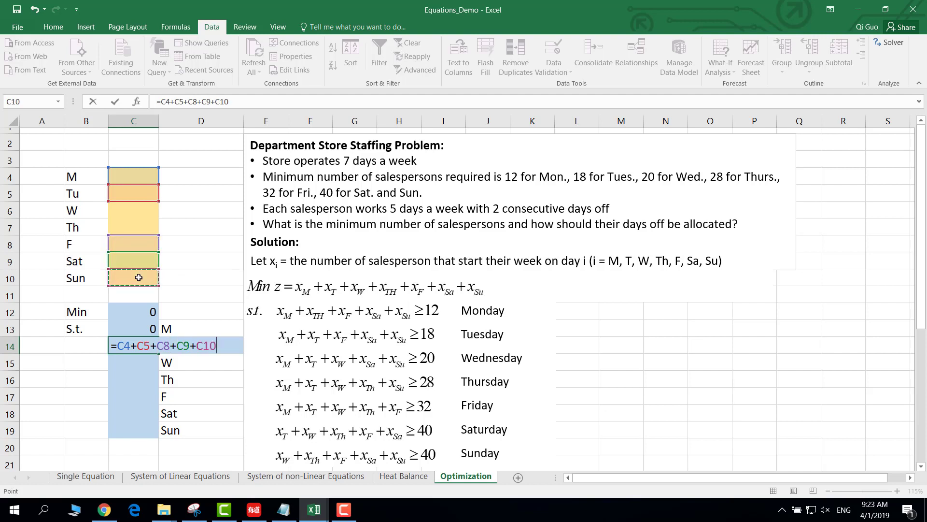
key(Return)
Enter the Wednesday constraint formula =C4+C5+C6+C9+C10 in cell C15.
text(=)
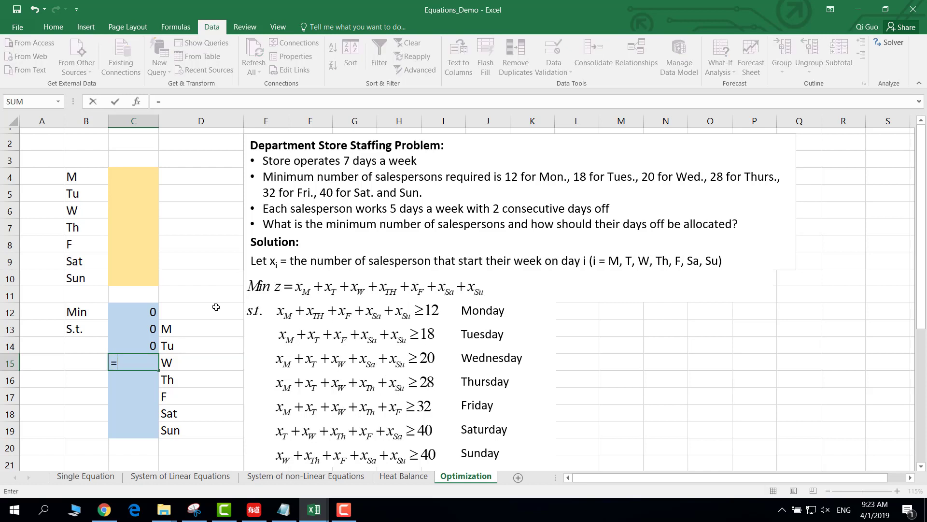
click(136, 175)
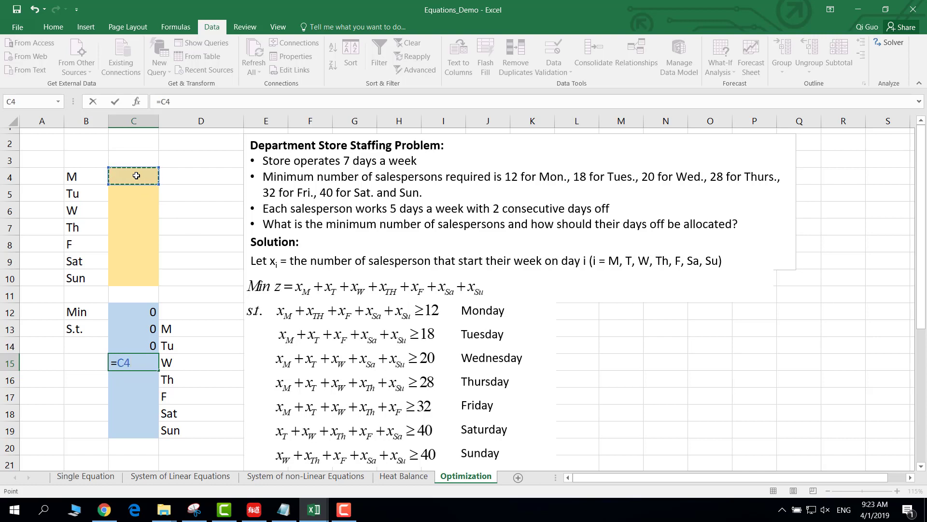
text(+)
click(136, 199)
text(+)
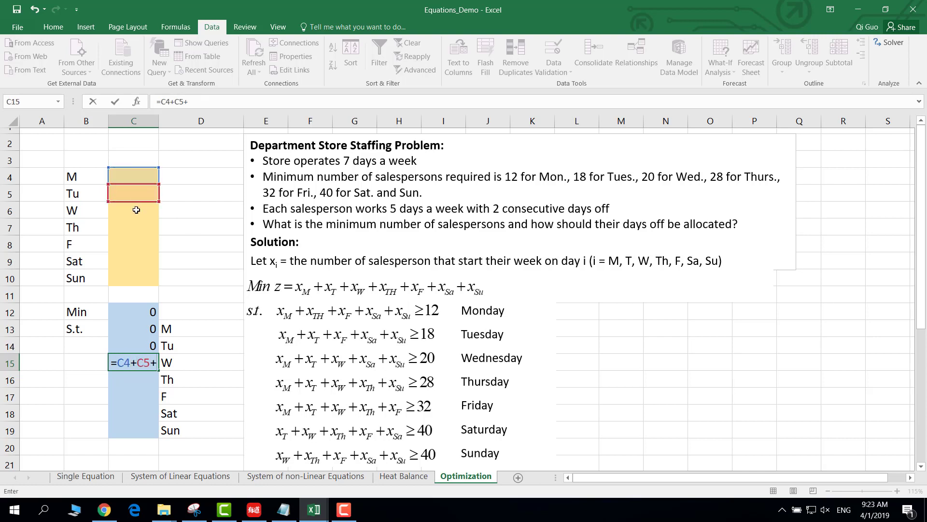
click(136, 210)
text(+)
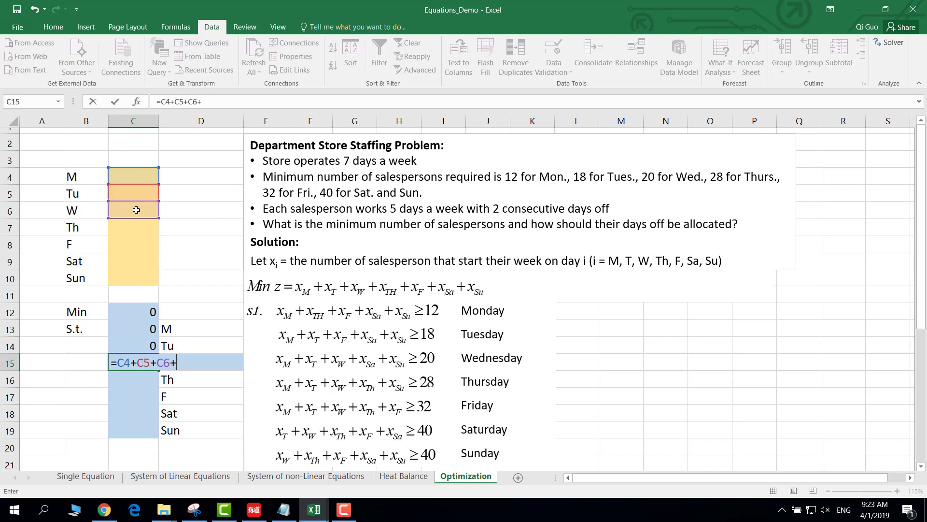
click(131, 257)
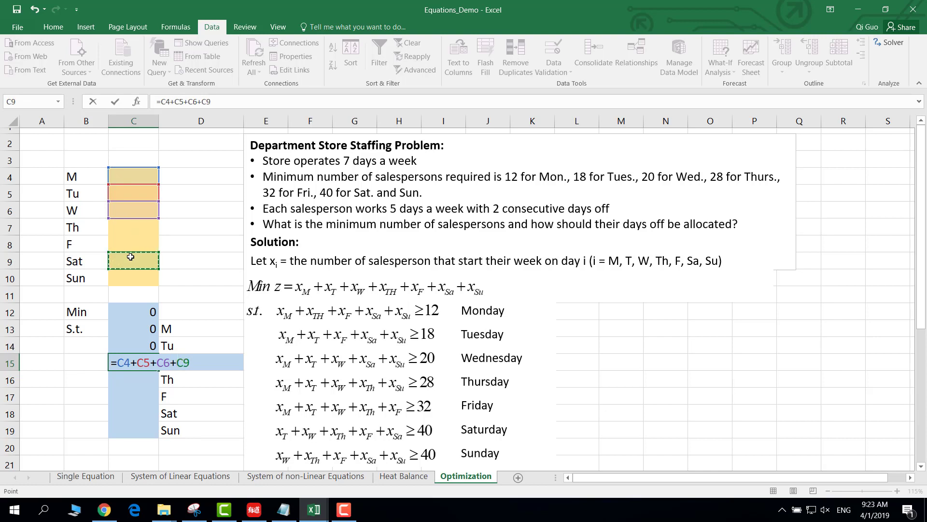
text(+)
click(134, 277)
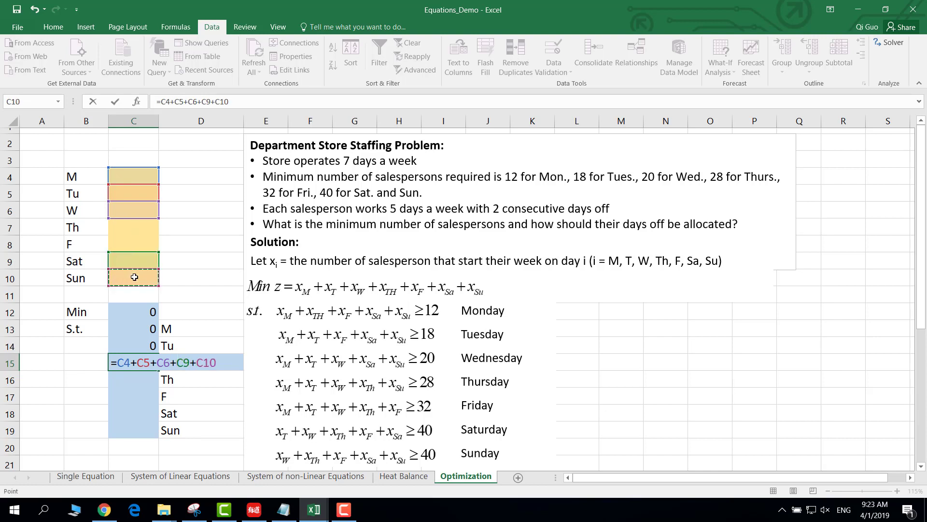
key(Return)
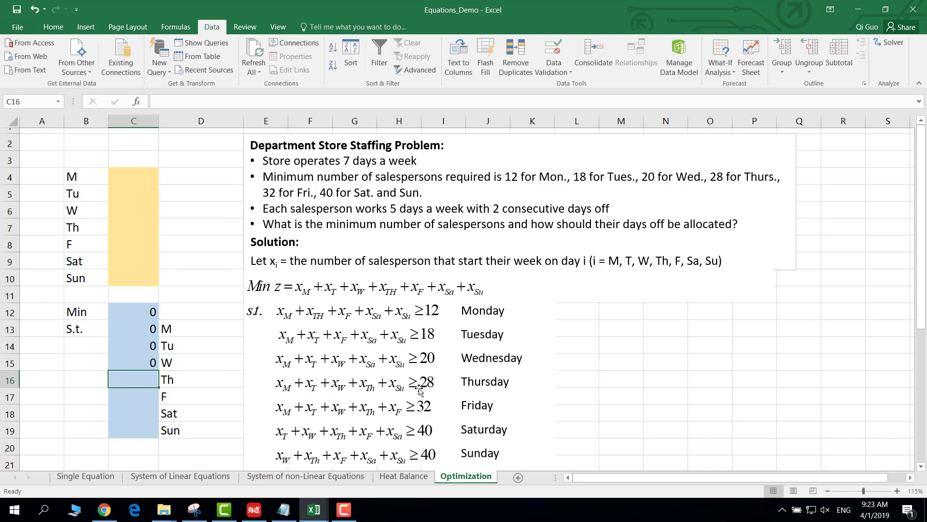
Enter the Thursday constraint formula =C4+C5+C6+C7+C10 in cell C16.
text(=)
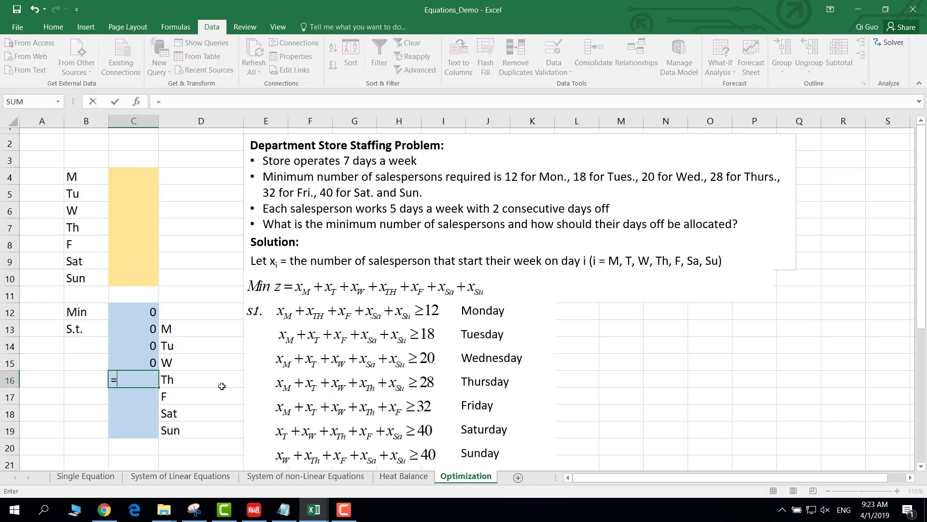
click(132, 176)
text(+)
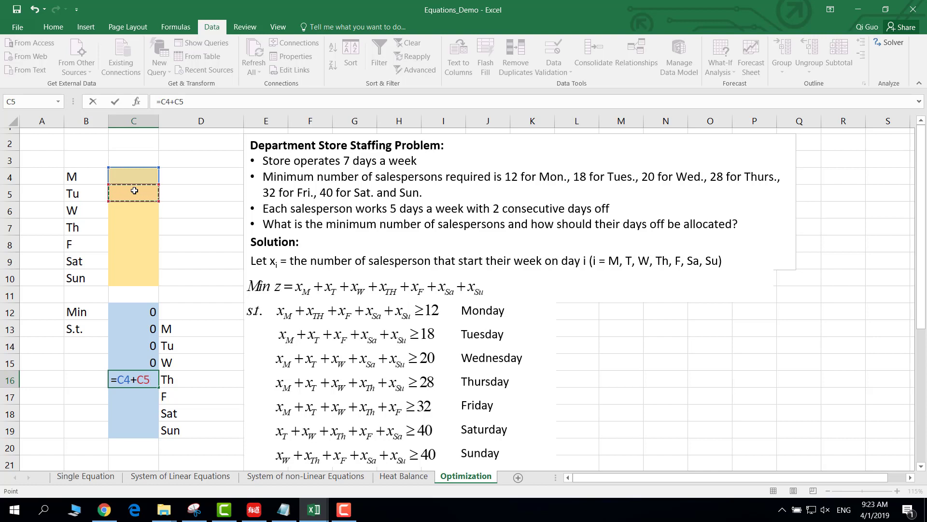
text(+)
click(130, 210)
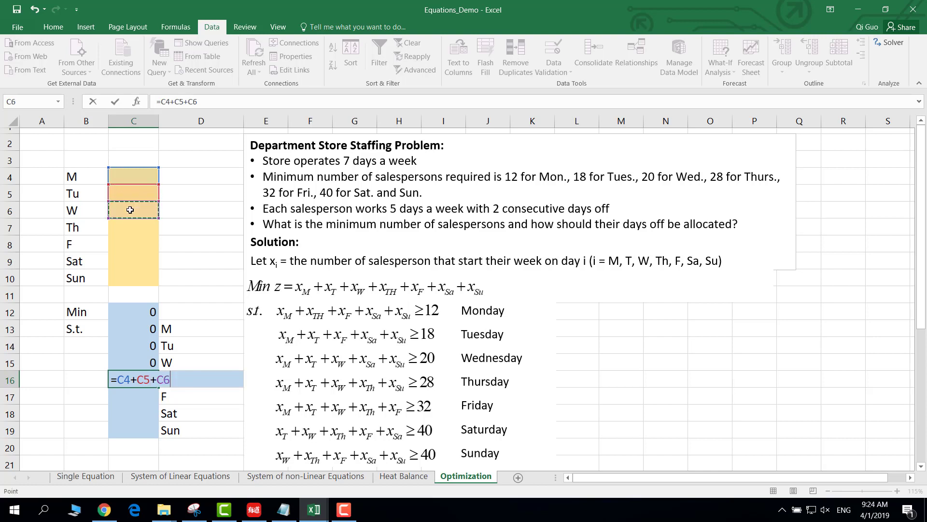
text(+)
click(142, 230)
text(+)
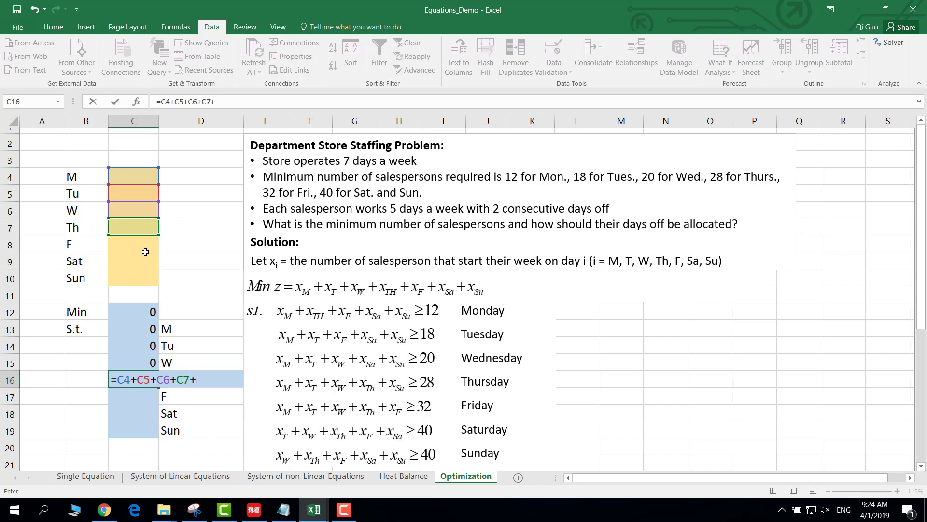
click(145, 276)
text(+)
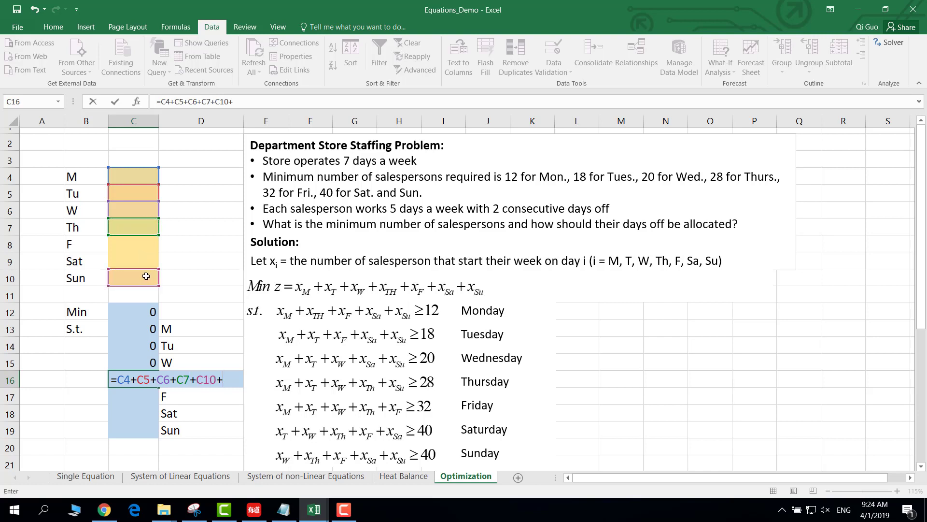
key(Return)
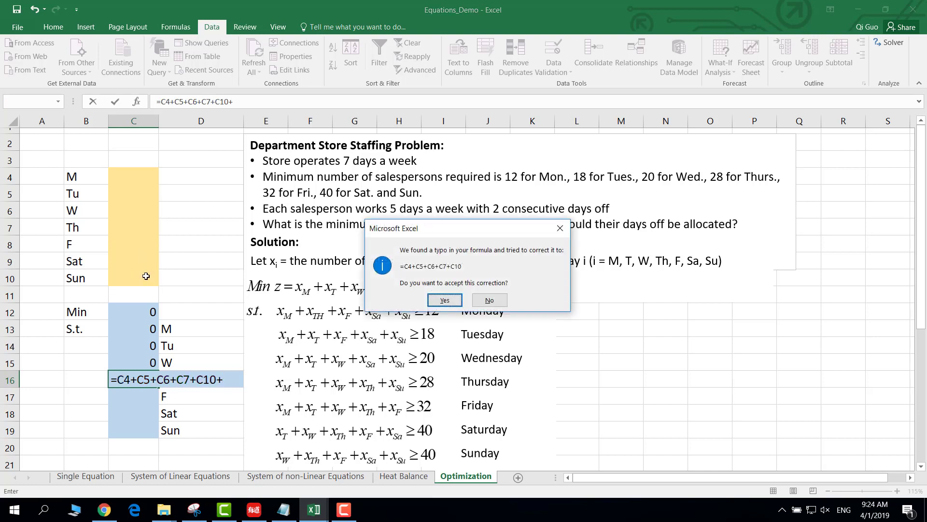
click(444, 300)
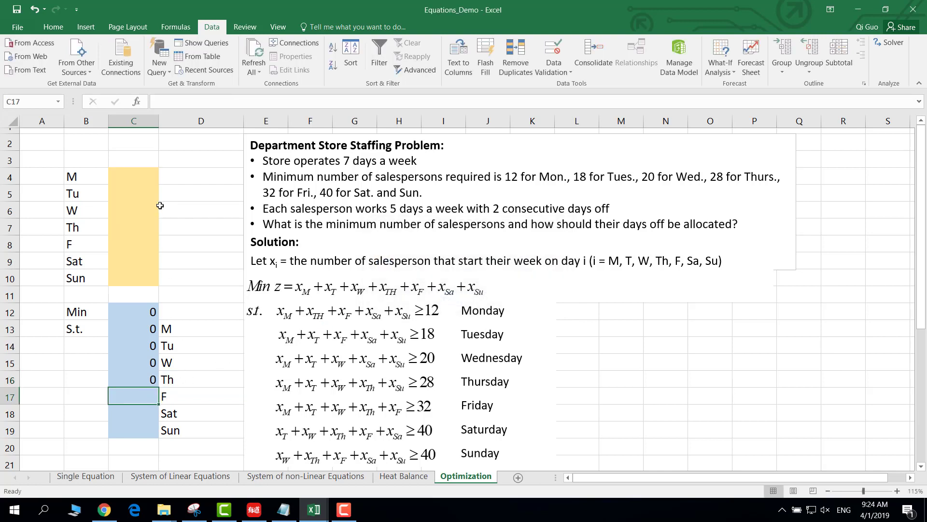
Enter the Friday constraint formula =C4+C5+C6+C7+C8 in cell C17.
text(=)
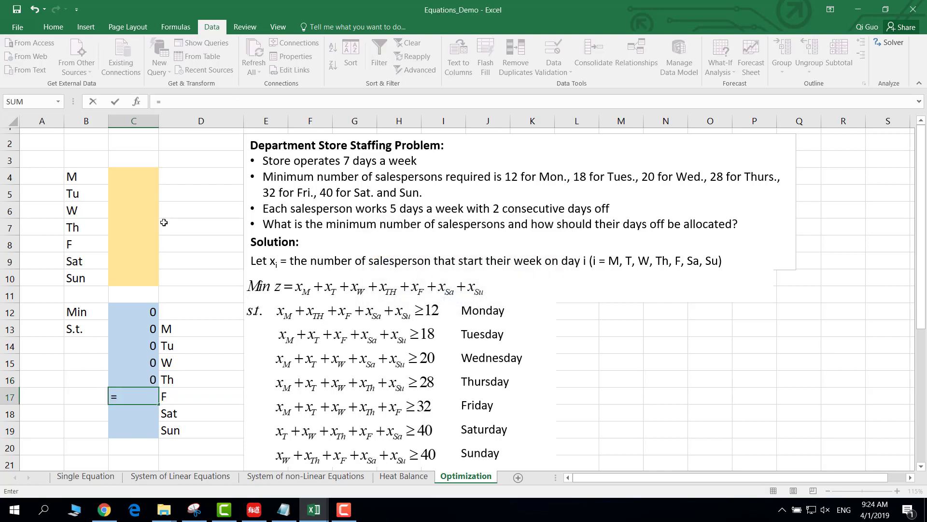
click(143, 177)
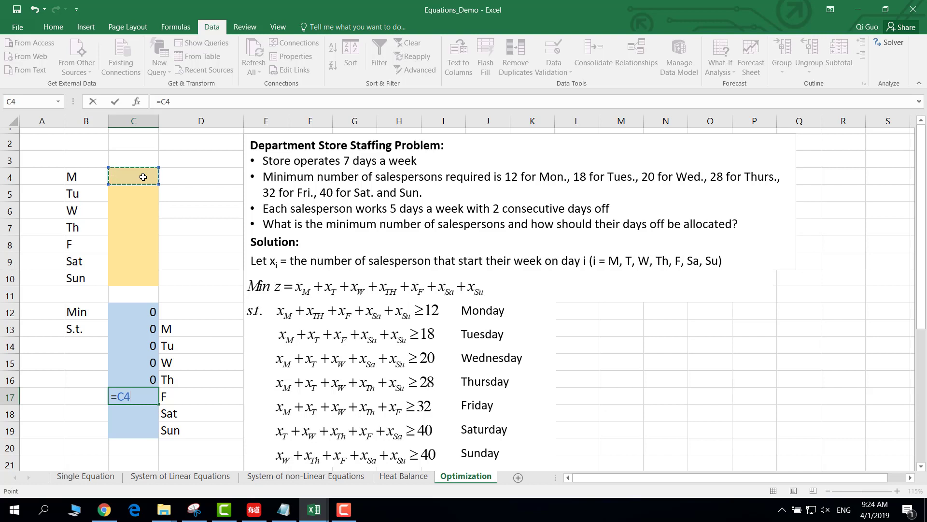
text(+)
click(144, 187)
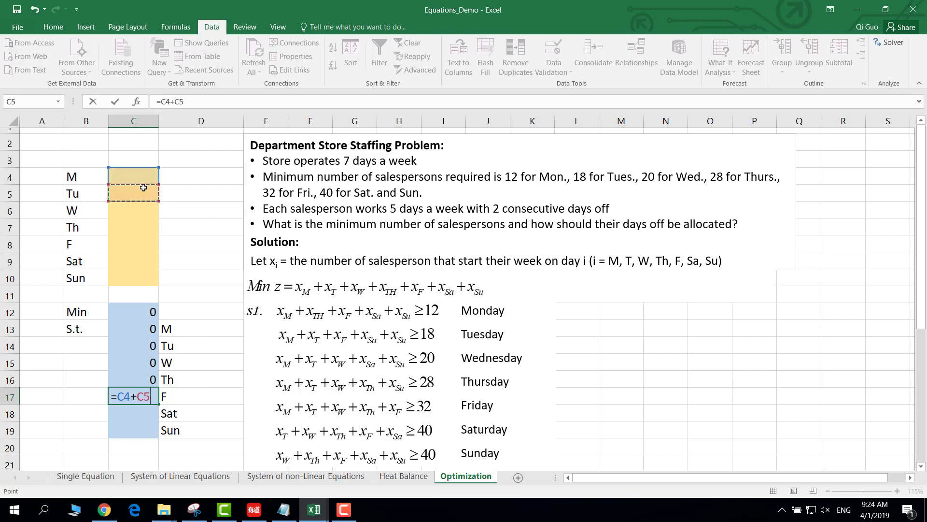
text(+)
click(145, 210)
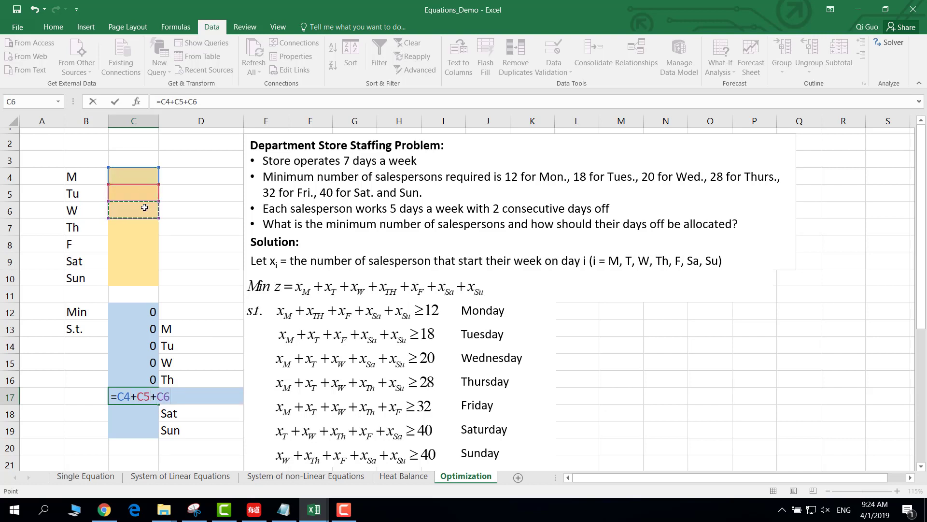
text(+)
click(148, 230)
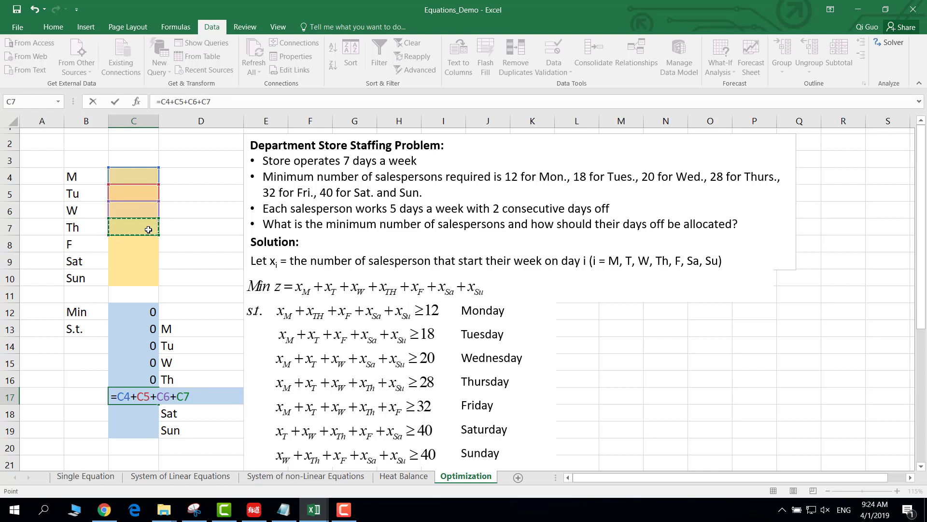
text(+)
click(149, 244)
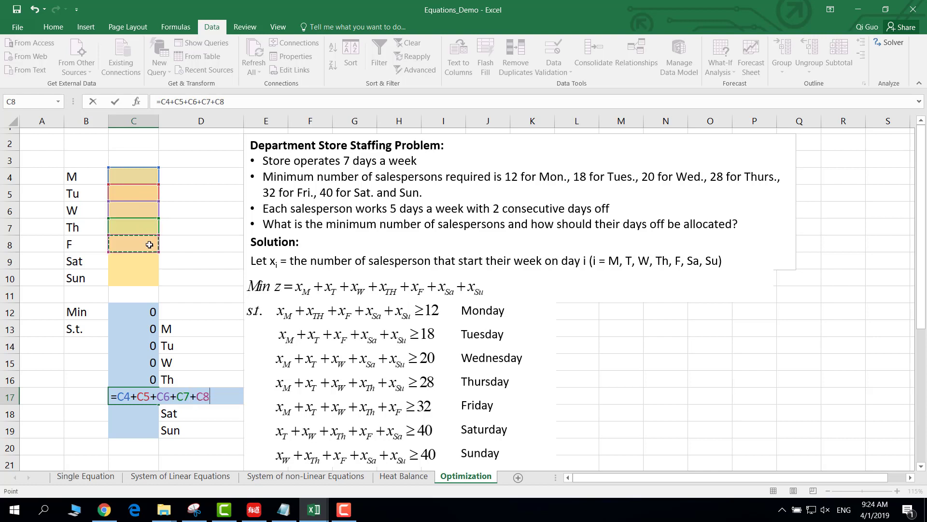
text(+)
key(Return)
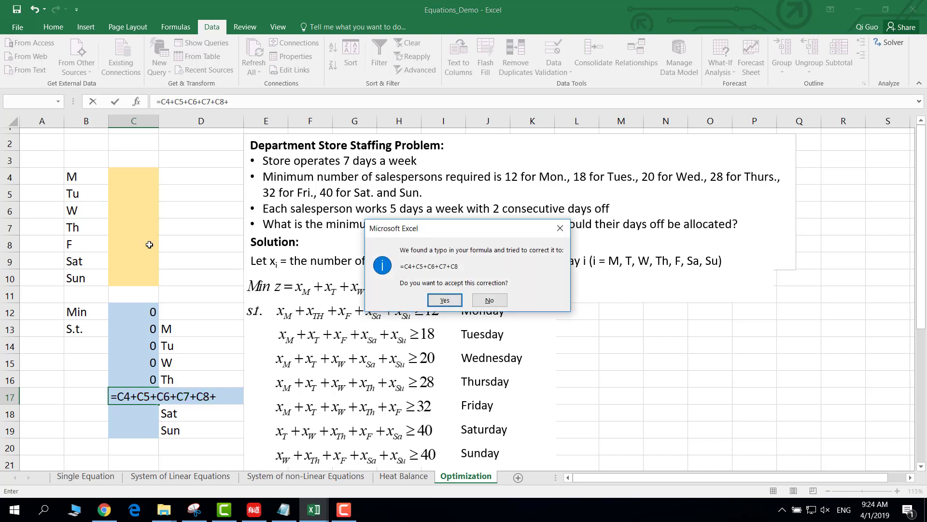
click(441, 300)
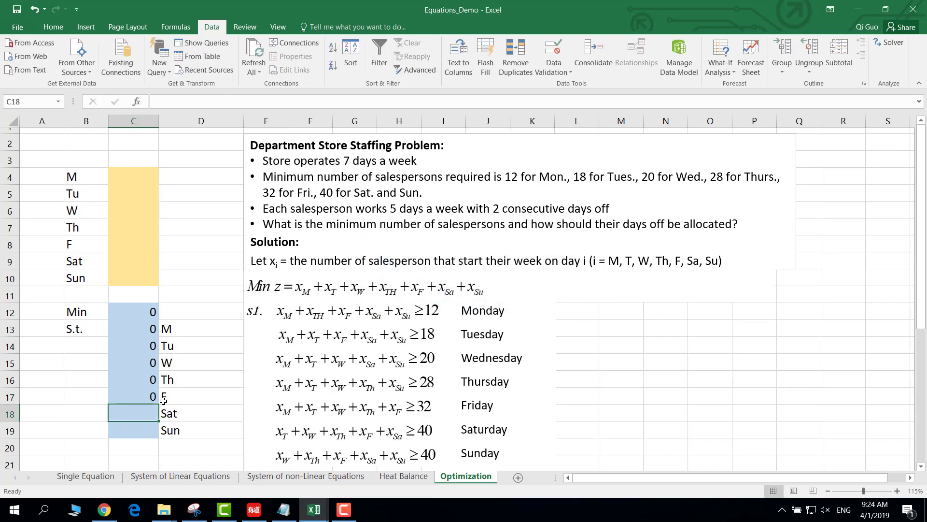
Enter the Saturday constraint formula =SUM(C5:C9) in cell C18.
text(=)
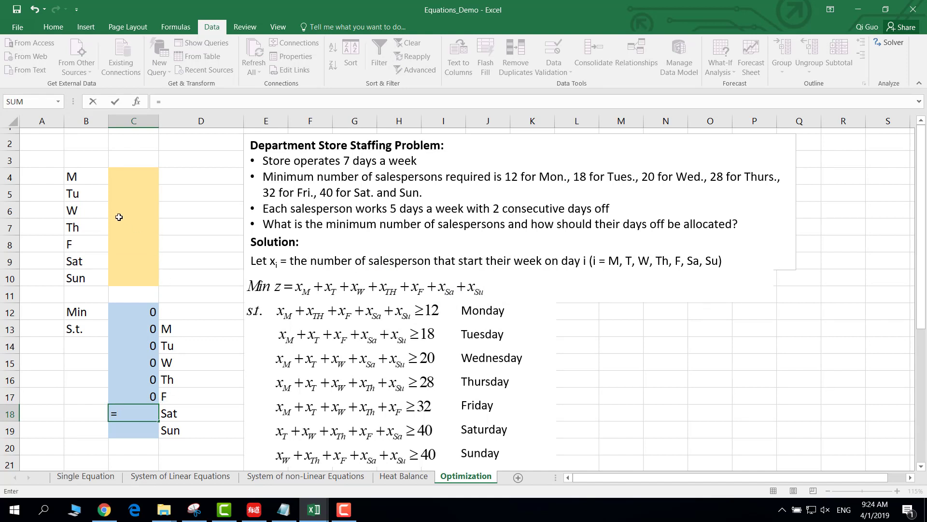
text(sum)
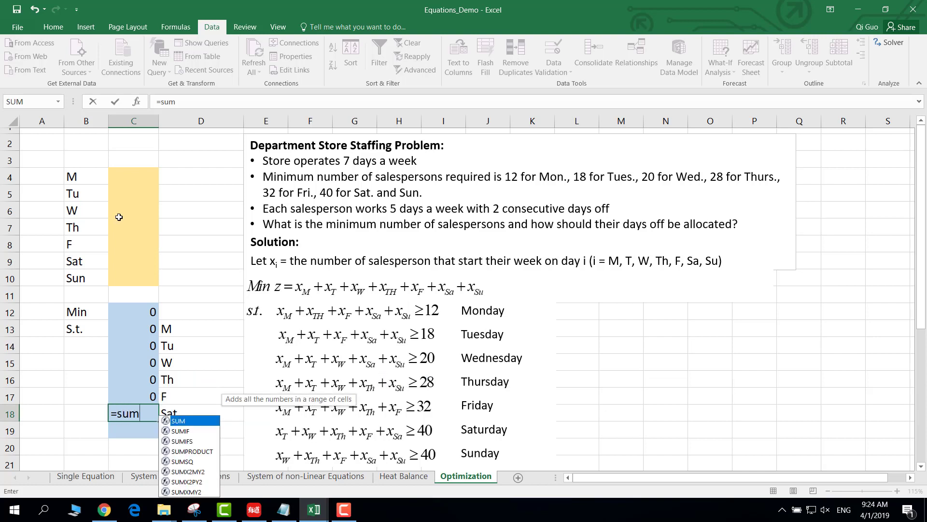
double_click(202, 426)
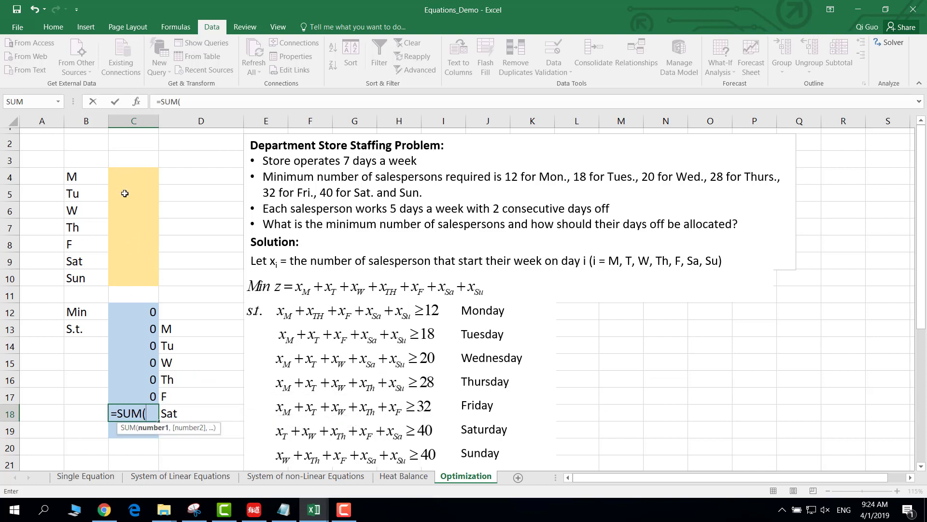
drag(124, 193, 132, 259)
key(Return)
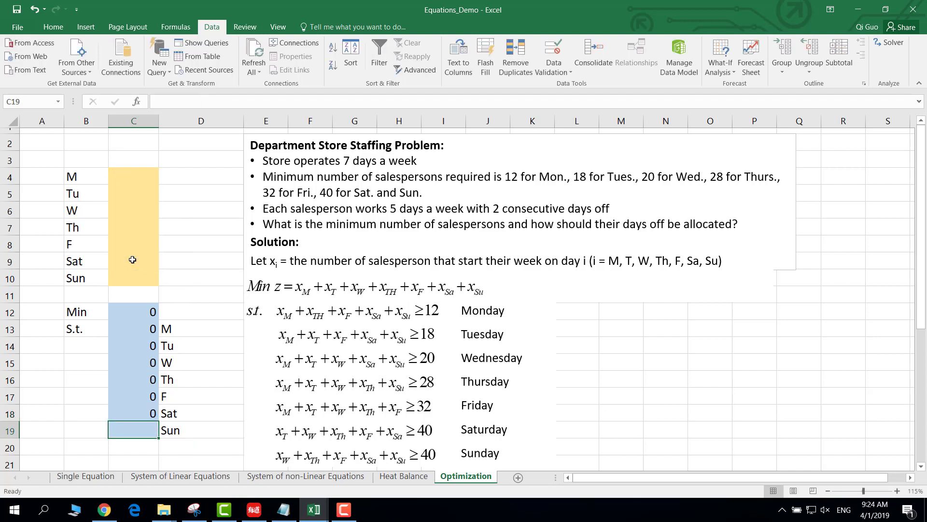
Enter the Sunday constraint formula =SUM(C6:C10) in cell C19.
text(=)
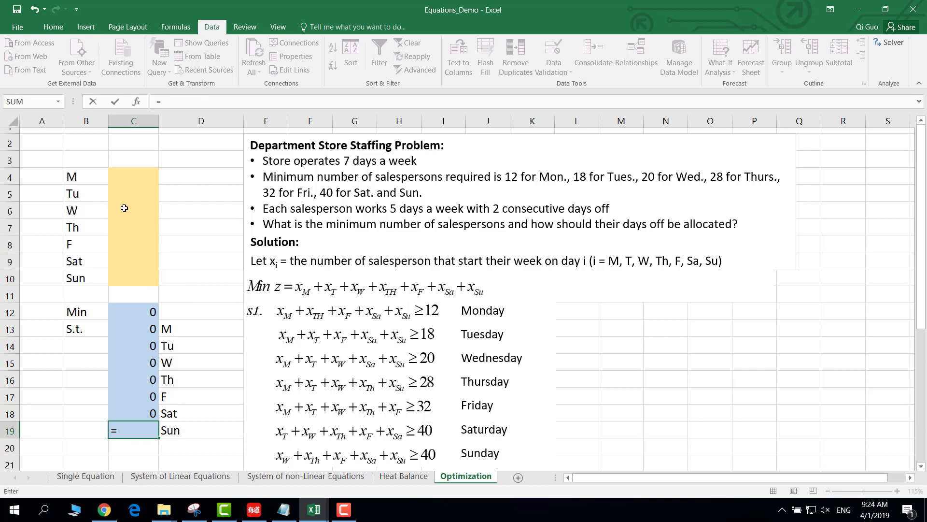
text(sum)
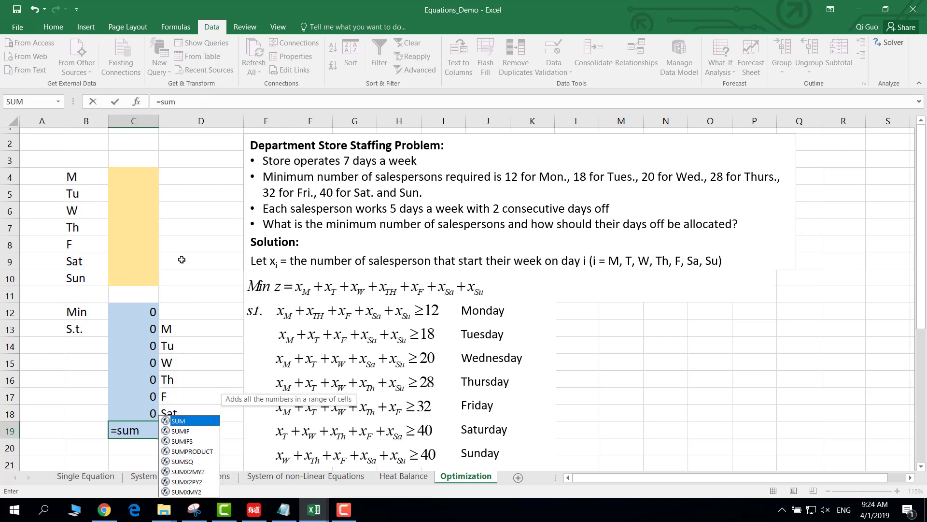
double_click(207, 423)
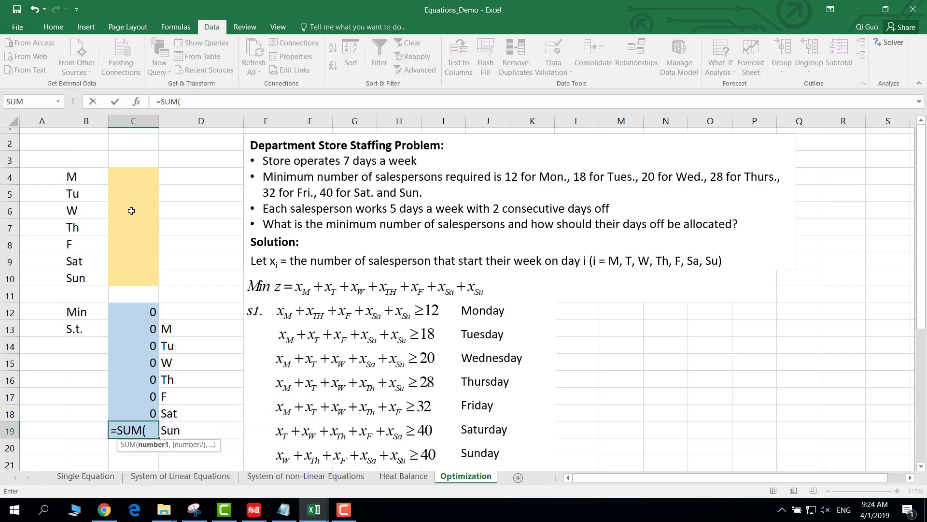
drag(132, 209, 143, 278)
key(Return)
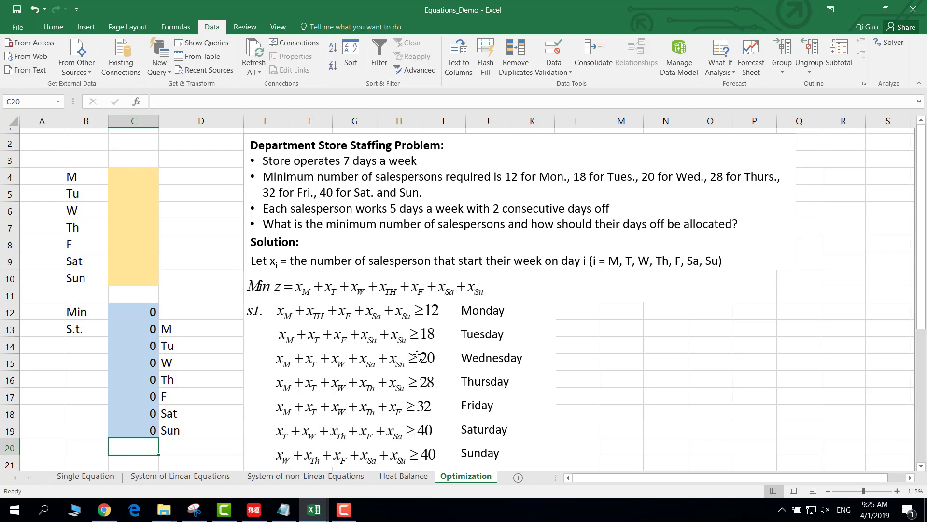
Open Solver and set it to minimize objective cell C12 by changing variable cells C4:C10.
click(152, 329)
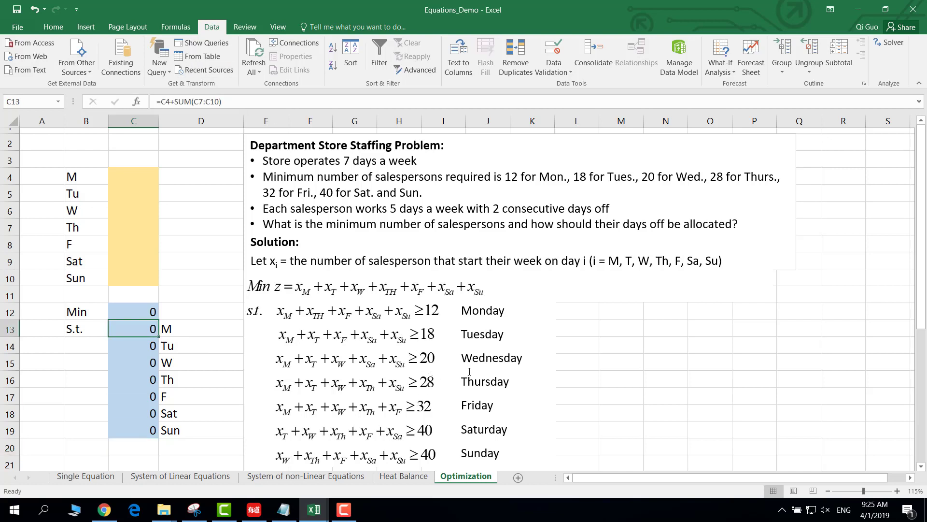
click(614, 384)
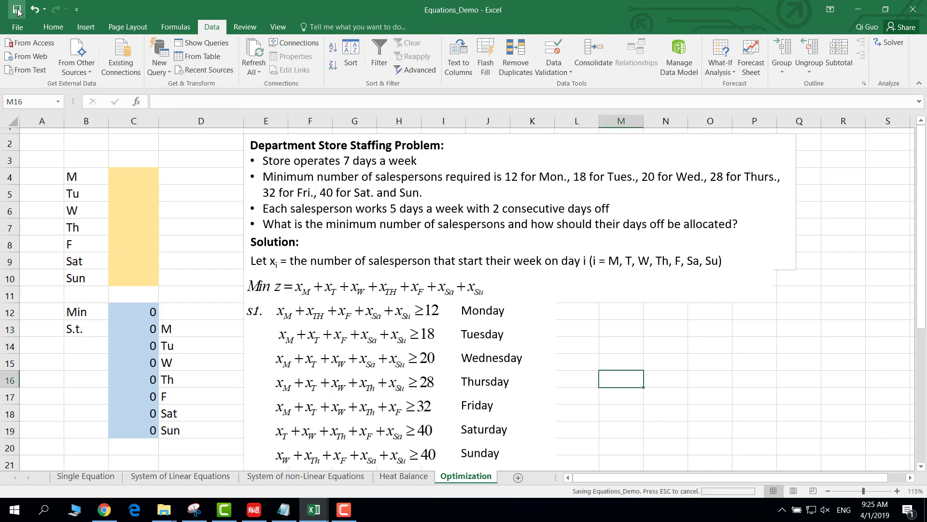
click(883, 42)
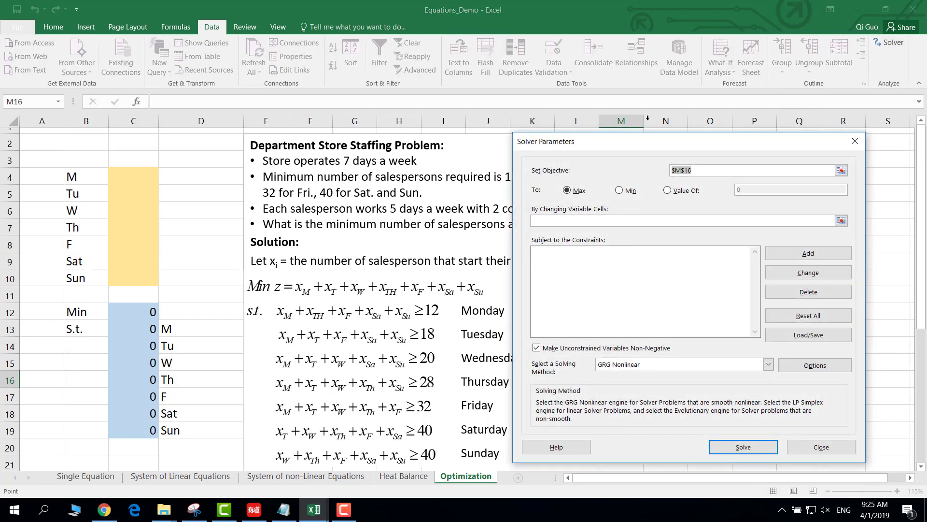
drag(636, 149, 696, 162)
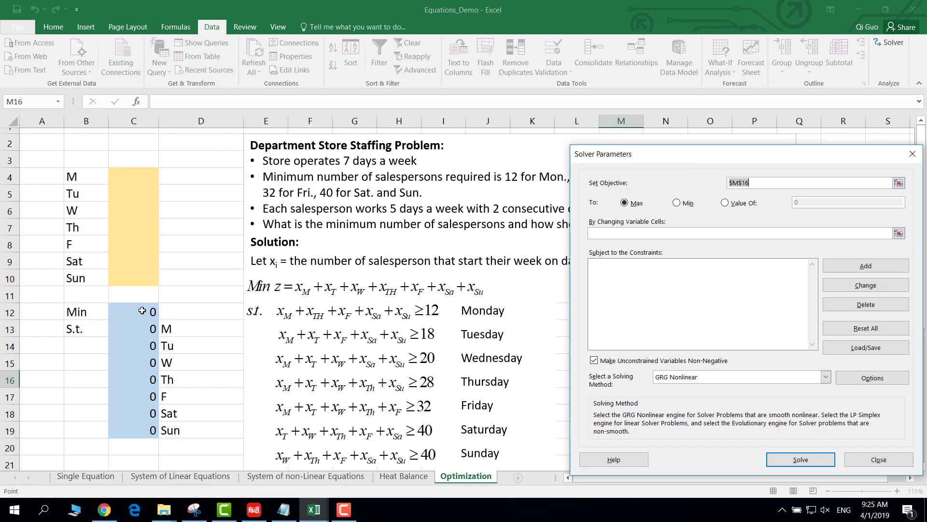
click(142, 310)
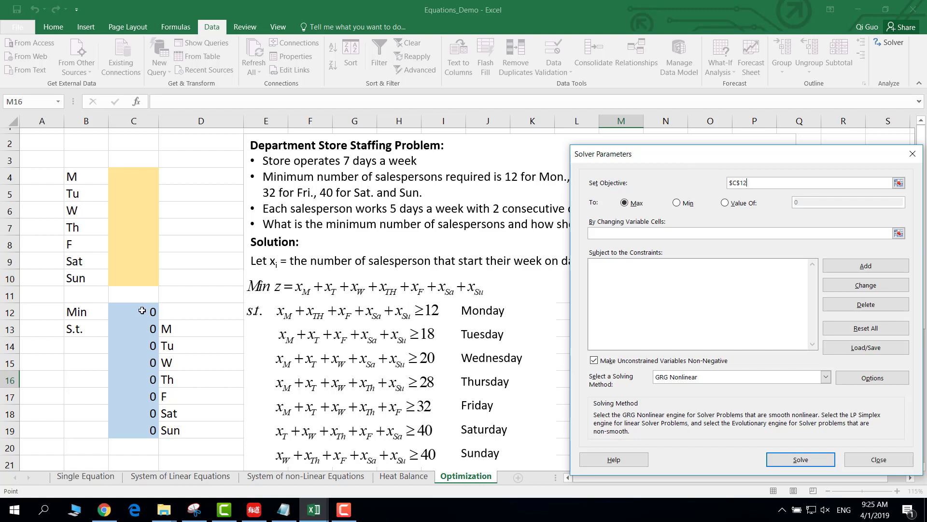
click(678, 203)
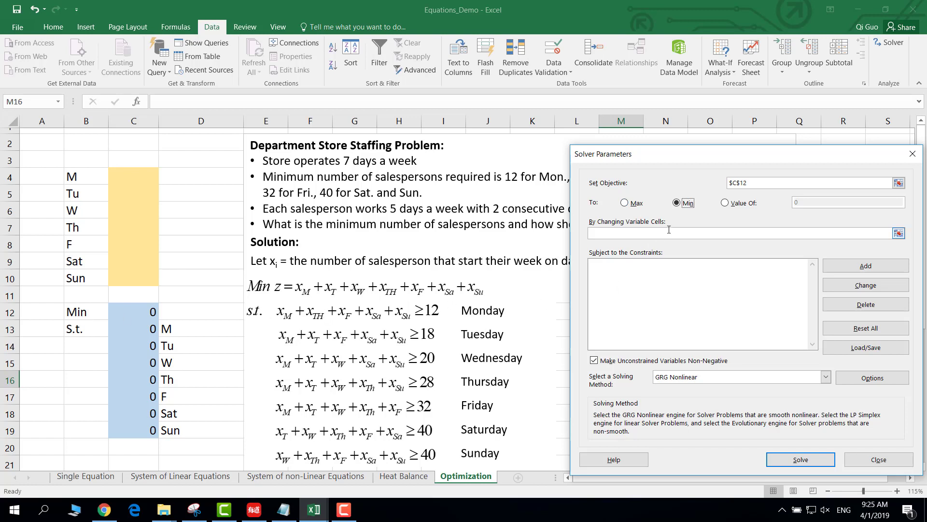
click(611, 234)
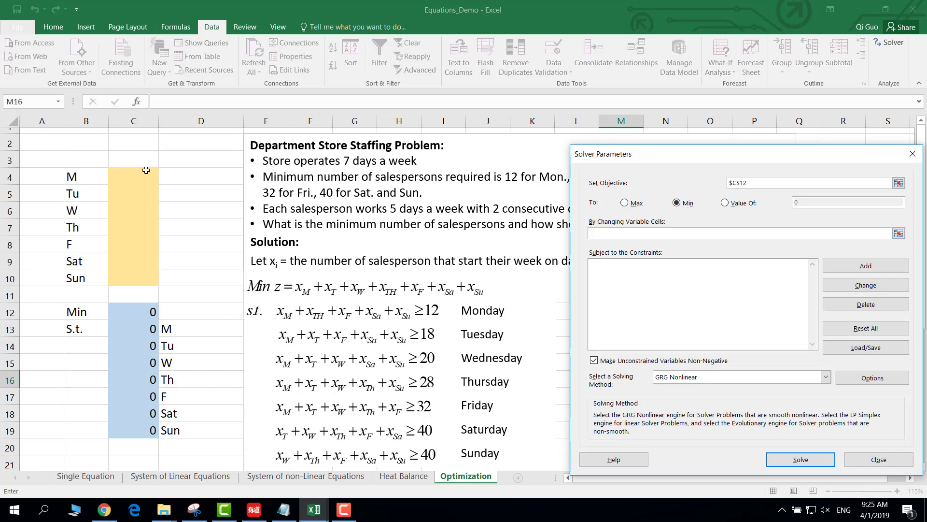
drag(145, 170, 132, 280)
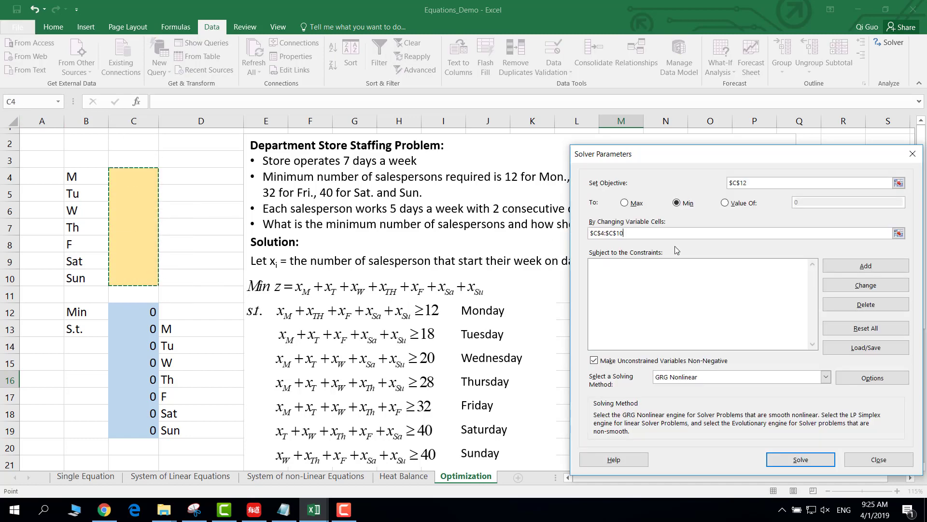
Add a Solver constraint requiring the Monday cell C13 to be >= 12.
click(857, 267)
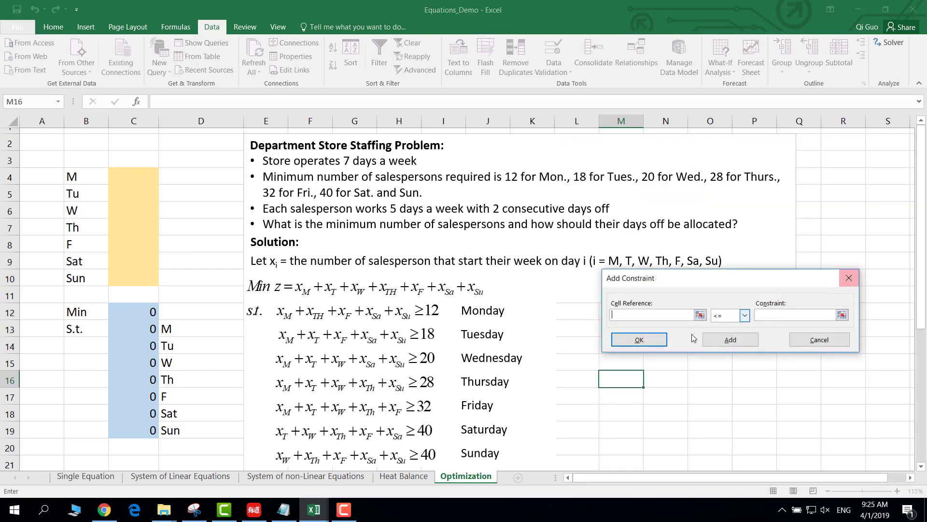
click(137, 329)
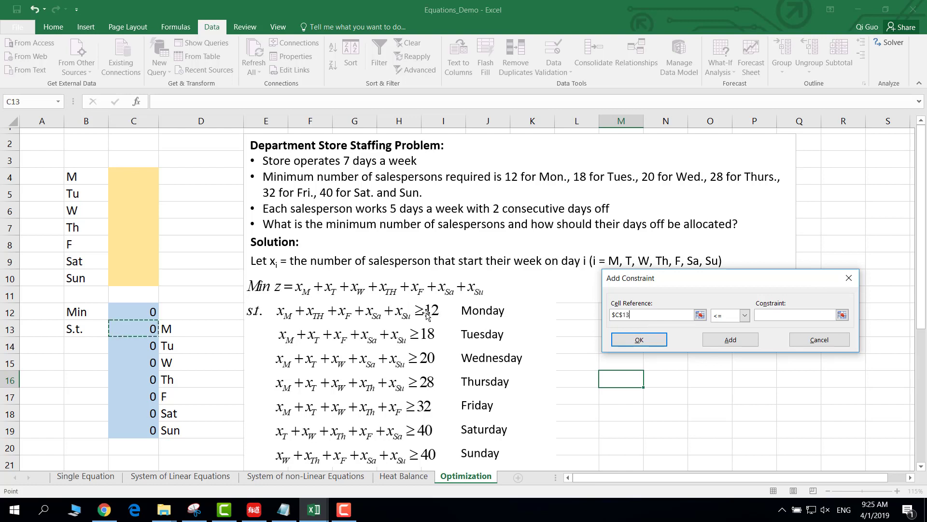
click(744, 315)
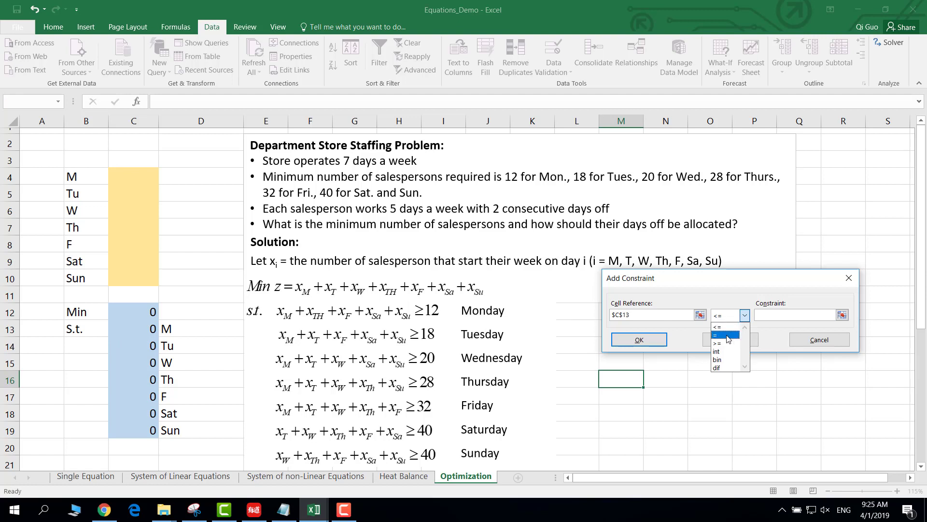
click(724, 343)
click(774, 317)
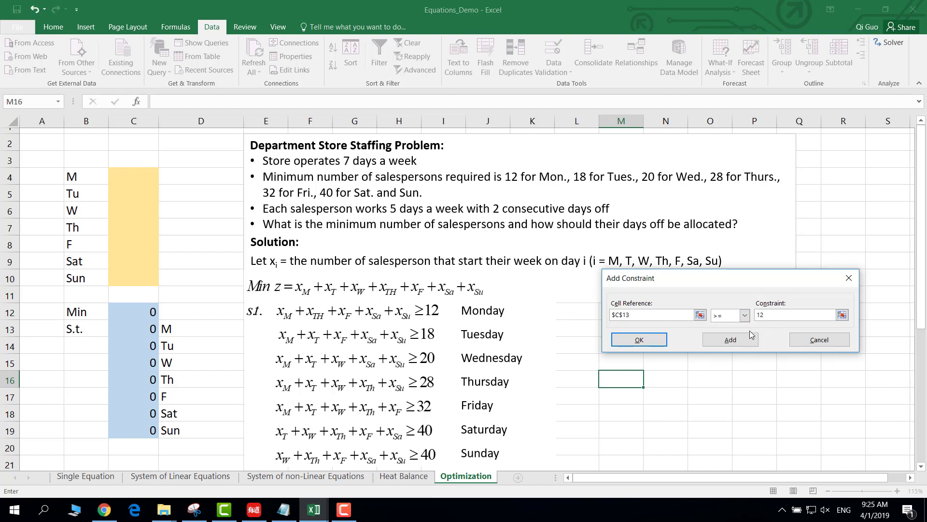
click(730, 341)
Add a Solver constraint requiring the Tuesday cell C14 to be >= 18.
click(121, 342)
click(745, 315)
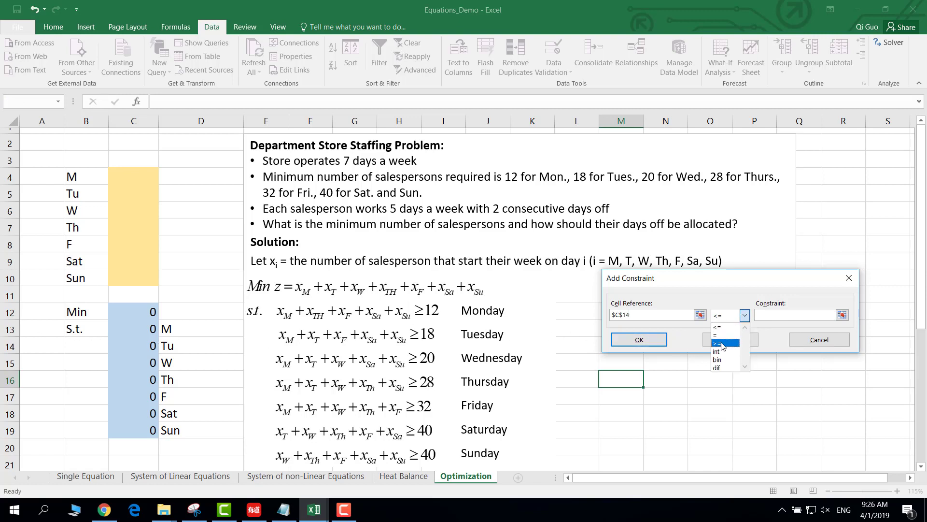
click(724, 338)
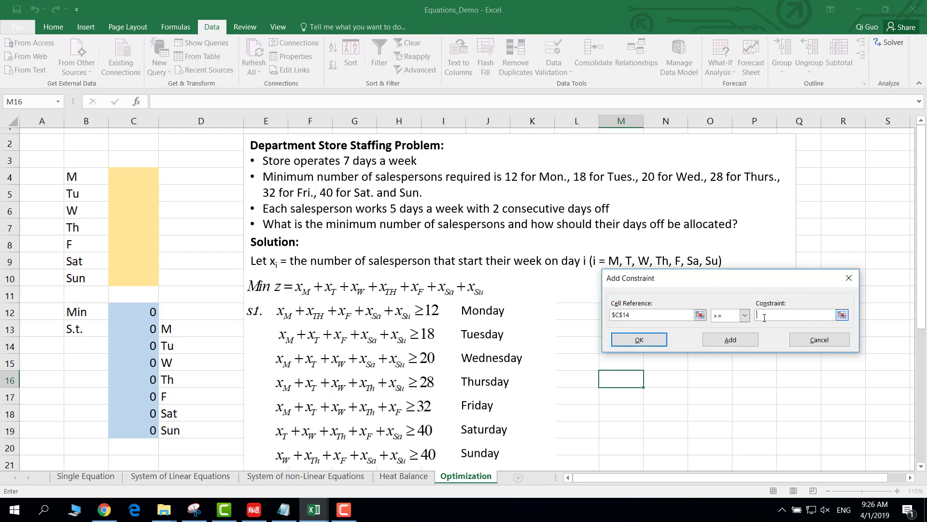
click(734, 340)
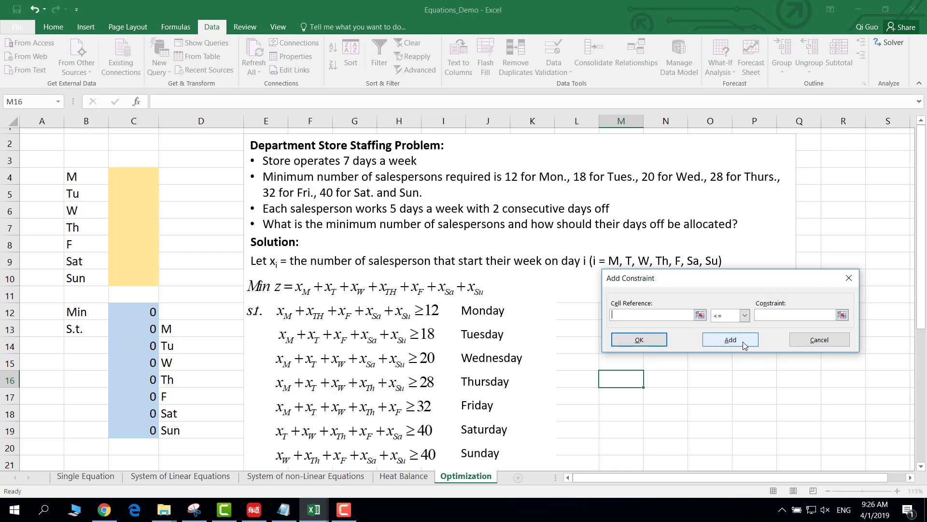
Add a Solver constraint requiring the Wednesday cell C15 to be >= 20.
click(136, 364)
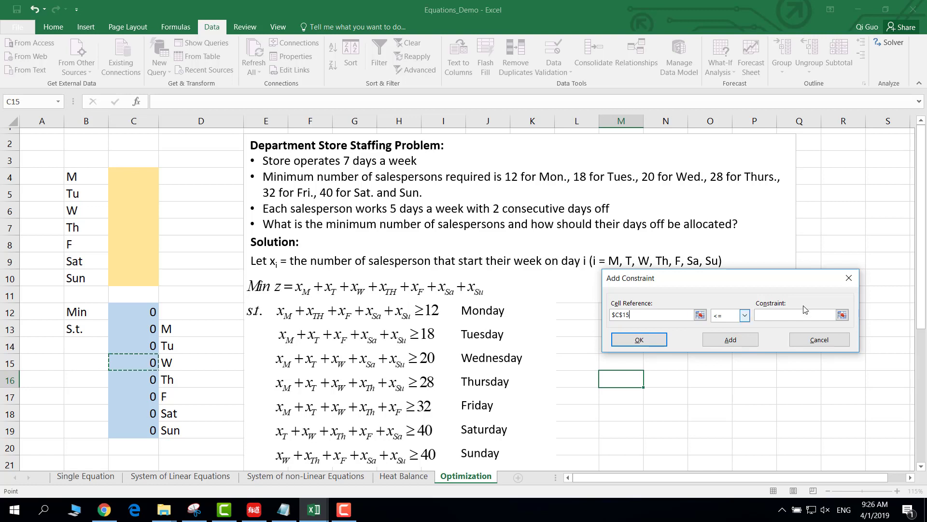
click(745, 315)
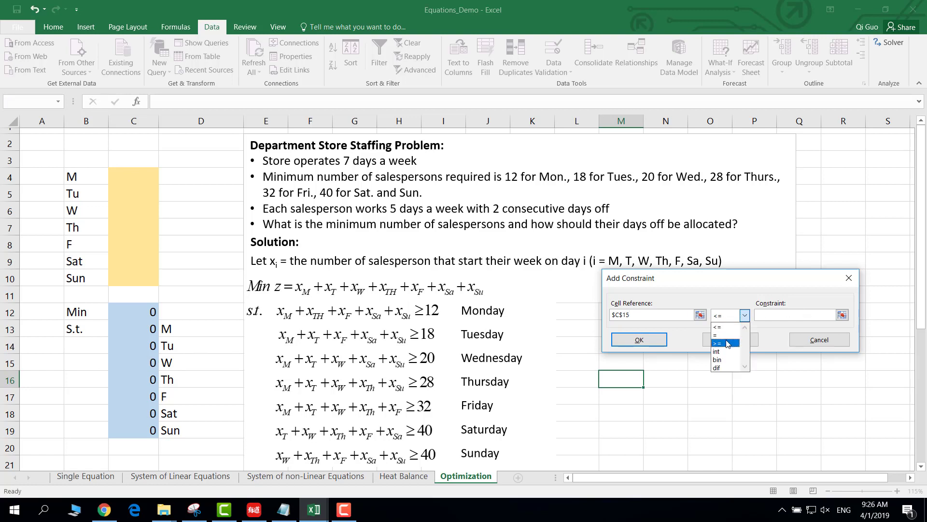
click(724, 341)
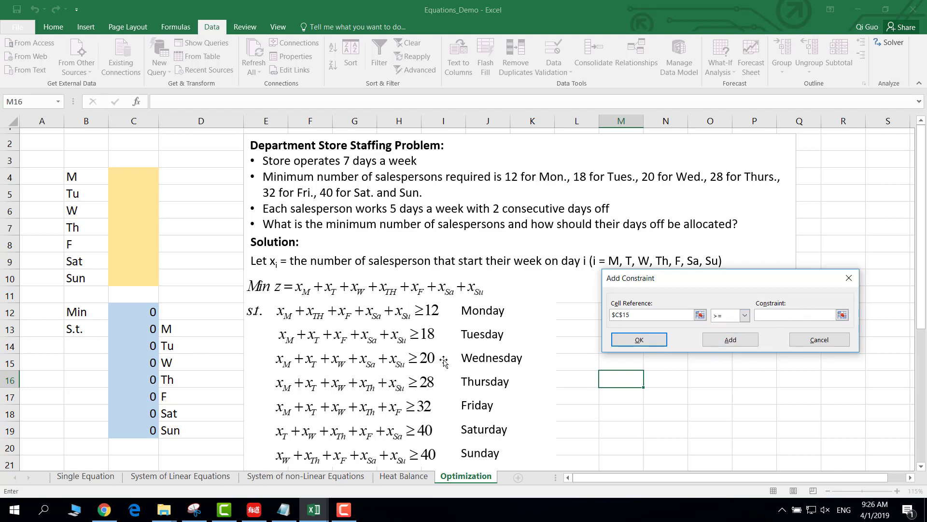
text(20)
click(724, 342)
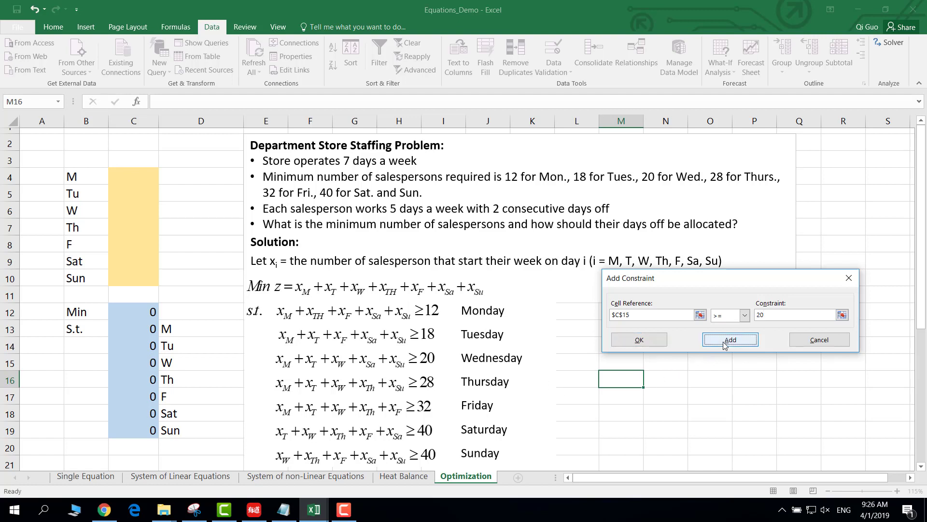
Add a Solver constraint requiring the Thursday cell C16 to be >= 28.
click(142, 380)
click(744, 315)
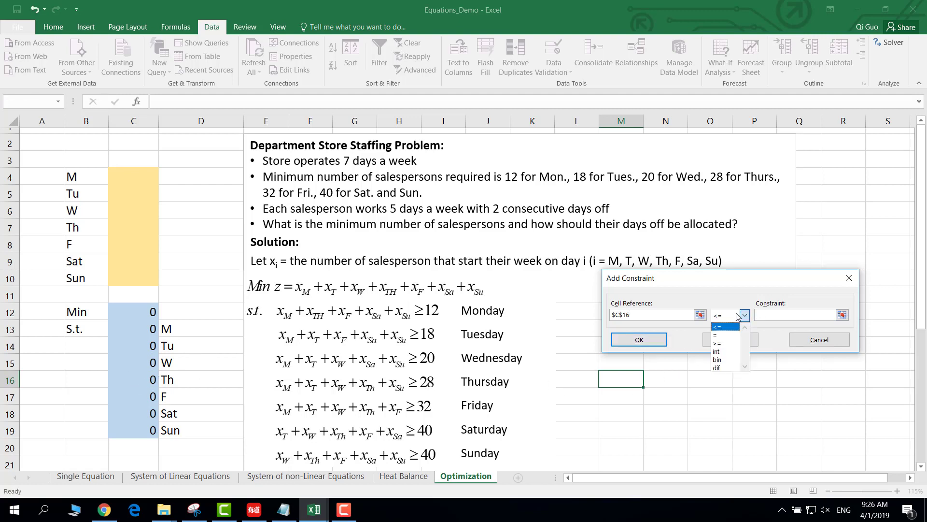
click(727, 339)
click(782, 315)
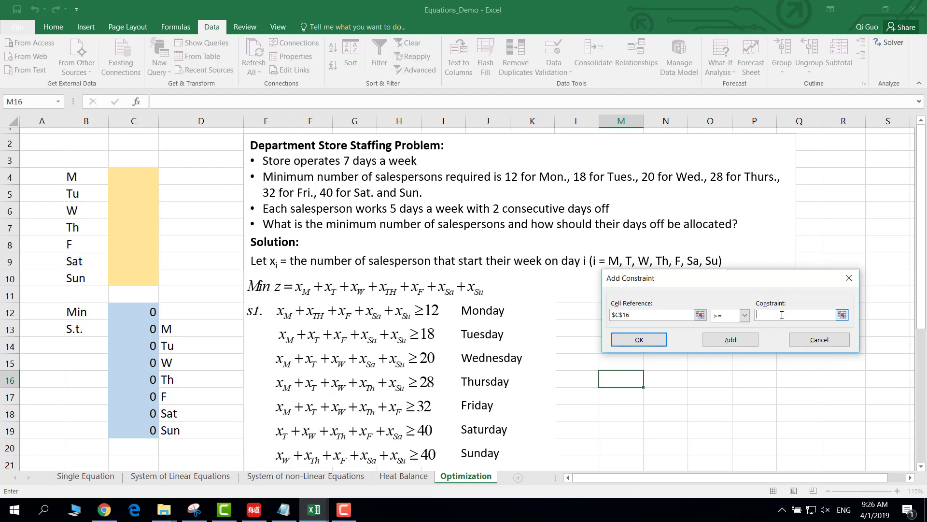
click(742, 344)
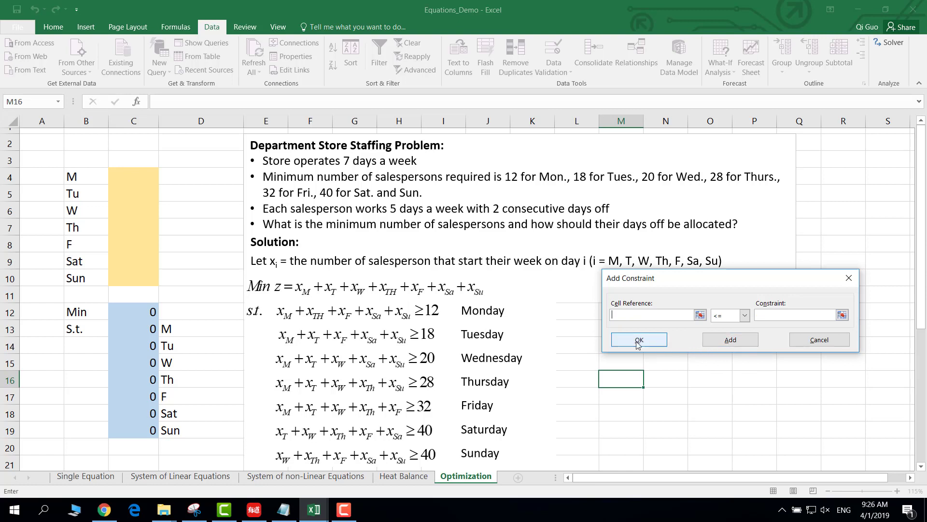
Add a Solver constraint requiring the Friday cell C17 to be >= 32.
click(142, 400)
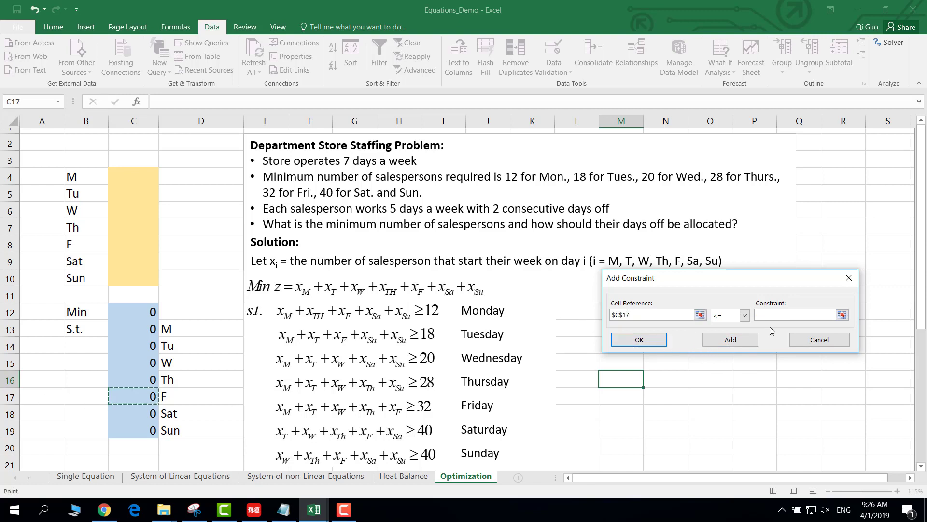
click(749, 316)
click(722, 351)
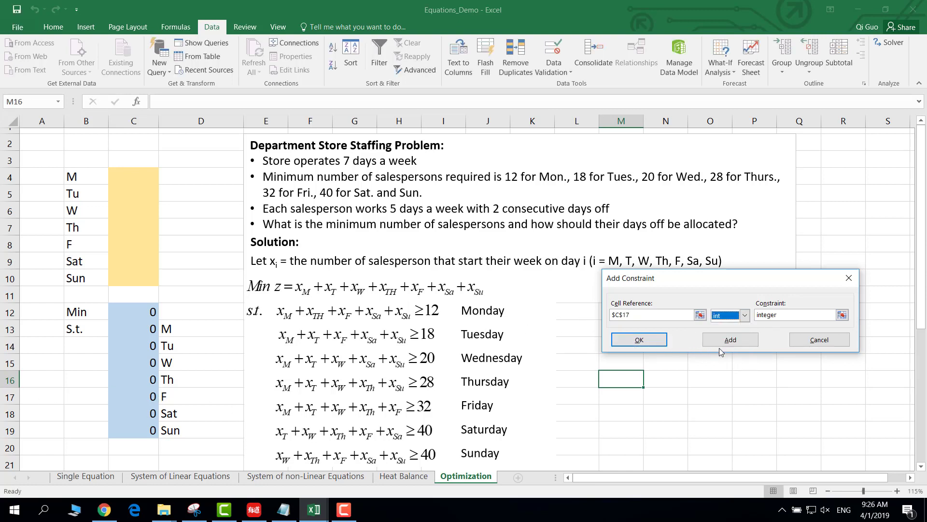
click(743, 317)
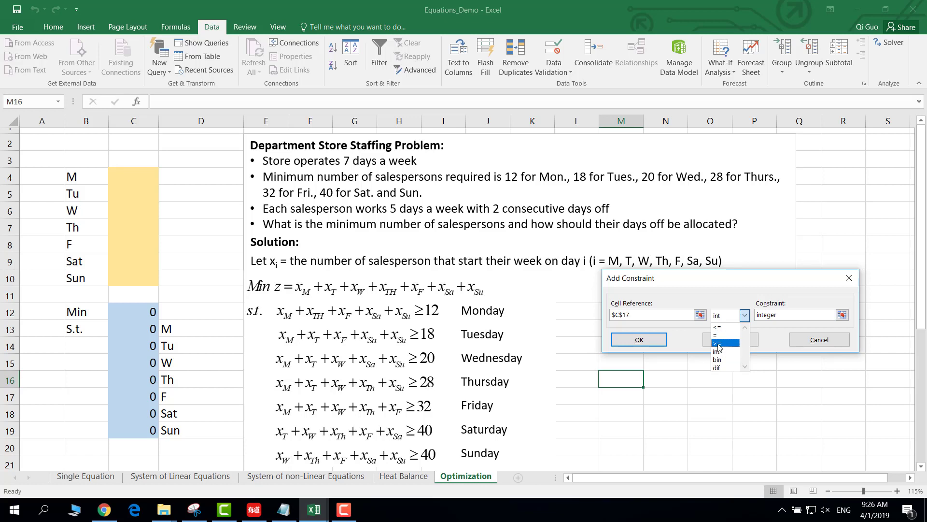
click(719, 343)
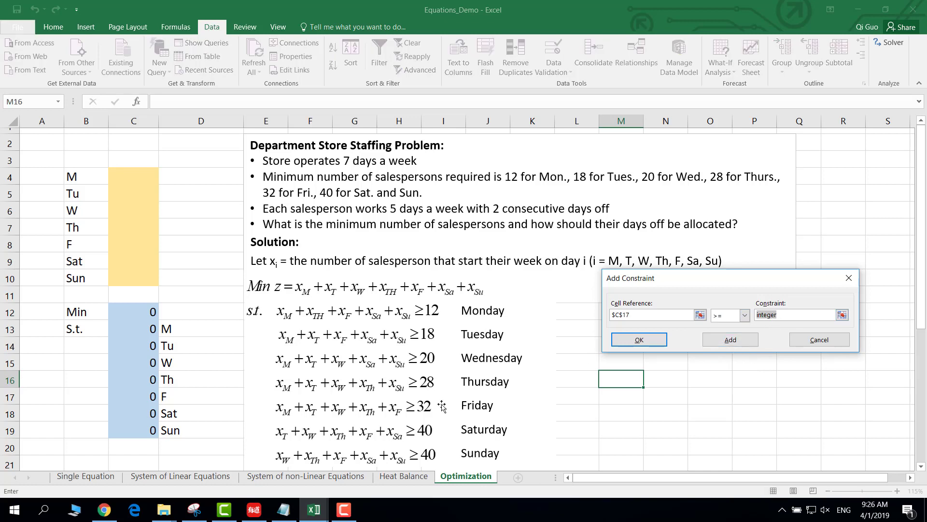
text(32)
click(739, 341)
Add a Solver constraint requiring the Saturday cell C18 to be >= 40.
click(145, 418)
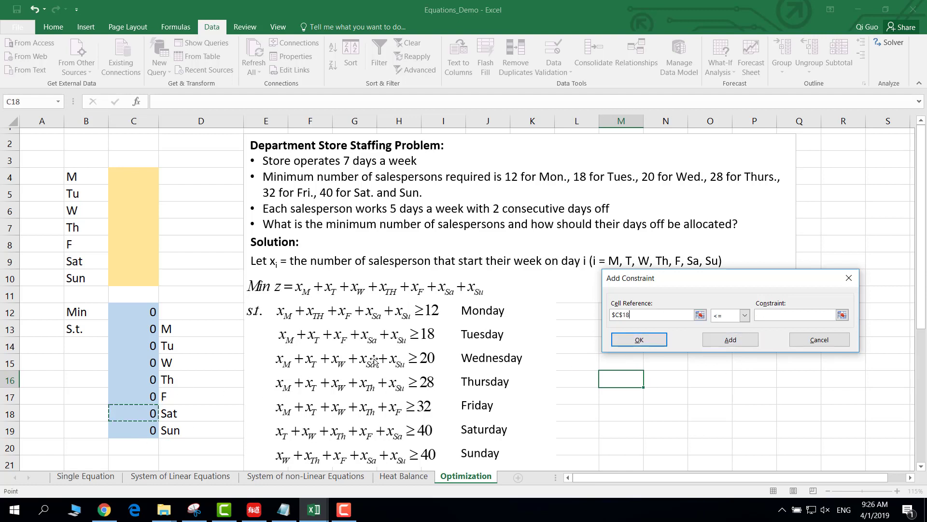
click(744, 315)
click(726, 343)
click(793, 314)
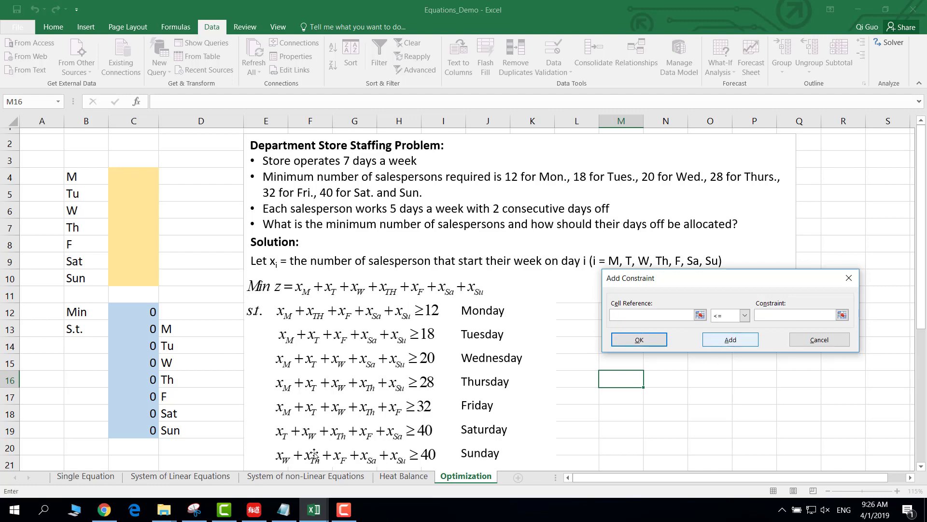
click(736, 339)
Add the last Solver constraint, Sunday cell C19 >= 40, and return to the Solver parameters.
click(151, 430)
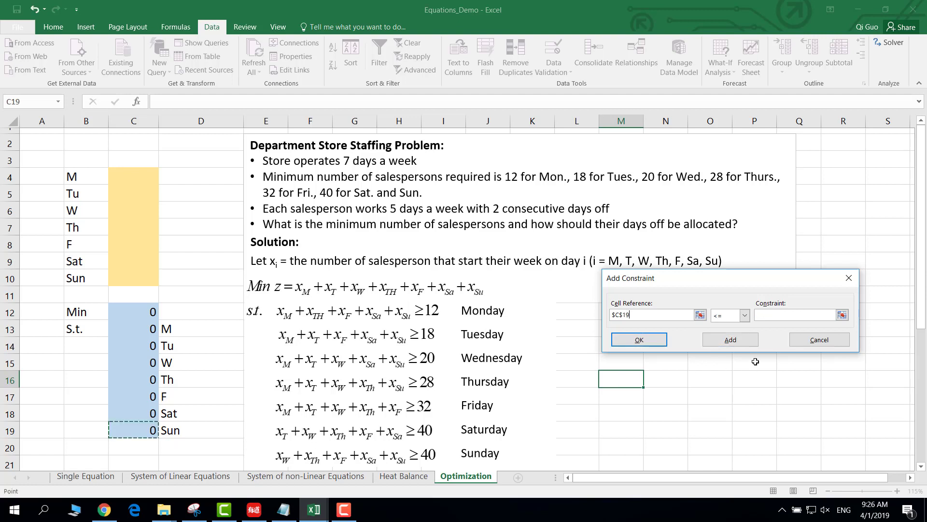
click(744, 315)
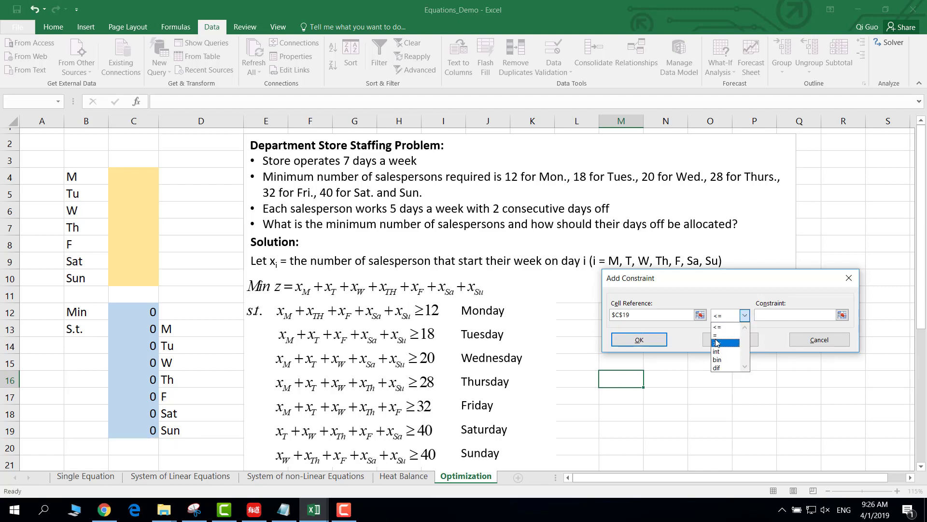
click(717, 343)
click(757, 316)
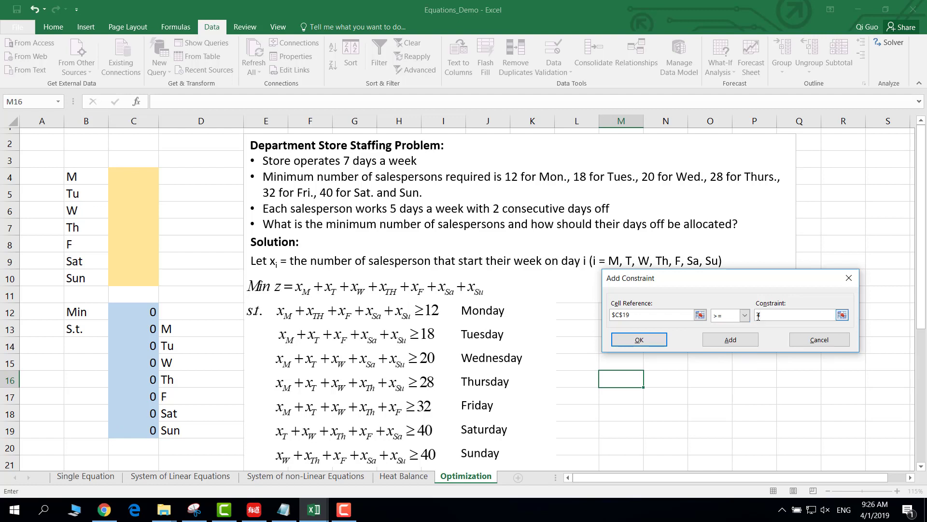
click(659, 344)
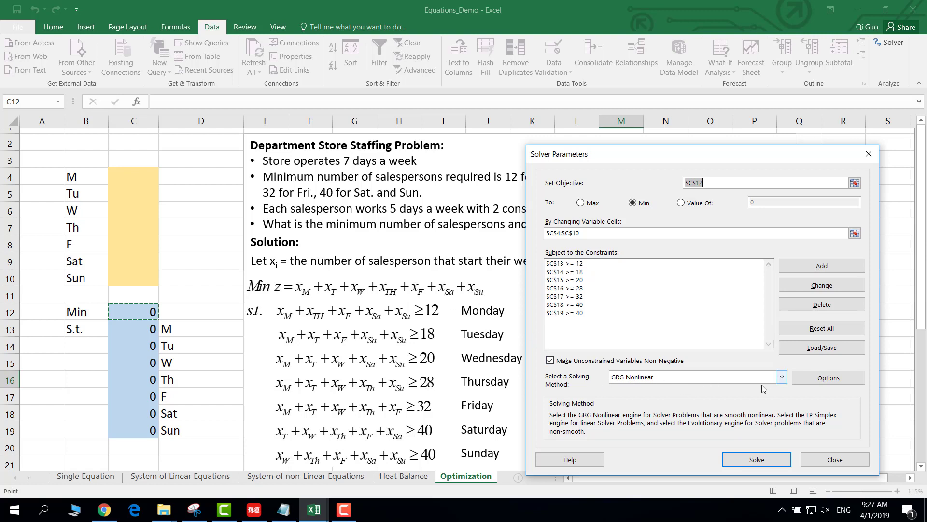
Solve the staffing model with the Simplex LP method and keep the Solver solution.
click(782, 378)
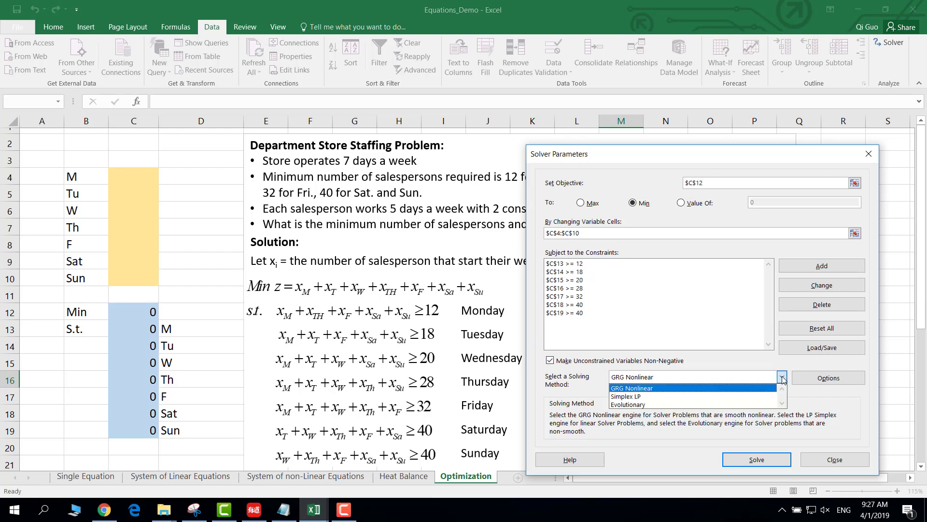
click(651, 396)
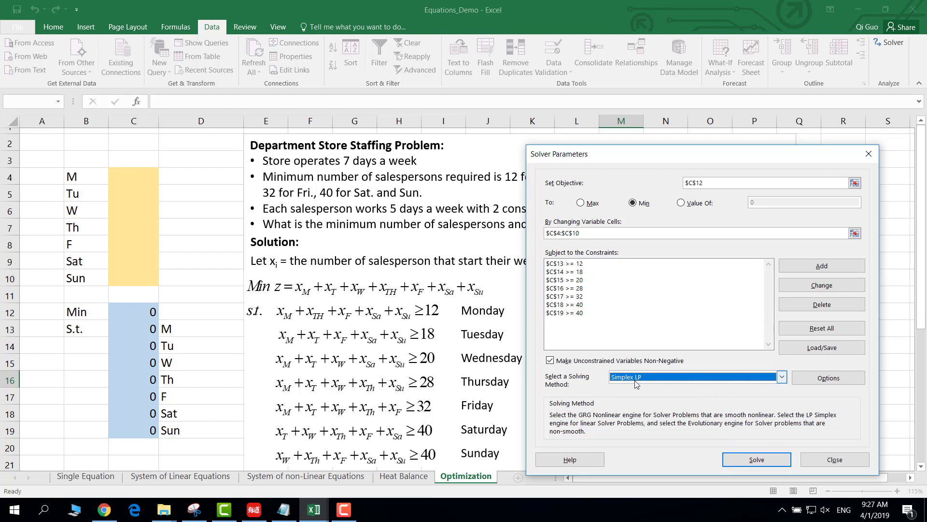
click(757, 459)
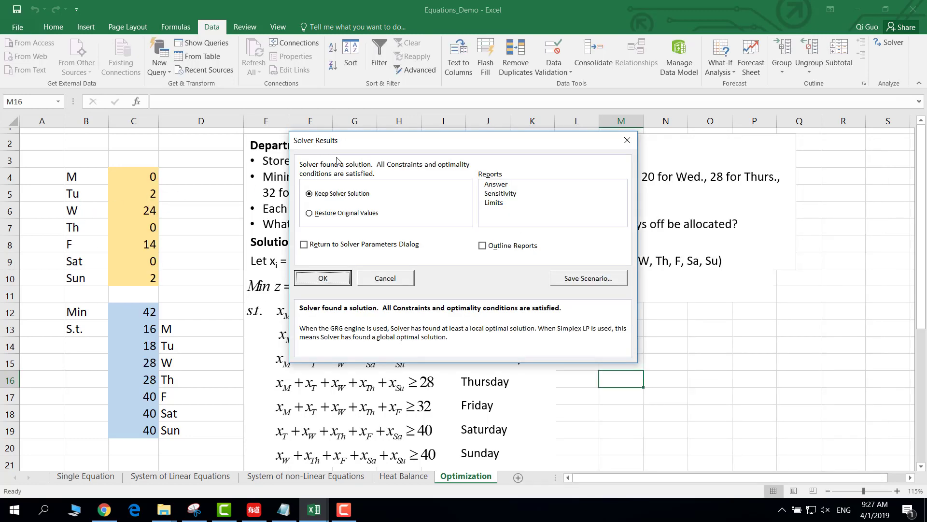
click(328, 279)
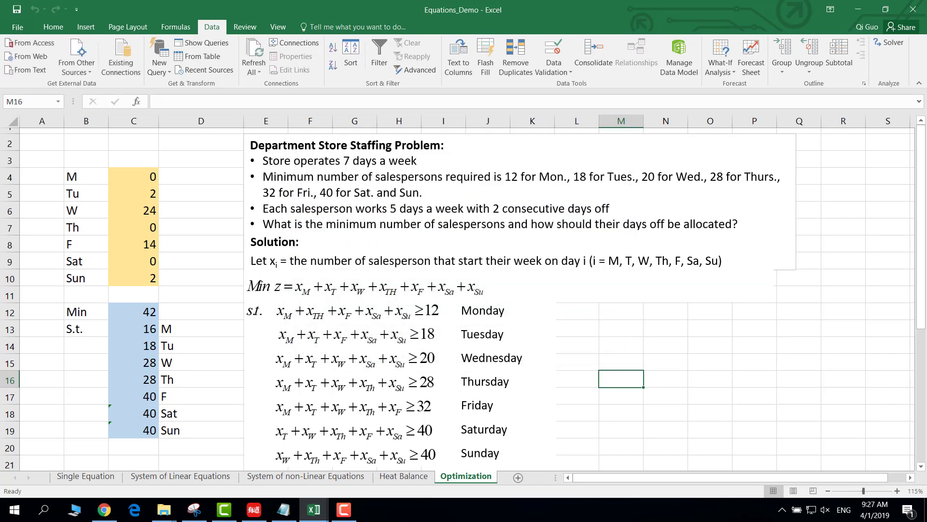
Examine the minimized staffing total in cell C12 and the Monday constraint in cell C13.
key(F10)
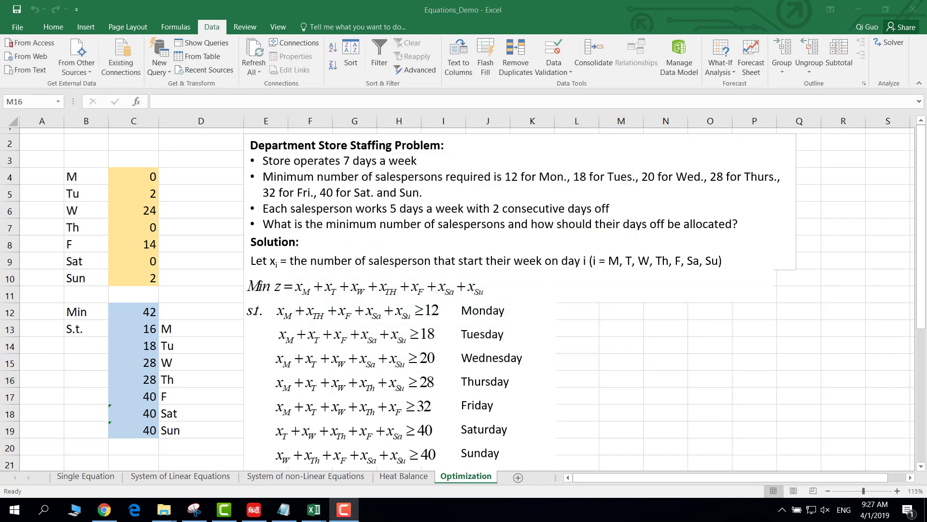
click(122, 311)
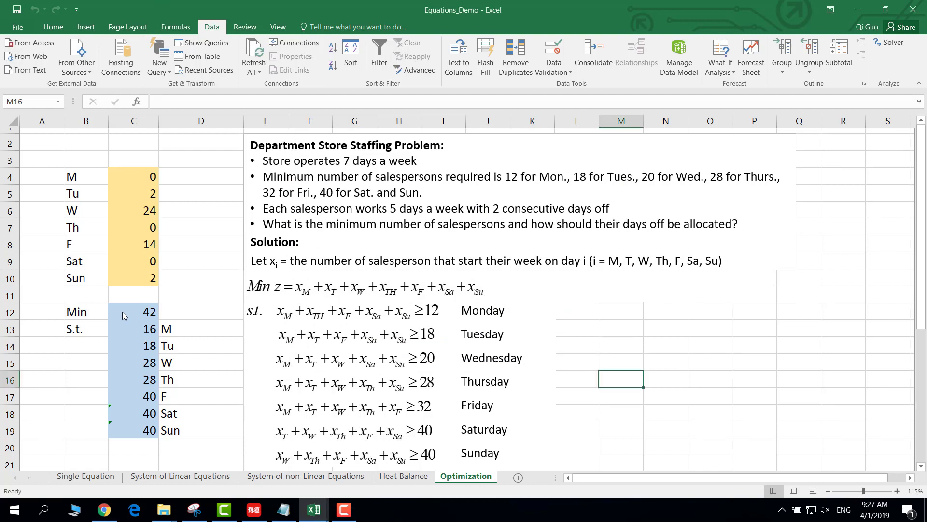
click(143, 311)
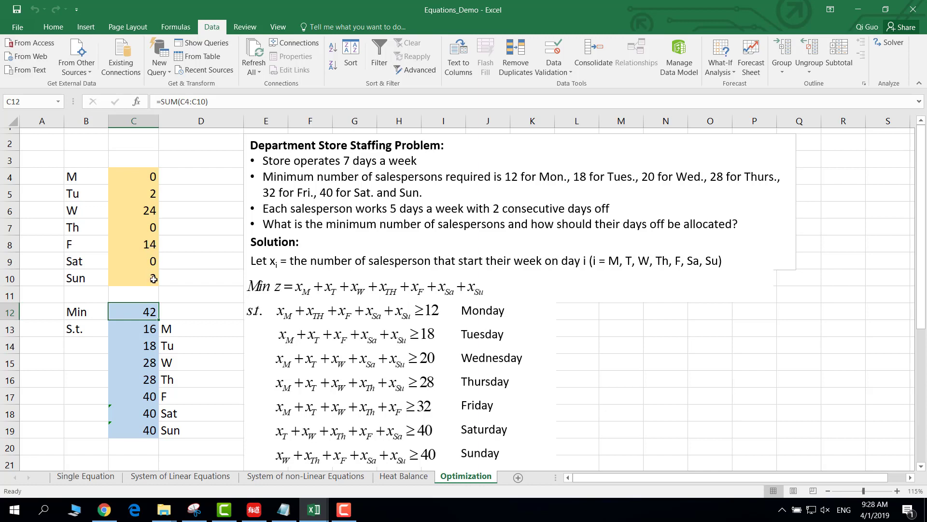
click(144, 330)
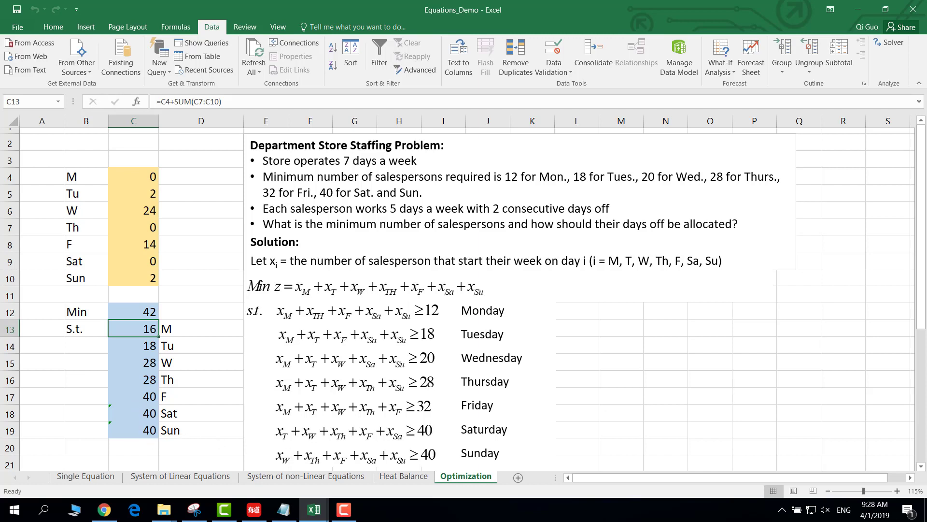
click(134, 311)
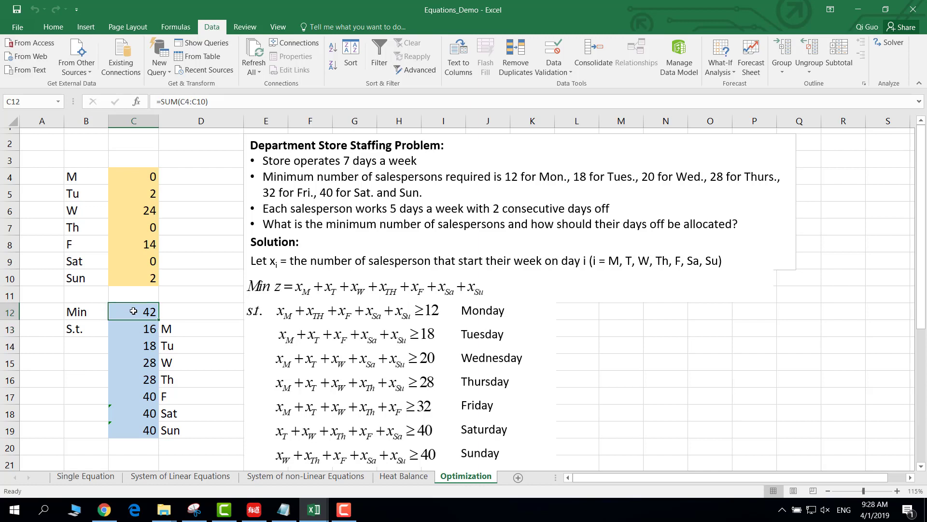